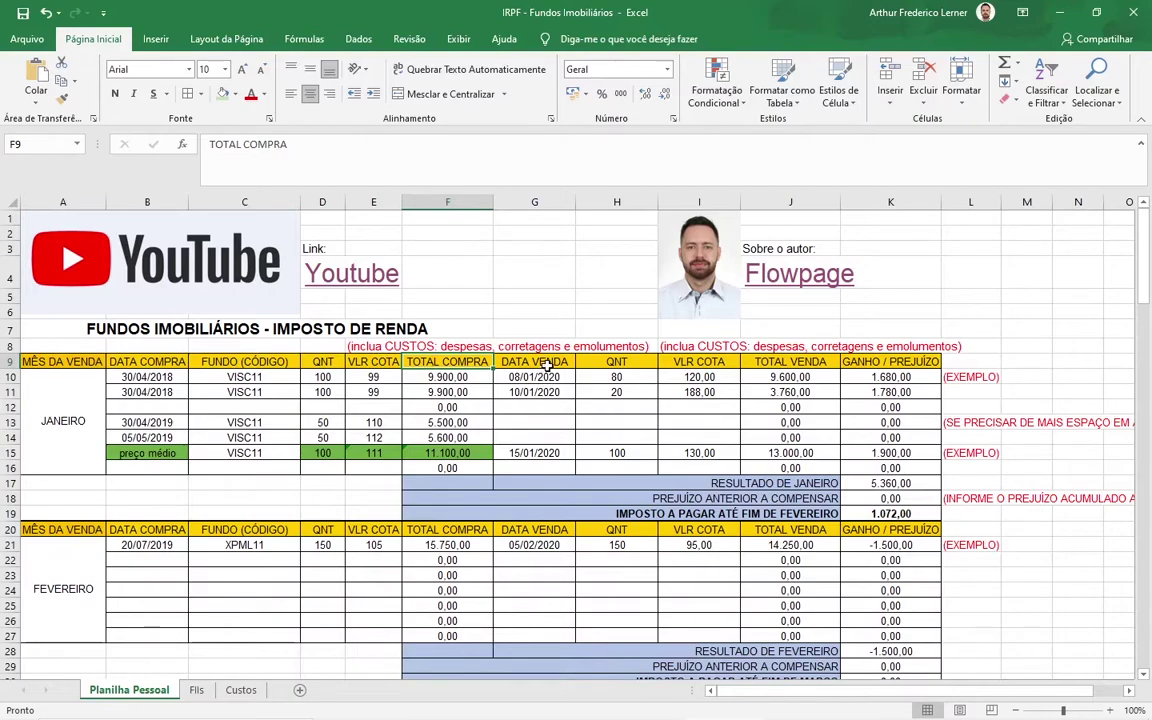
Step: Review the sale column headings through GANHO / PREJUÍZO and the purchase and sale dates in the JANEIRO block
{"action": "left_click", "coordinate": [622, 362]}
{"action": "key", "text": "Right"}
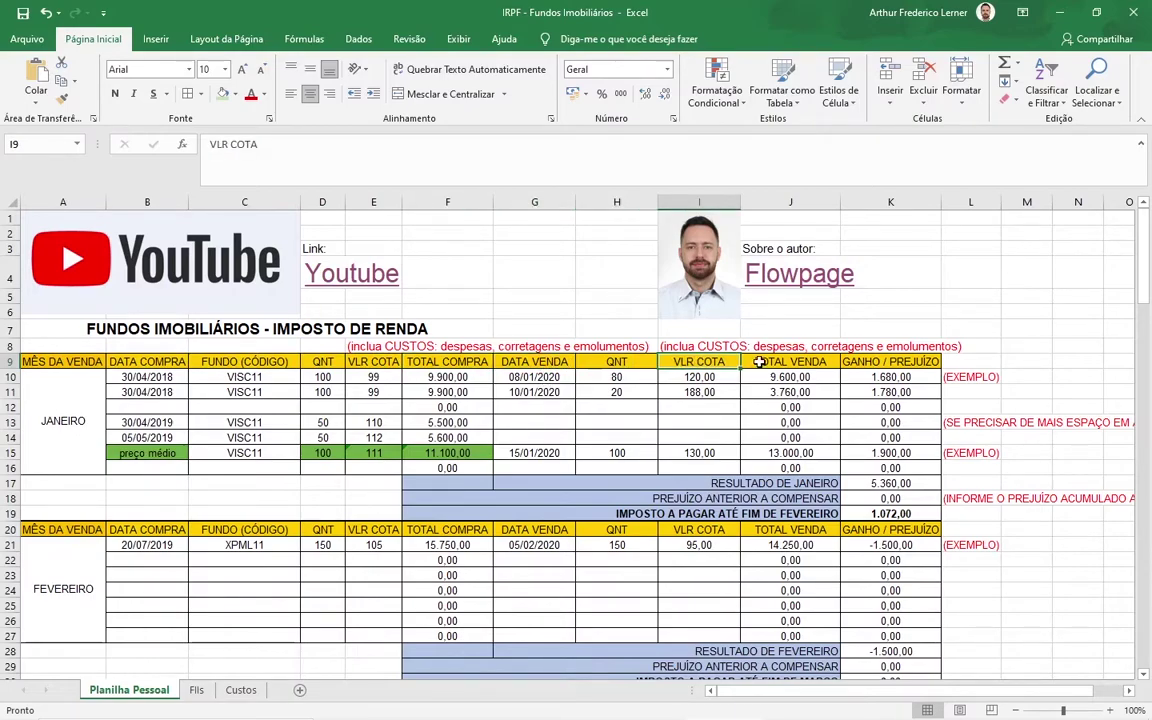
{"action": "key", "text": "Right"}
{"action": "key", "text": "Right"}
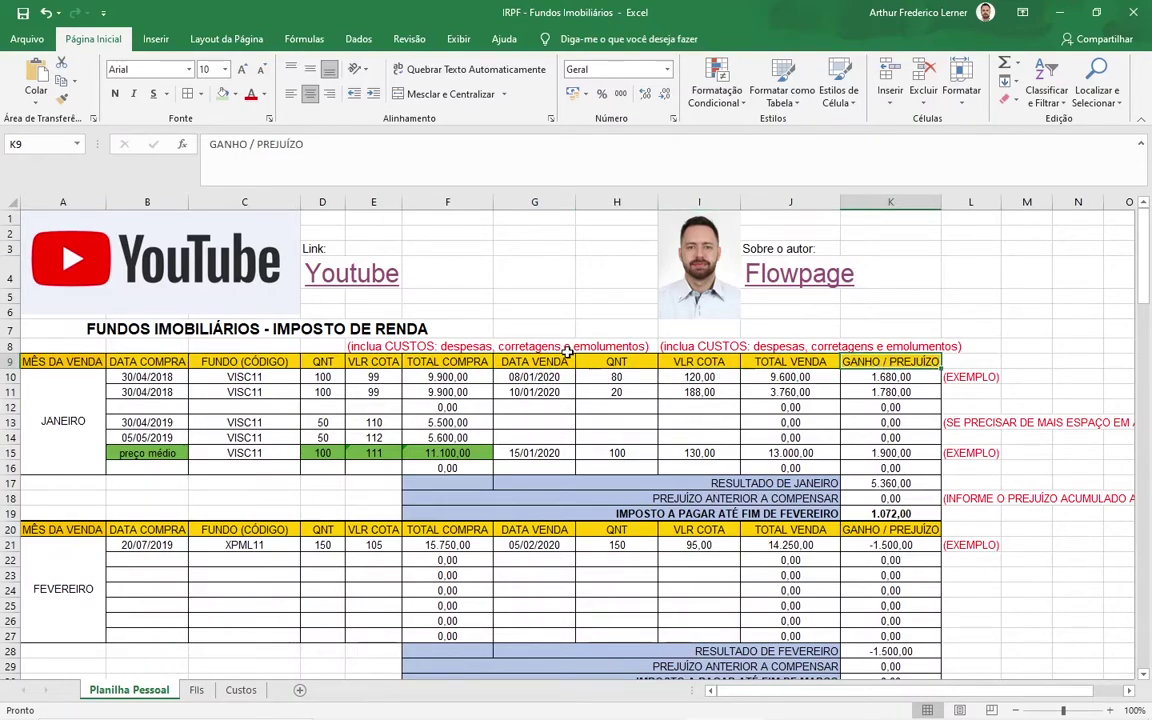
{"action": "left_click", "coordinate": [150, 378]}
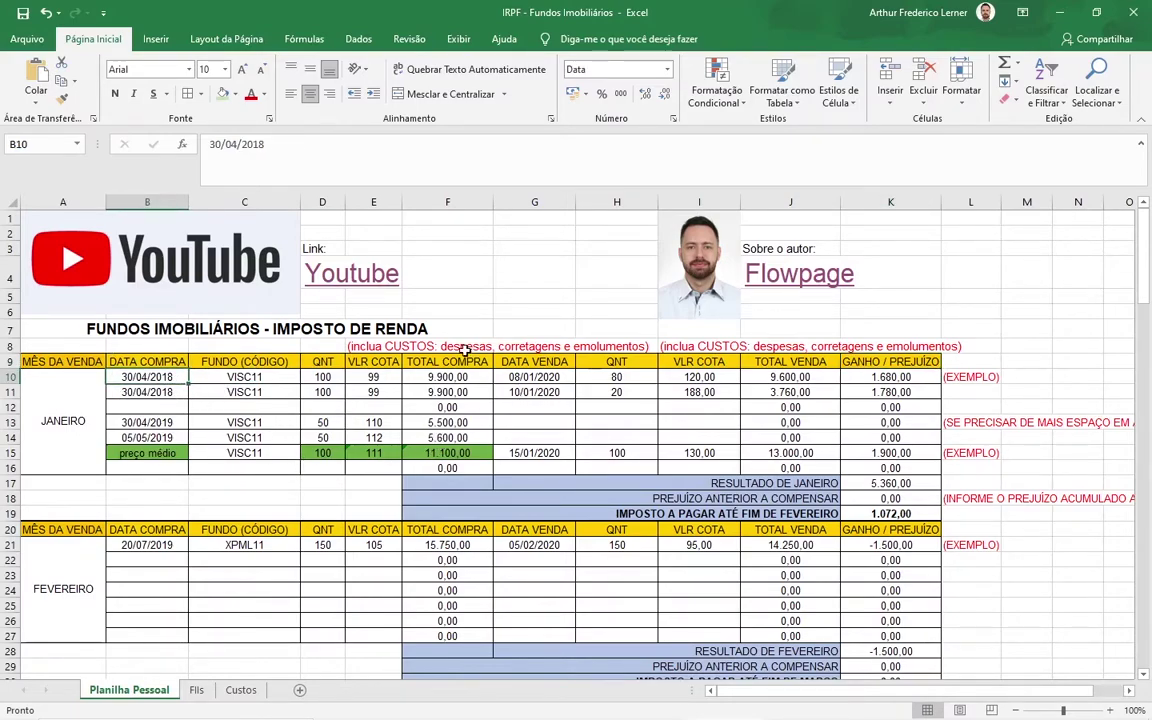
{"action": "left_click", "coordinate": [535, 378]}
{"action": "left_click", "coordinate": [548, 391]}
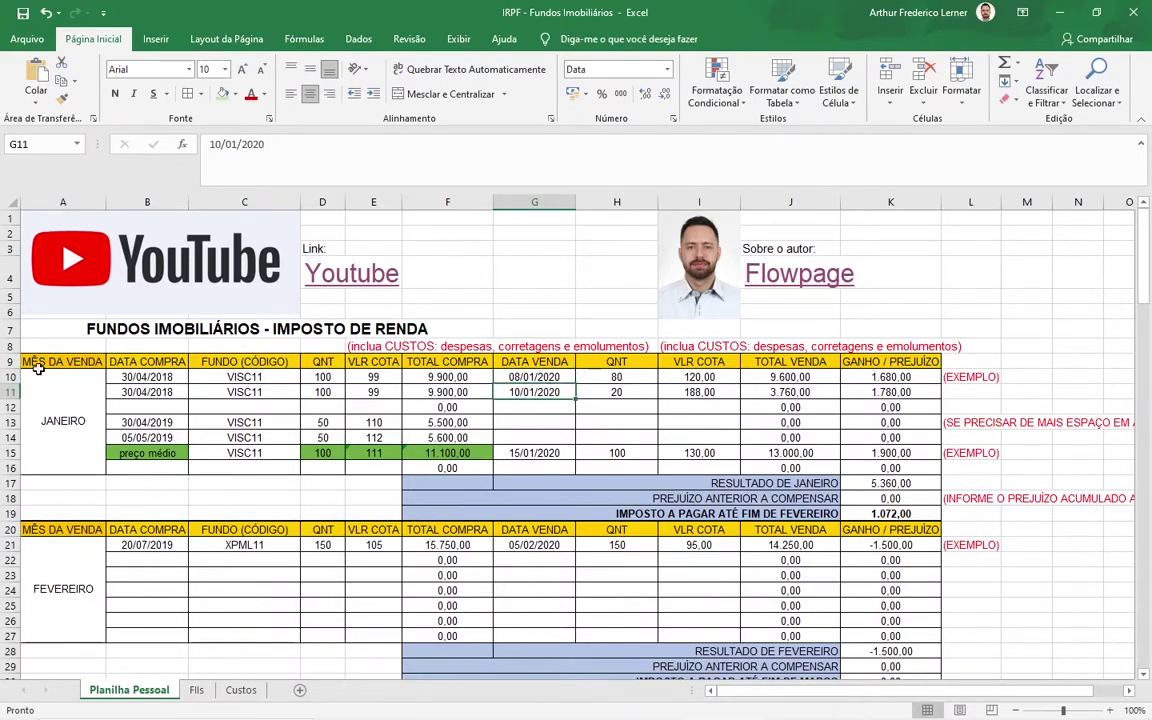
{"action": "left_click", "coordinate": [540, 437]}
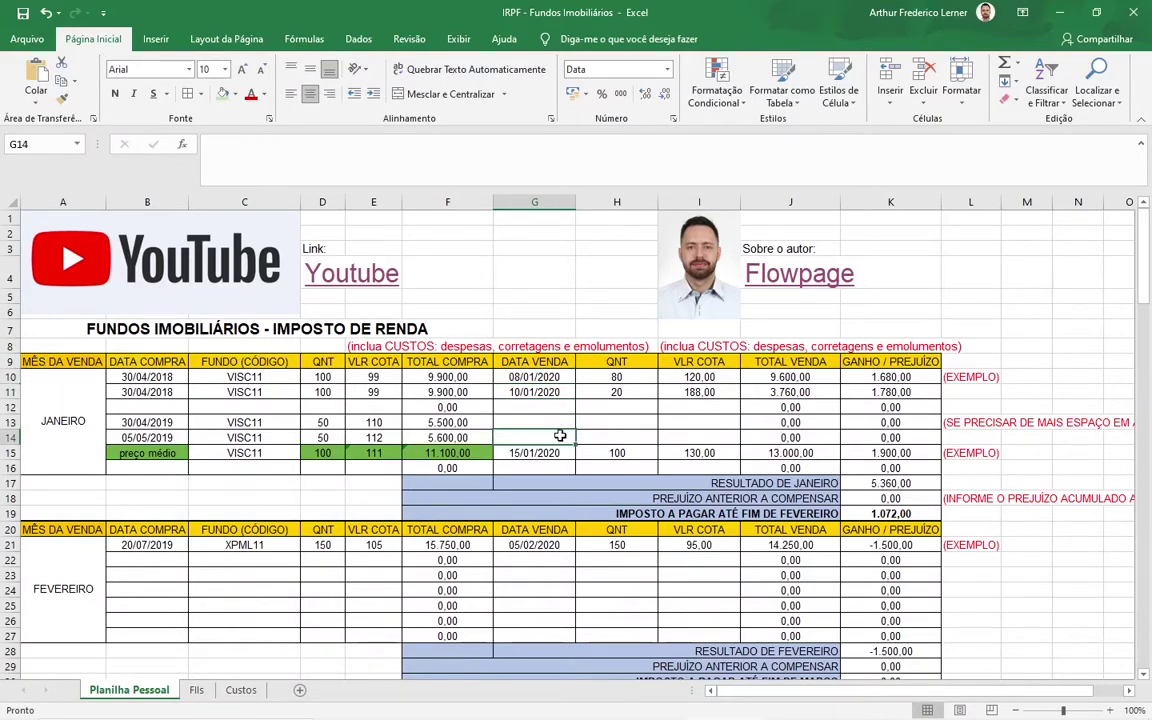
Step: Examine the FEVEREIRO block, checking the sale date and purchase date of the XPML11 example
{"action": "scroll", "coordinate": [563, 441], "scroll_direction": "down", "scroll_amount": 1}
{"action": "scroll", "coordinate": [563, 441], "scroll_direction": "down", "scroll_amount": 1}
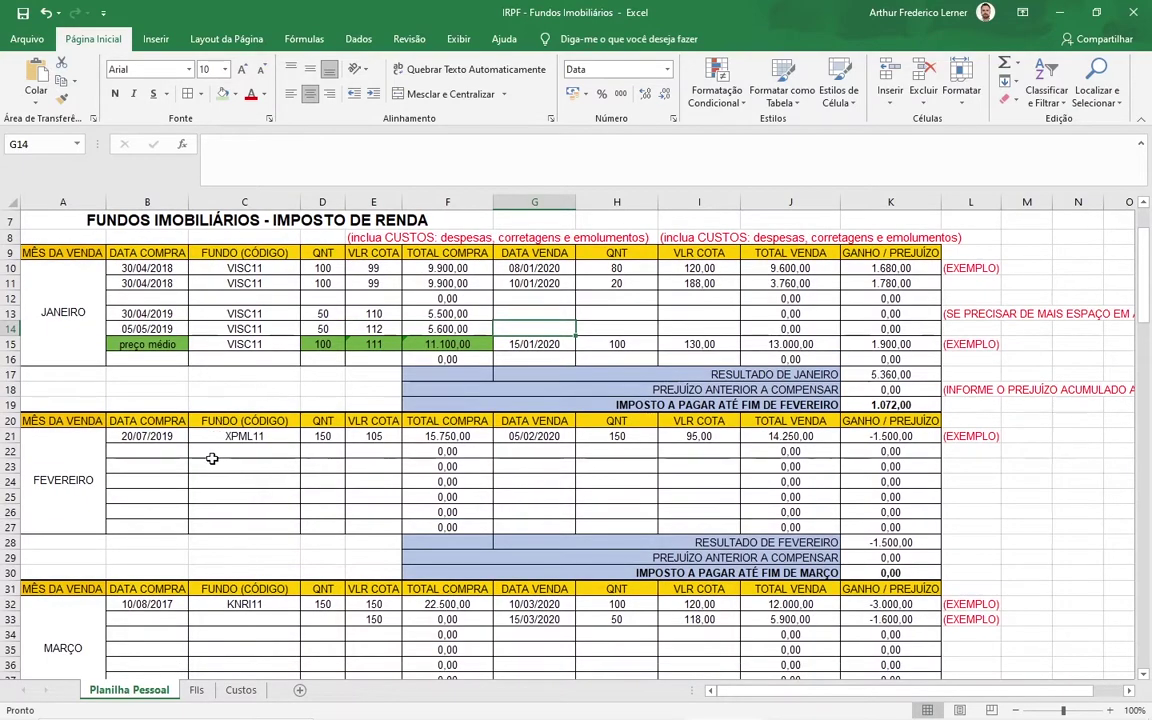
{"action": "left_click", "coordinate": [56, 461]}
{"action": "left_click", "coordinate": [522, 437]}
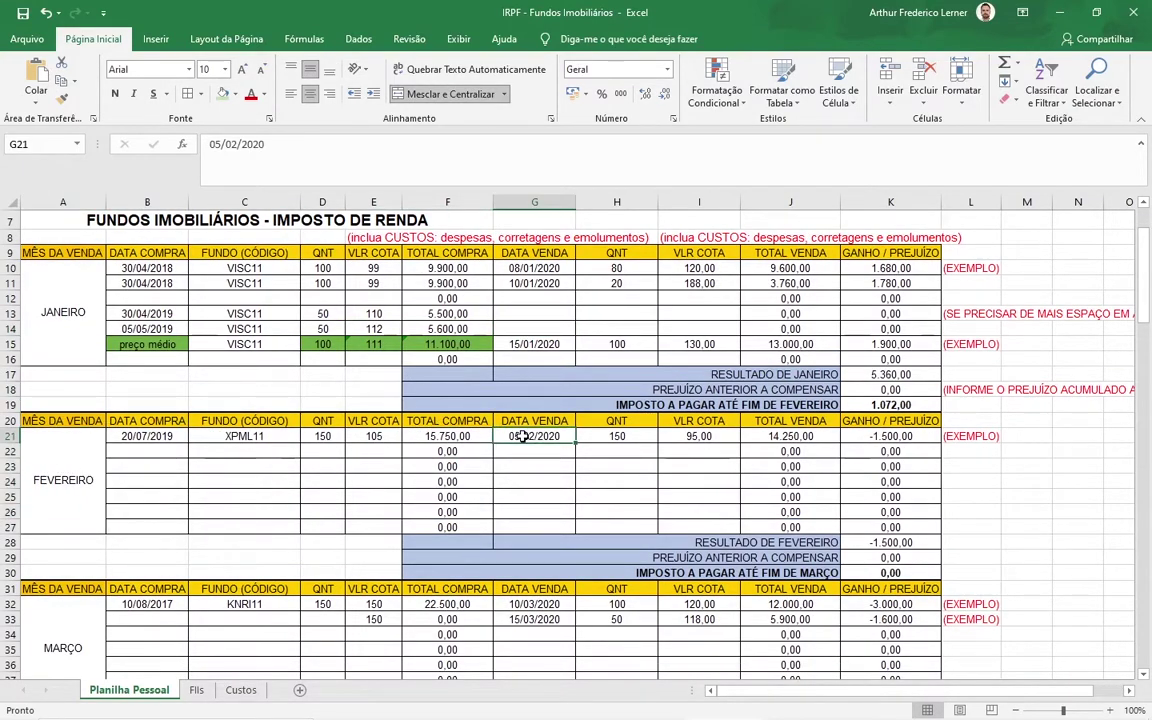
{"action": "scroll", "coordinate": [150, 495], "scroll_direction": "down", "scroll_amount": 1}
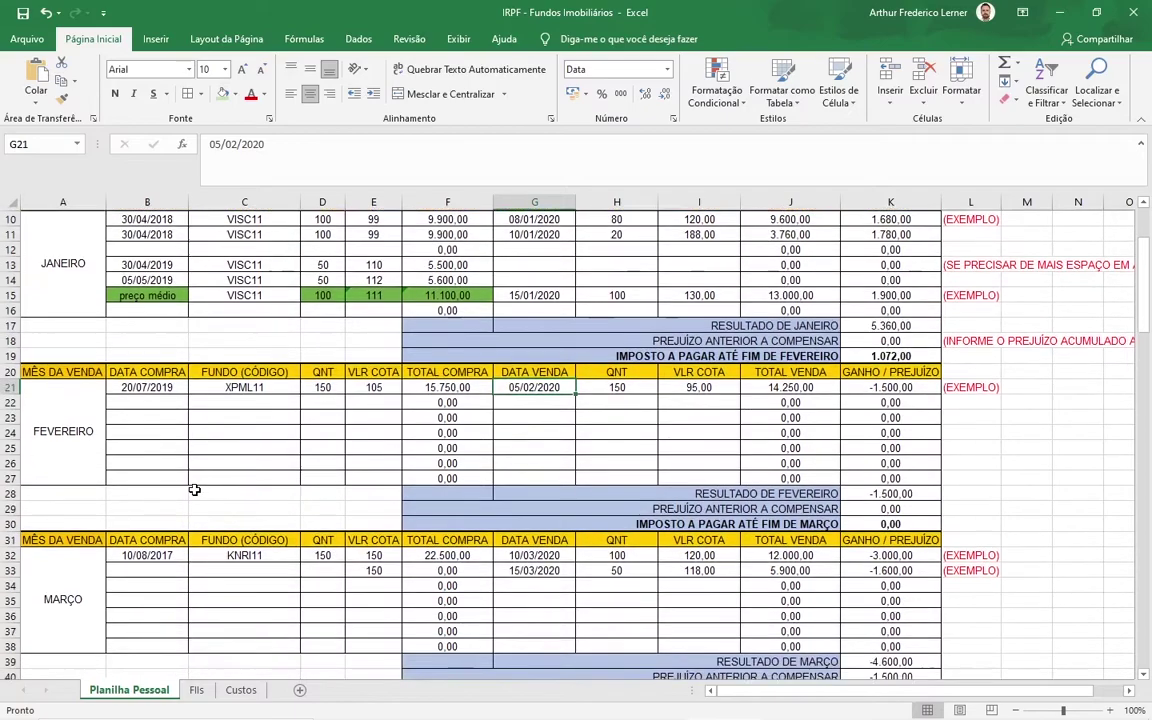
{"action": "left_click", "coordinate": [152, 387]}
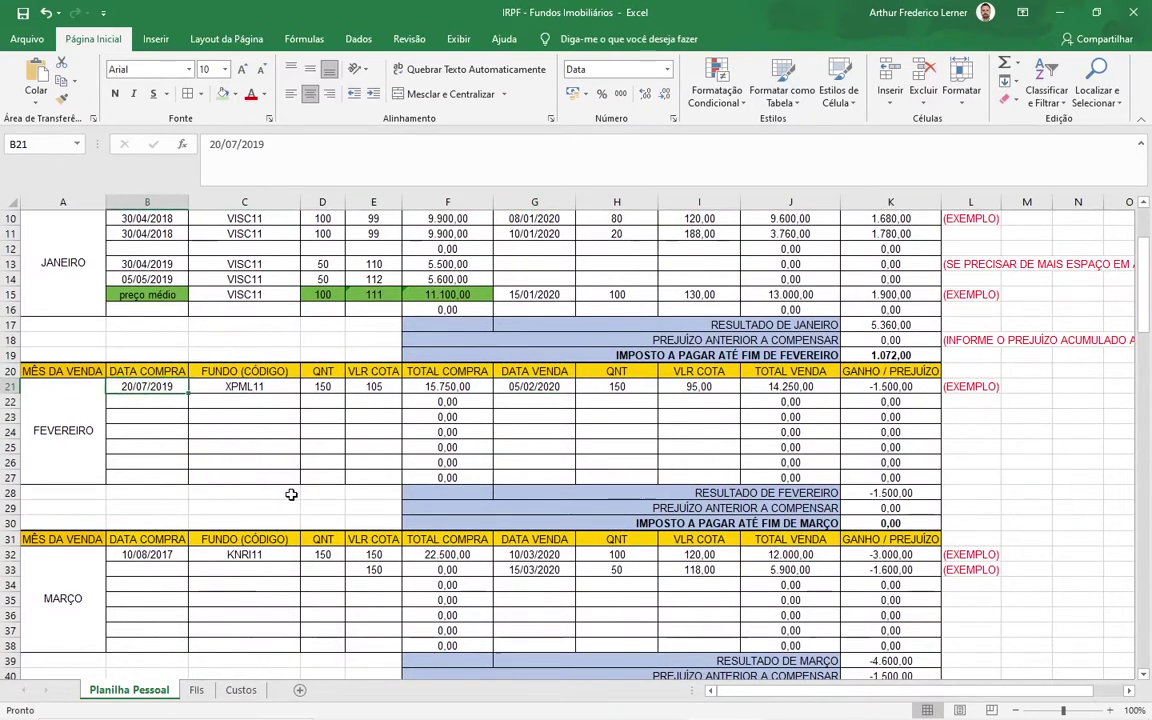
Step: Look through the remaining monthly blocks down to DEZEMBRO and return to the start of the sheet
{"action": "scroll", "coordinate": [160, 463], "scroll_direction": "down", "scroll_amount": 1}
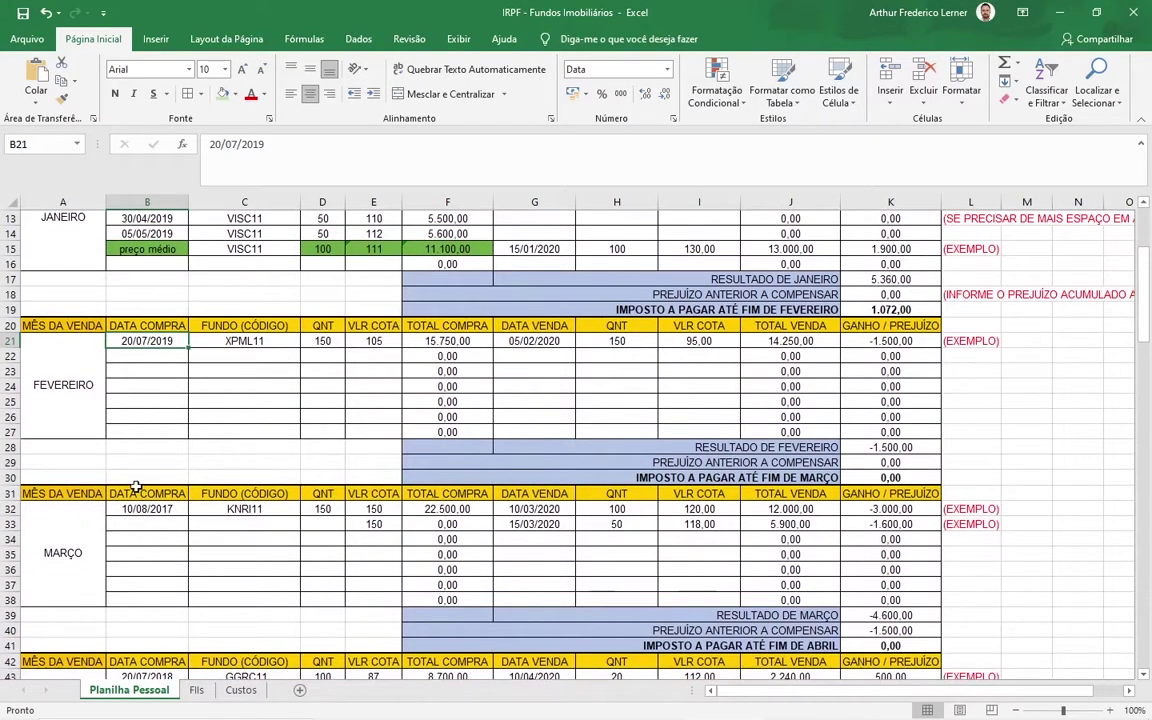
{"action": "scroll", "coordinate": [157, 553], "scroll_direction": "down", "scroll_amount": 7}
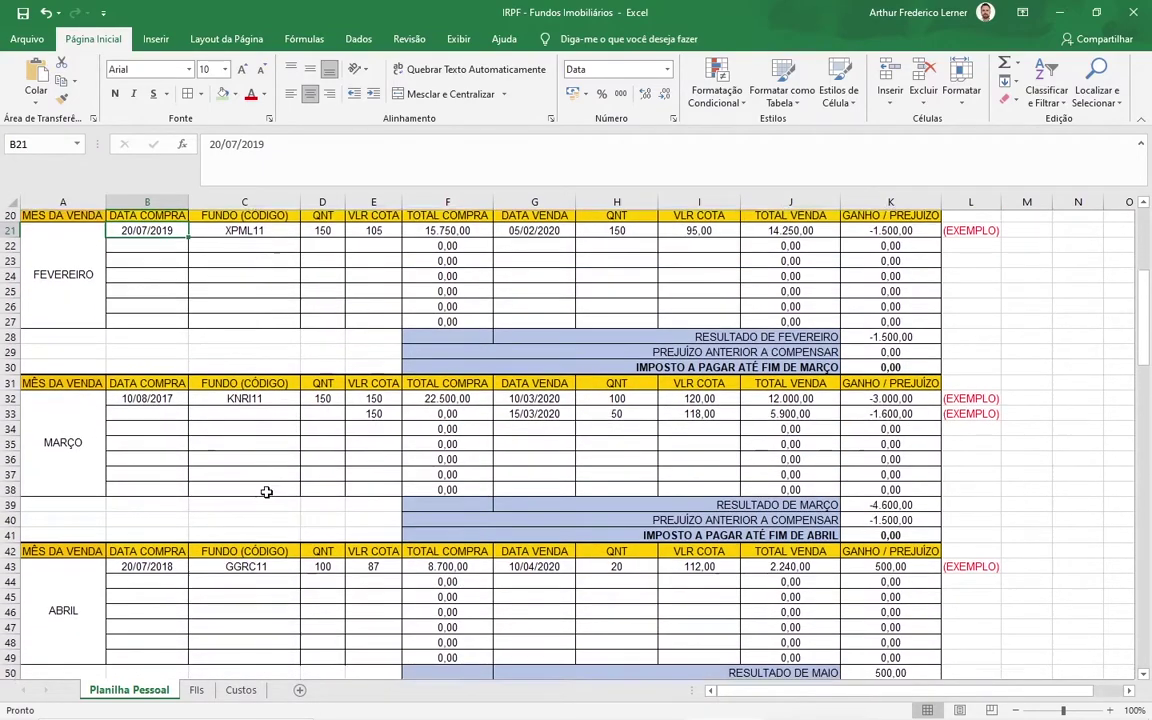
{"action": "scroll", "coordinate": [183, 515], "scroll_direction": "down", "scroll_amount": 8}
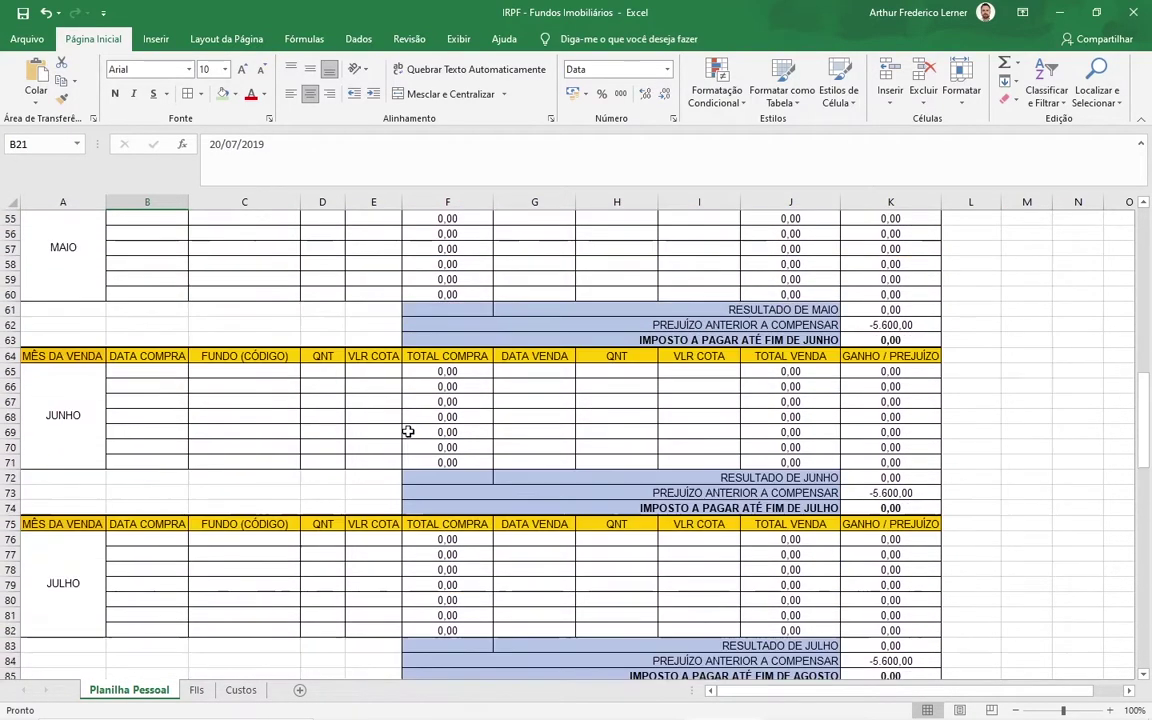
{"action": "scroll", "coordinate": [291, 452], "scroll_direction": "down", "scroll_amount": 20}
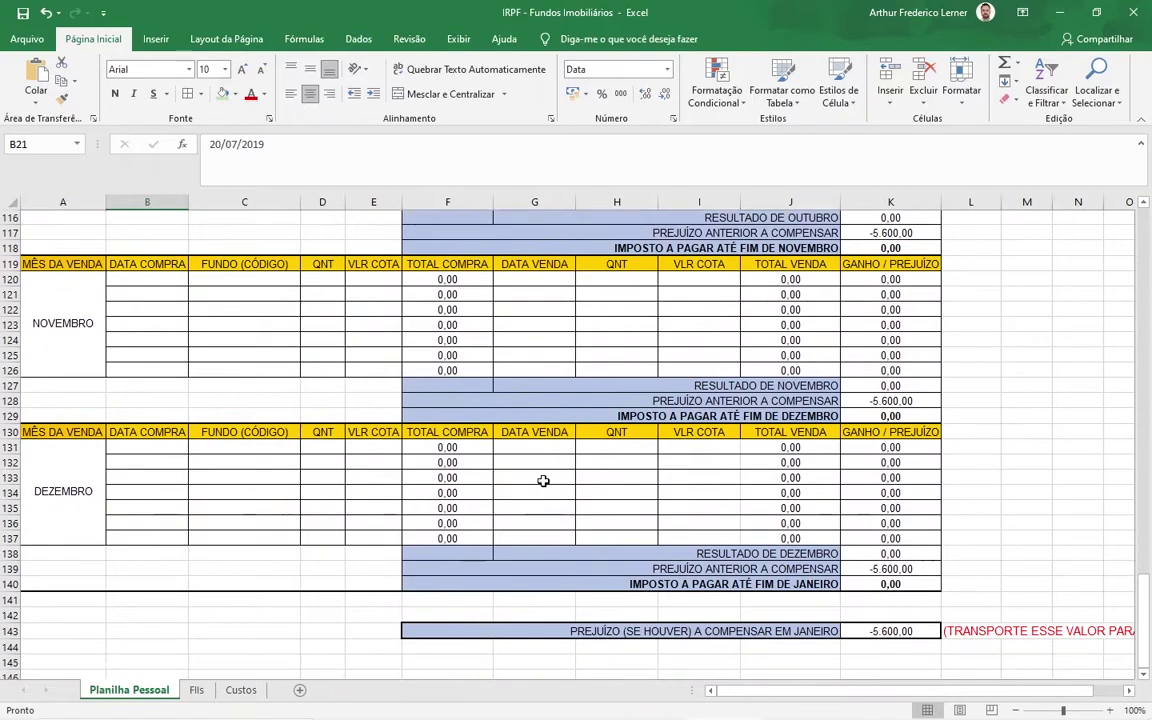
{"action": "scroll", "coordinate": [489, 453], "scroll_direction": "up", "scroll_amount": 20}
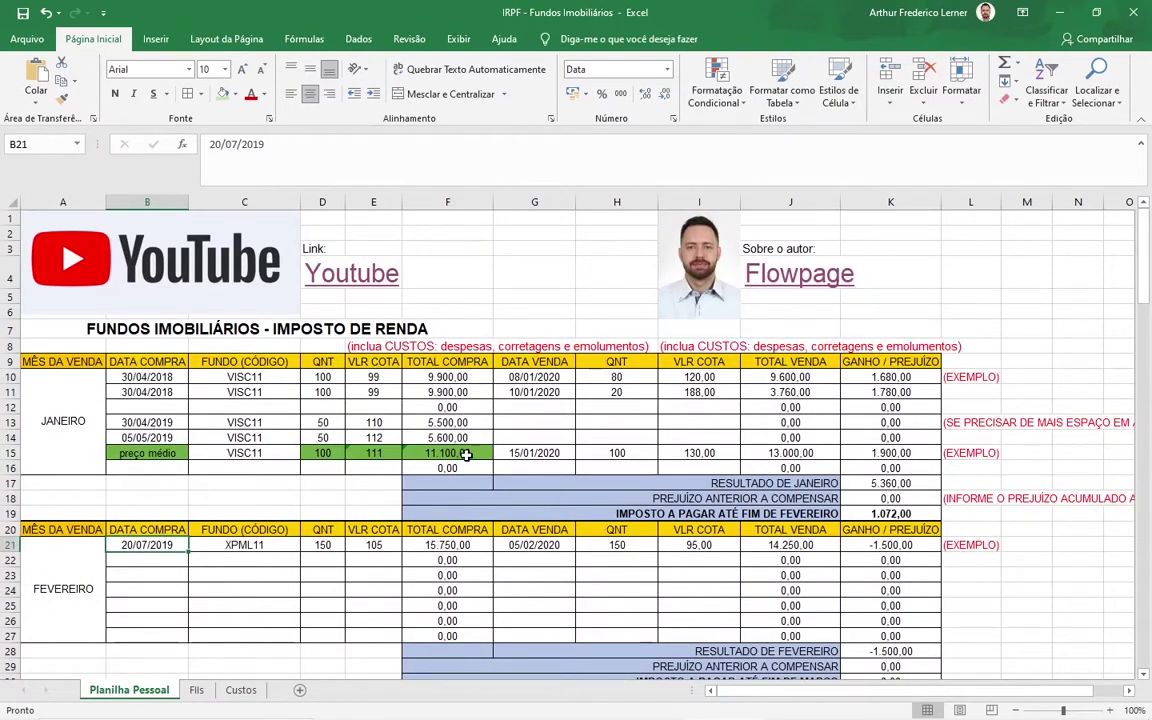
Step: Check the first VLR COTA entry, and examine the brokerage note total, costs, asset total and purchase example on the Custos sheet
{"action": "left_click", "coordinate": [370, 378]}
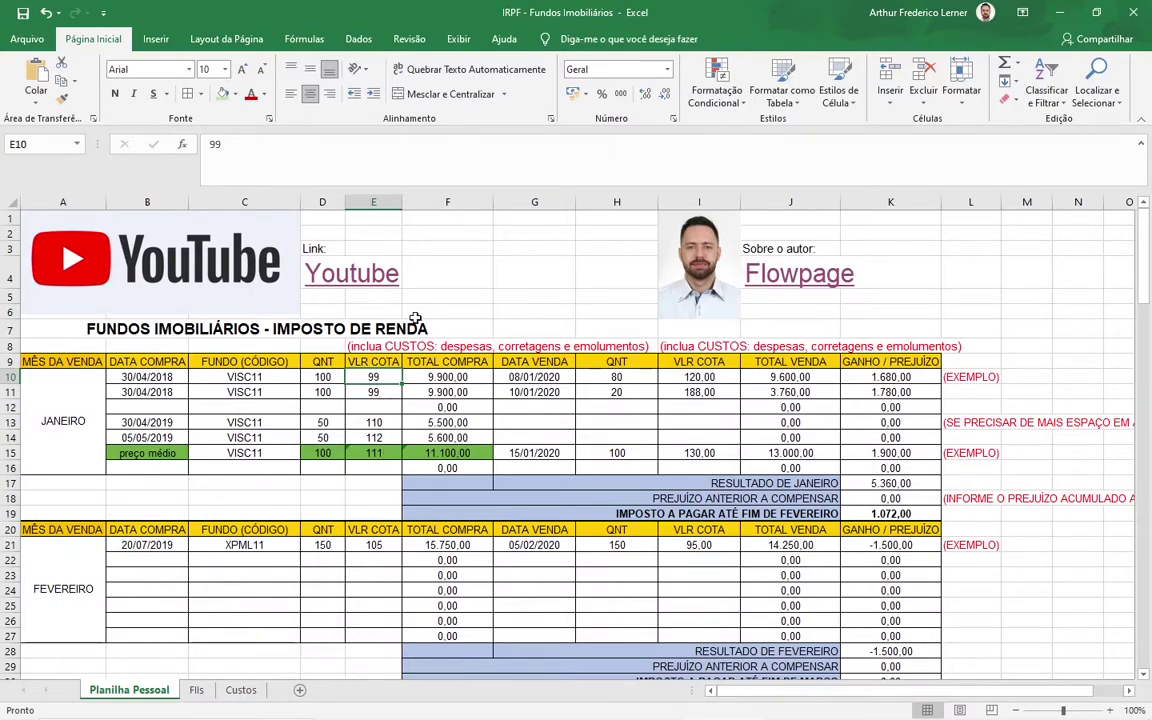
{"action": "left_click", "coordinate": [240, 689]}
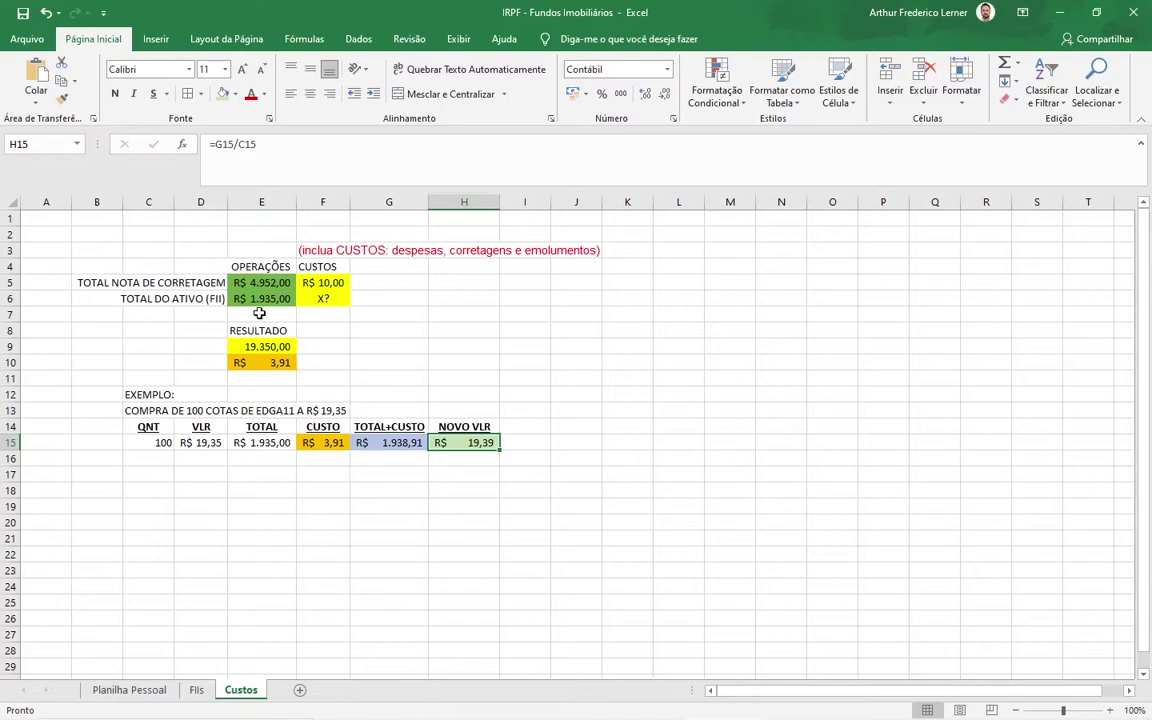
{"action": "left_click", "coordinate": [242, 280]}
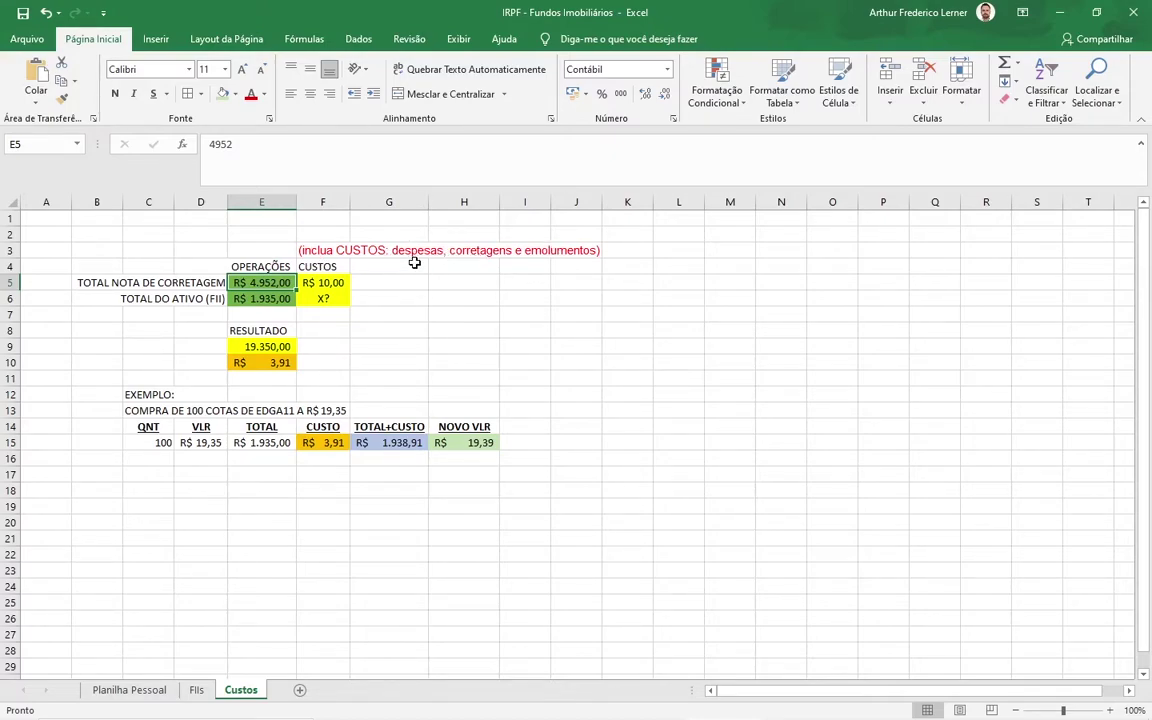
{"action": "left_click", "coordinate": [337, 282]}
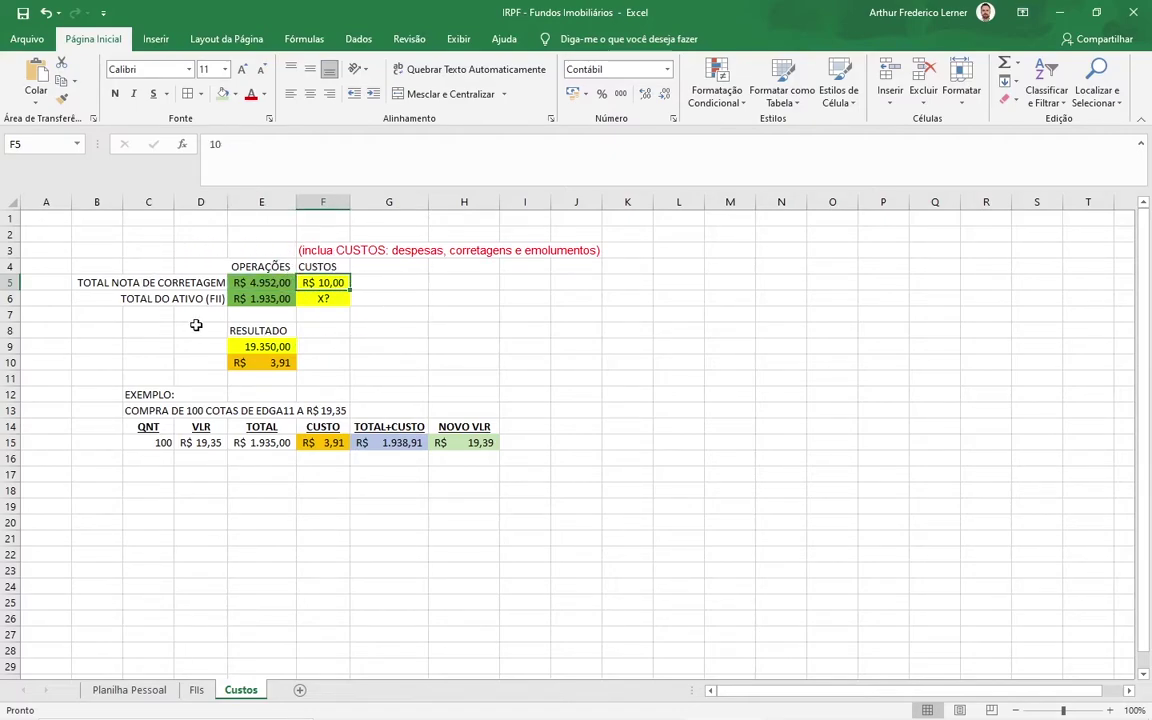
{"action": "left_click", "coordinate": [283, 301]}
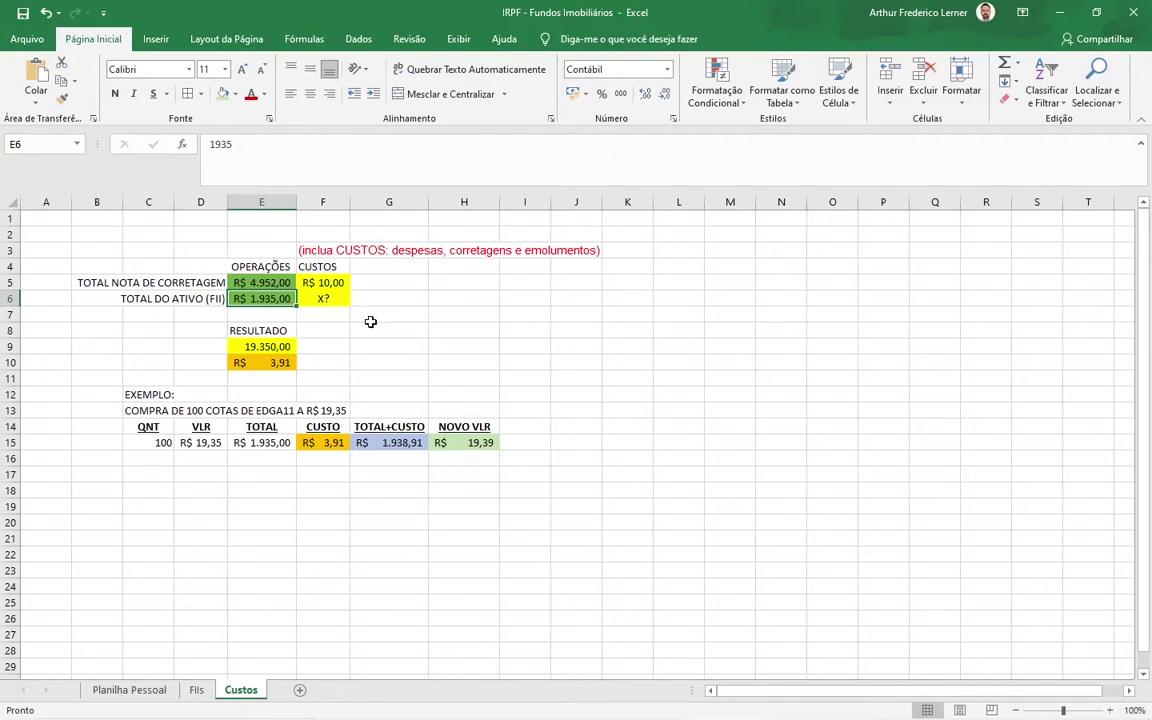
{"action": "left_click", "coordinate": [205, 317]}
{"action": "left_click", "coordinate": [149, 410]}
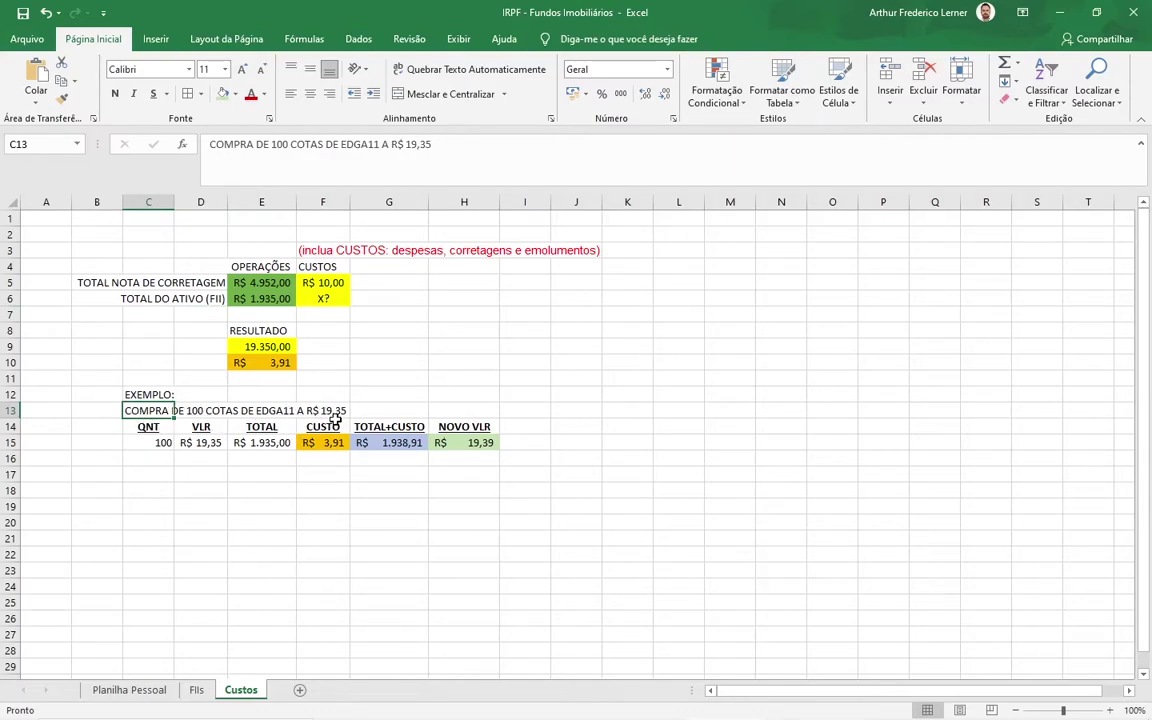
Step: Compare the operation totals in E5 and E6 with their costs in F5 and F6 as a rule of three
{"action": "left_click", "coordinate": [252, 298]}
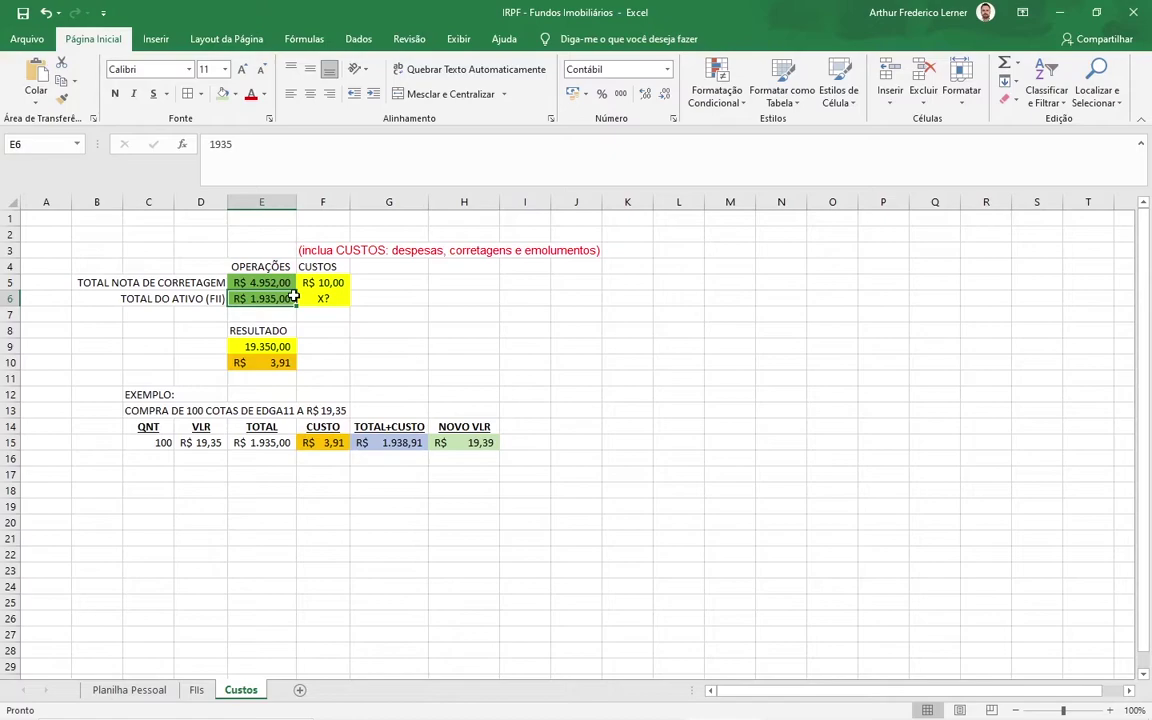
{"action": "left_click", "coordinate": [247, 284]}
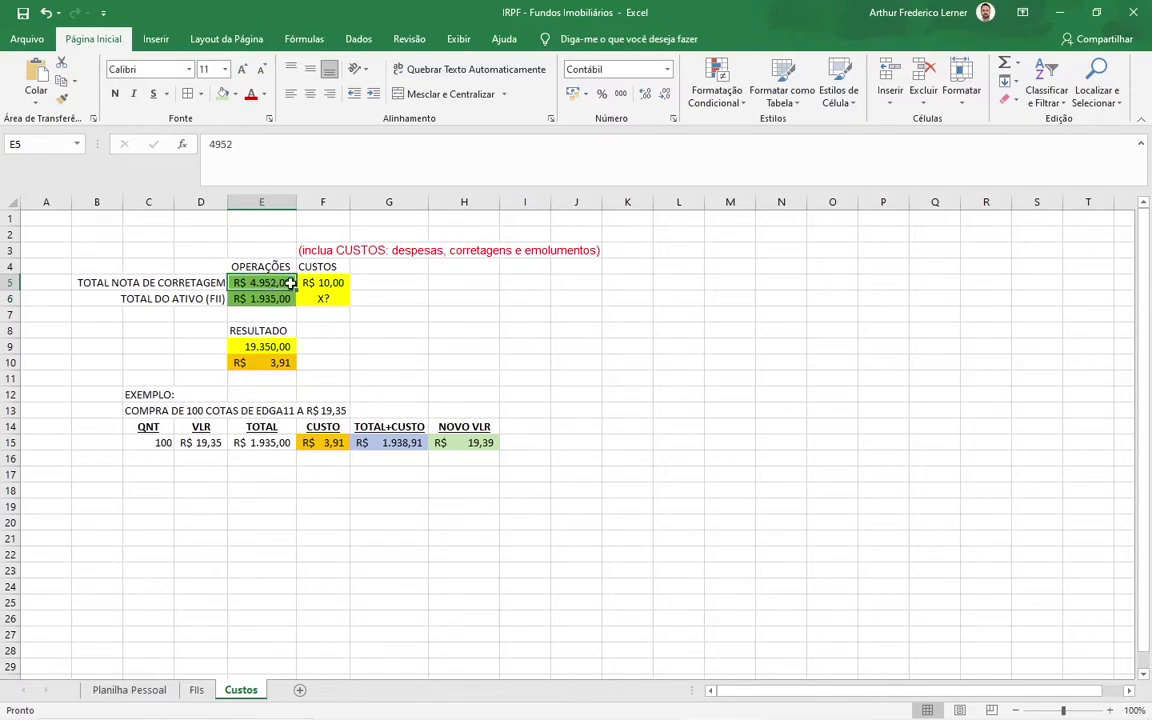
{"action": "left_click", "coordinate": [257, 297]}
{"action": "left_click", "coordinate": [319, 296]}
{"action": "left_click", "coordinate": [265, 284]}
{"action": "left_click", "coordinate": [320, 283]}
{"action": "left_click", "coordinate": [257, 298]}
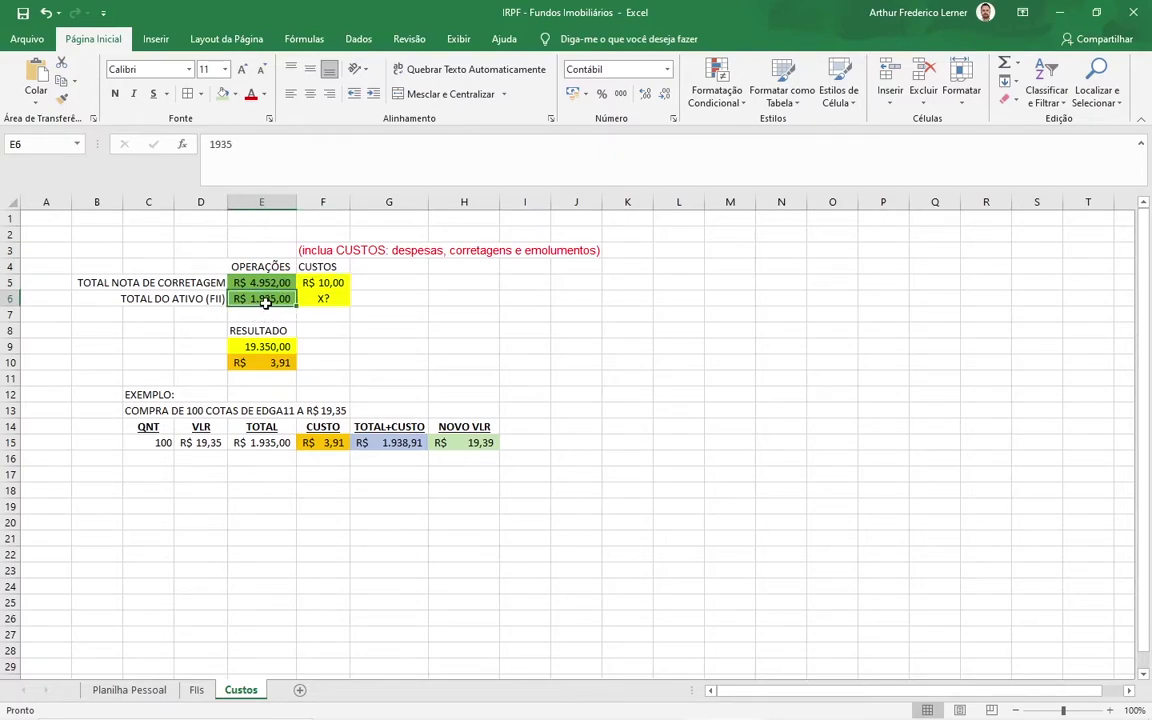
{"action": "left_click", "coordinate": [326, 300]}
Step: Inspect the multiplication formula in E9 under RESULTADO and the operation totals in E5 and E6
{"action": "left_click", "coordinate": [286, 344]}
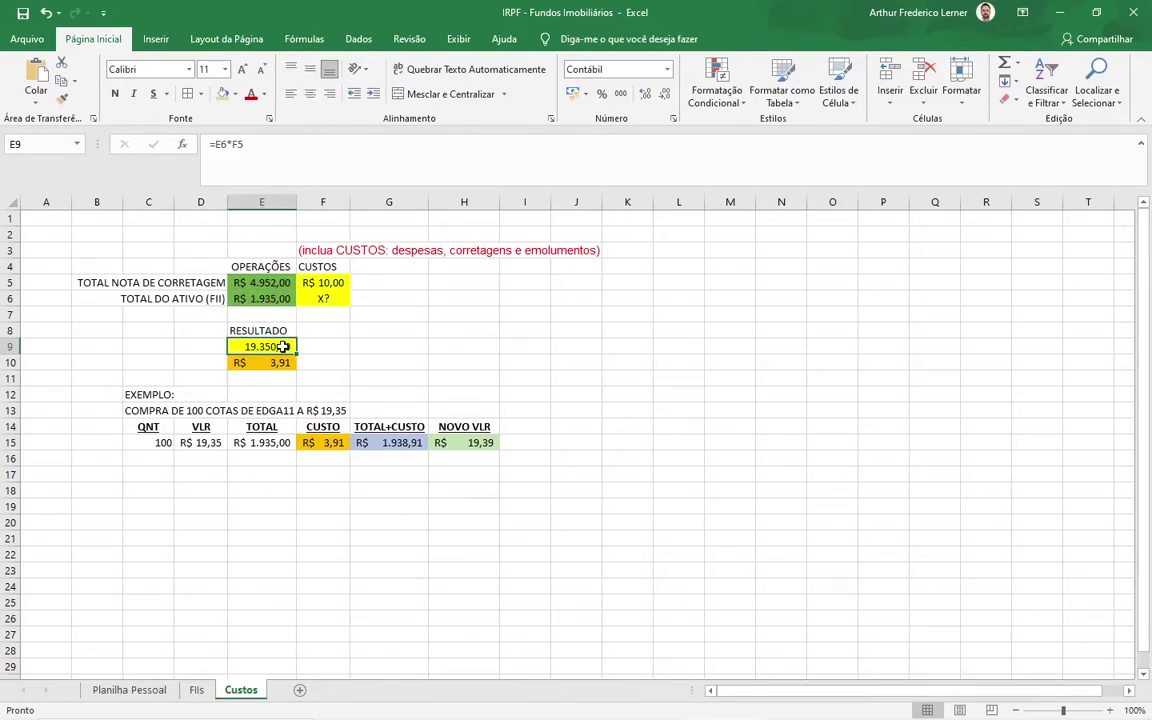
{"action": "double_click", "coordinate": [285, 345]}
{"action": "key", "text": "Escape"}
{"action": "key", "text": "Down"}
{"action": "key", "text": "F2"}
{"action": "left_click", "coordinate": [284, 347]}
{"action": "left_click", "coordinate": [278, 298]}
{"action": "left_click_drag", "start_coordinate": [275, 283], "coordinate": [272, 297]}
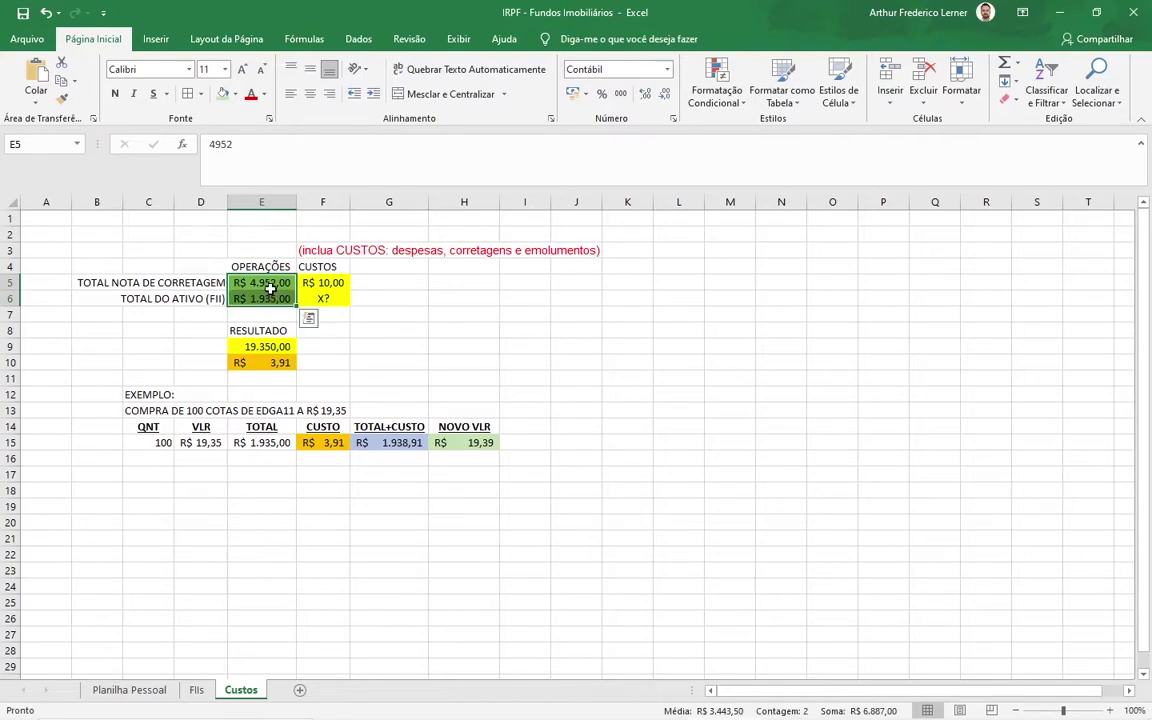
{"action": "left_click", "coordinate": [269, 286]}
{"action": "left_click", "coordinate": [265, 298]}
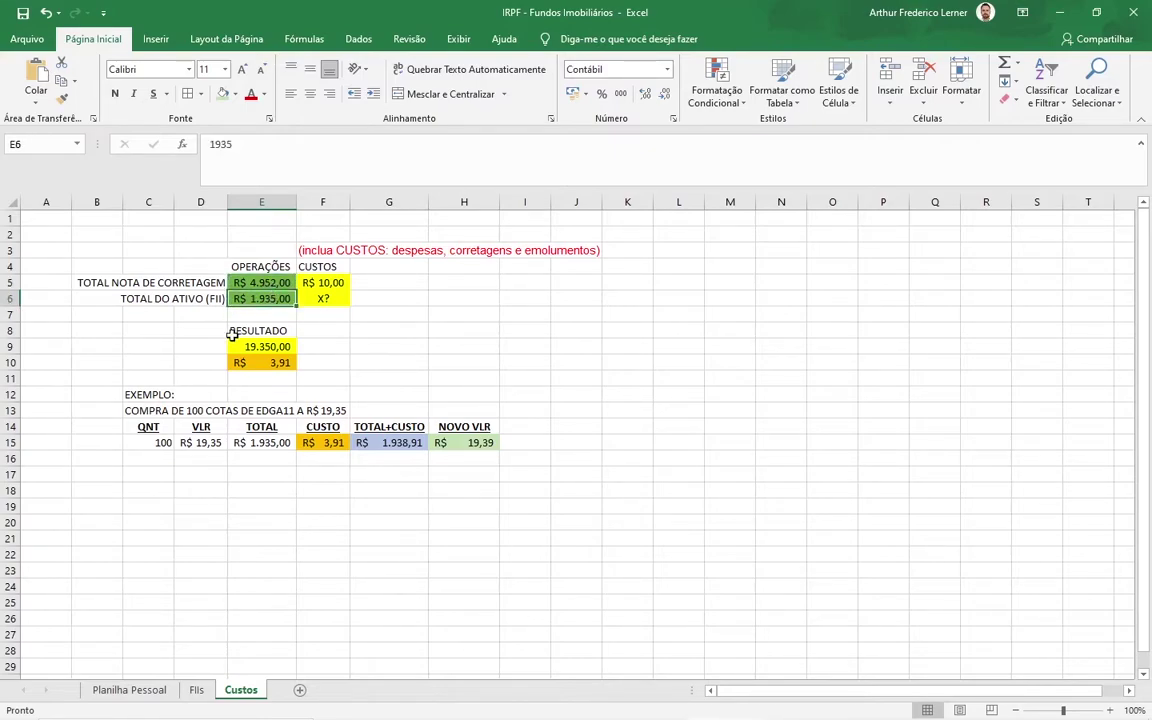
Step: Inspect the division formula in E10 that gives the asset's share of the costs
{"action": "left_click", "coordinate": [277, 363]}
{"action": "double_click", "coordinate": [265, 363]}
{"action": "key", "text": "Escape"}
{"action": "double_click", "coordinate": [273, 364]}
{"action": "key", "text": "Escape"}
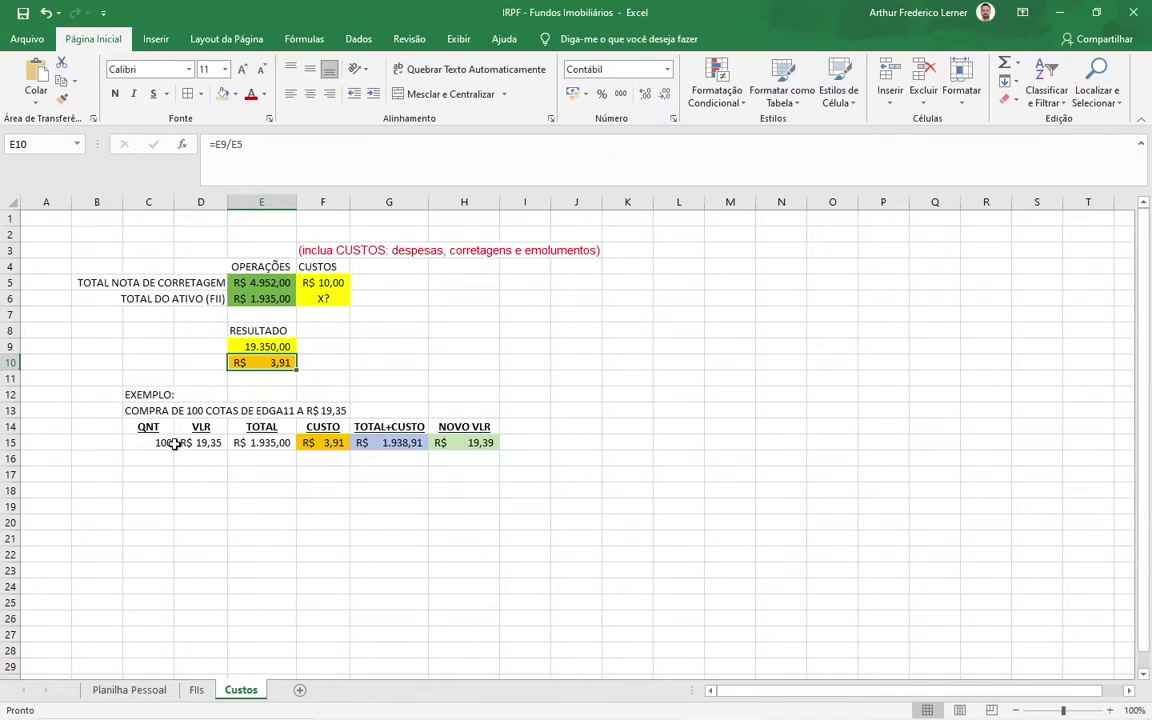
Step: Review the quantity, unit value, total and cost cells in row 15 of the EDGA11 purchase example
{"action": "left_click", "coordinate": [180, 476]}
{"action": "left_click", "coordinate": [164, 442]}
{"action": "left_click", "coordinate": [198, 473]}
{"action": "left_click", "coordinate": [167, 442]}
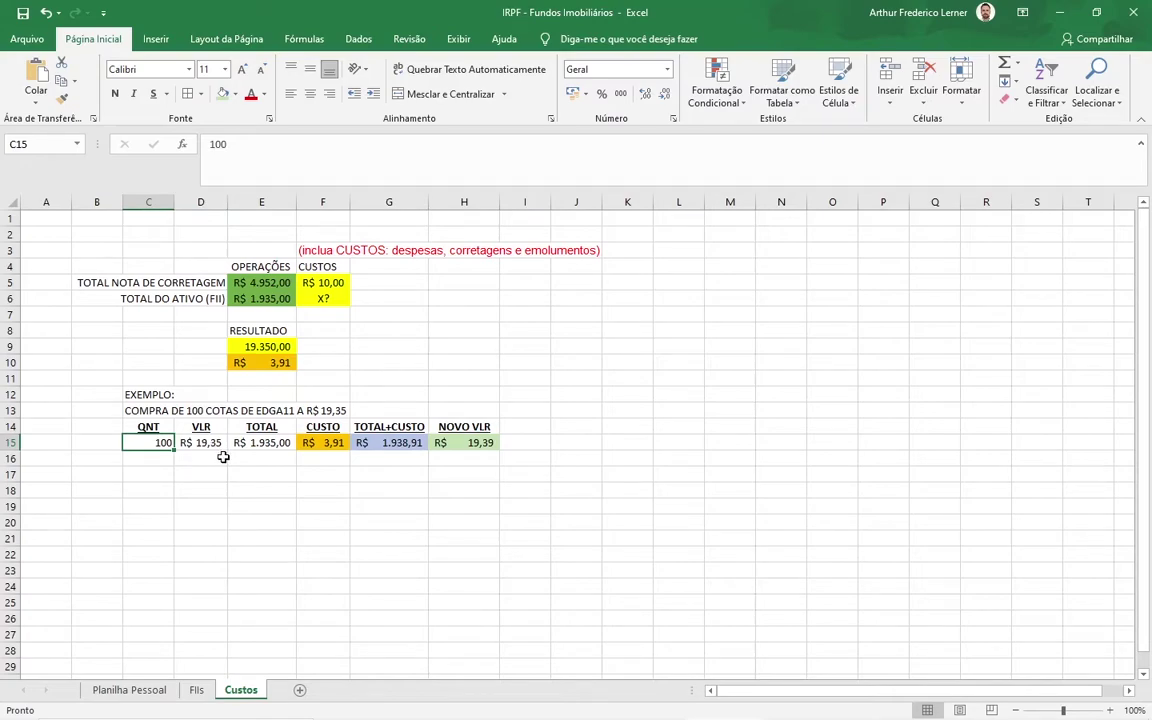
{"action": "left_click", "coordinate": [212, 439]}
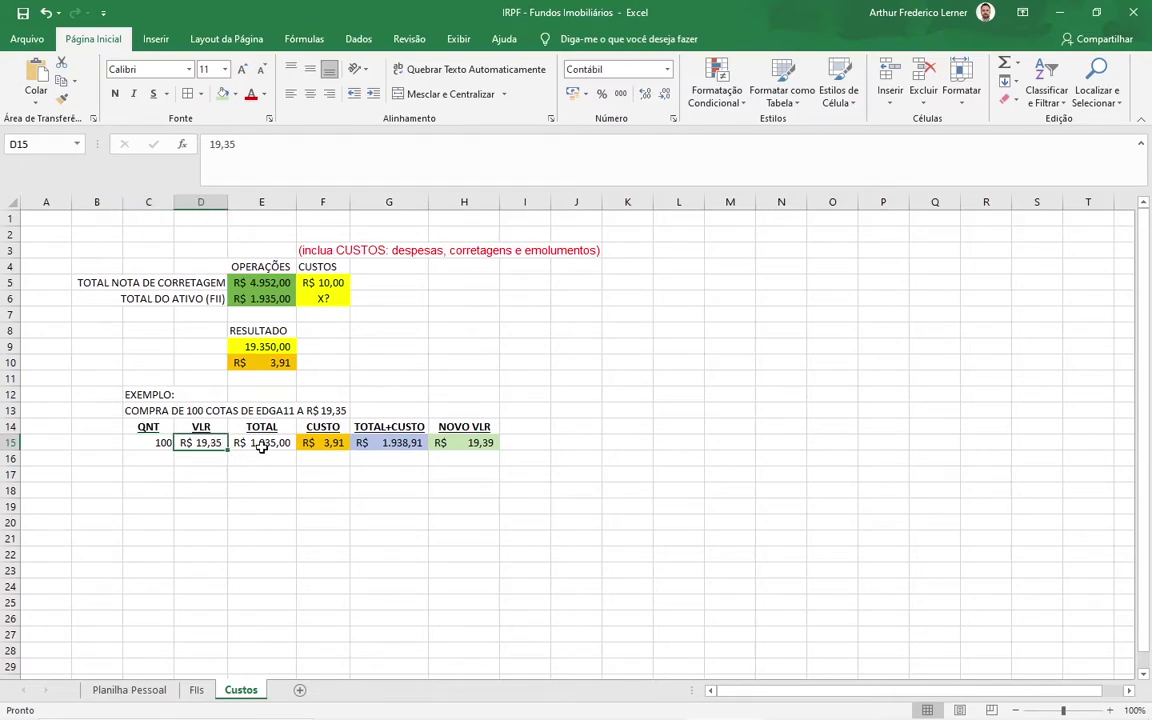
{"action": "left_click", "coordinate": [260, 446]}
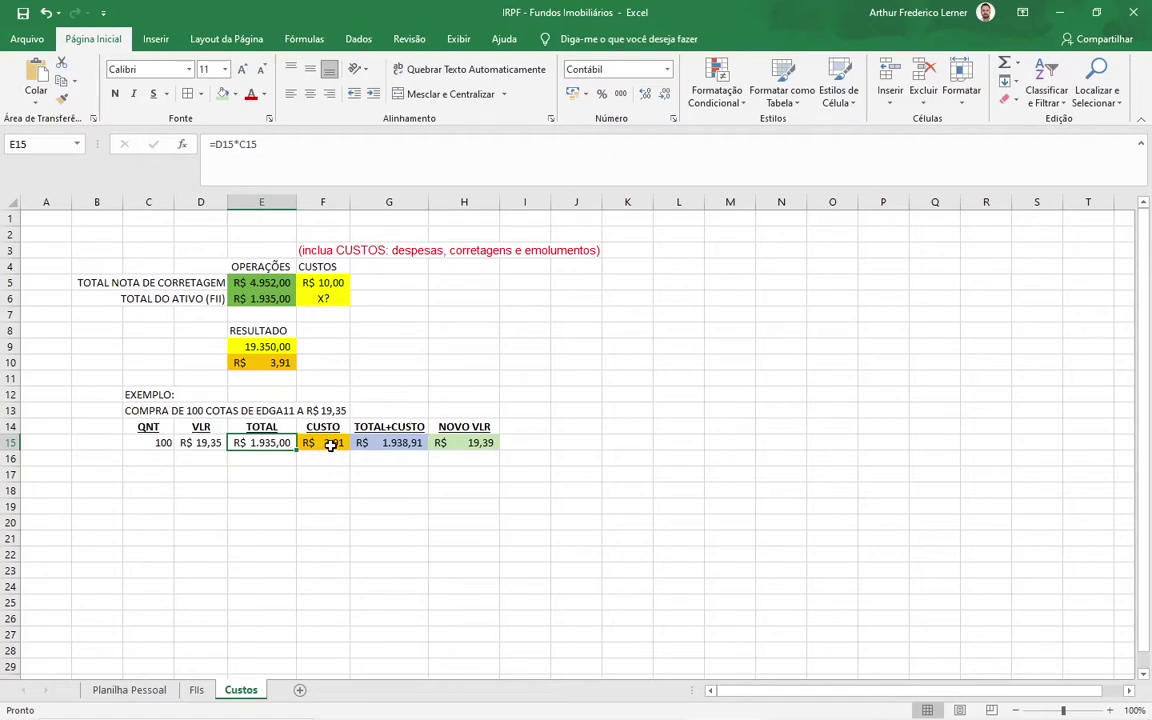
{"action": "left_click", "coordinate": [329, 446]}
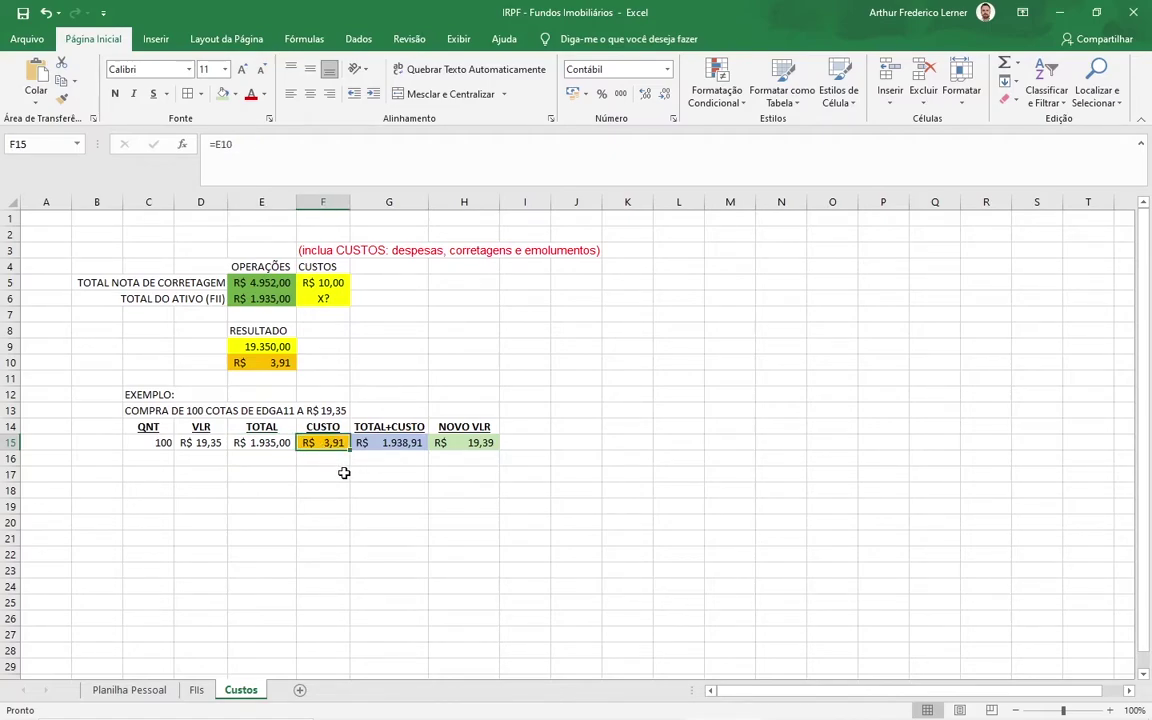
Step: Inspect the formulas for TOTAL+CUSTO in G15 and NOVO VLR in H15
{"action": "left_click", "coordinate": [389, 442]}
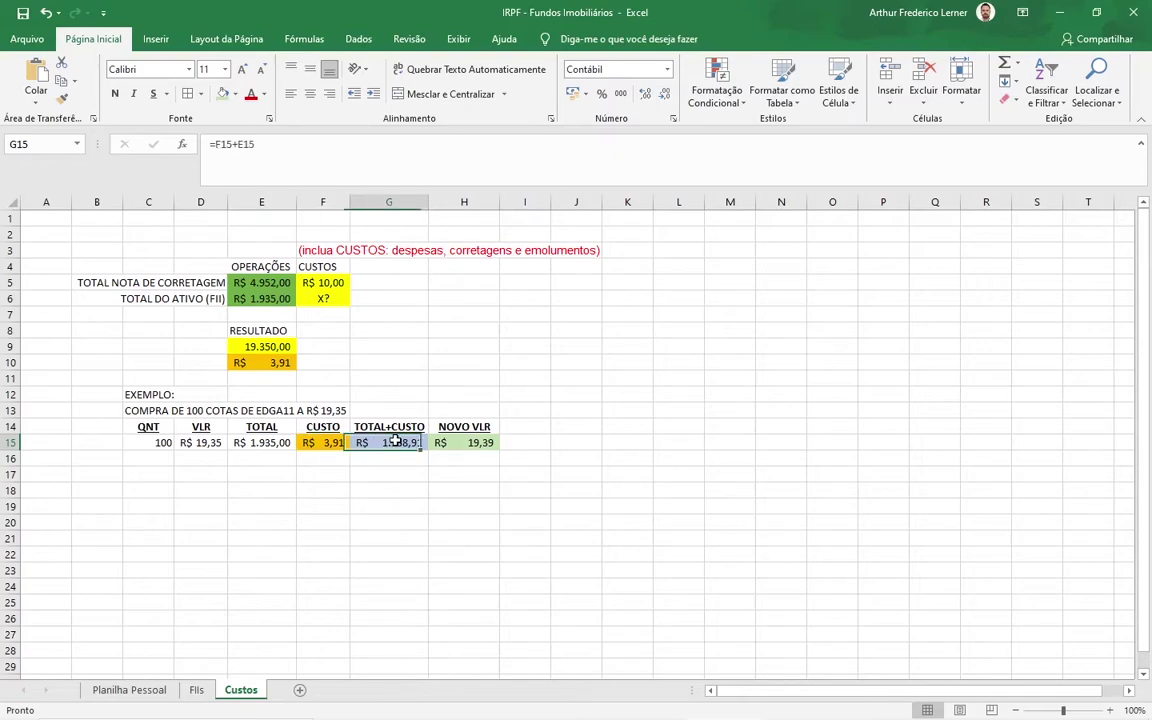
{"action": "double_click", "coordinate": [391, 442]}
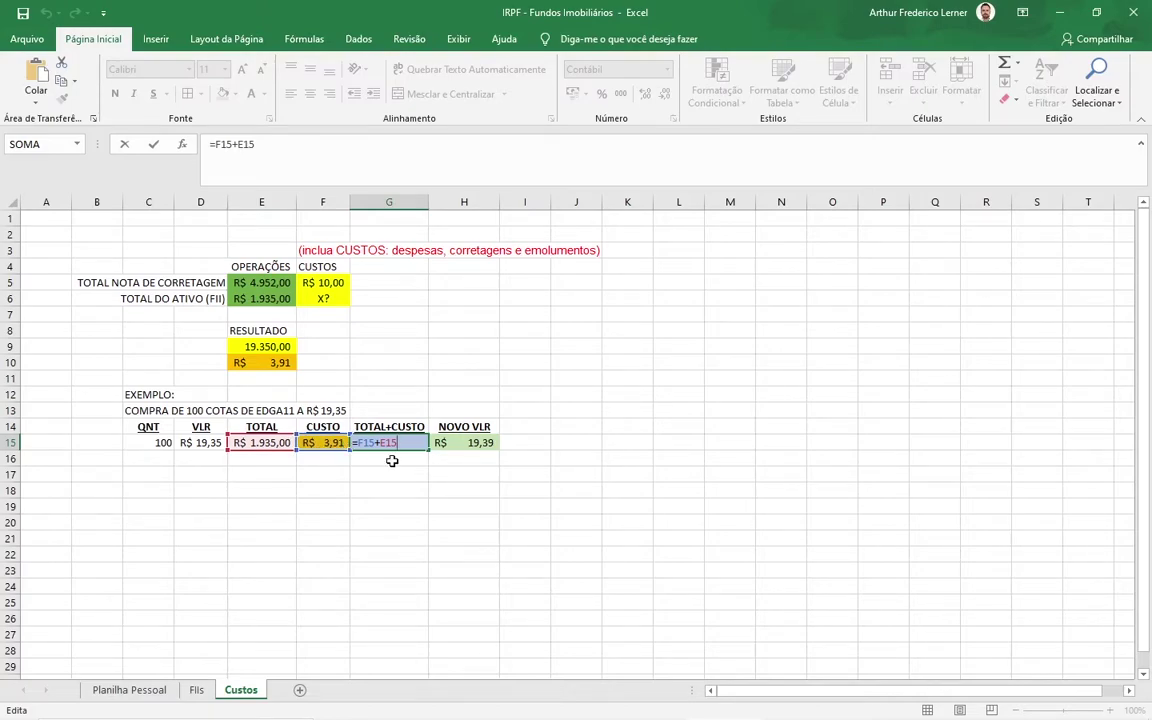
{"action": "key", "text": "Return"}
{"action": "left_click", "coordinate": [452, 444]}
{"action": "double_click", "coordinate": [476, 452]}
{"action": "key", "text": "Escape"}
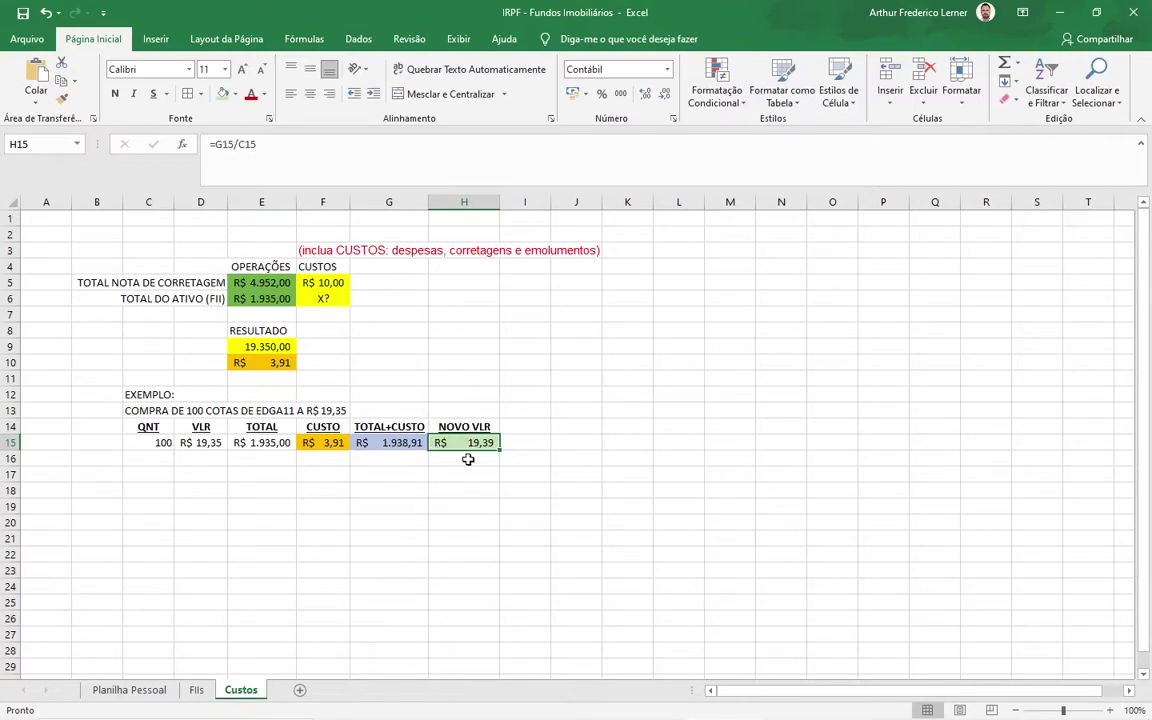
{"action": "double_click", "coordinate": [480, 443]}
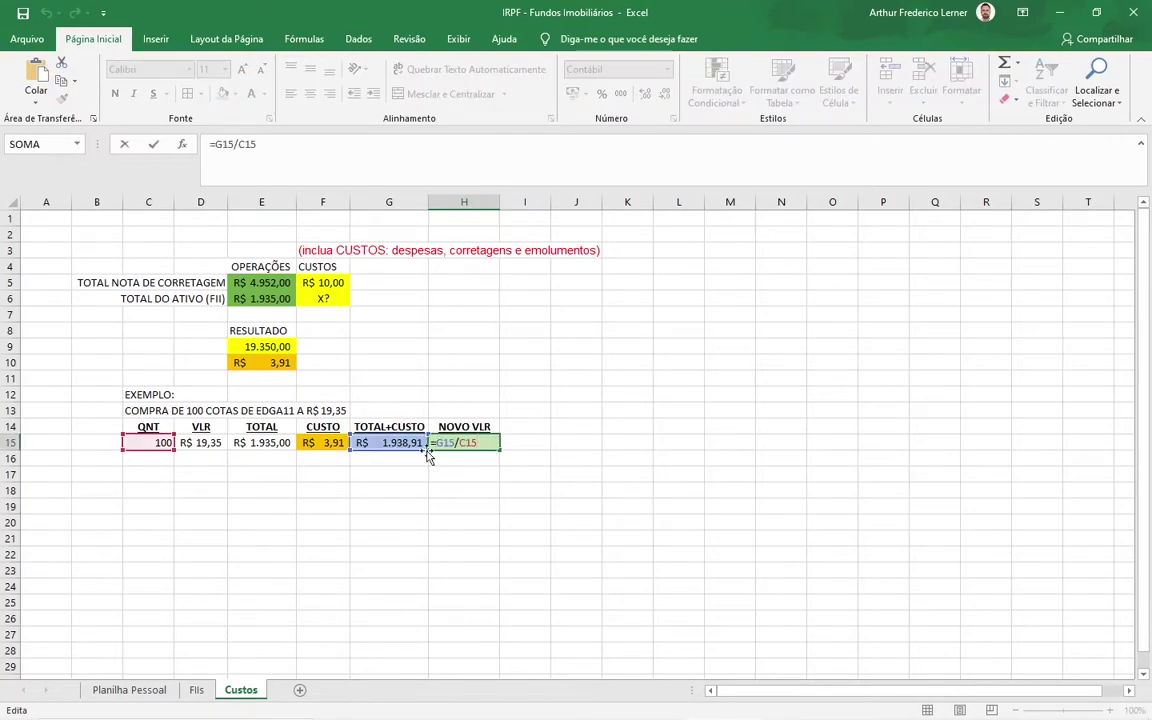
Step: Inspect the division formula in H15 that gives the new unit value under NOVO VLR
{"action": "left_click", "coordinate": [463, 453]}
{"action": "left_click", "coordinate": [490, 446]}
{"action": "double_click", "coordinate": [467, 446]}
{"action": "key", "text": "Escape"}
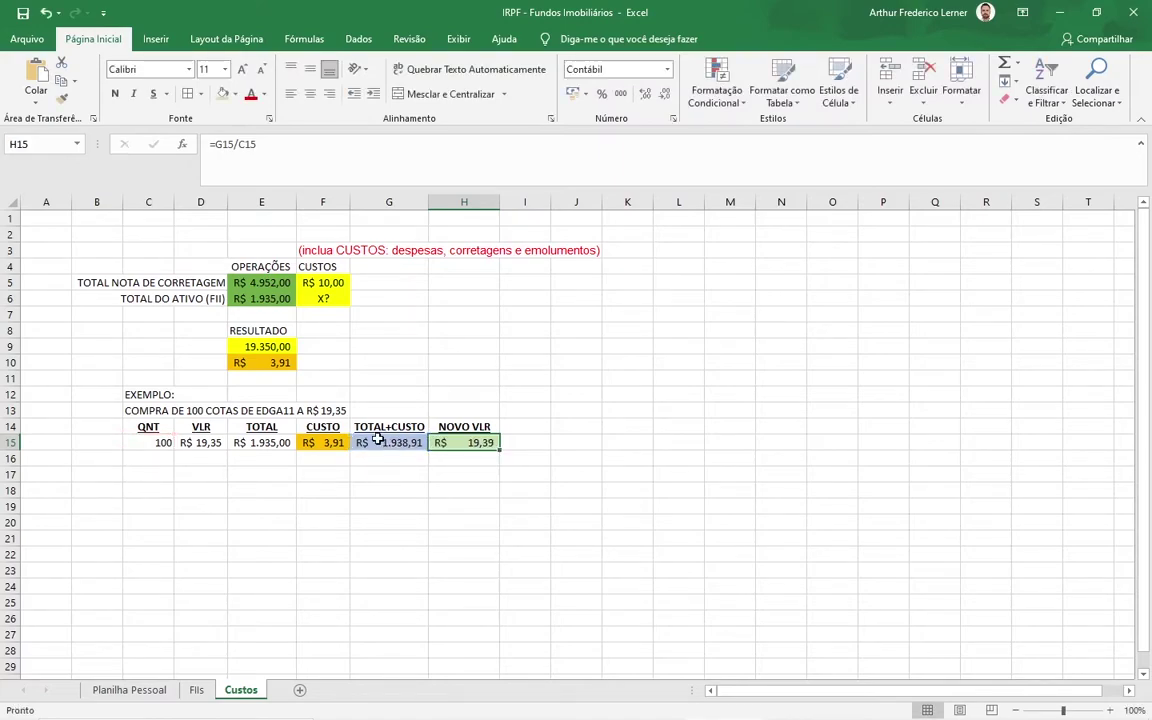
{"action": "double_click", "coordinate": [474, 444]}
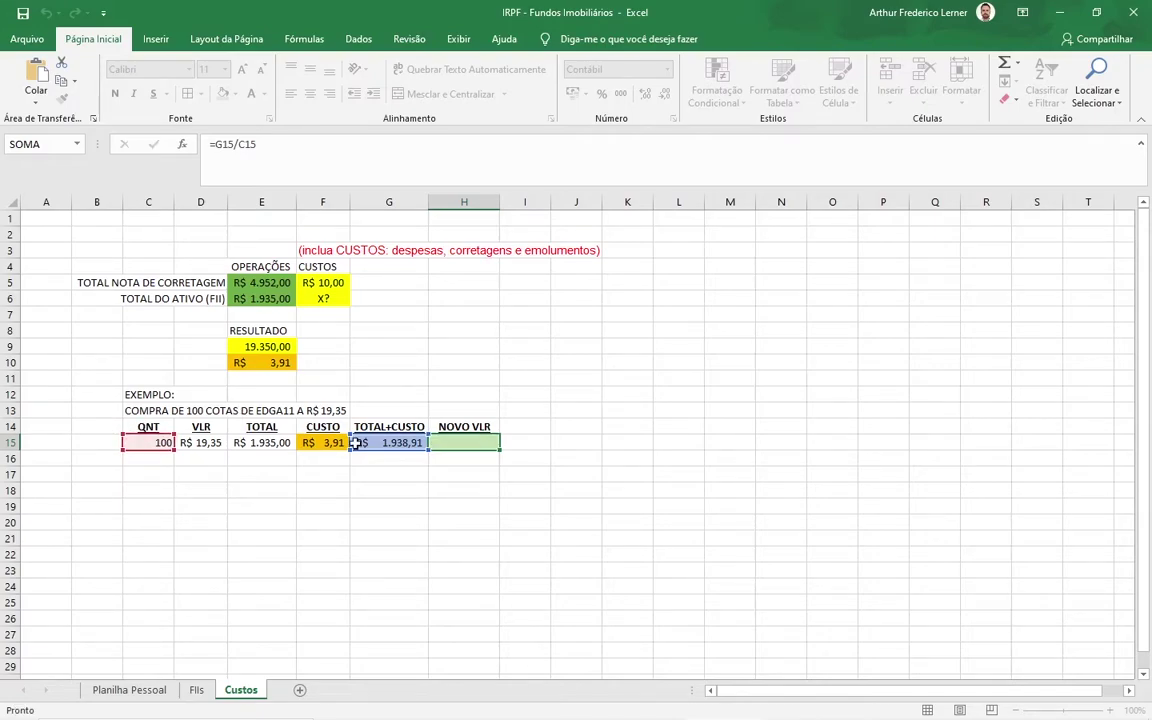
{"action": "left_click", "coordinate": [470, 458]}
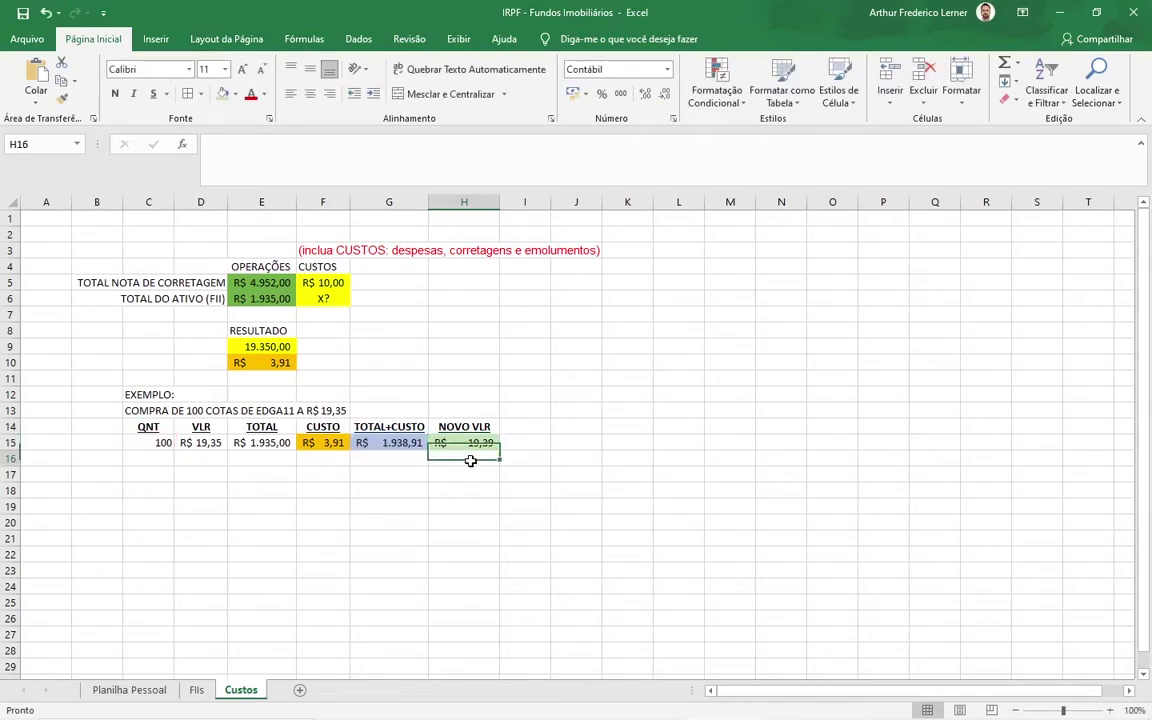
Step: Compare the original unit value under VLR with the cost-adjusted value under NOVO VLR in the EDGA11 example
{"action": "left_click", "coordinate": [210, 458]}
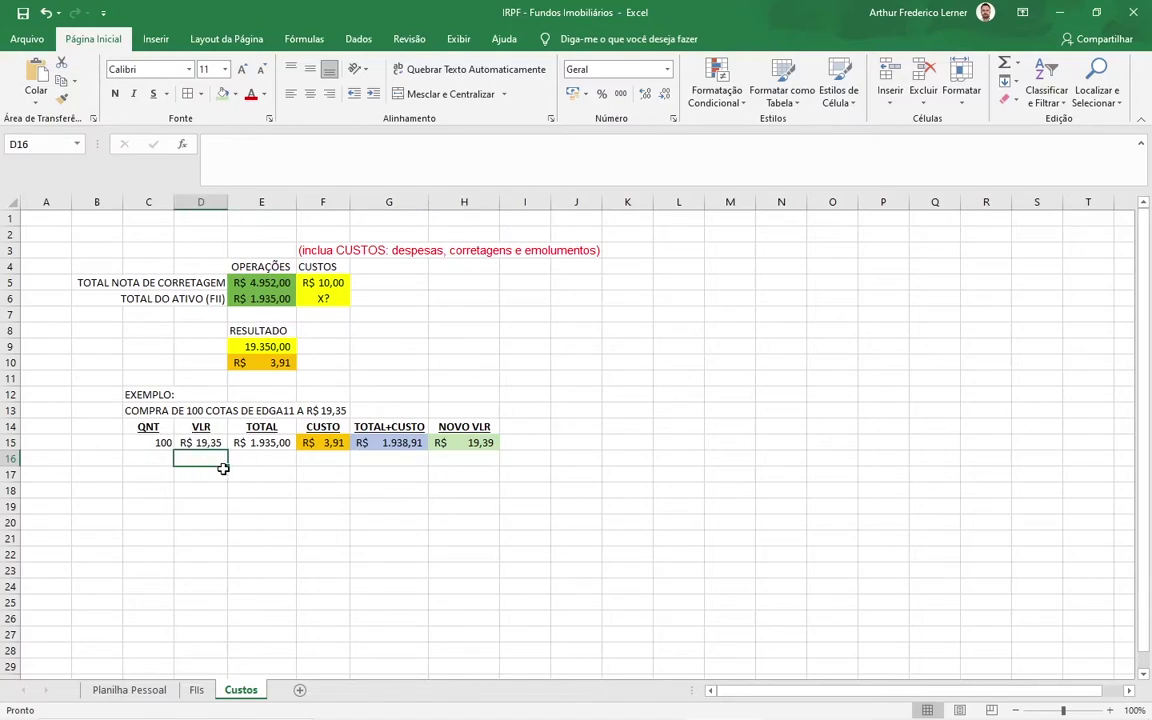
{"action": "left_click", "coordinate": [465, 458]}
{"action": "left_click", "coordinate": [468, 446]}
{"action": "left_click", "coordinate": [470, 458]}
{"action": "left_click", "coordinate": [474, 446]}
{"action": "left_click", "coordinate": [486, 456]}
{"action": "left_click", "coordinate": [495, 444]}
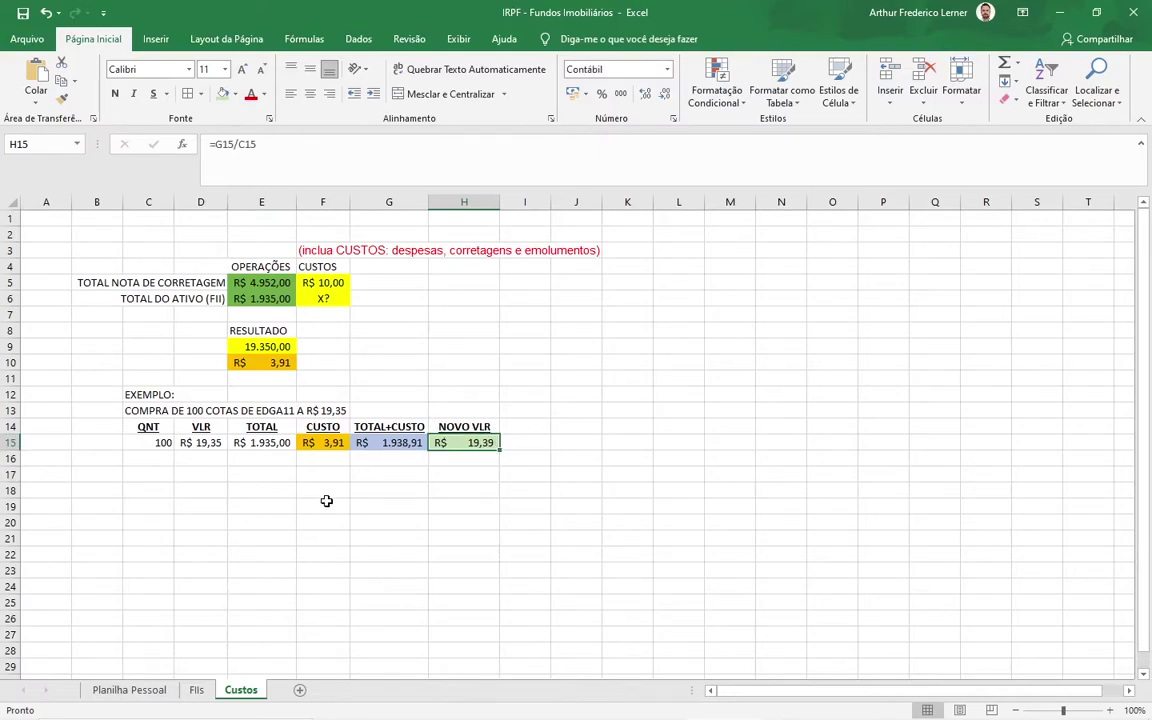
Step: On the Planilha Pessoal sheet, review the purchase and sale VLR COTA cells in row 10 and the CUSTOS notes above them
{"action": "left_click", "coordinate": [130, 690]}
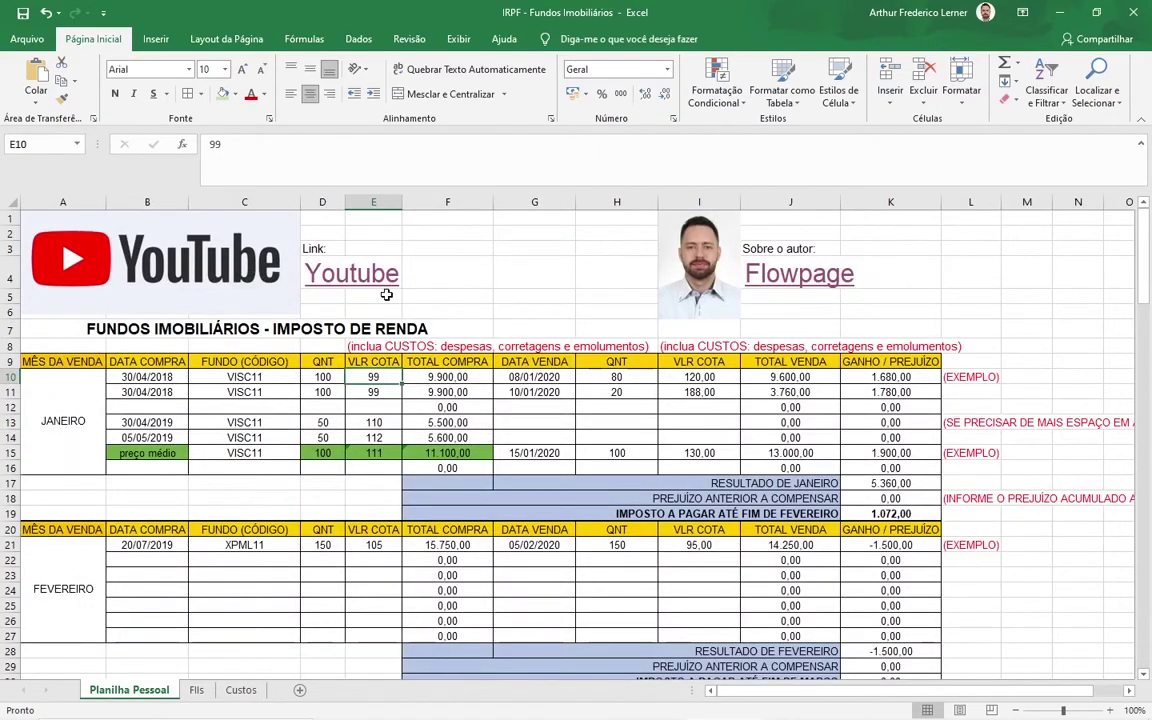
{"action": "left_click", "coordinate": [373, 376]}
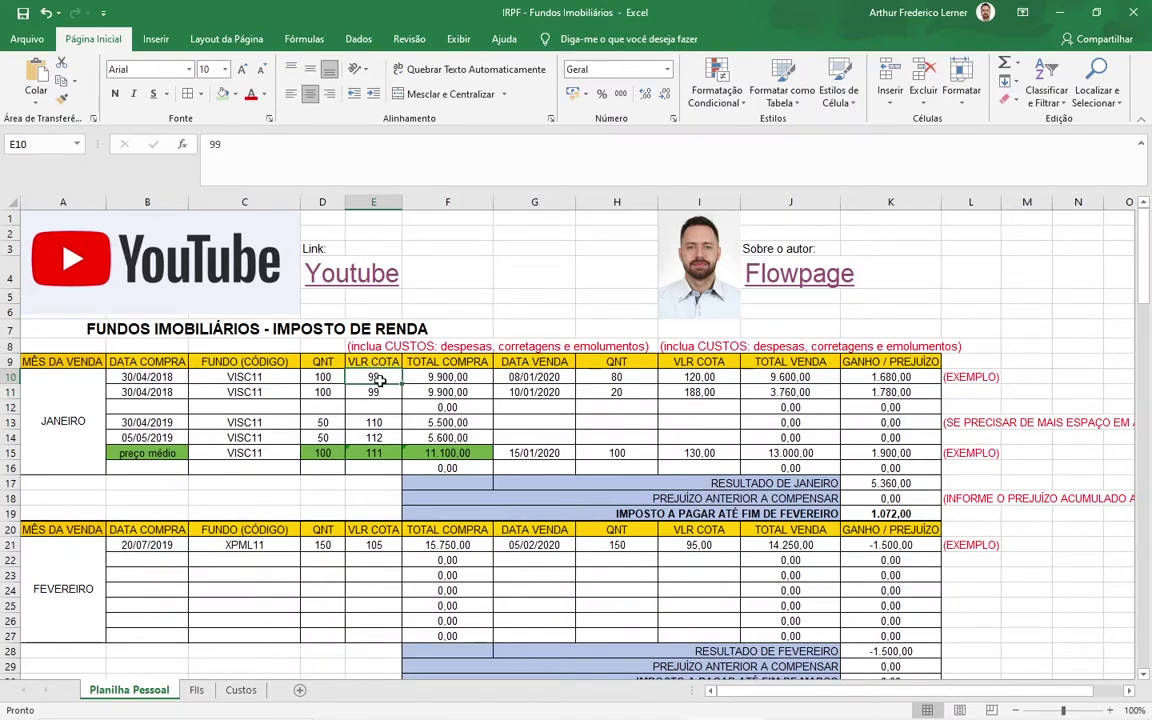
{"action": "left_click", "coordinate": [365, 347]}
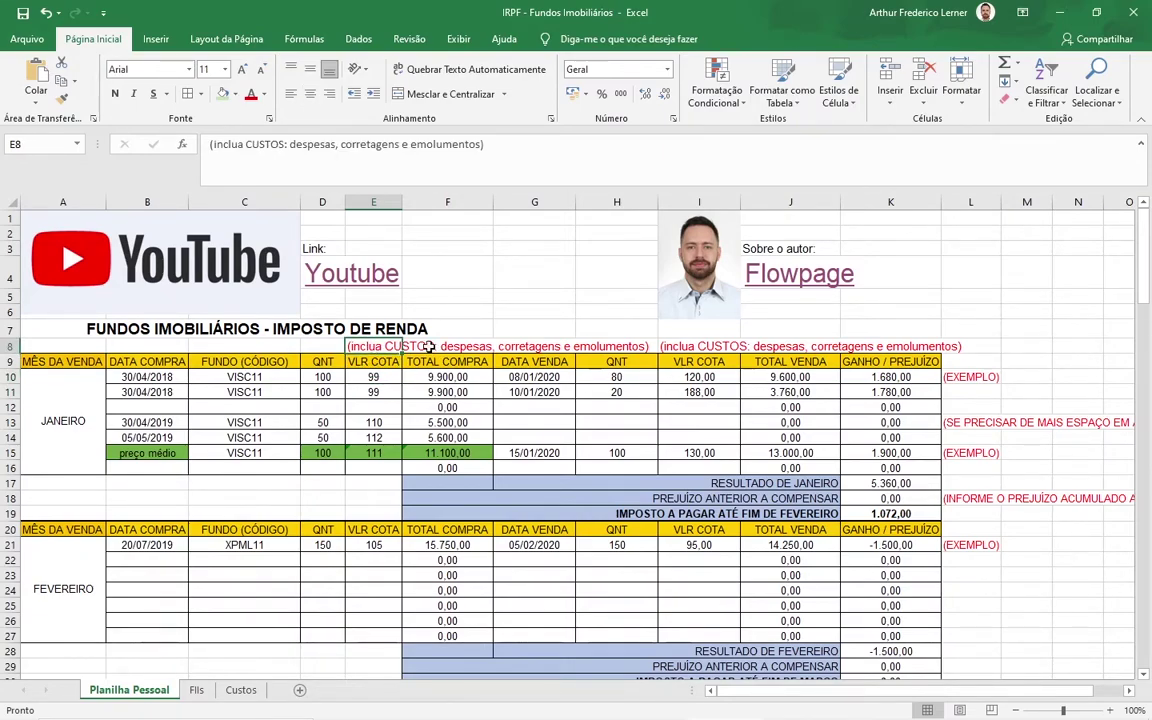
{"action": "left_click", "coordinate": [378, 372]}
{"action": "left_click", "coordinate": [373, 346]}
{"action": "left_click", "coordinate": [677, 376]}
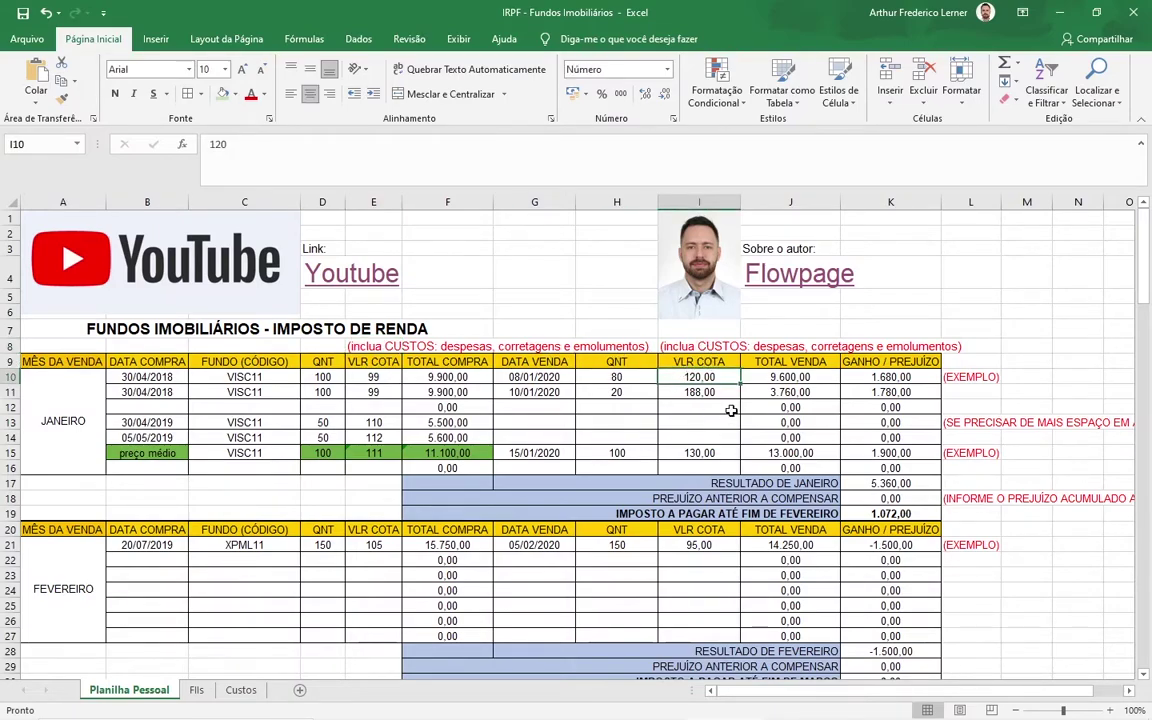
{"action": "left_click", "coordinate": [692, 348]}
{"action": "left_click", "coordinate": [373, 377]}
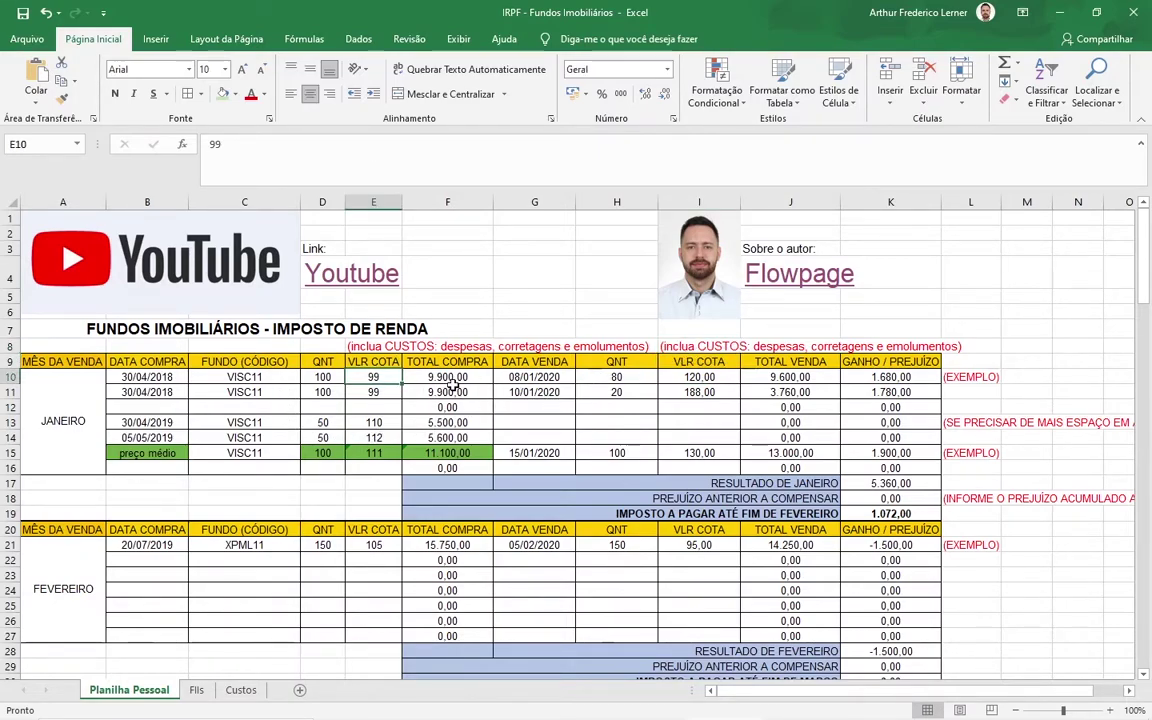
Step: Review the first VISC11 purchase in row 10 and inspect the TOTAL COMPRA formula in F10
{"action": "left_click_drag", "start_coordinate": [147, 377], "coordinate": [311, 375]}
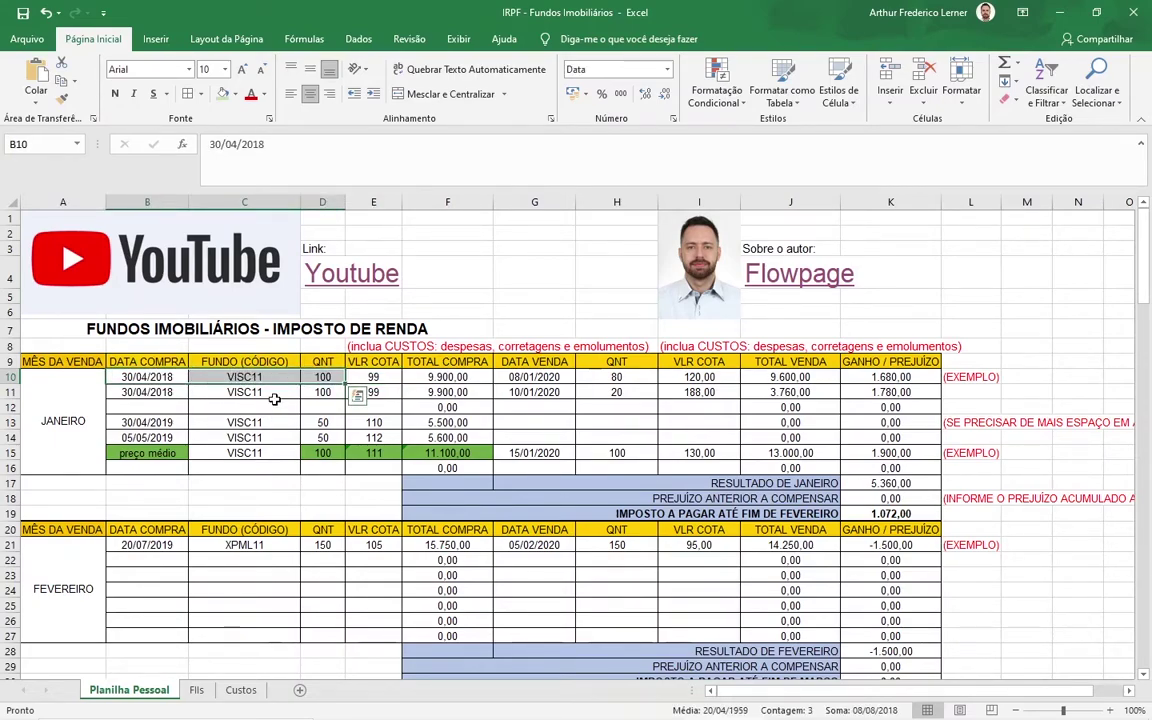
{"action": "left_click", "coordinate": [350, 378]}
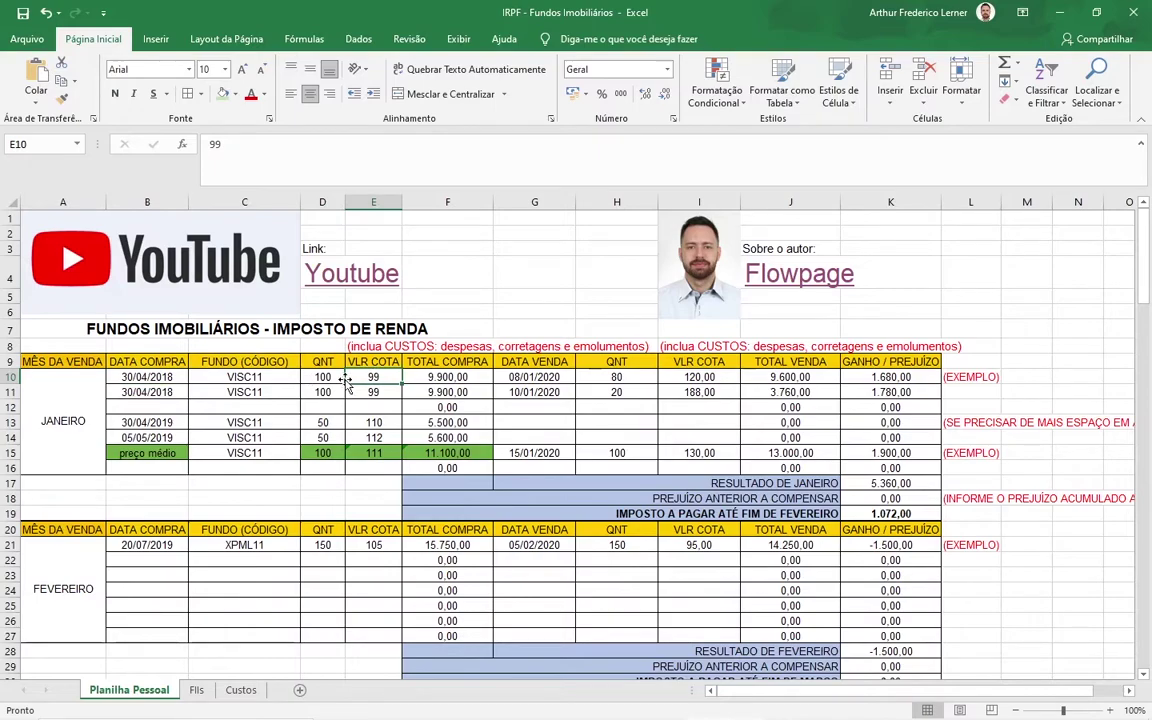
{"action": "double_click", "coordinate": [455, 380]}
{"action": "key", "text": "Escape"}
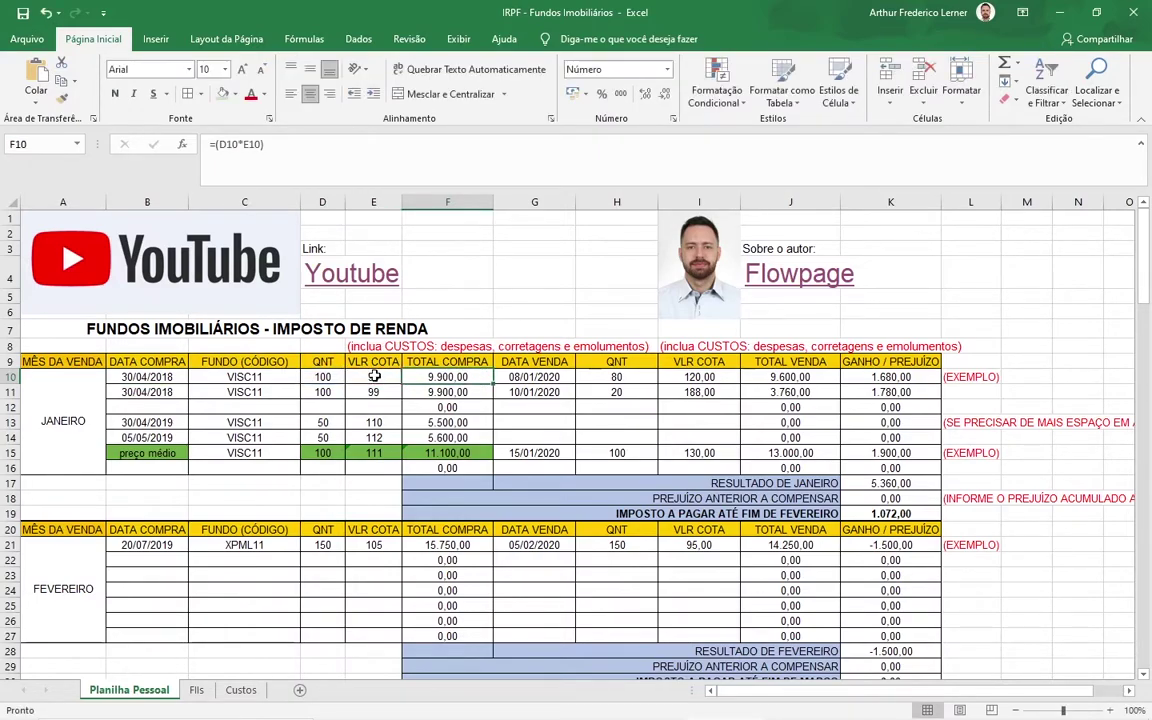
{"action": "double_click", "coordinate": [450, 377]}
{"action": "key", "text": "Escape"}
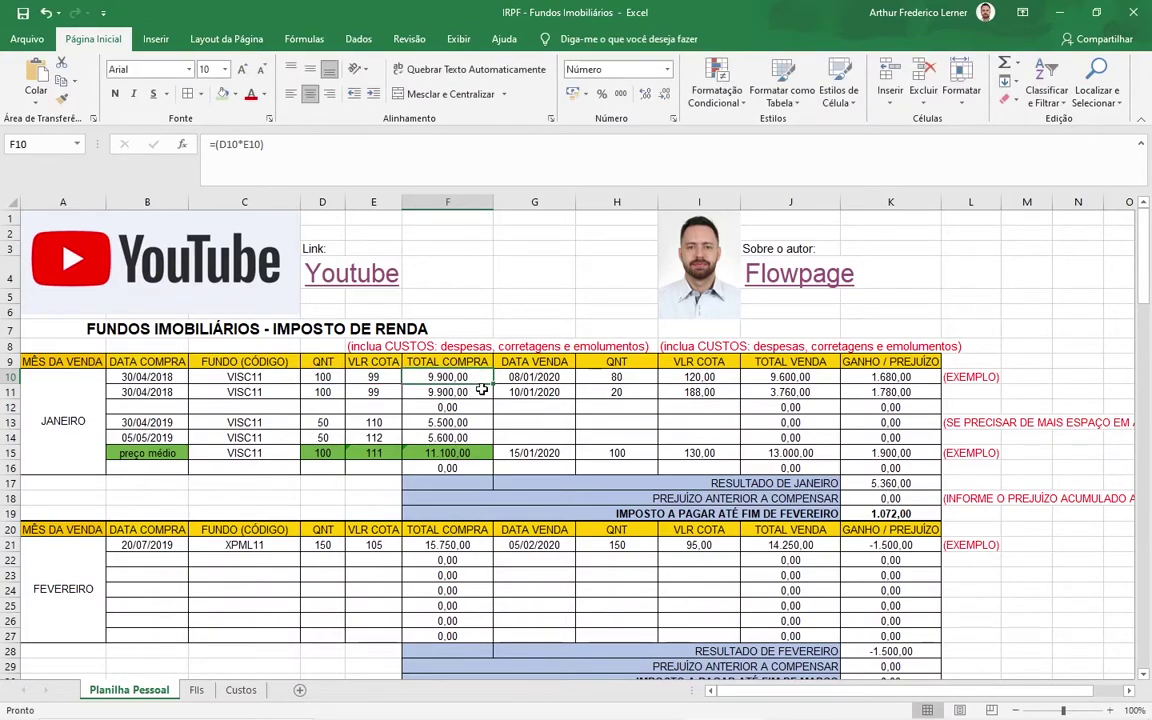
{"action": "key", "text": "F2"}
{"action": "key", "text": "Escape"}
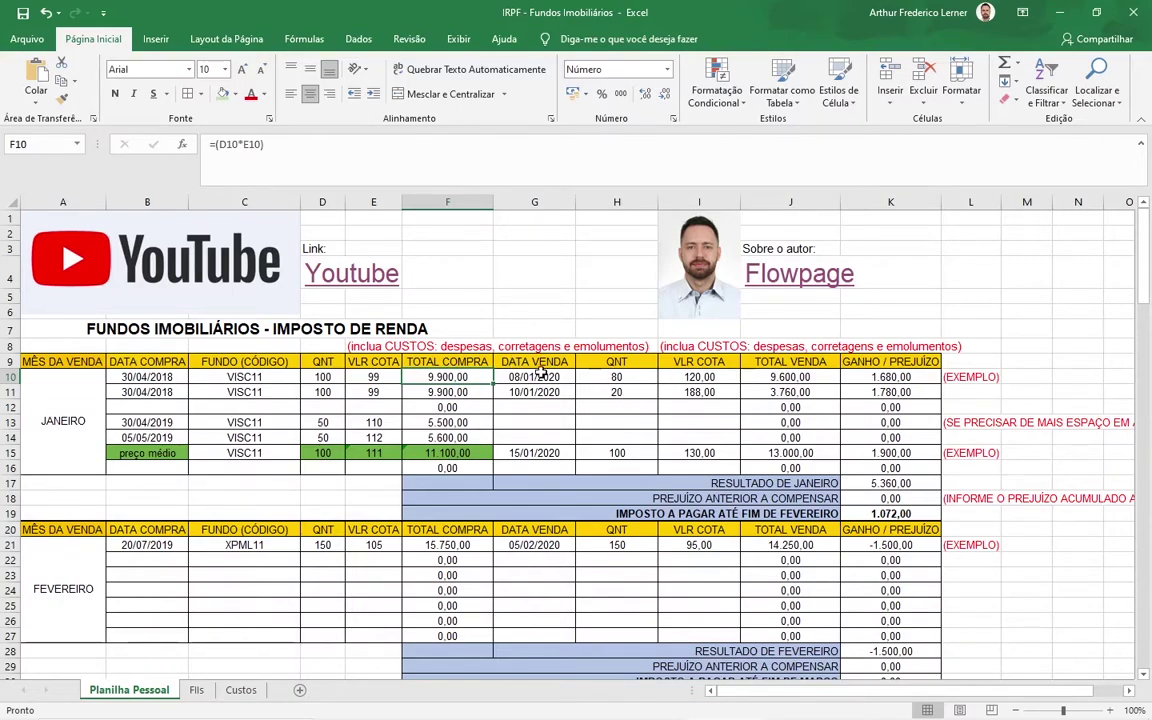
Step: Review the sale quantity in H10, the sale unit value in I10 and the sale total in J10
{"action": "left_click", "coordinate": [610, 377]}
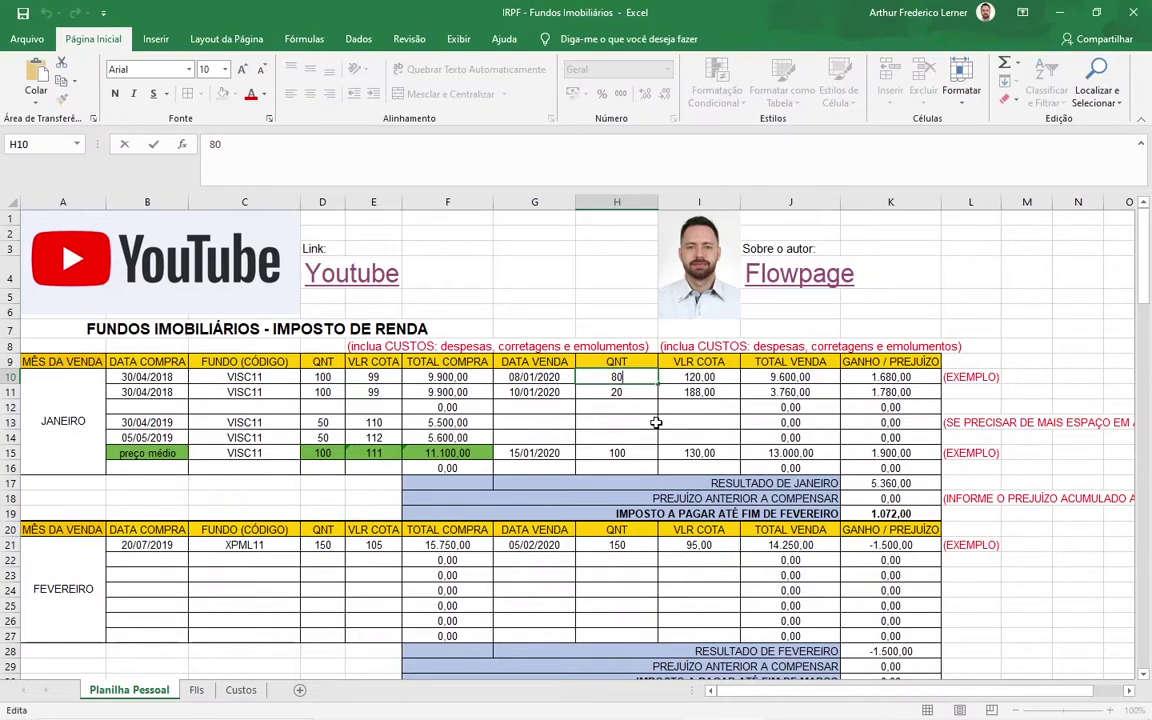
{"action": "left_click", "coordinate": [697, 380]}
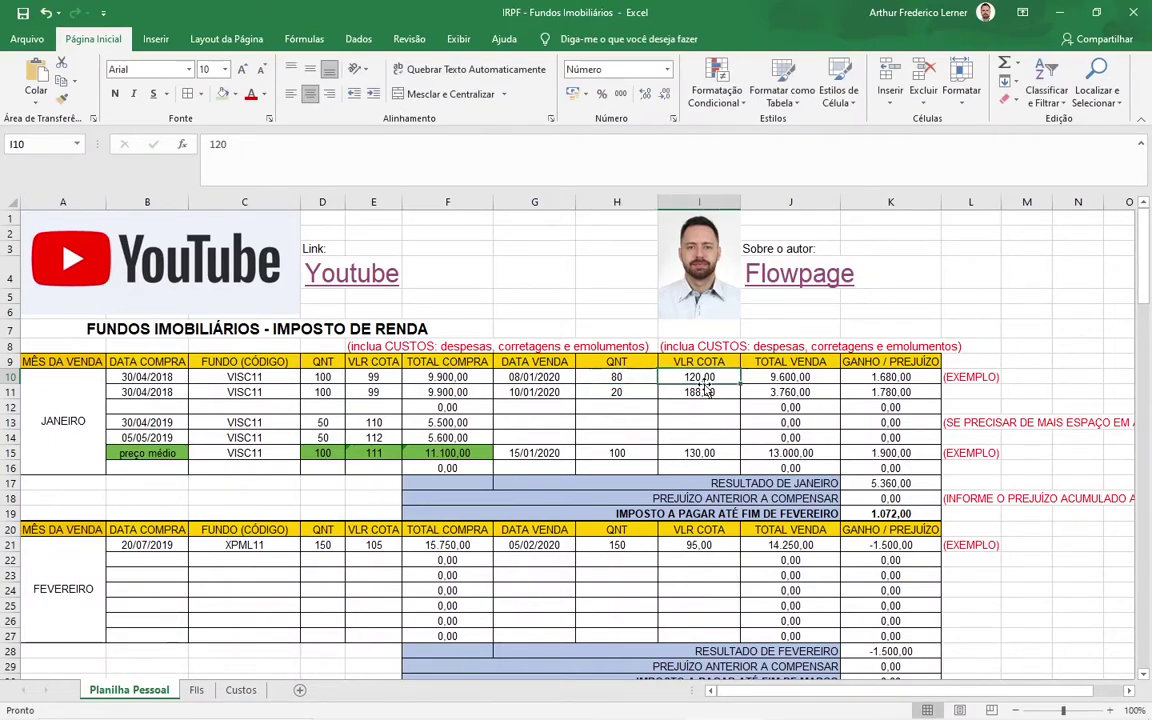
{"action": "left_click", "coordinate": [795, 381]}
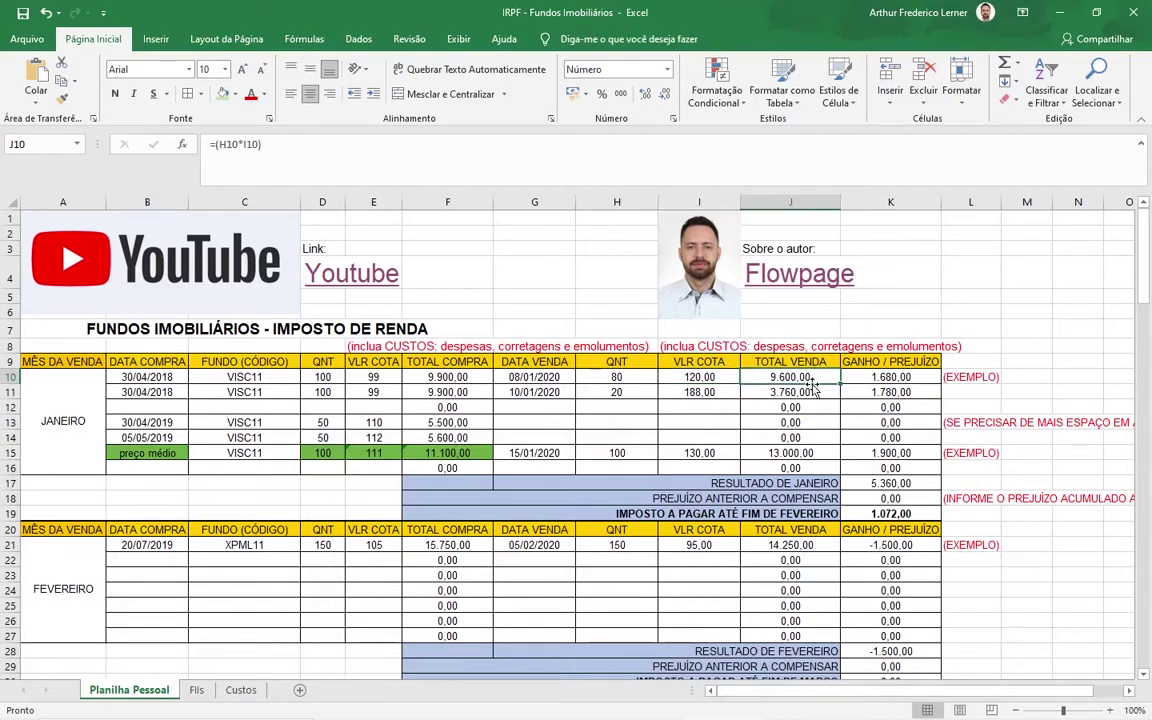
{"action": "left_click", "coordinate": [700, 378]}
{"action": "left_click", "coordinate": [618, 377]}
{"action": "left_click", "coordinate": [690, 377]}
{"action": "left_click", "coordinate": [628, 377]}
{"action": "left_click", "coordinate": [709, 378]}
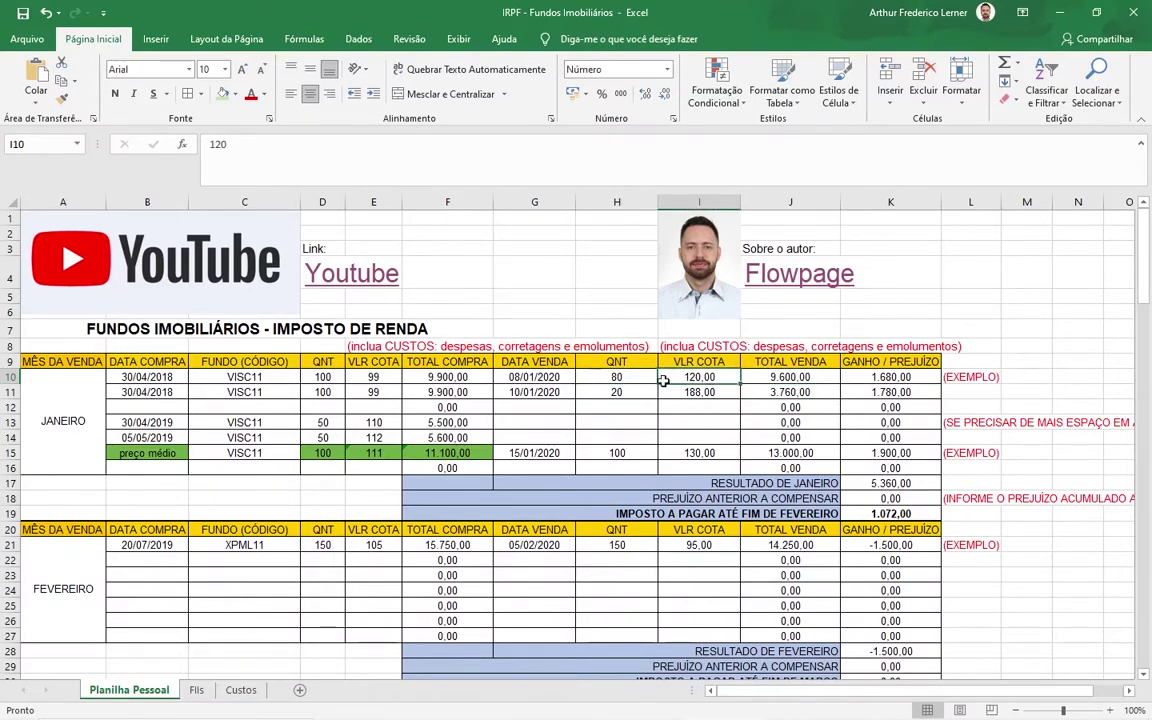
Step: Inspect the multiplication formula under TOTAL VENDA in J10 and the cells it references
{"action": "left_click", "coordinate": [769, 375]}
{"action": "double_click", "coordinate": [785, 382]}
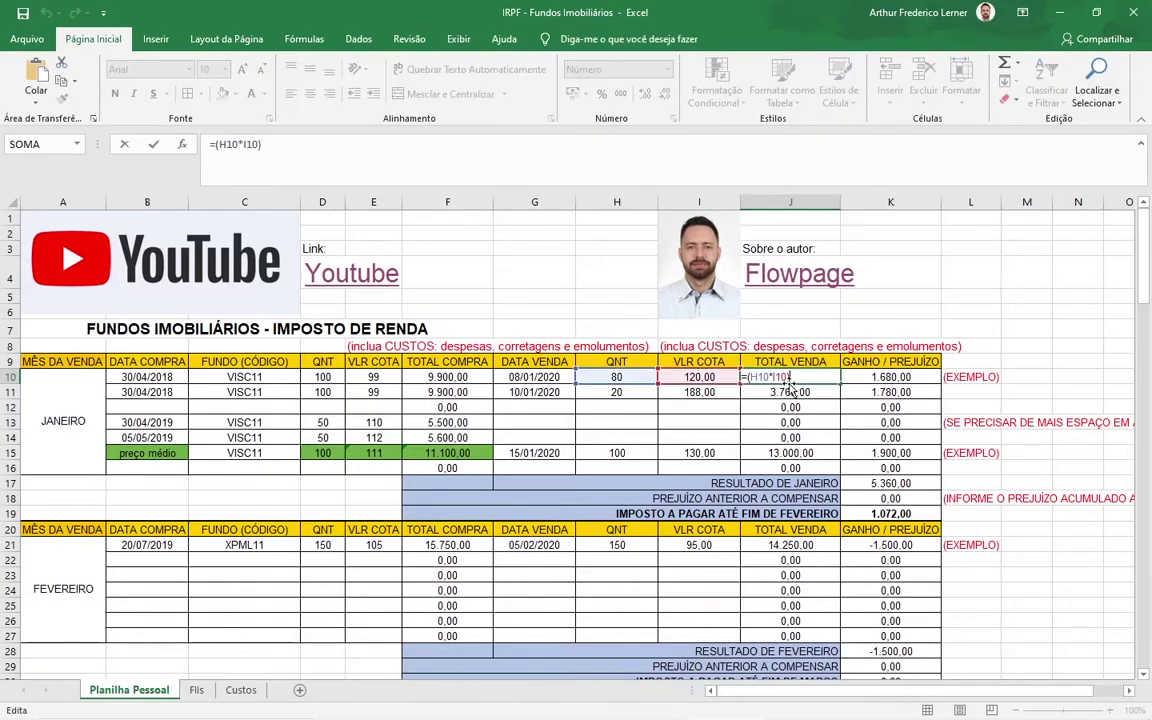
{"action": "key", "text": "Escape"}
{"action": "double_click", "coordinate": [790, 380]}
{"action": "key", "text": "Escape"}
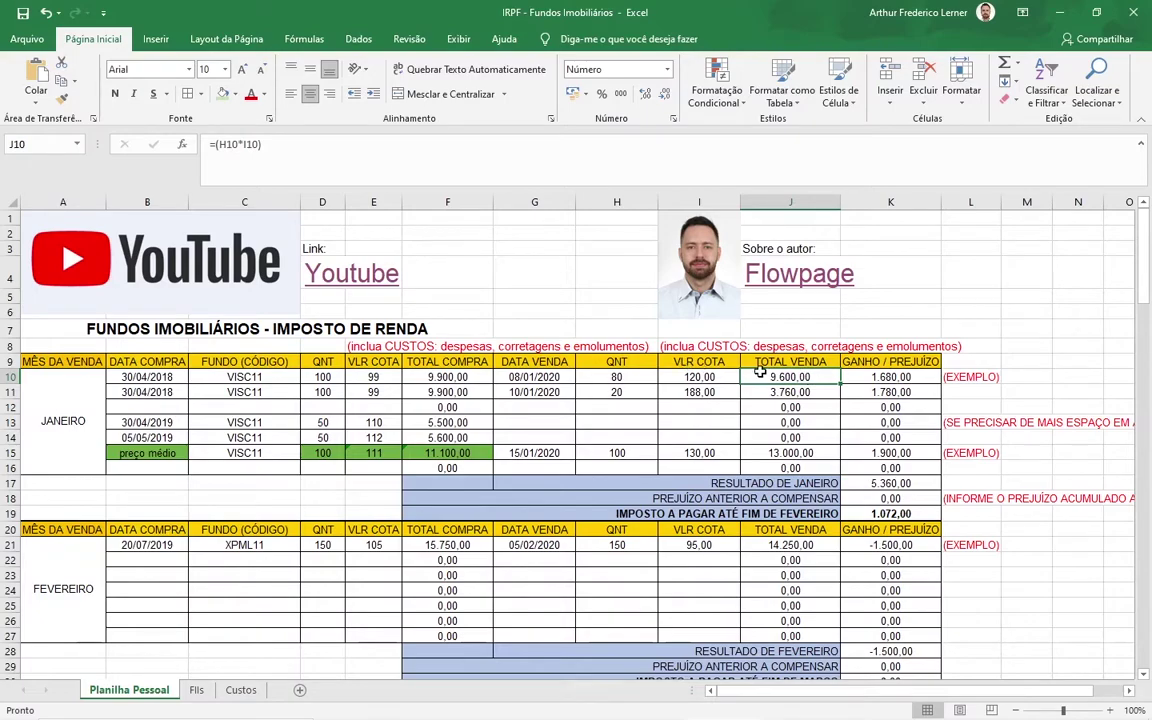
{"action": "double_click", "coordinate": [790, 380]}
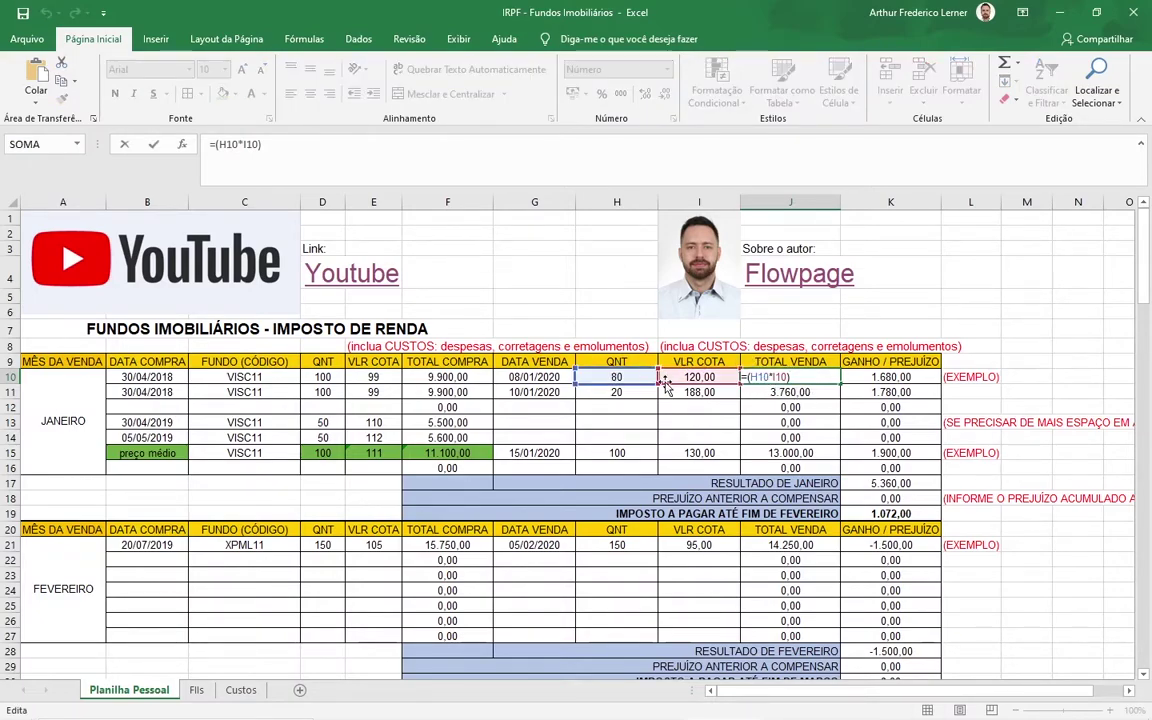
{"action": "key", "text": "Escape"}
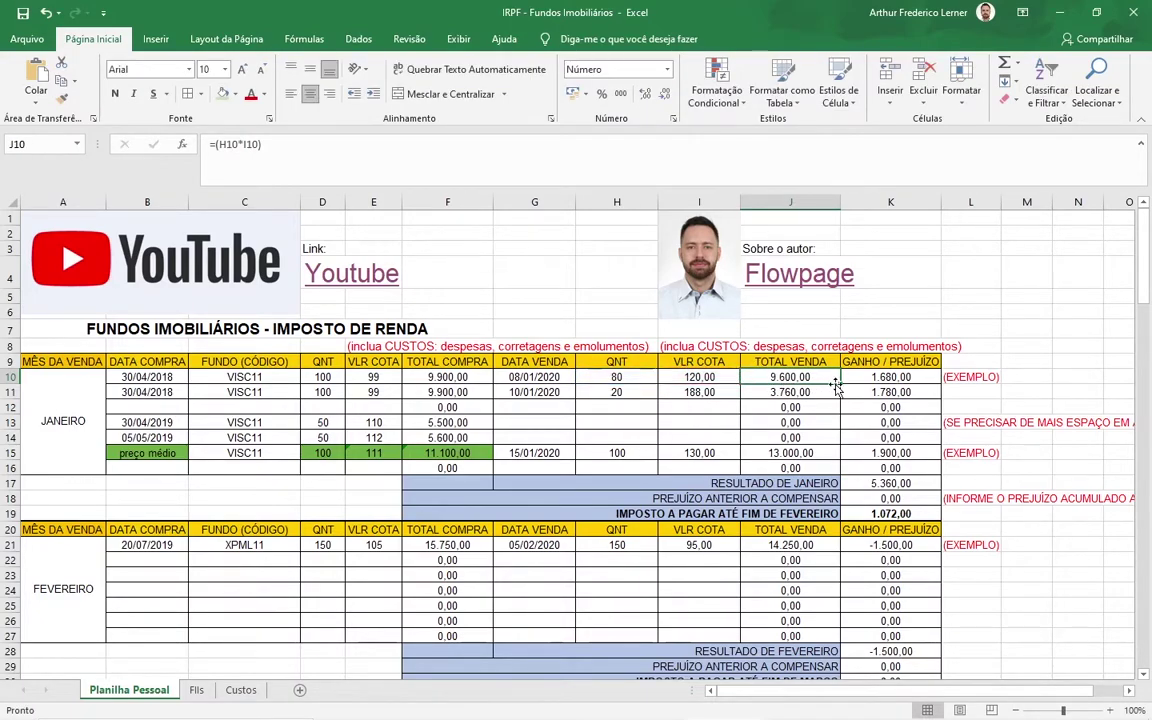
Step: Inspect the GANHO / PREJUÍZO formula in K10 and the sale total, sale quantity and purchase value it references
{"action": "left_click", "coordinate": [875, 379]}
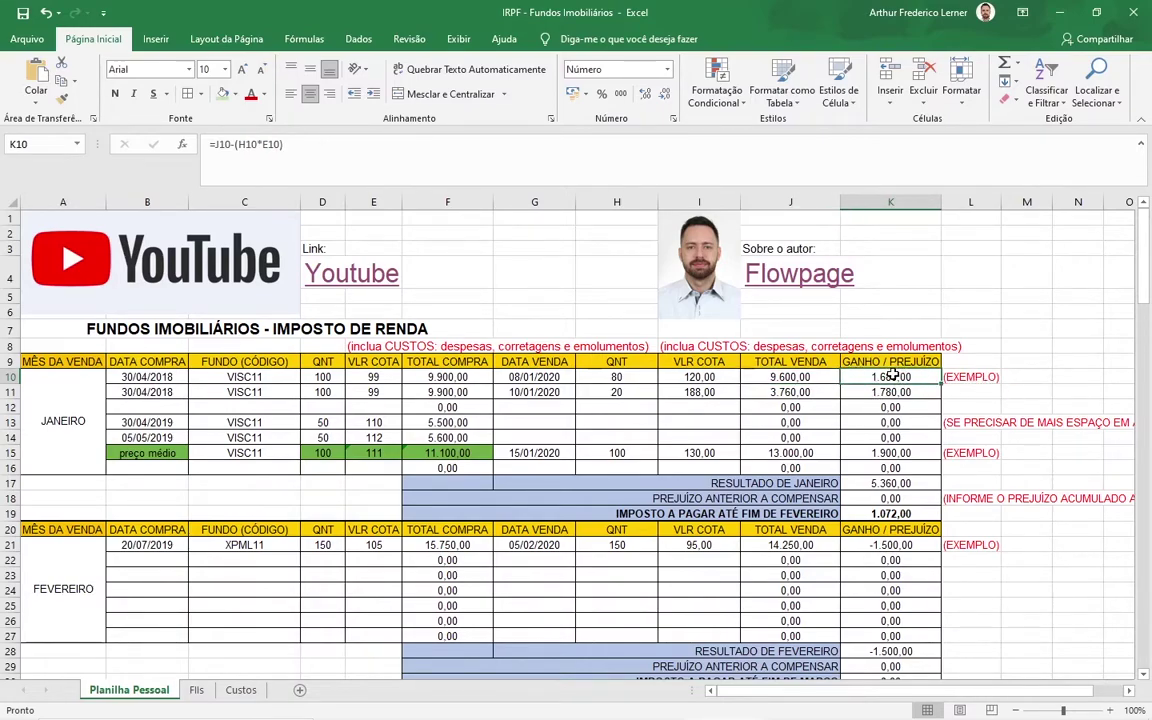
{"action": "double_click", "coordinate": [893, 376]}
{"action": "key", "text": "Escape"}
{"action": "double_click", "coordinate": [900, 378]}
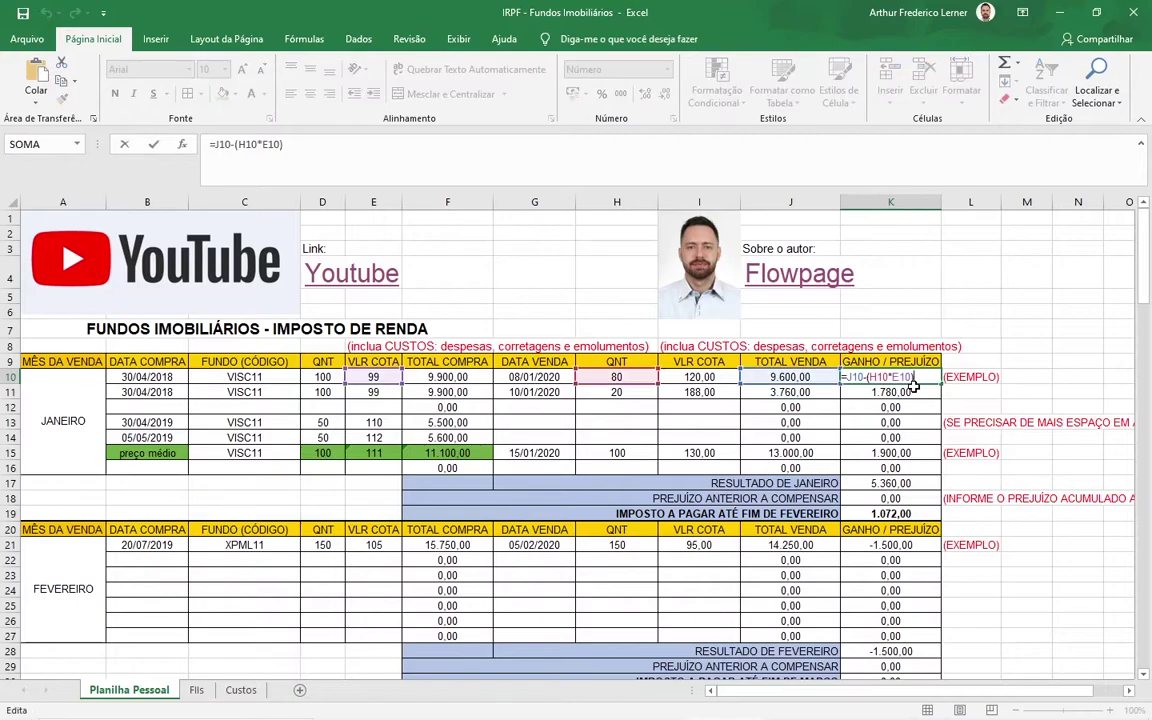
{"action": "key", "text": "Escape"}
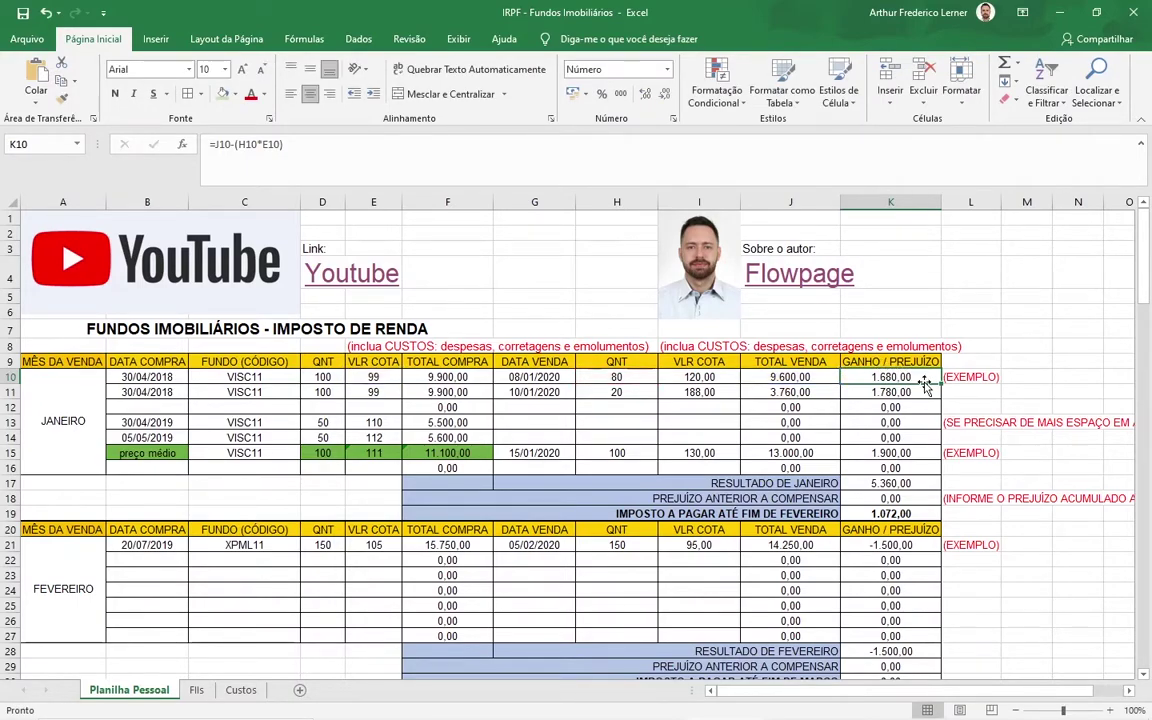
{"action": "double_click", "coordinate": [925, 381]}
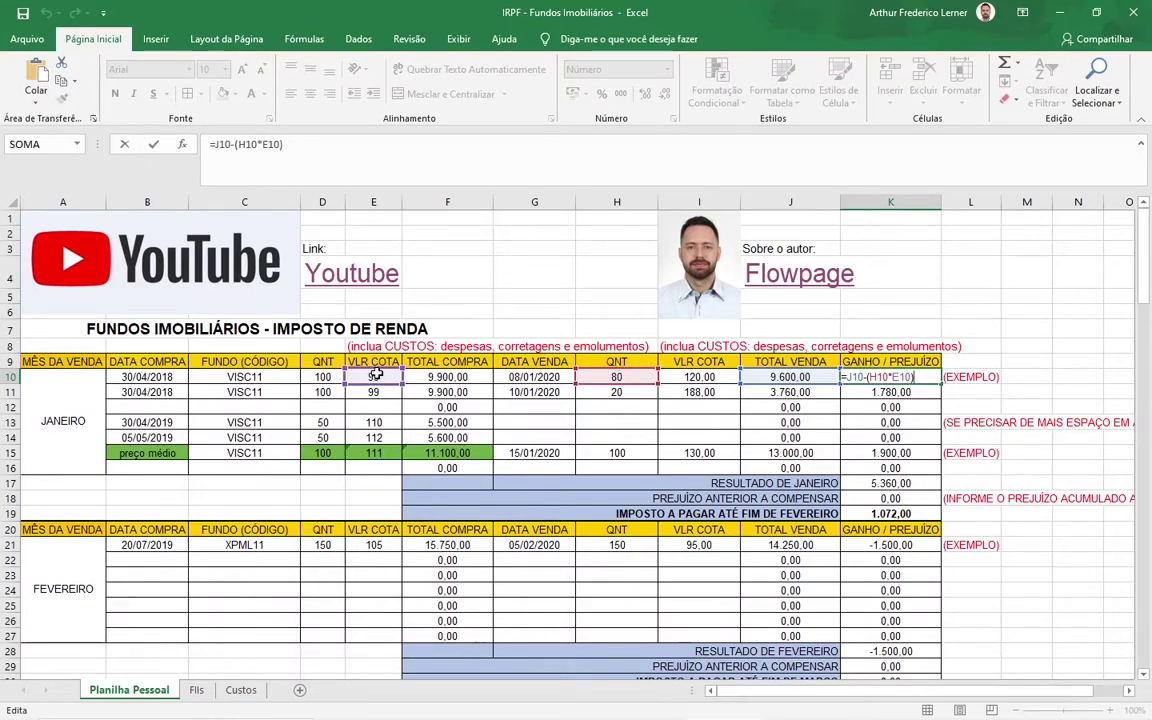
{"action": "key", "text": "ctrl+Return"}
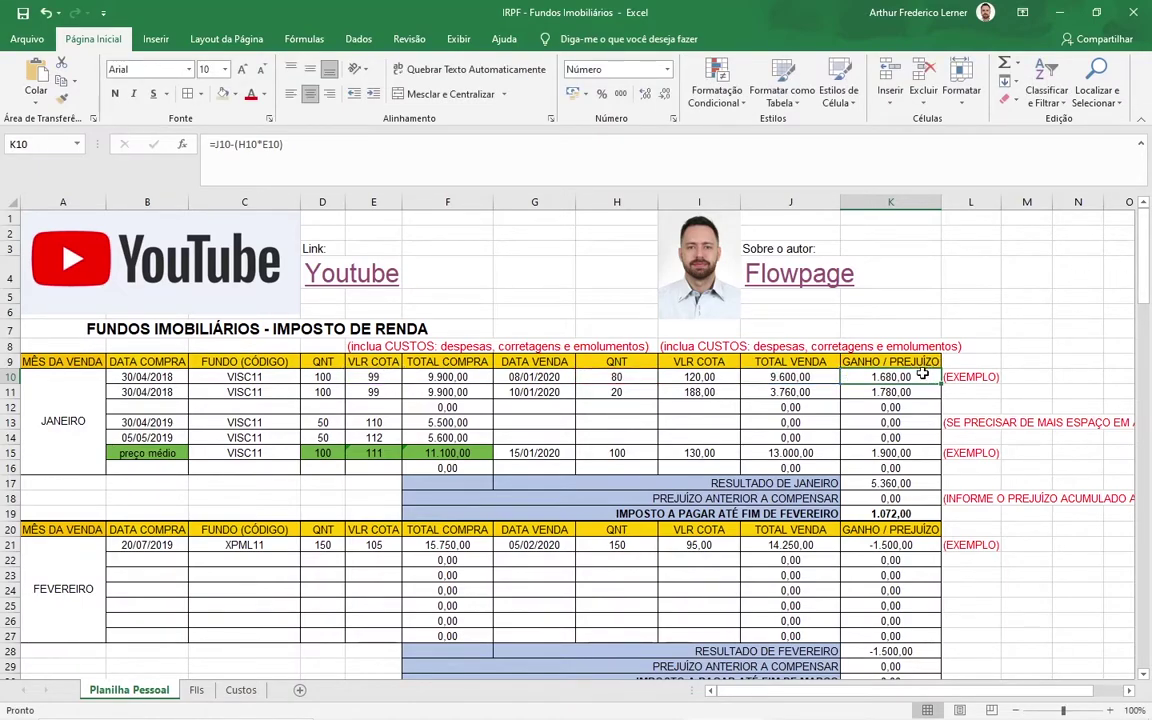
Step: Compare the GANHO / PREJUÍZO cells K10 and K11 of the January sales
{"action": "left_click", "coordinate": [887, 405]}
{"action": "left_click", "coordinate": [880, 378]}
{"action": "left_click", "coordinate": [898, 394]}
{"action": "left_click", "coordinate": [890, 378]}
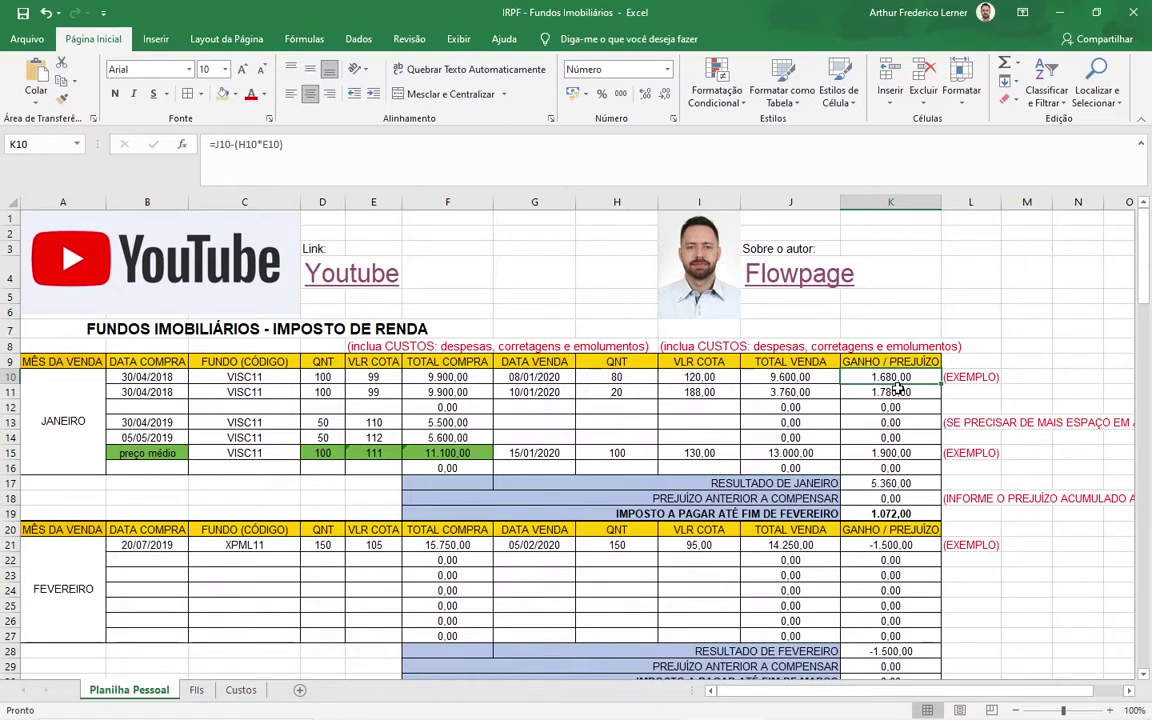
Step: Review the dates and quantities of the two VISC11 sales in rows 10 and 11, plus row 11's sale values and purchase data
{"action": "left_click", "coordinate": [625, 376]}
{"action": "left_click", "coordinate": [534, 390]}
{"action": "left_click", "coordinate": [532, 380]}
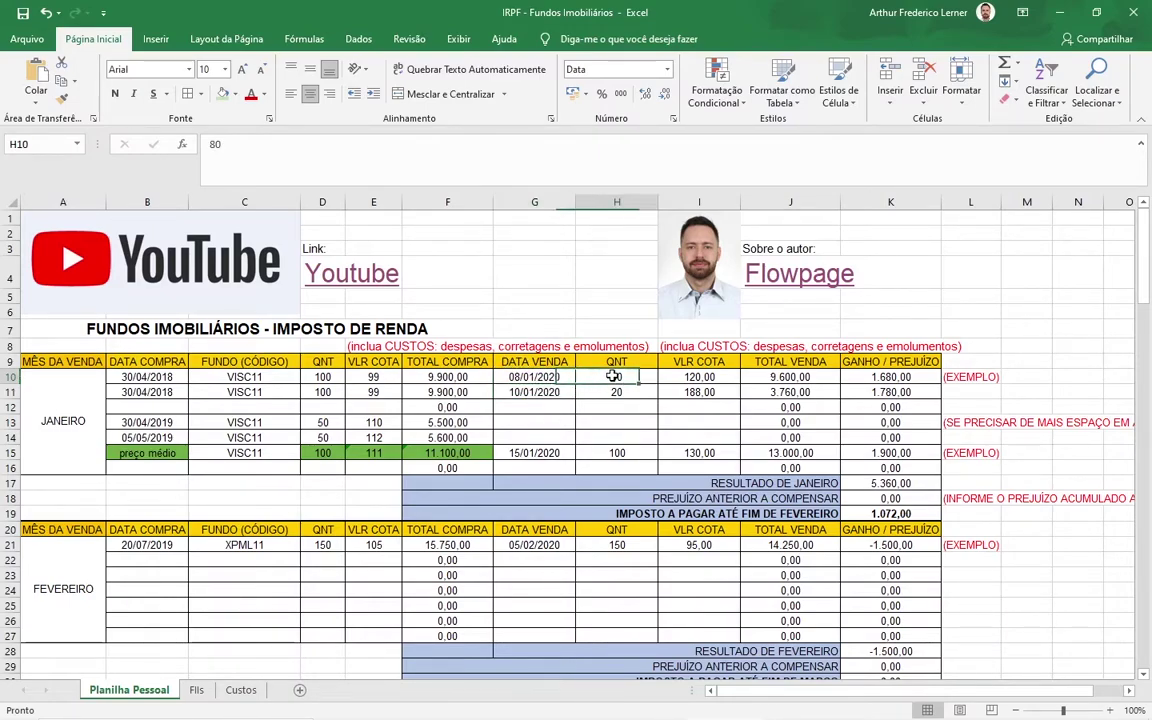
{"action": "left_click", "coordinate": [540, 392]}
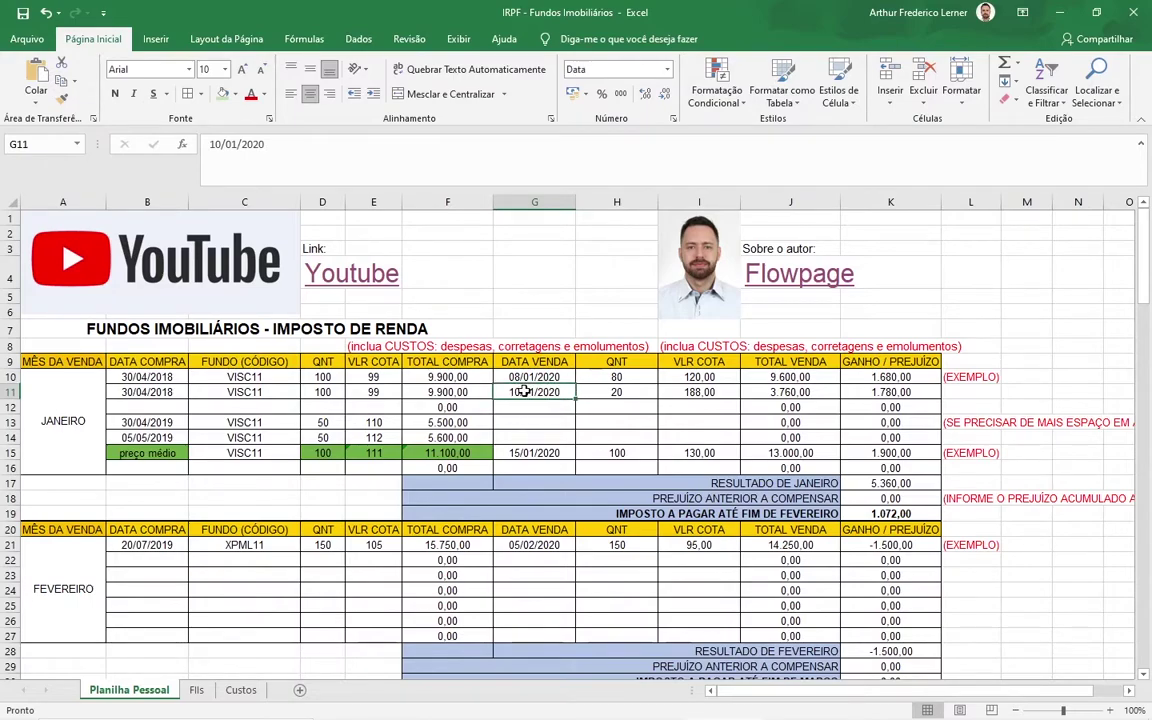
{"action": "left_click", "coordinate": [614, 394]}
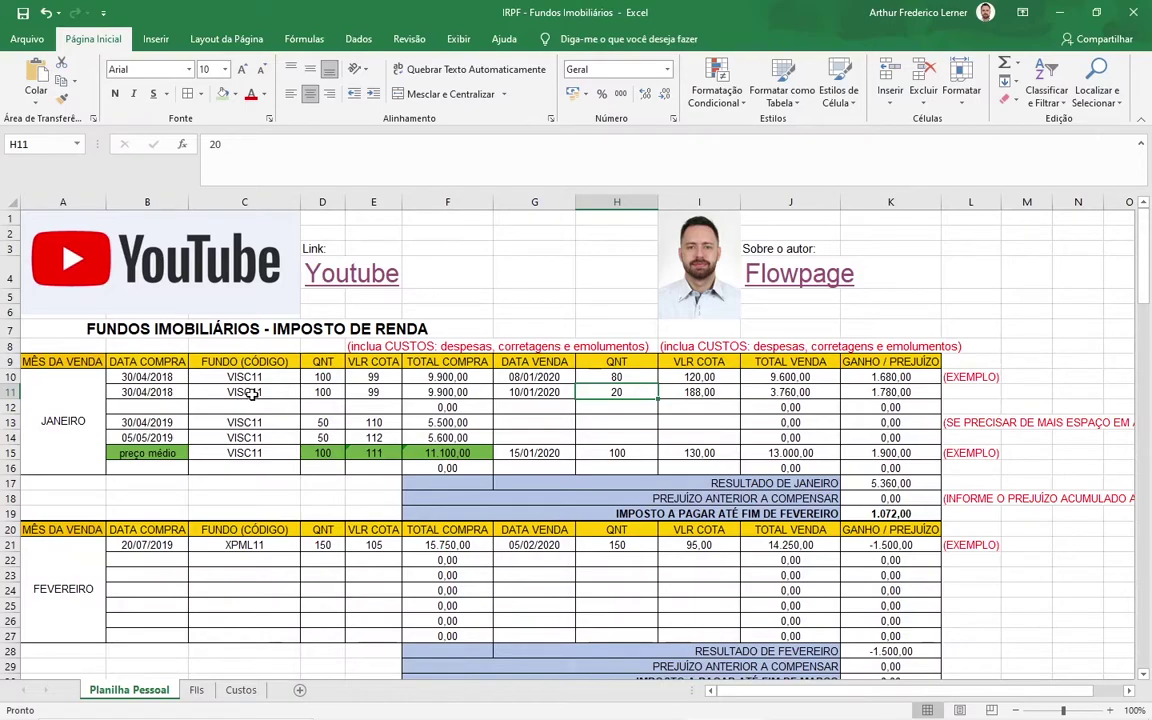
{"action": "left_click", "coordinate": [693, 393]}
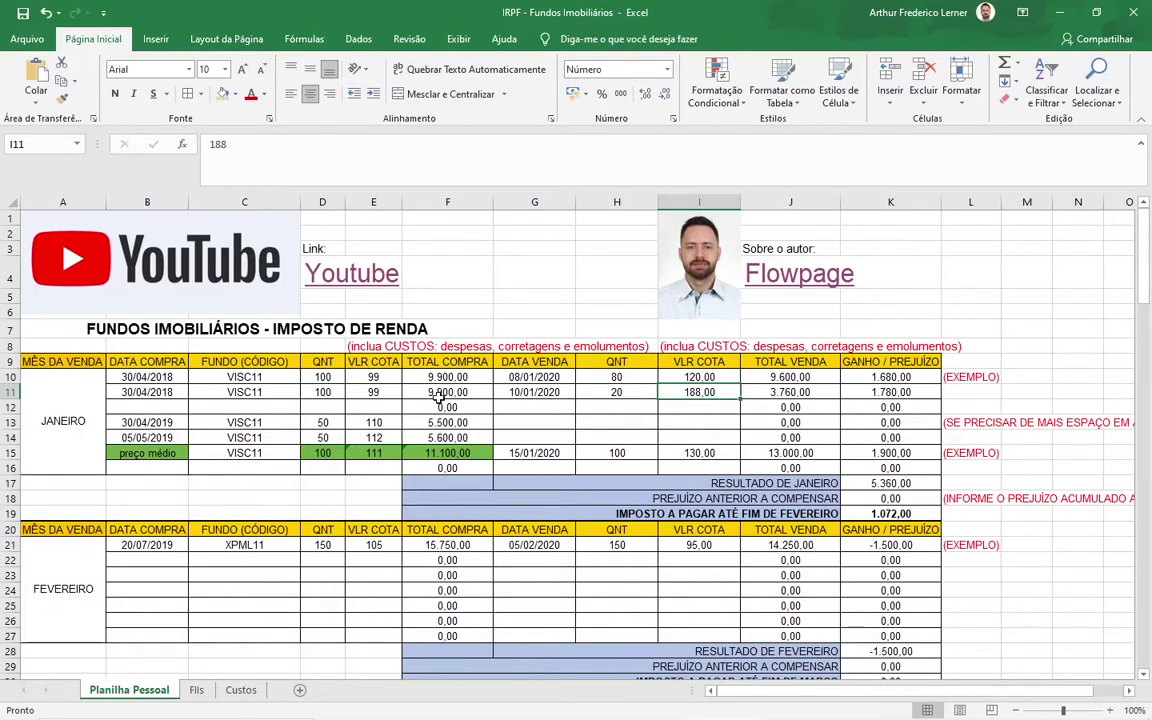
{"action": "key", "text": "Right"}
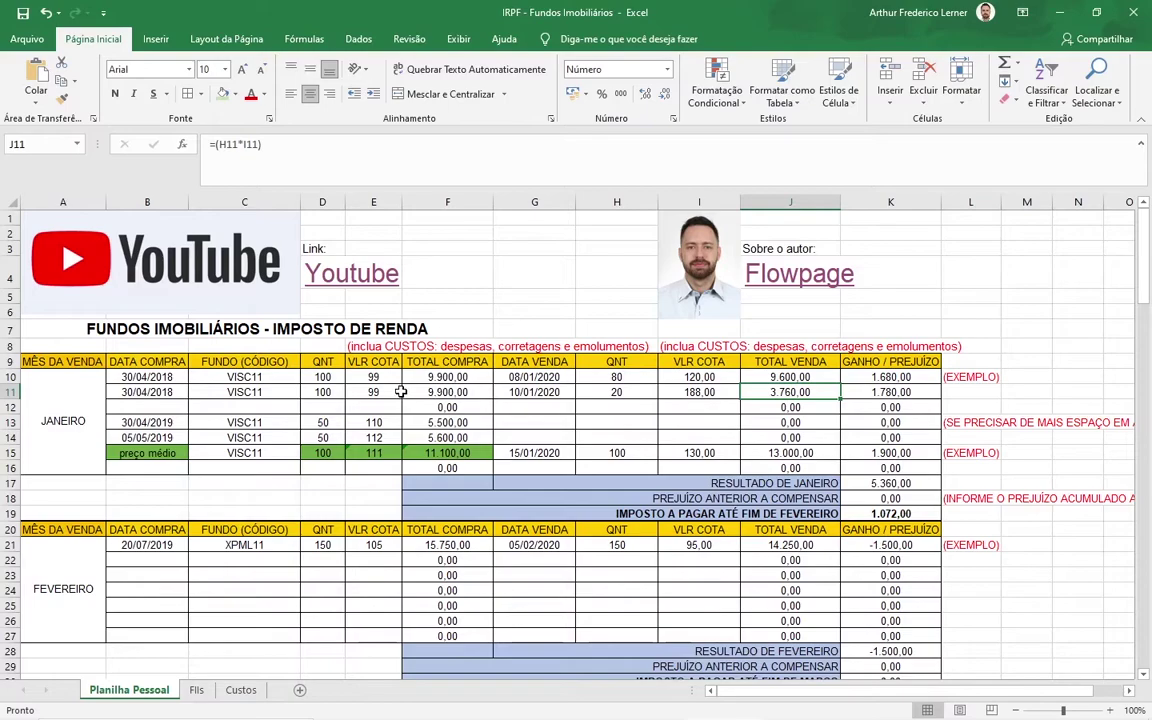
{"action": "left_click_drag", "start_coordinate": [244, 392], "coordinate": [447, 393]}
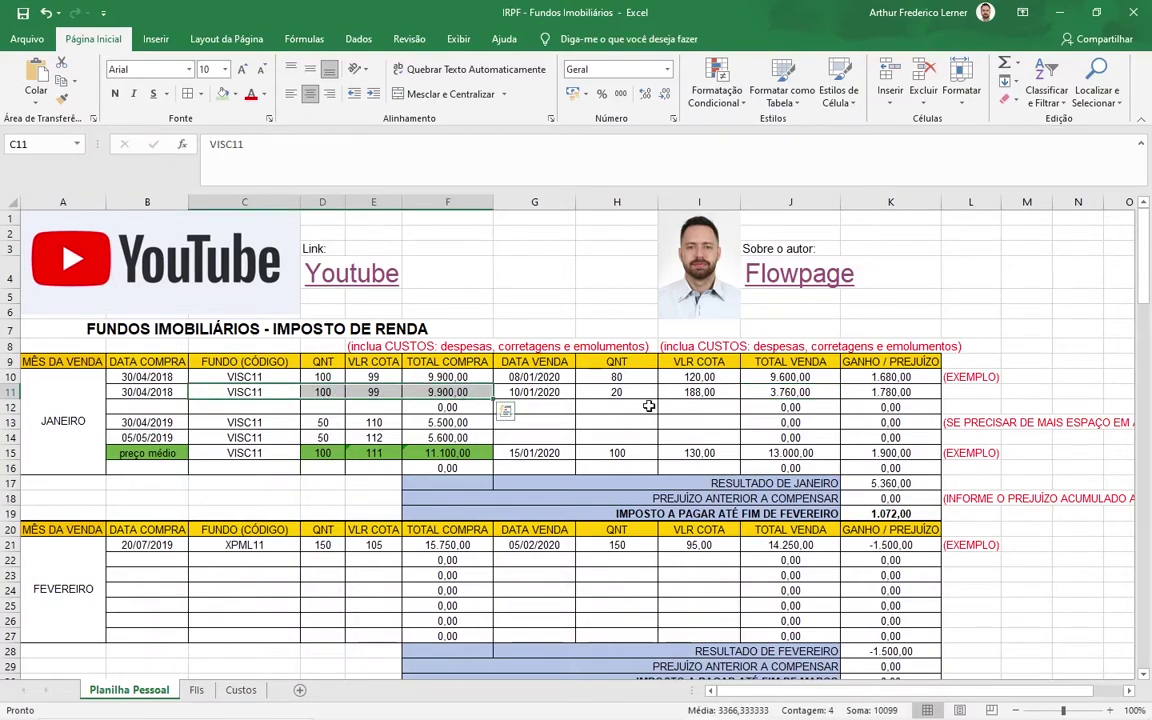
Step: Inspect the GANHO / PREJUÍZO formula in K11 and the row 11 cells it references
{"action": "double_click", "coordinate": [820, 392]}
{"action": "left_click", "coordinate": [870, 392]}
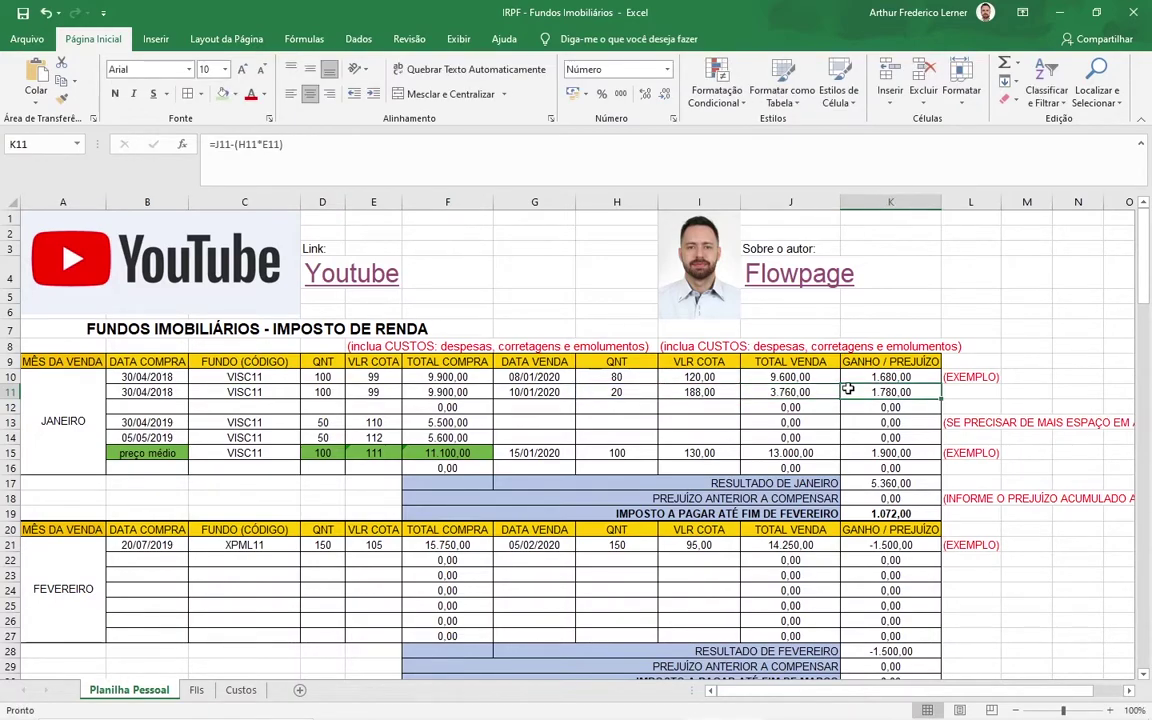
{"action": "double_click", "coordinate": [875, 393]}
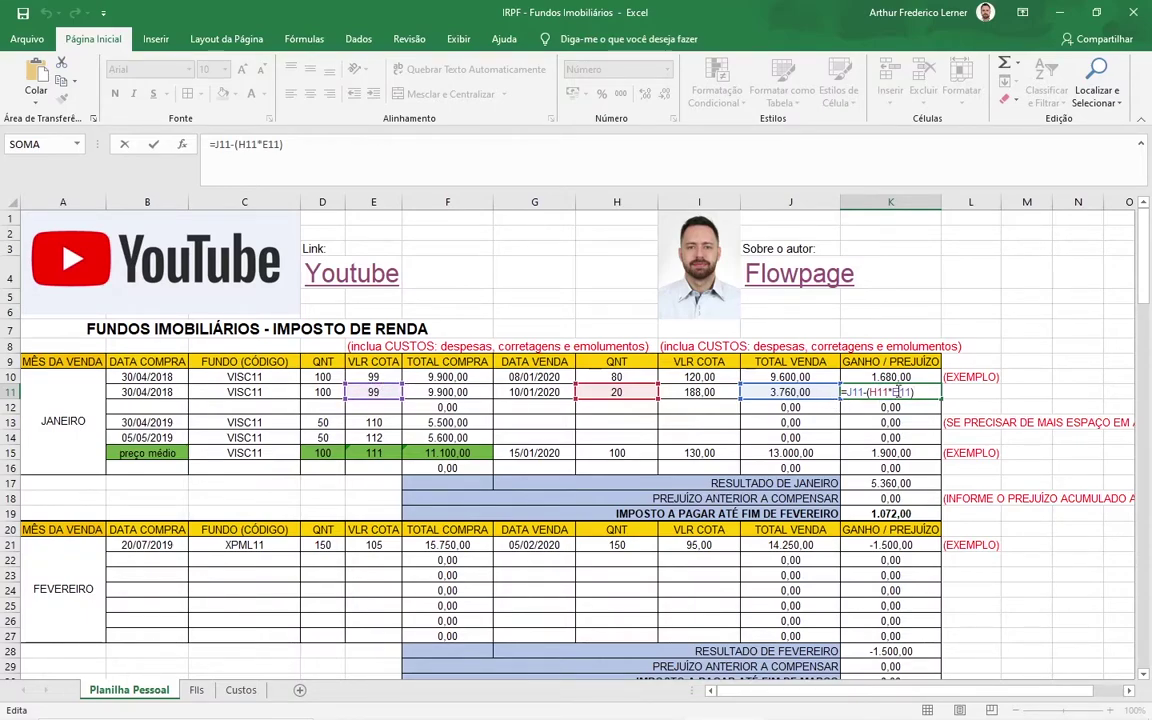
{"action": "key", "text": "Return"}
Step: Review row 11's sale quantity and unit value, then inspect the multiplication formula under TOTAL VENDA in J11
{"action": "left_click", "coordinate": [620, 392]}
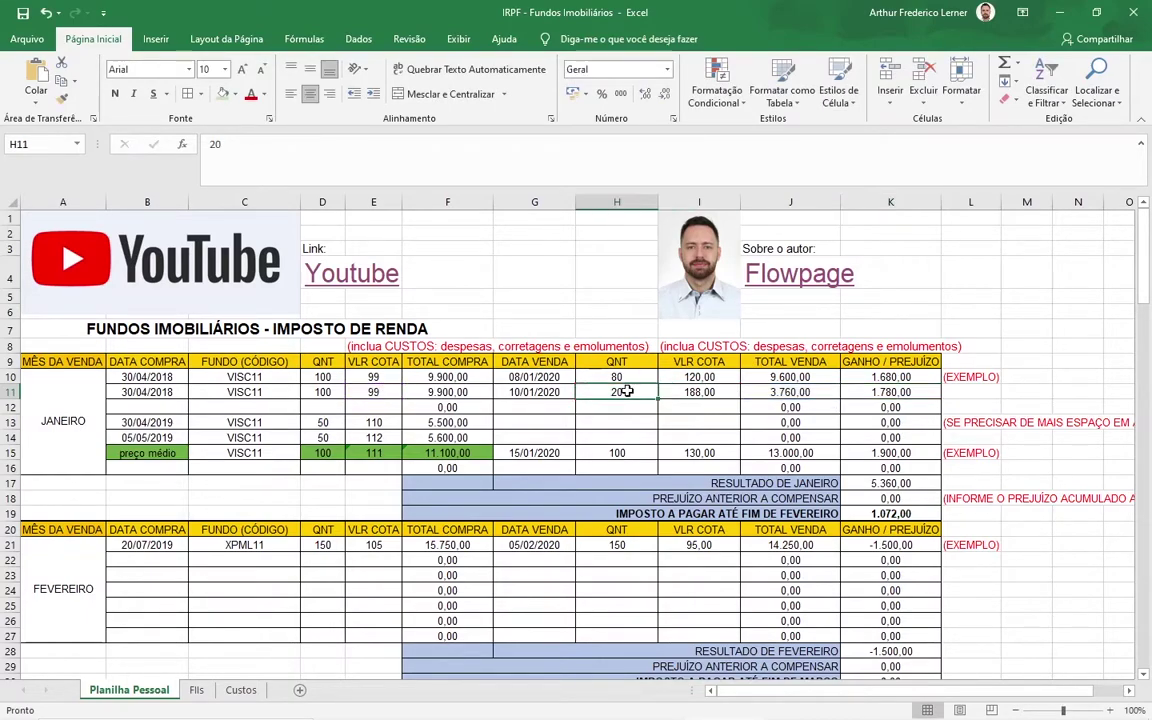
{"action": "left_click", "coordinate": [690, 393]}
{"action": "left_click", "coordinate": [748, 390]}
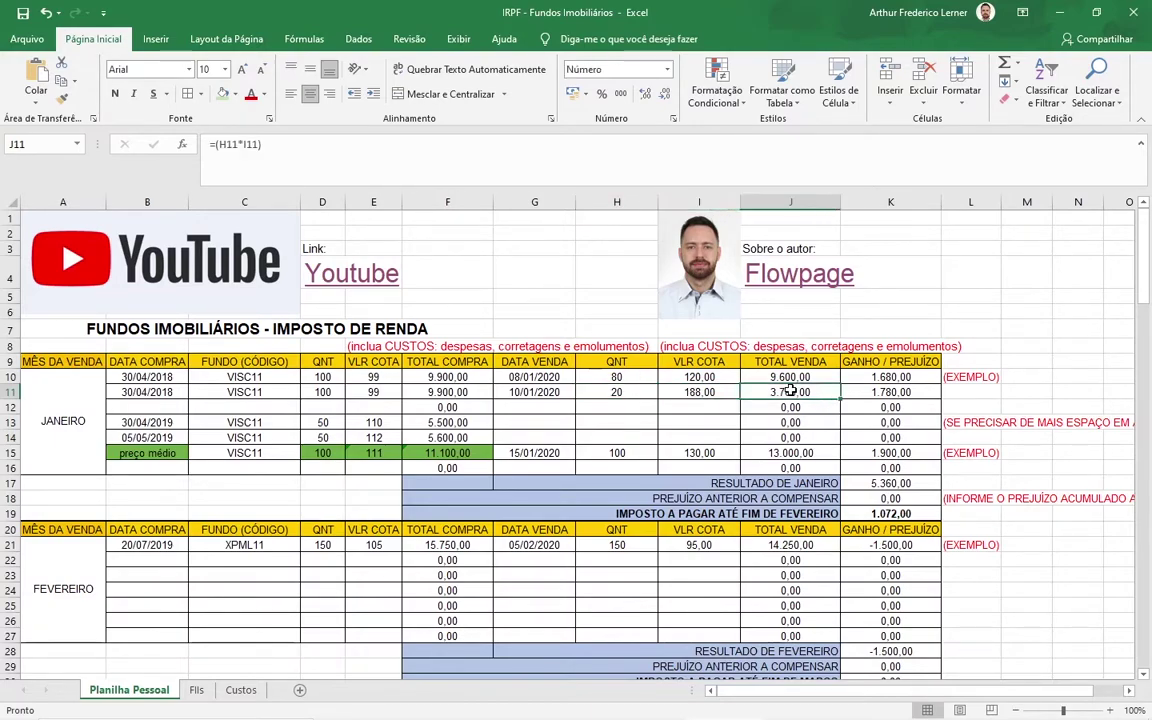
{"action": "double_click", "coordinate": [748, 390]}
{"action": "key", "text": "Escape"}
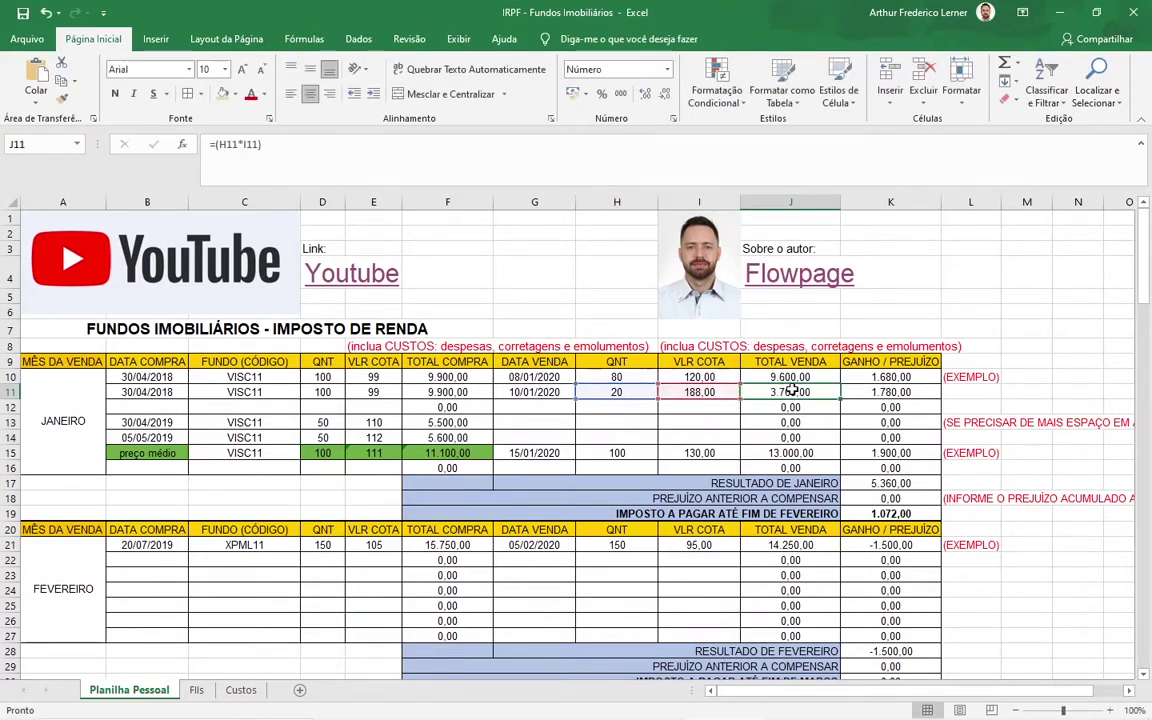
Step: Recheck the purchase cost used by the K11 formula and compare the GANHO / PREJUÍZO cells K10 and K11
{"action": "left_click", "coordinate": [858, 390]}
{"action": "double_click", "coordinate": [858, 390]}
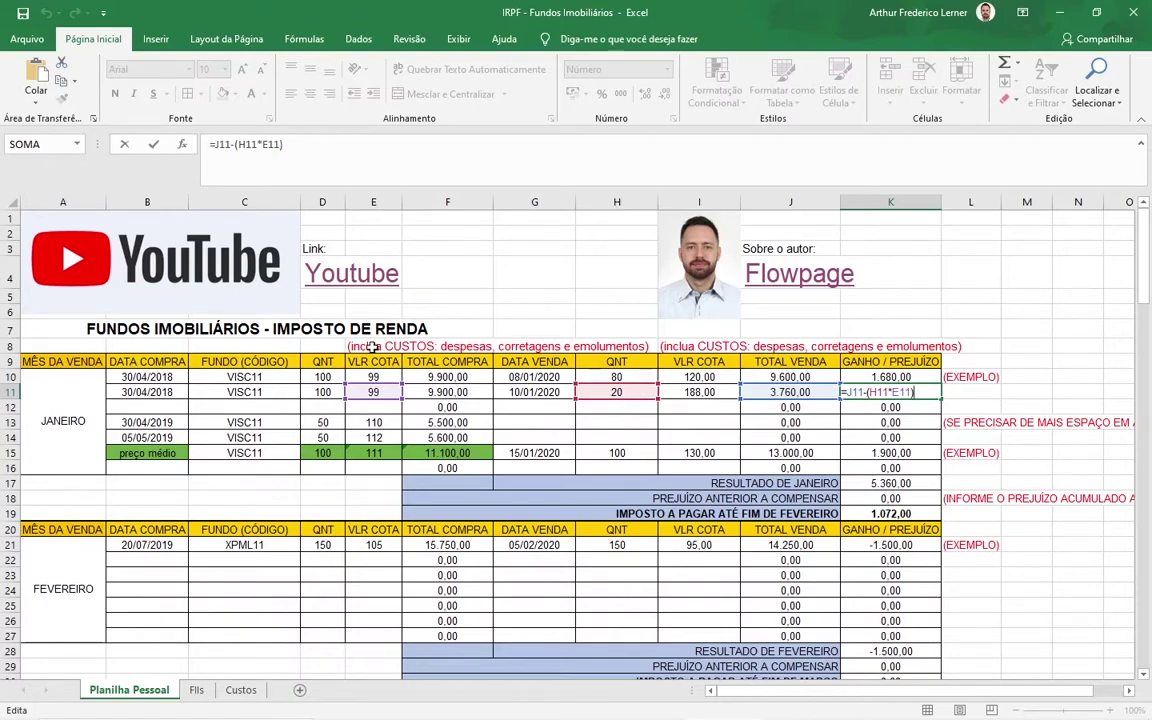
{"action": "key", "text": "Escape"}
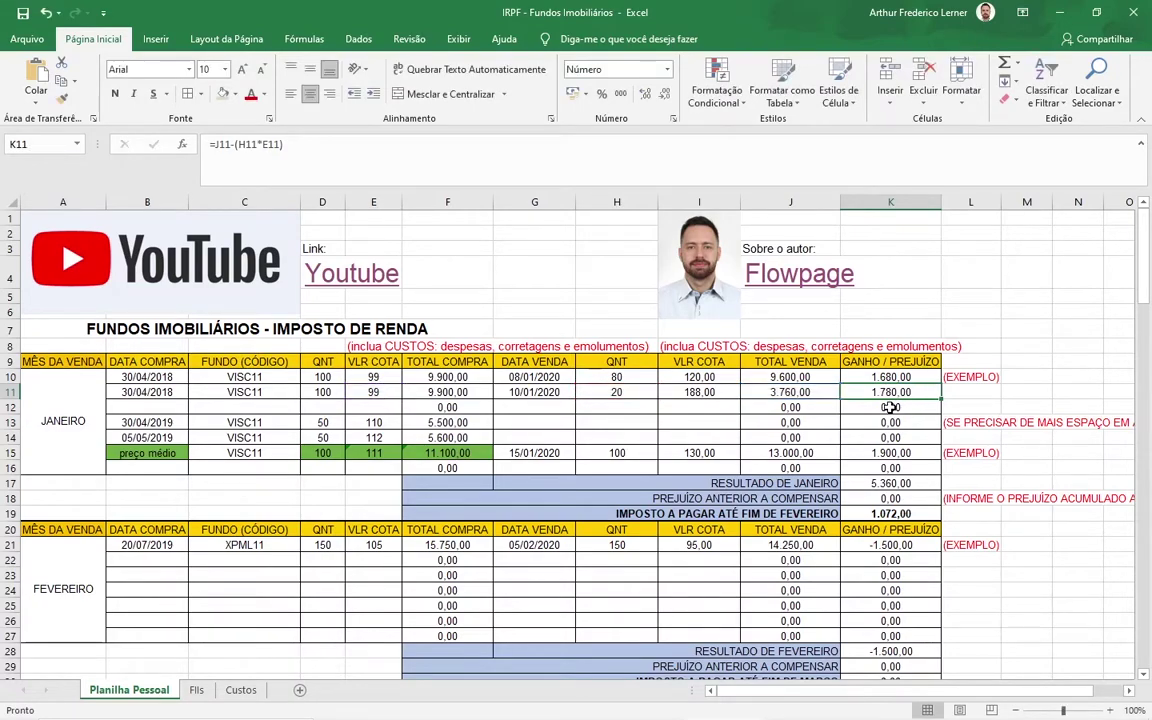
{"action": "left_click_drag", "start_coordinate": [890, 377], "coordinate": [890, 392]}
{"action": "left_click", "coordinate": [890, 407]}
{"action": "left_click", "coordinate": [891, 396]}
Step: Review the VISC11 purchases in rows 13 and 14 against the sale date in G15
{"action": "scroll", "coordinate": [257, 368], "scroll_direction": "down", "scroll_amount": 1}
{"action": "left_click", "coordinate": [267, 393]}
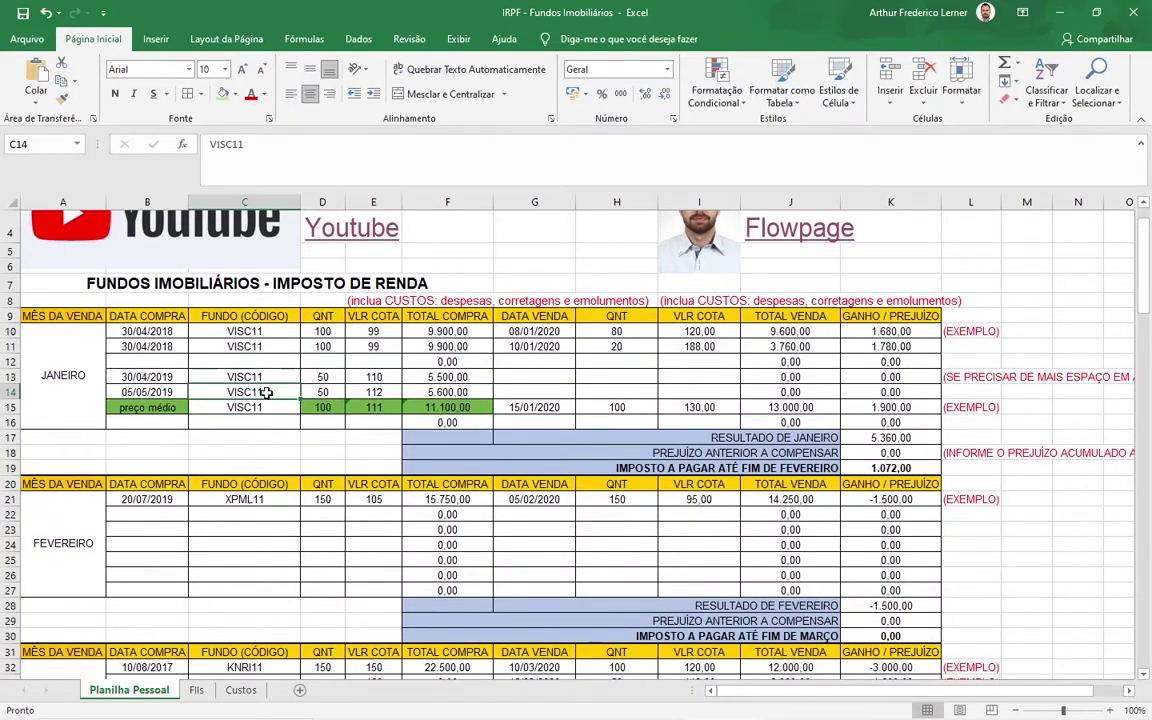
{"action": "left_click", "coordinate": [373, 377]}
{"action": "left_click", "coordinate": [533, 407]}
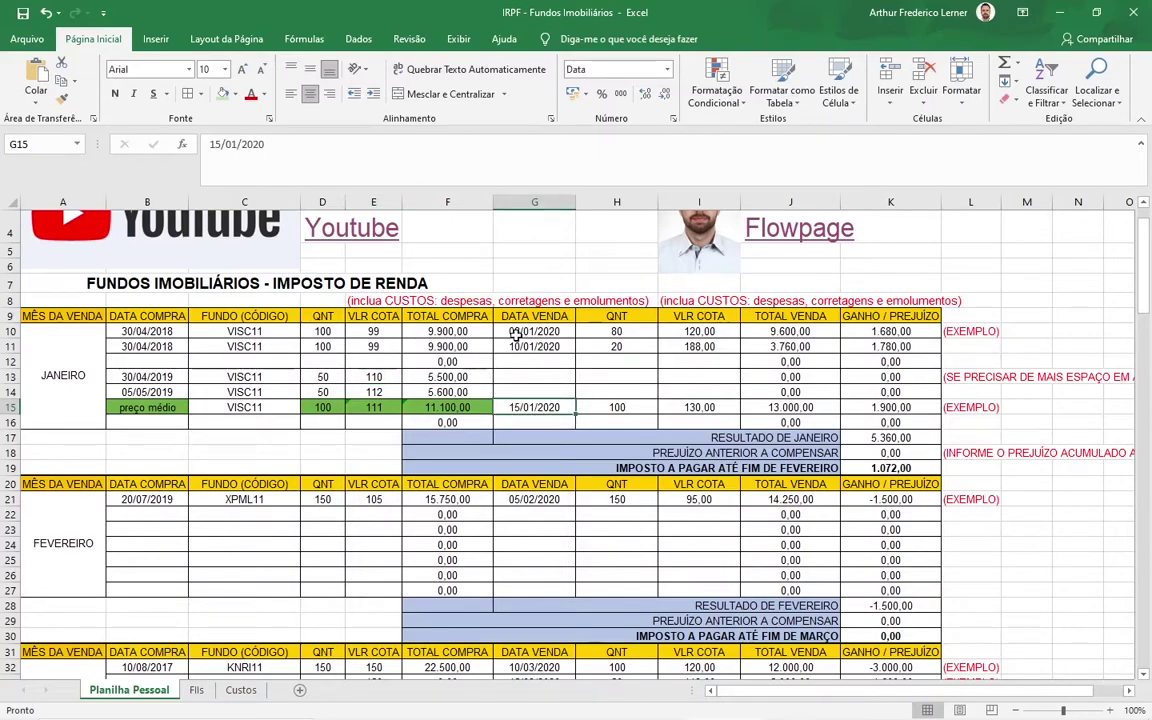
{"action": "left_click", "coordinate": [518, 376]}
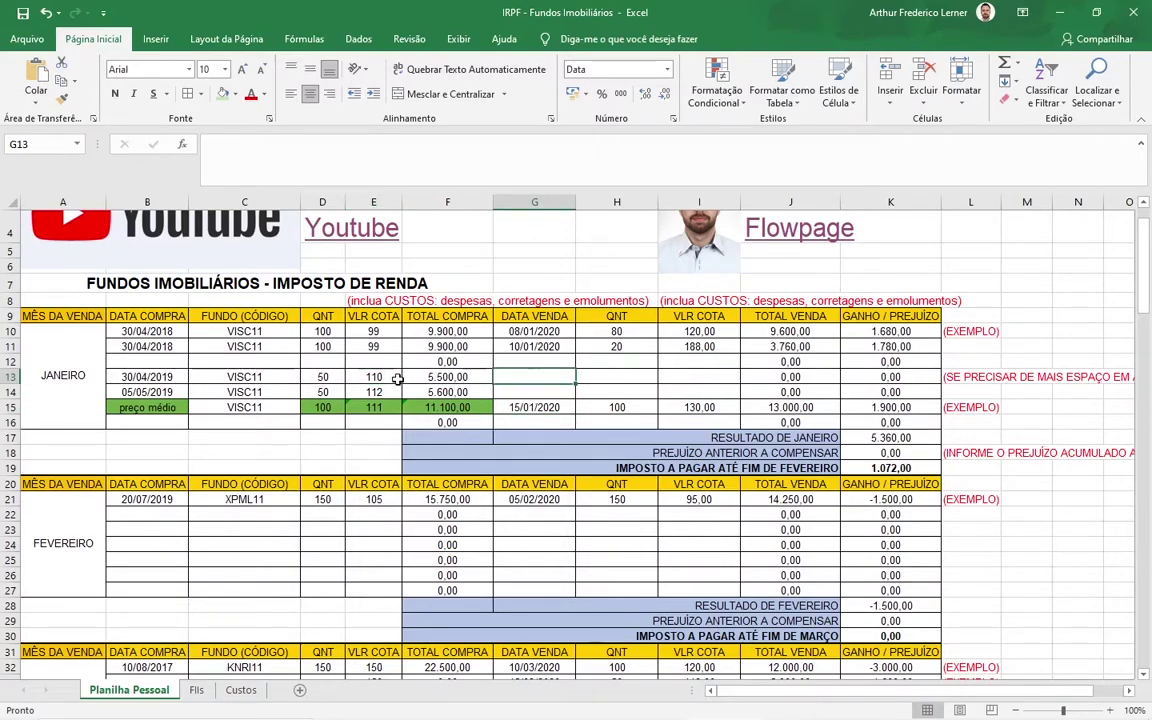
Step: Examine the purchase dates and unit values in rows 13 and 14, plus row 13's TOTAL COMPRA formula
{"action": "left_click", "coordinate": [252, 377]}
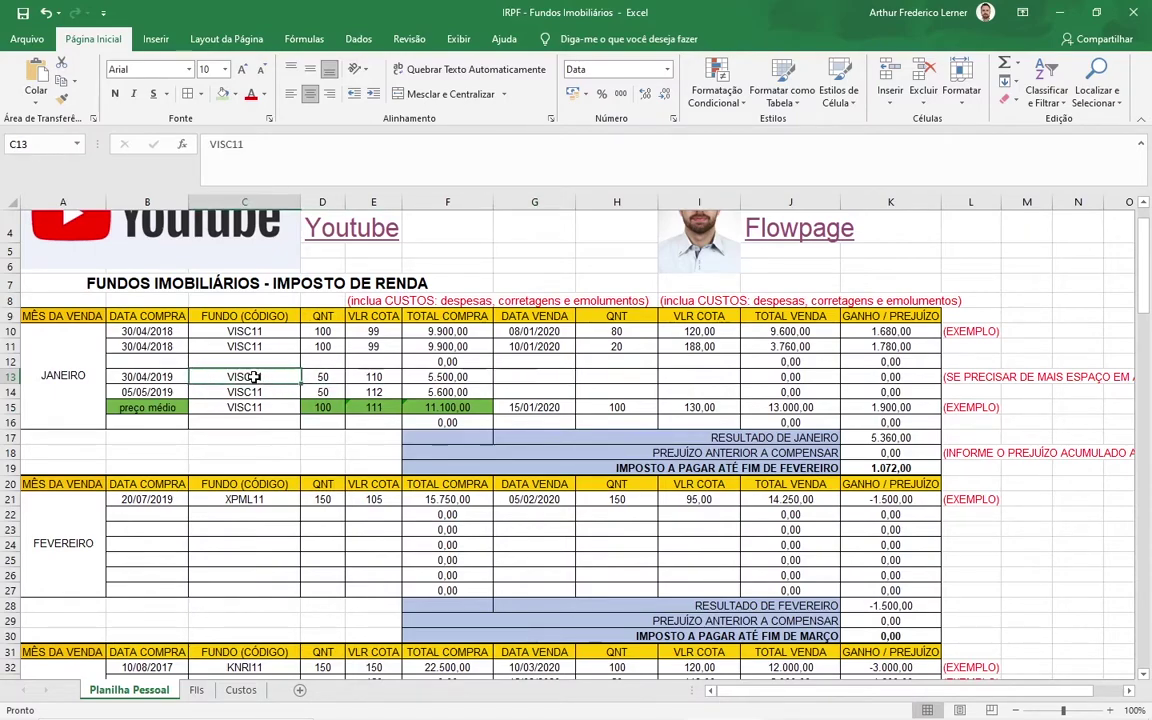
{"action": "left_click", "coordinate": [148, 376]}
{"action": "left_click", "coordinate": [148, 391]}
{"action": "left_click_drag", "start_coordinate": [150, 398], "coordinate": [262, 381]}
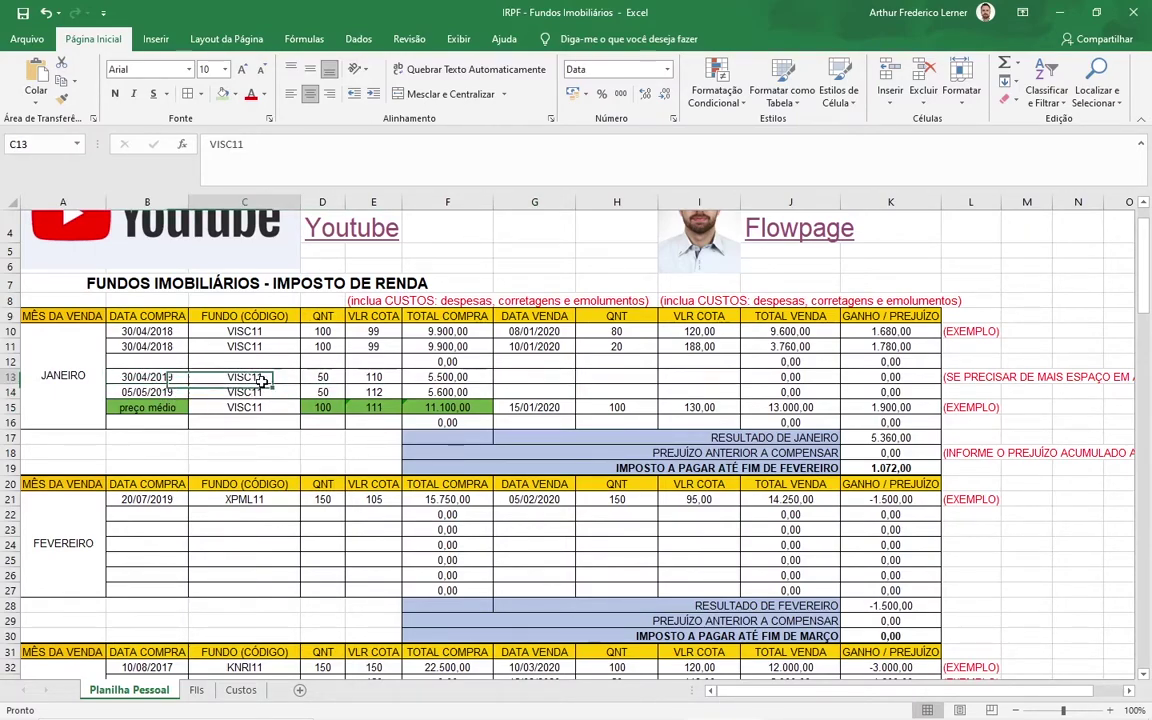
{"action": "left_click", "coordinate": [375, 378]}
{"action": "left_click", "coordinate": [385, 391]}
{"action": "left_click", "coordinate": [432, 380]}
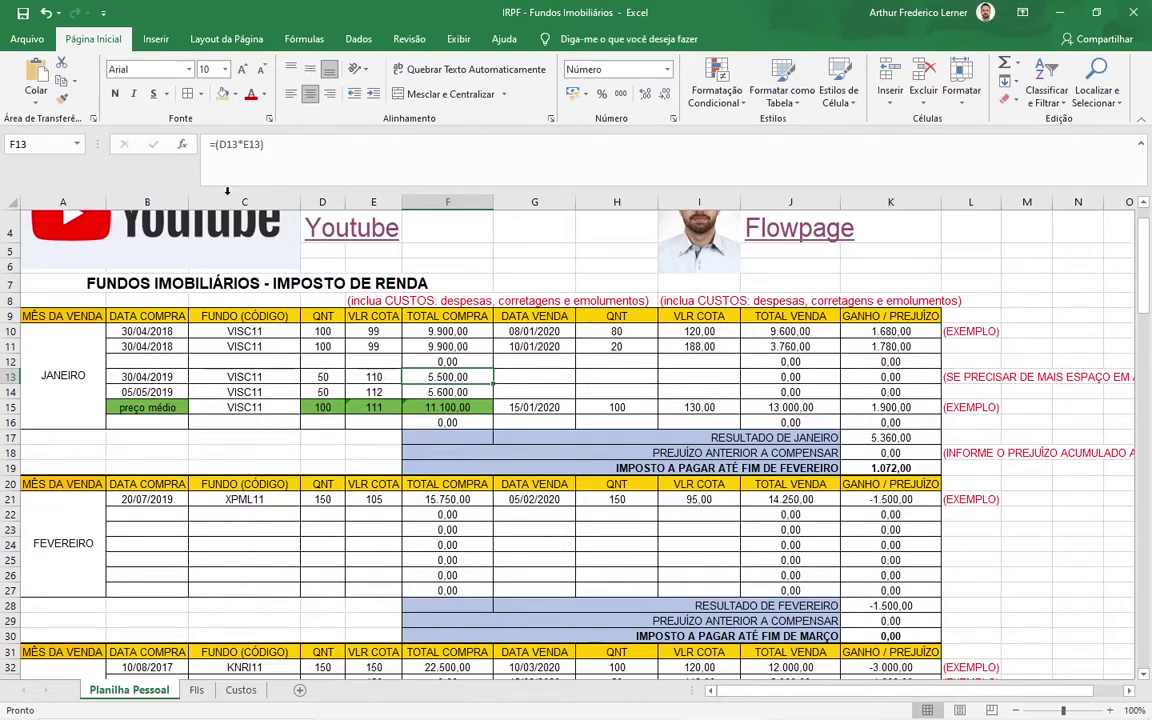
Step: Inspect the preço médio label in row 15 and the SOMA formula for the quantity in D15
{"action": "left_click", "coordinate": [157, 405]}
{"action": "left_click", "coordinate": [338, 409]}
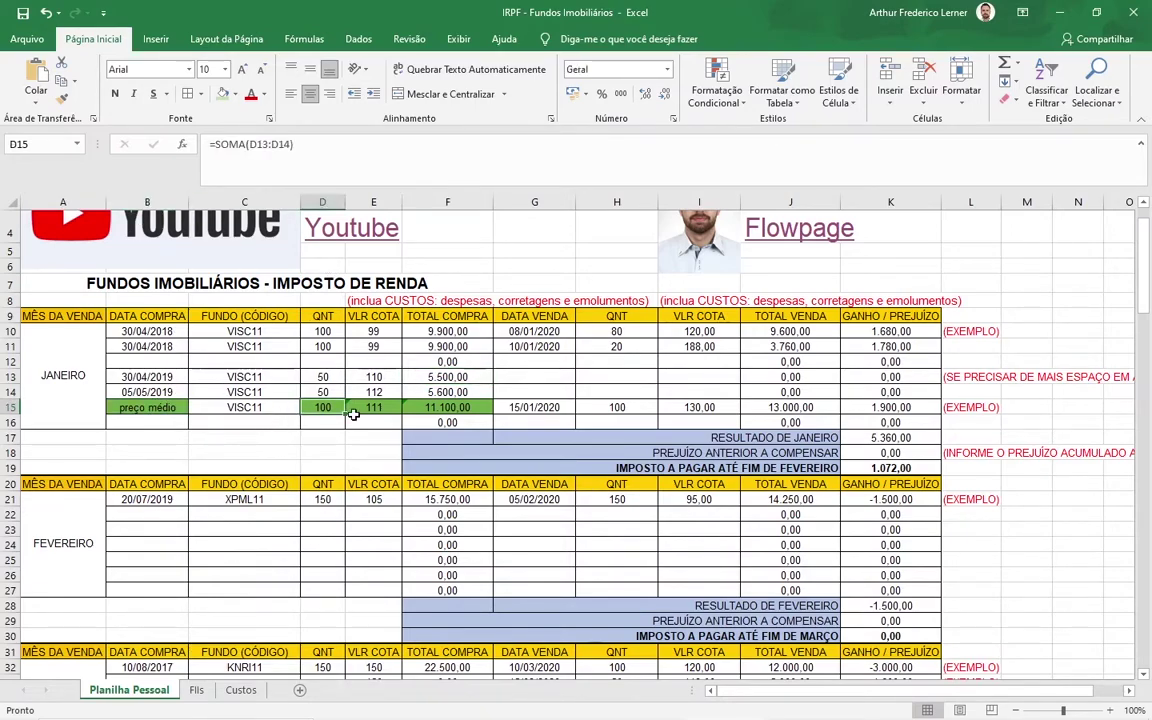
{"action": "double_click", "coordinate": [338, 412]}
{"action": "key", "text": "Escape"}
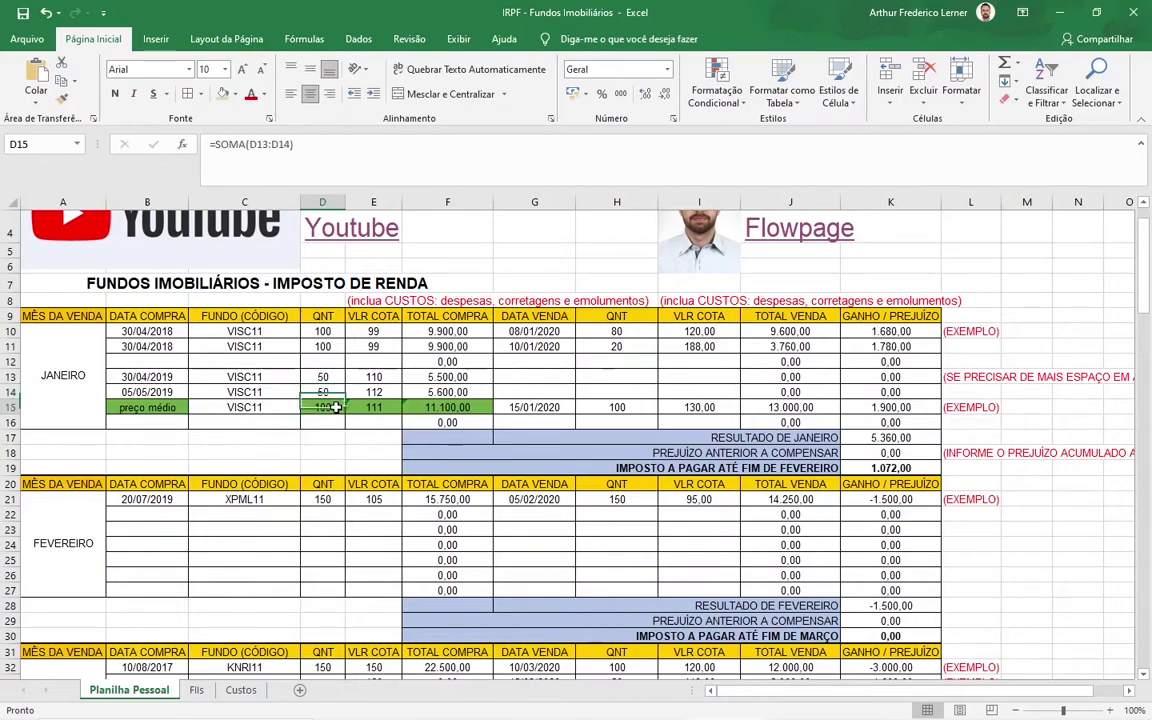
{"action": "key", "text": "F2"}
{"action": "key", "text": "Escape"}
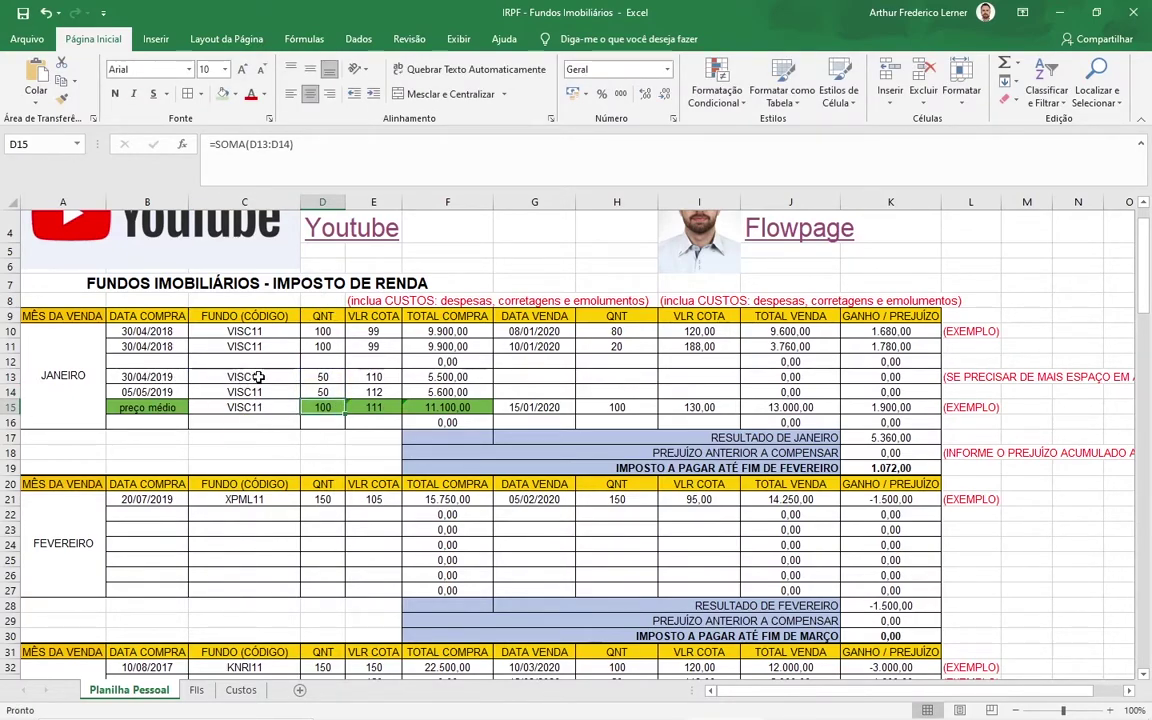
Step: Relate the fund codes and purchase dates in rows 13 and 14 to the quantities summed in D15
{"action": "left_click_drag", "start_coordinate": [233, 376], "coordinate": [245, 392]}
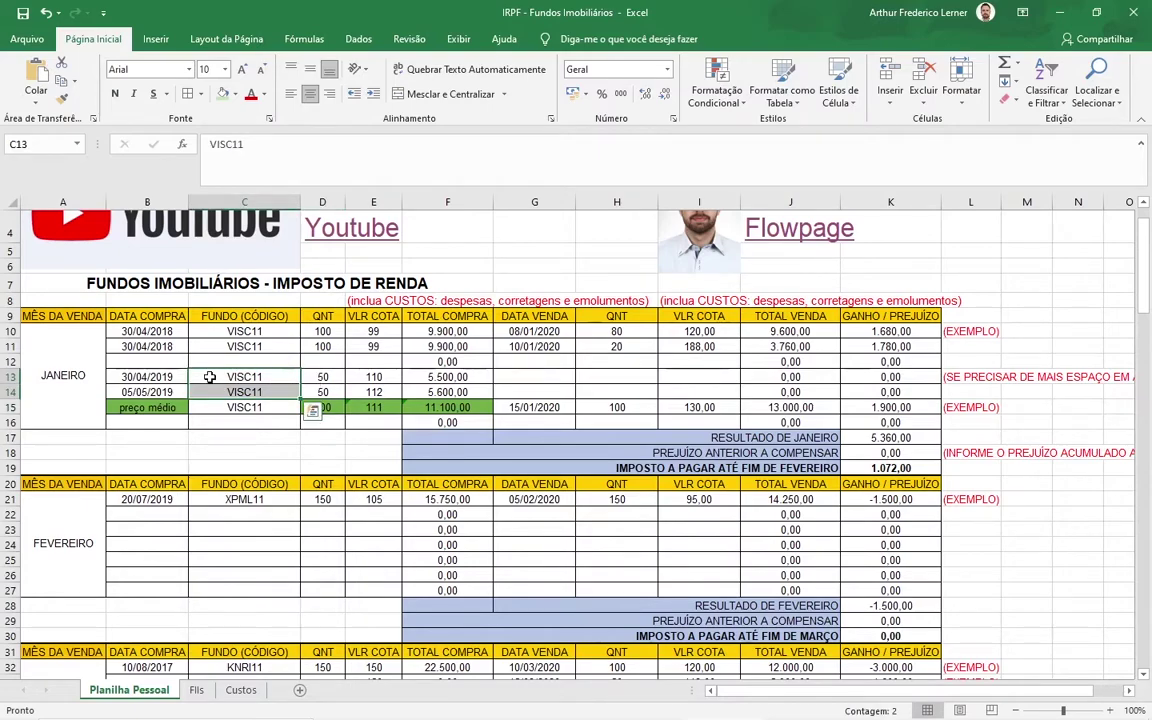
{"action": "left_click_drag", "start_coordinate": [152, 376], "coordinate": [150, 392]}
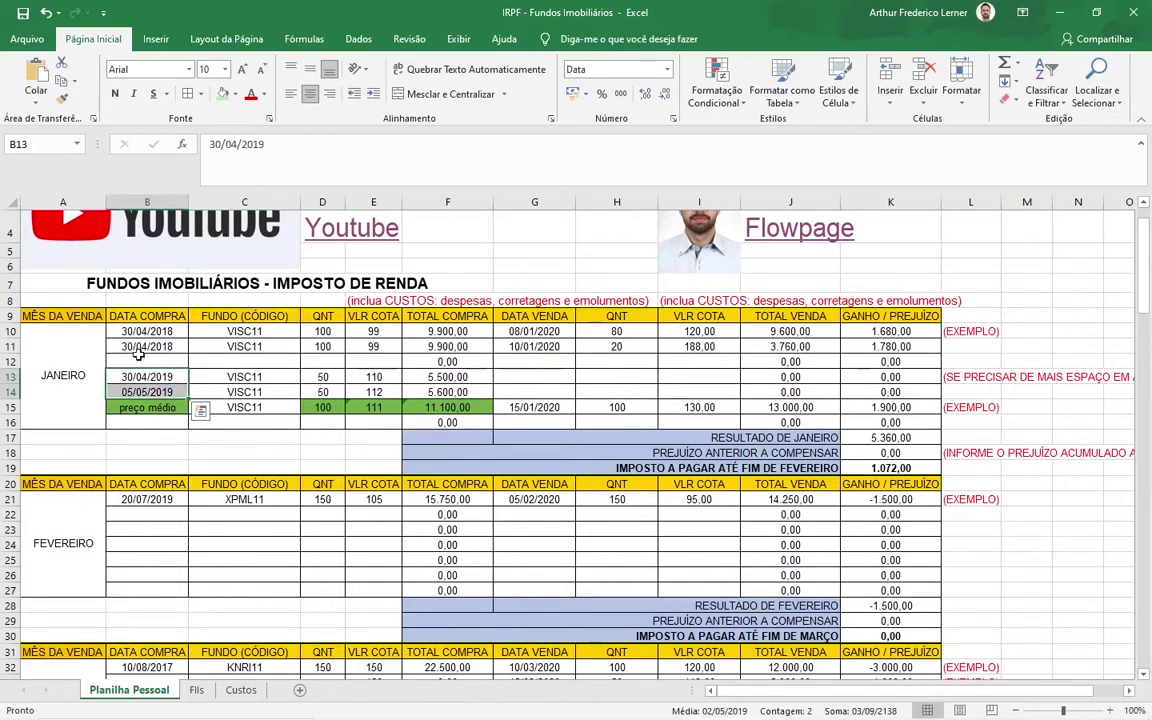
{"action": "left_click", "coordinate": [322, 407]}
{"action": "double_click", "coordinate": [322, 407]}
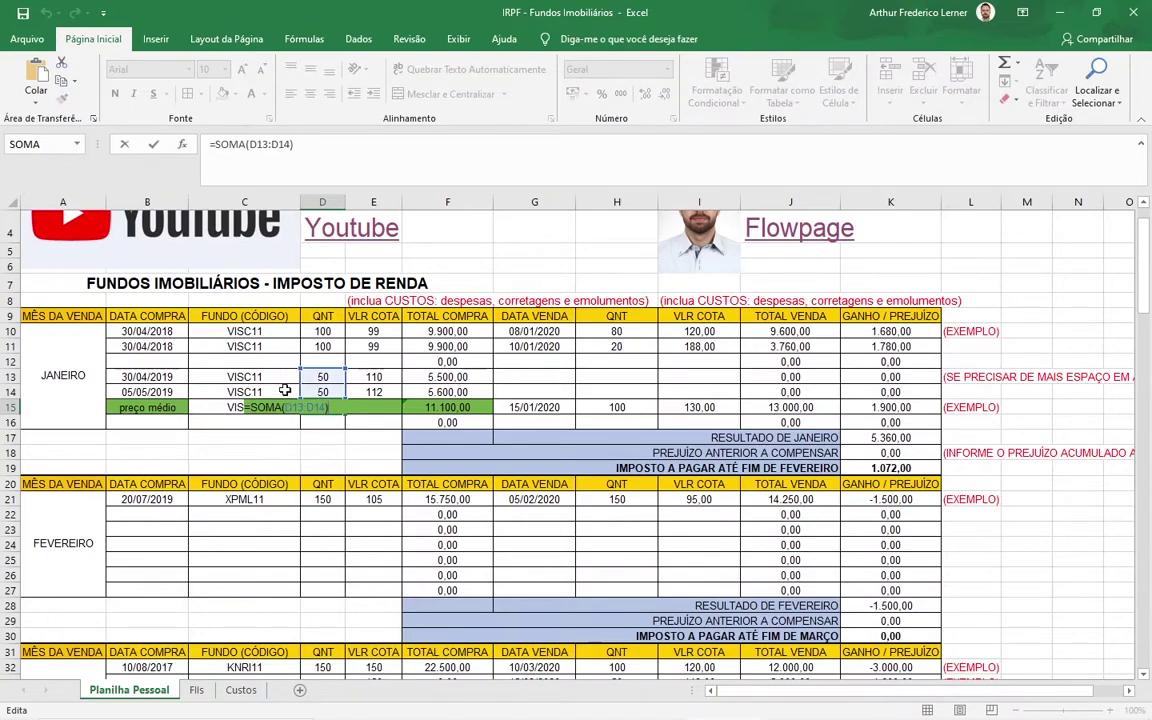
{"action": "key", "text": "Escape"}
Step: Check the individual quantities in D13 and D14 against the range referenced by the D15 sum
{"action": "left_click", "coordinate": [330, 374]}
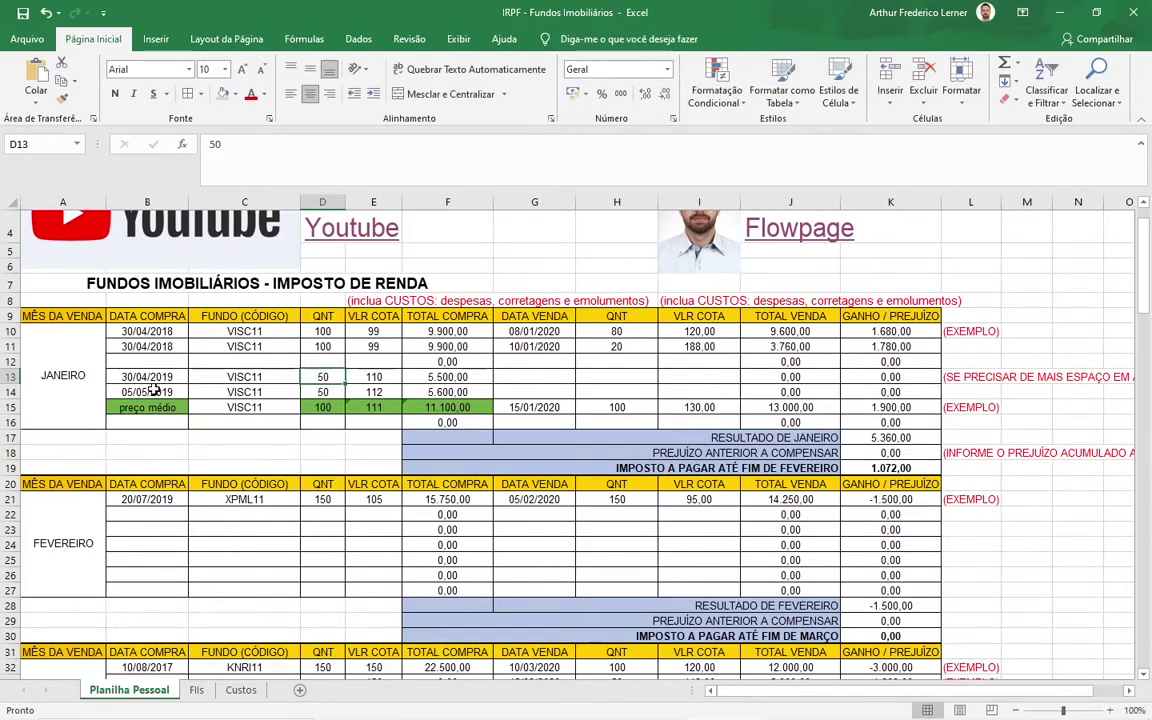
{"action": "left_click", "coordinate": [320, 392]}
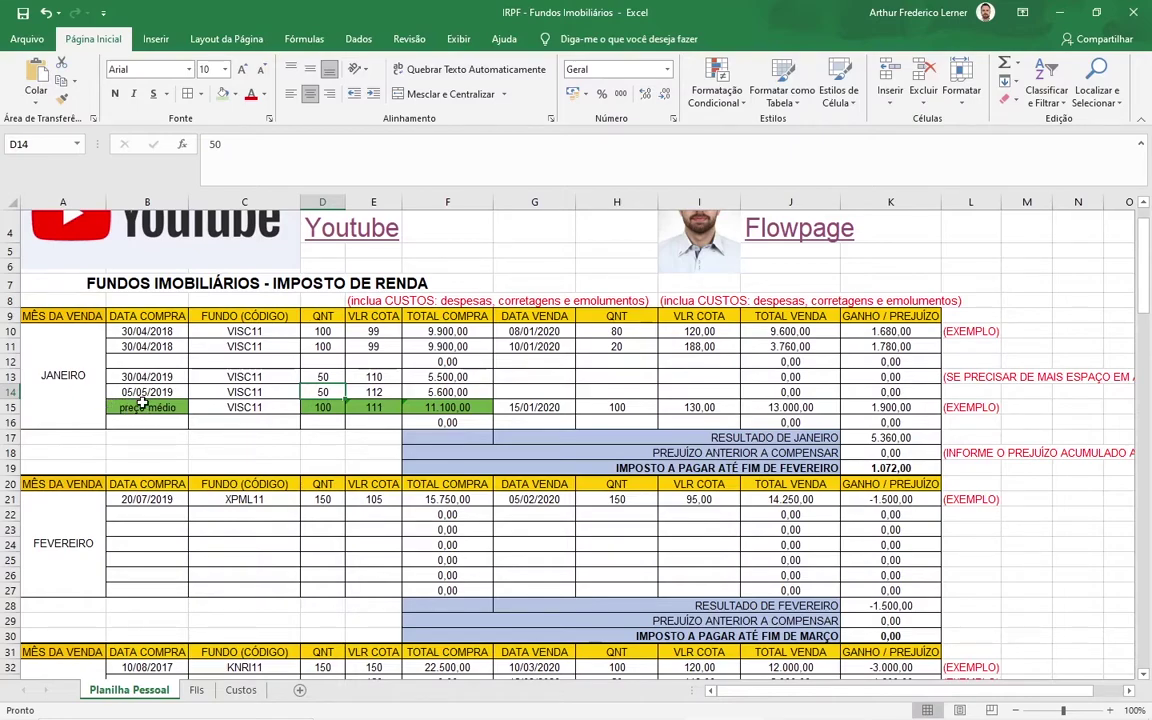
{"action": "double_click", "coordinate": [325, 410]}
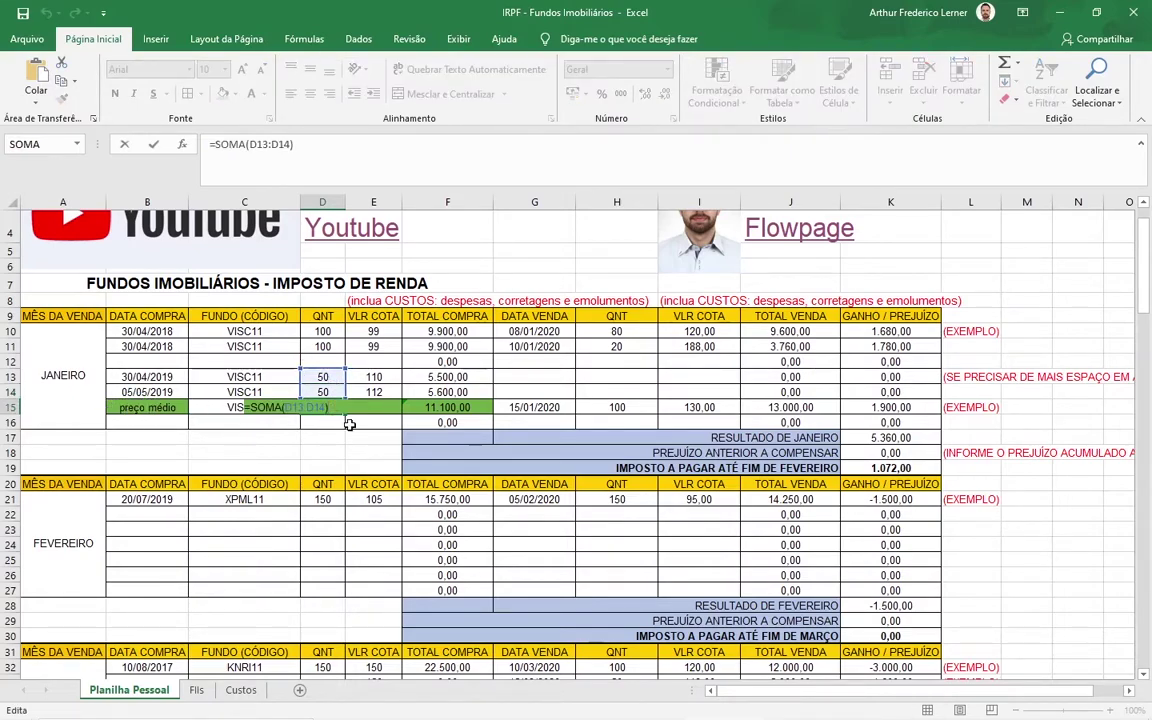
{"action": "key", "text": "Escape"}
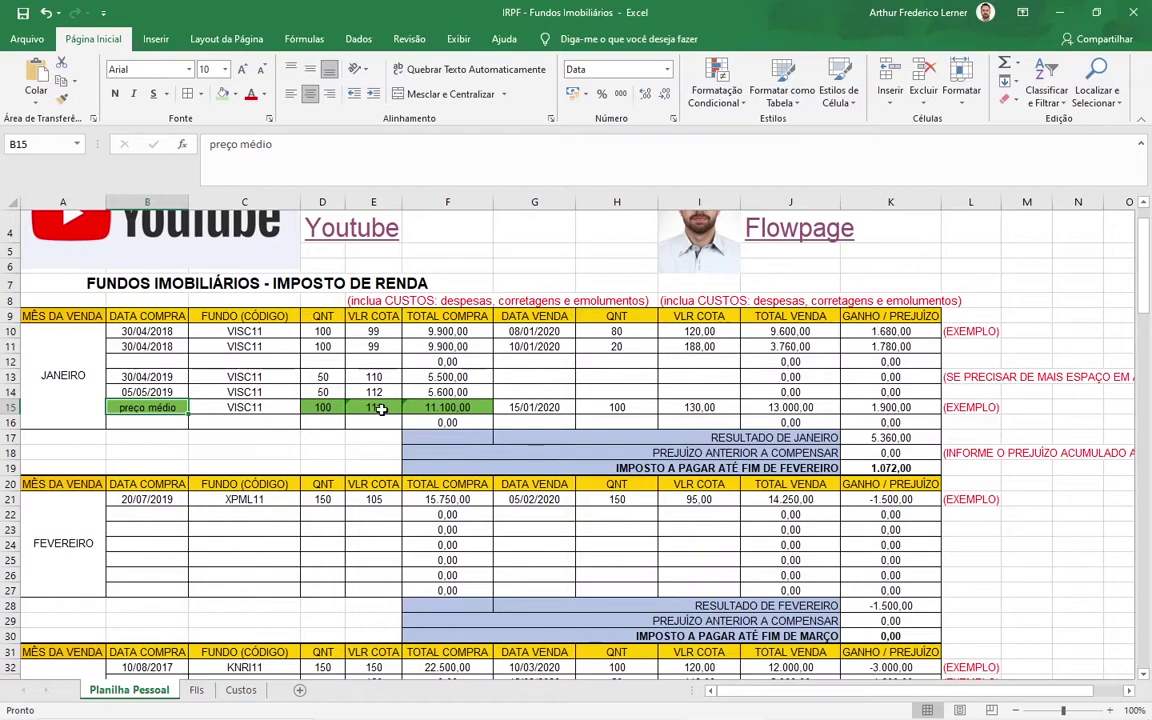
Step: Inspect the SOMA formula under TOTAL COMPRA in F15 of the preço médio row
{"action": "left_click", "coordinate": [445, 407]}
{"action": "left_click", "coordinate": [465, 421]}
{"action": "double_click", "coordinate": [465, 421]}
{"action": "key", "text": "Escape"}
{"action": "double_click", "coordinate": [466, 406]}
{"action": "key", "text": "Escape"}
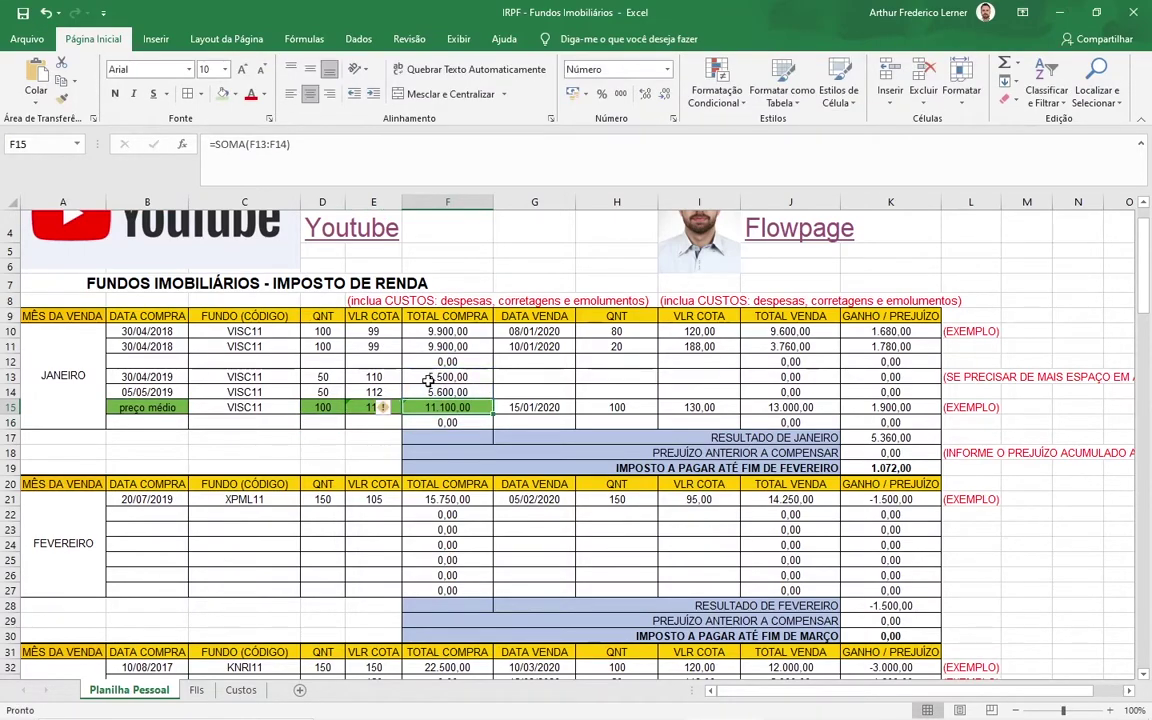
Step: Inspect the average unit value formula in E15 and the total and quantity cells it divides
{"action": "key", "text": "Left"}
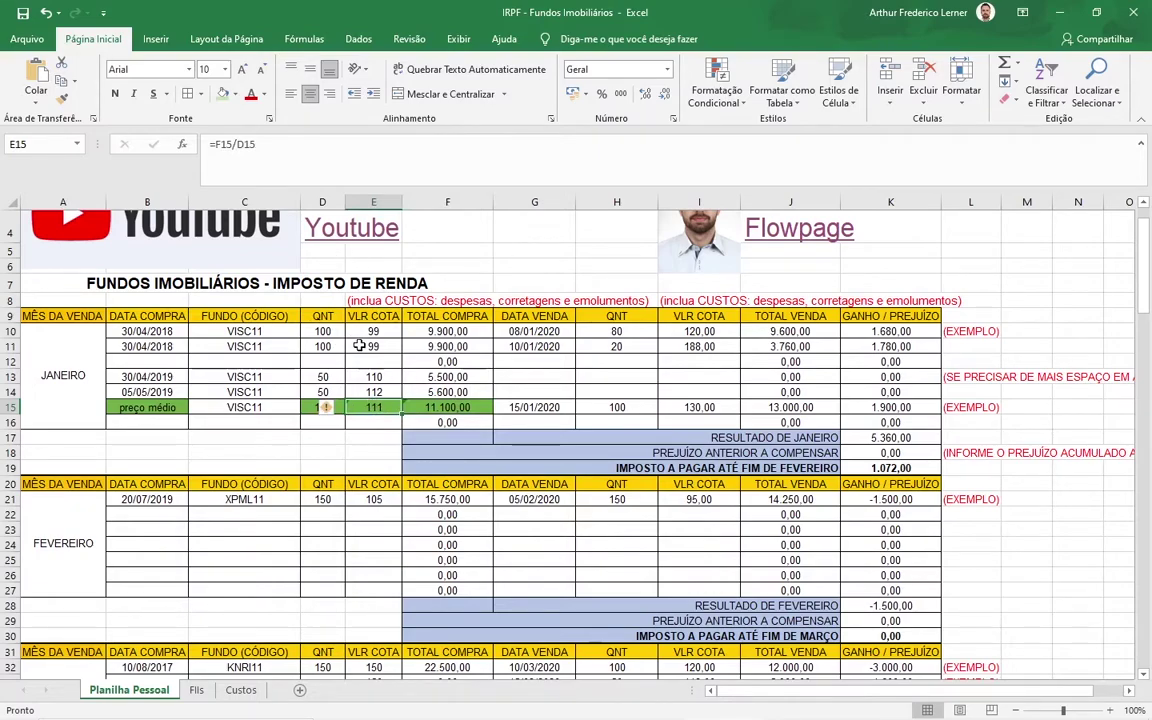
{"action": "double_click", "coordinate": [357, 402]}
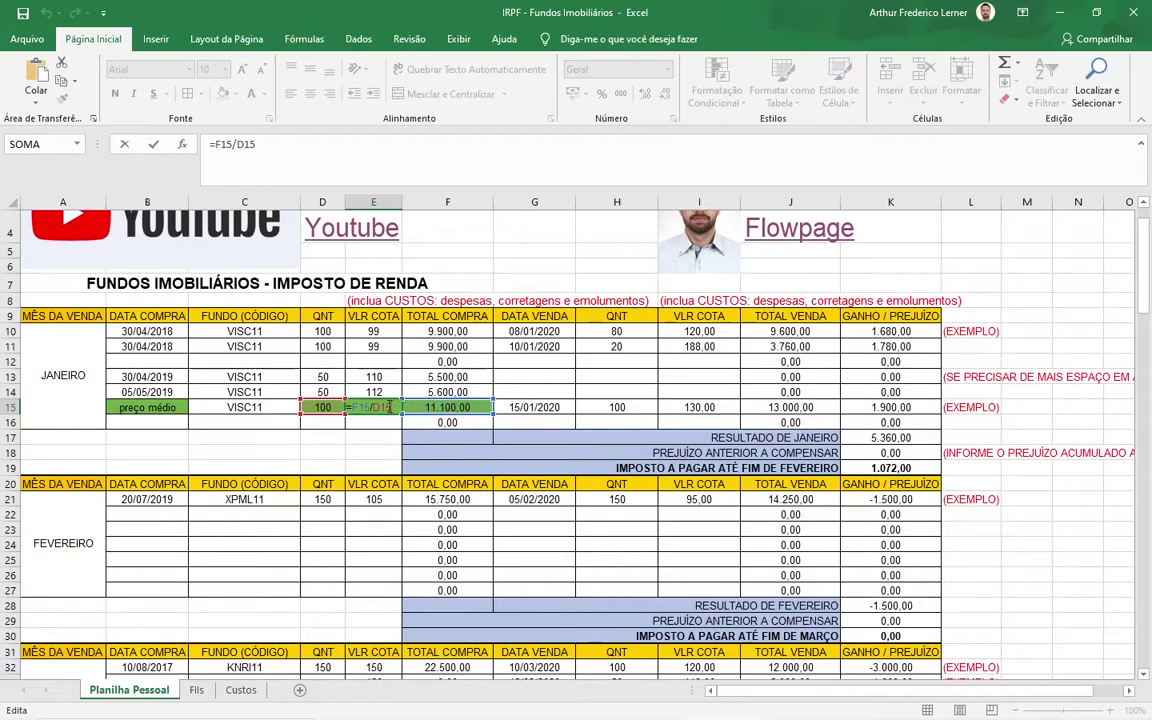
{"action": "key", "text": "Escape"}
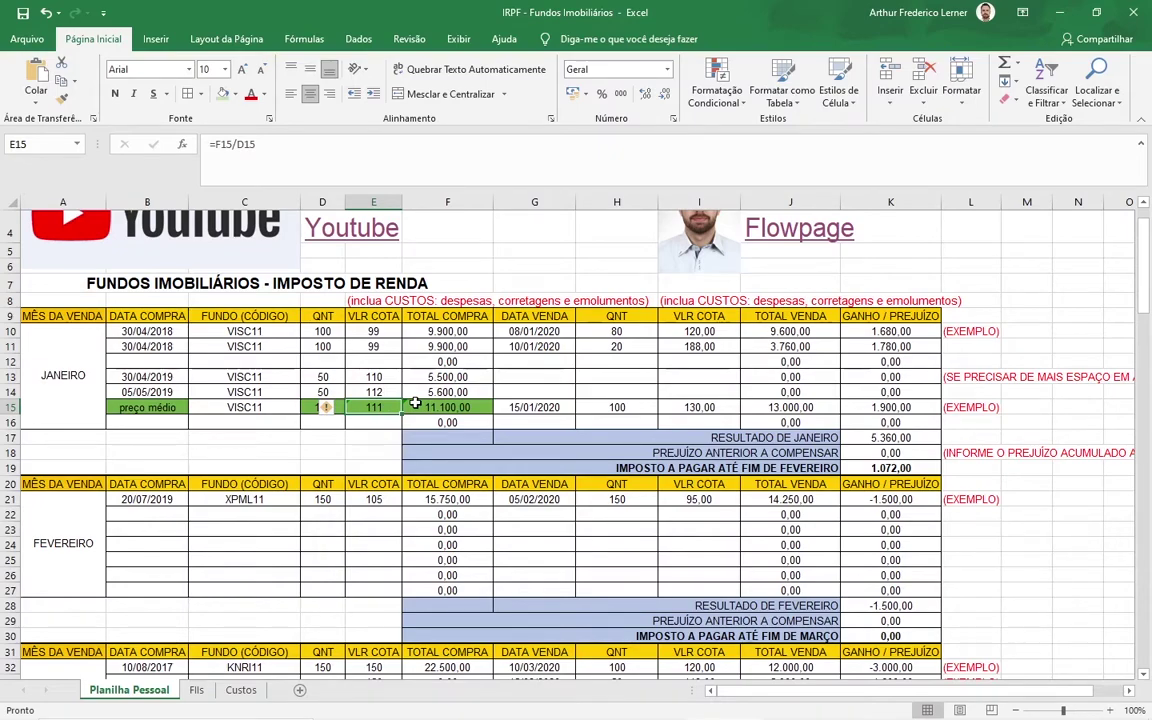
Step: Review row 15's sale date and unit value, and inspect its TOTAL VENDA and GANHO / PREJUÍZO formulas
{"action": "left_click", "coordinate": [528, 407]}
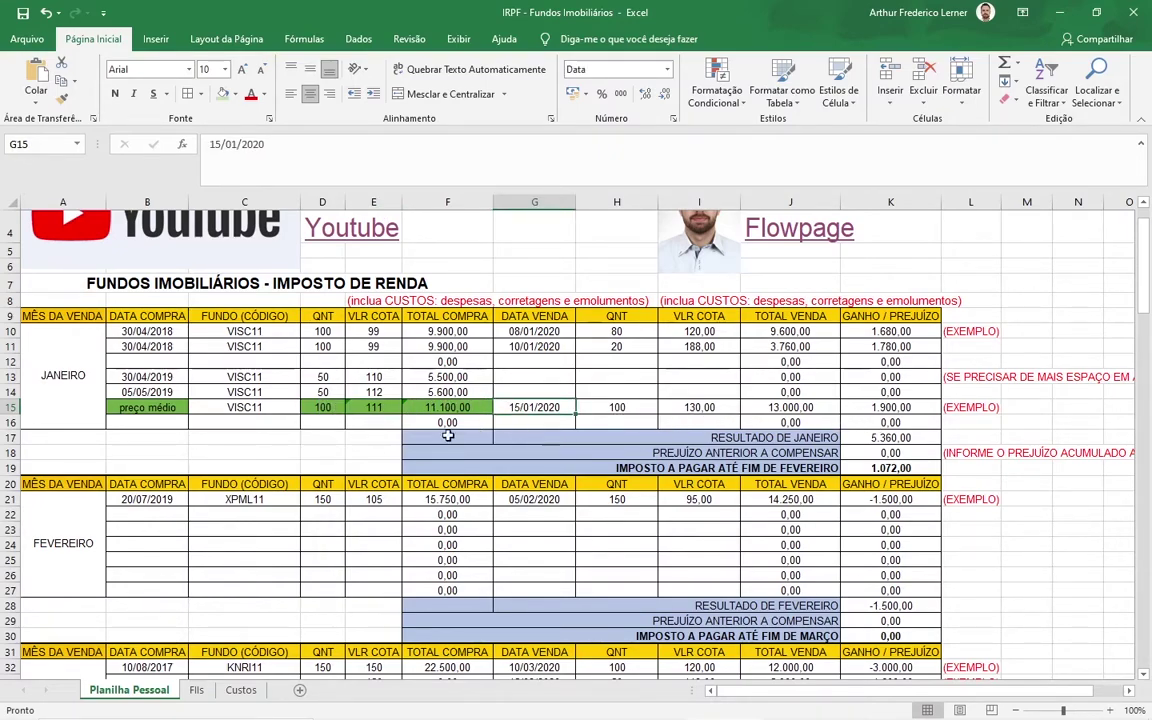
{"action": "left_click", "coordinate": [689, 409]}
{"action": "left_click", "coordinate": [779, 411]}
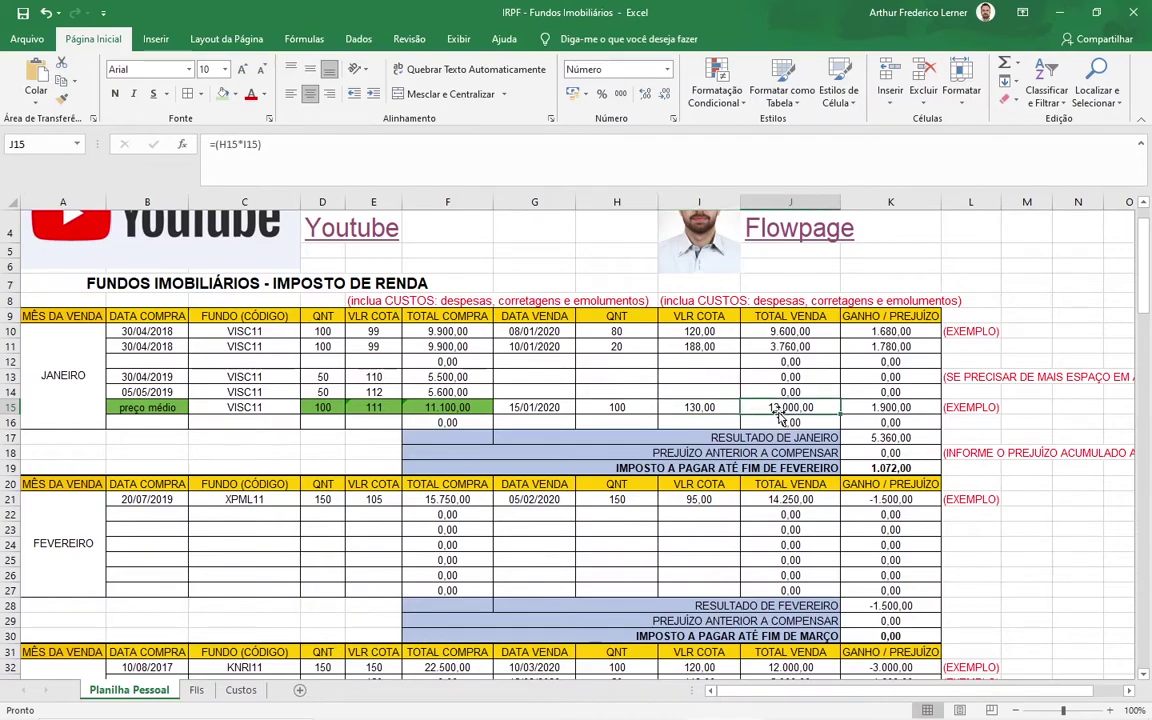
{"action": "double_click", "coordinate": [779, 410]}
{"action": "key", "text": "ctrl+Return"}
{"action": "double_click", "coordinate": [880, 407]}
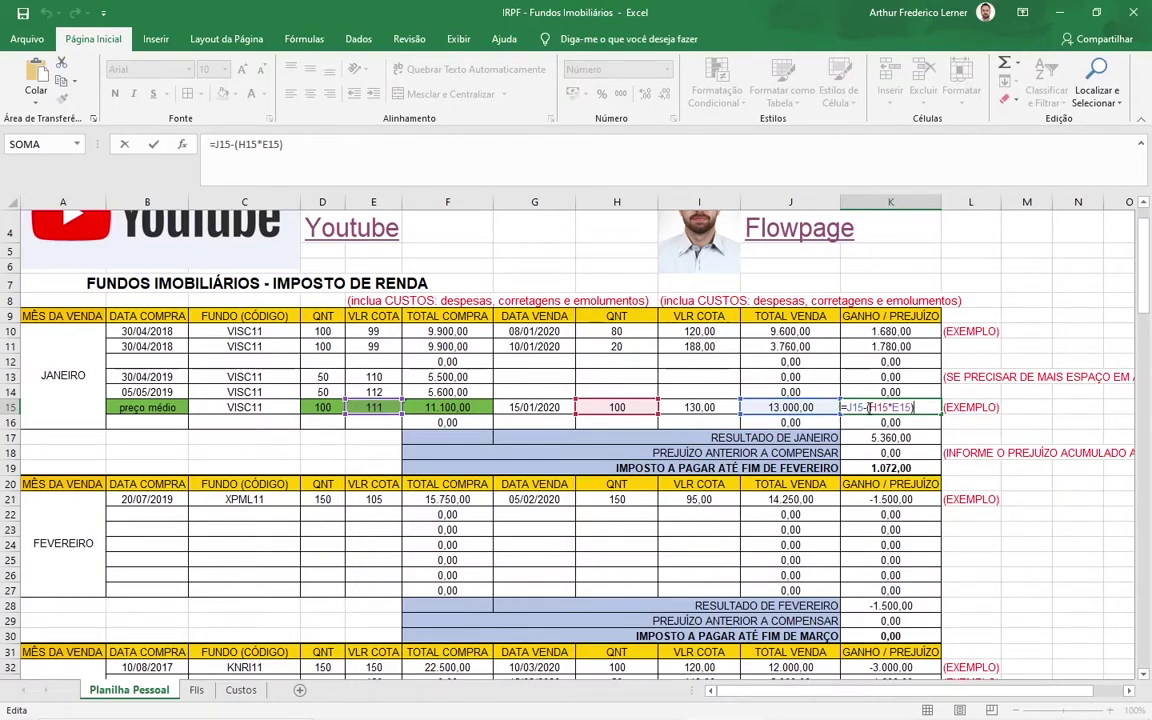
{"action": "key", "text": "ctrl+Return"}
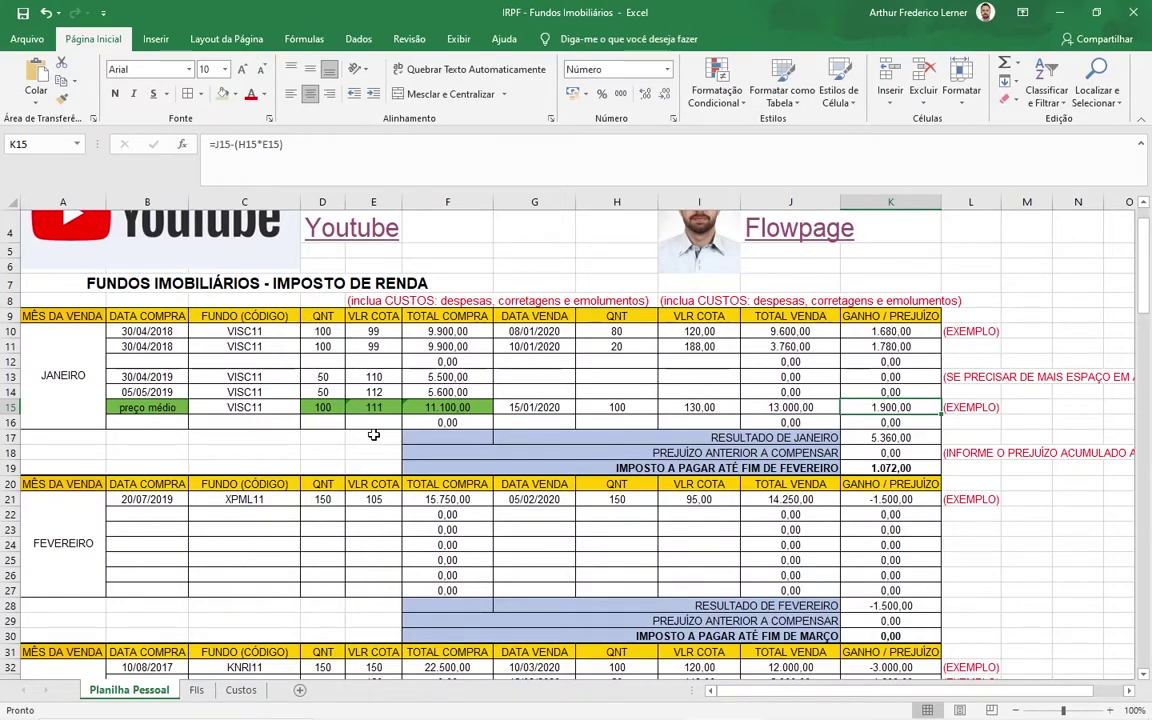
Step: Compare the purchases in rows 13 and 14 with row 15's average price, sale total and summed purchase values
{"action": "left_click_drag", "start_coordinate": [131, 379], "coordinate": [395, 392]}
{"action": "left_click", "coordinate": [322, 422]}
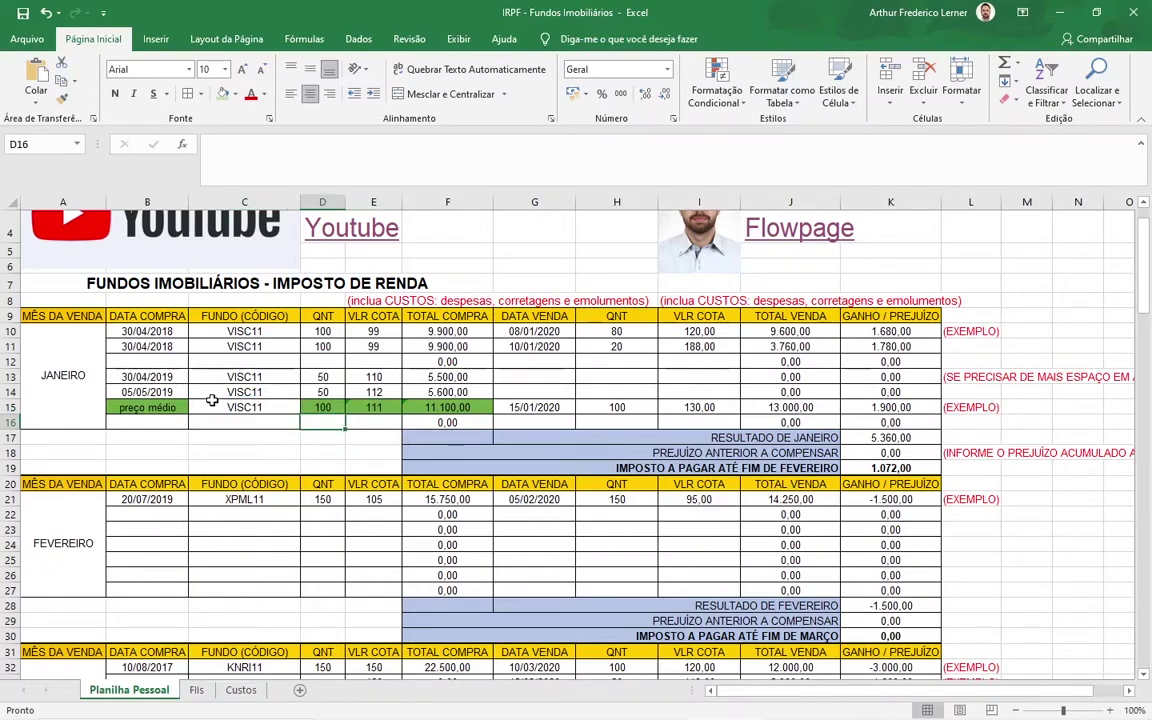
{"action": "left_click", "coordinate": [373, 404]}
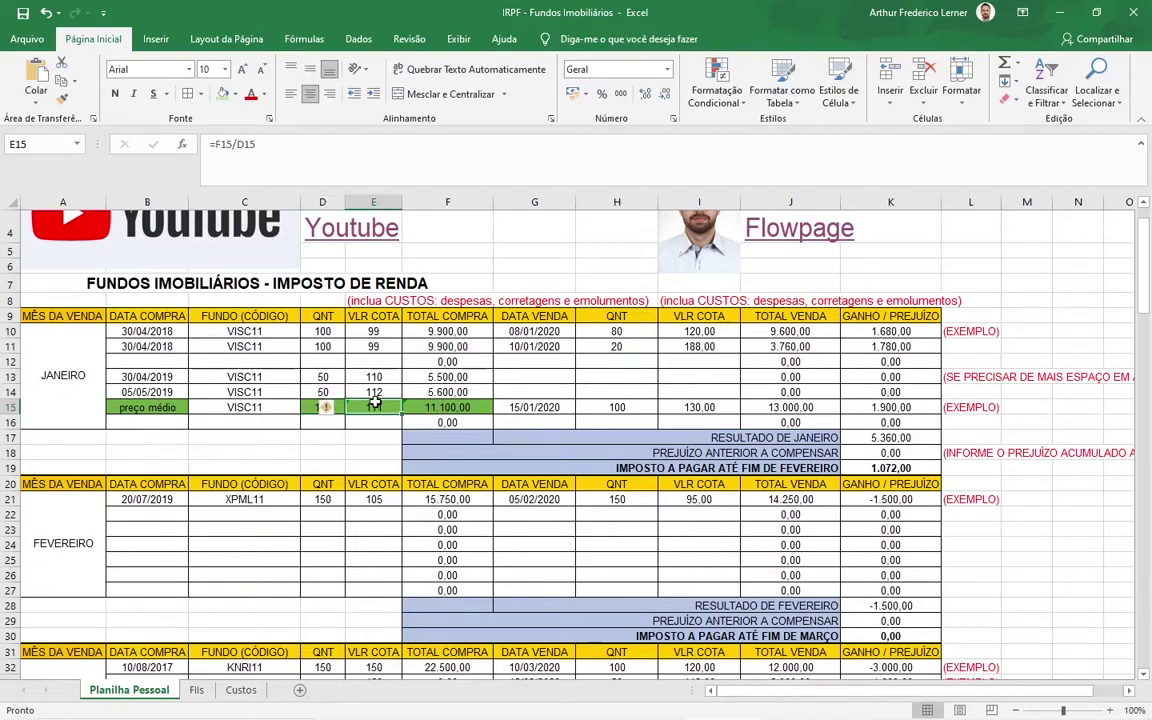
{"action": "left_click", "coordinate": [795, 405]}
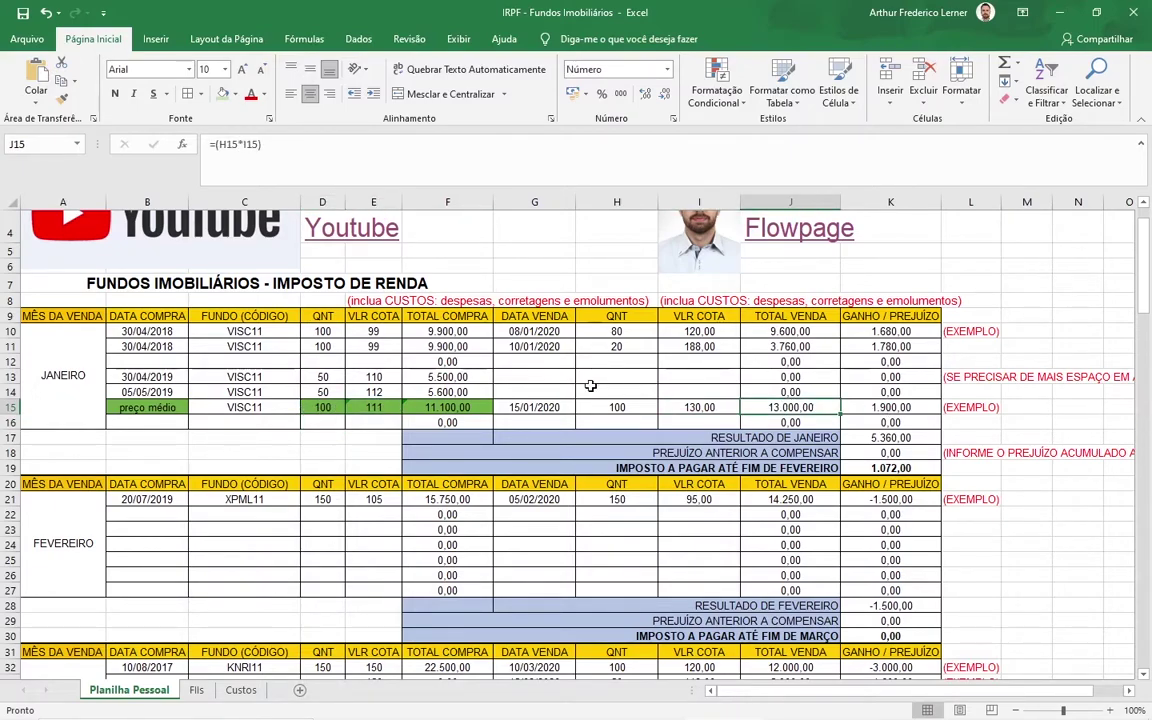
{"action": "left_click_drag", "start_coordinate": [322, 405], "coordinate": [421, 407]}
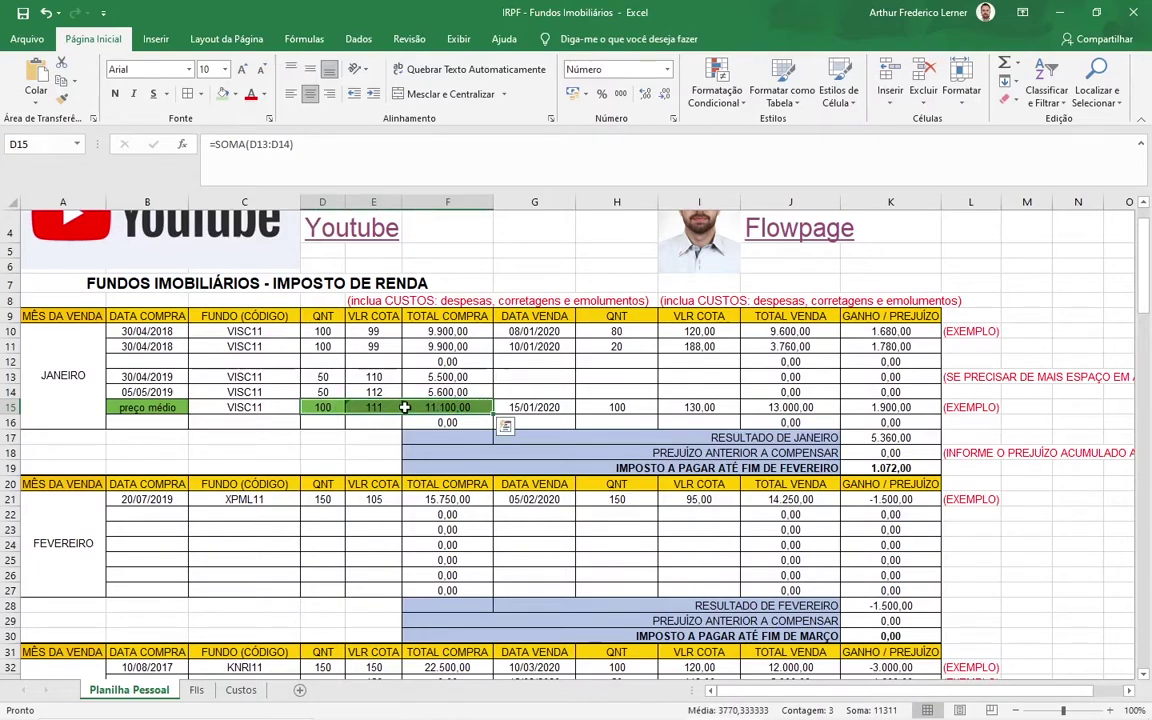
Step: Review the preço médio row's purchase values, and inspect the SOMA formula for RESULTADO DE JANEIRO in K17
{"action": "left_click", "coordinate": [160, 407]}
{"action": "left_click_drag", "start_coordinate": [322, 407], "coordinate": [440, 405]}
{"action": "left_click", "coordinate": [843, 438]}
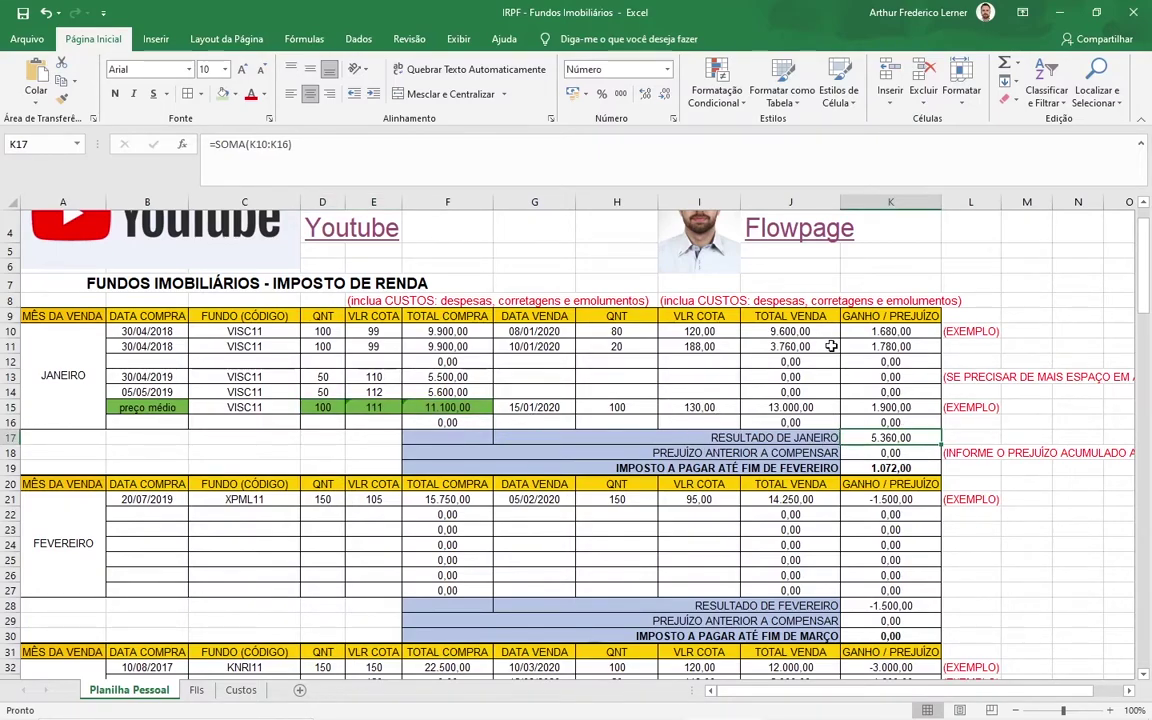
{"action": "double_click", "coordinate": [905, 438]}
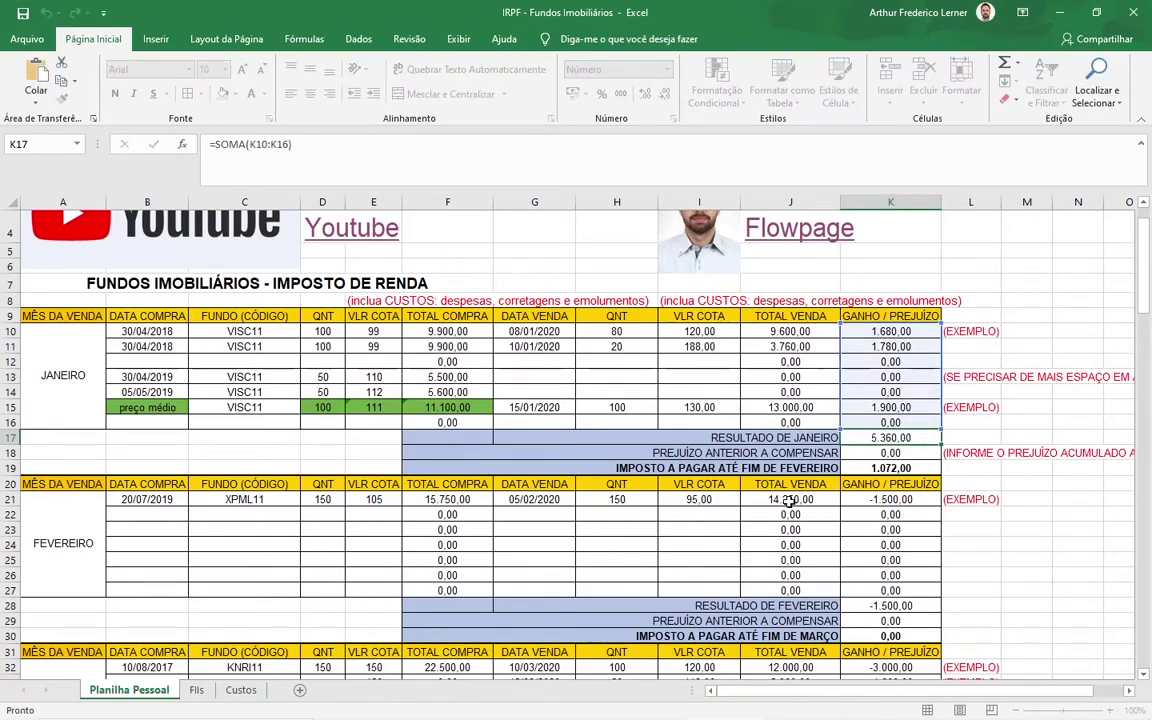
{"action": "key", "text": "Escape"}
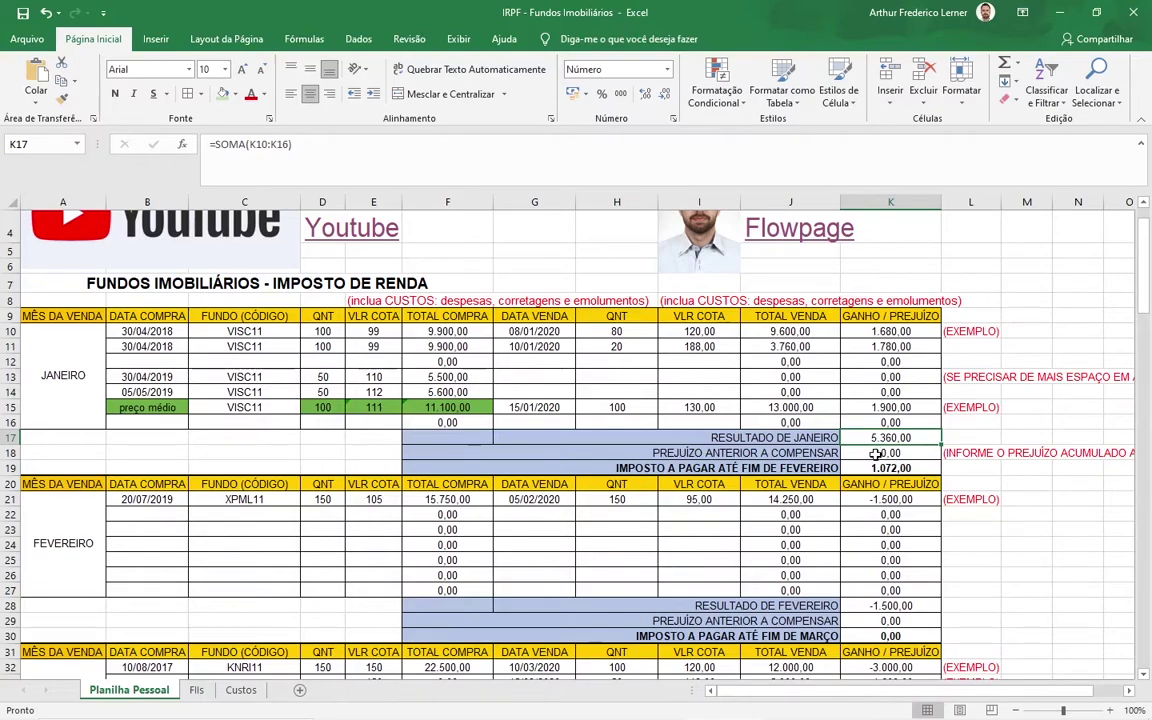
Step: Check the IMPOSTO A PAGAR ATÉ FIM DE FEVEREIRO formula in K19 and the PREJUÍZO ANTERIOR A COMPENSAR entry in K18
{"action": "key", "text": "Down"}
{"action": "key", "text": "Down"}
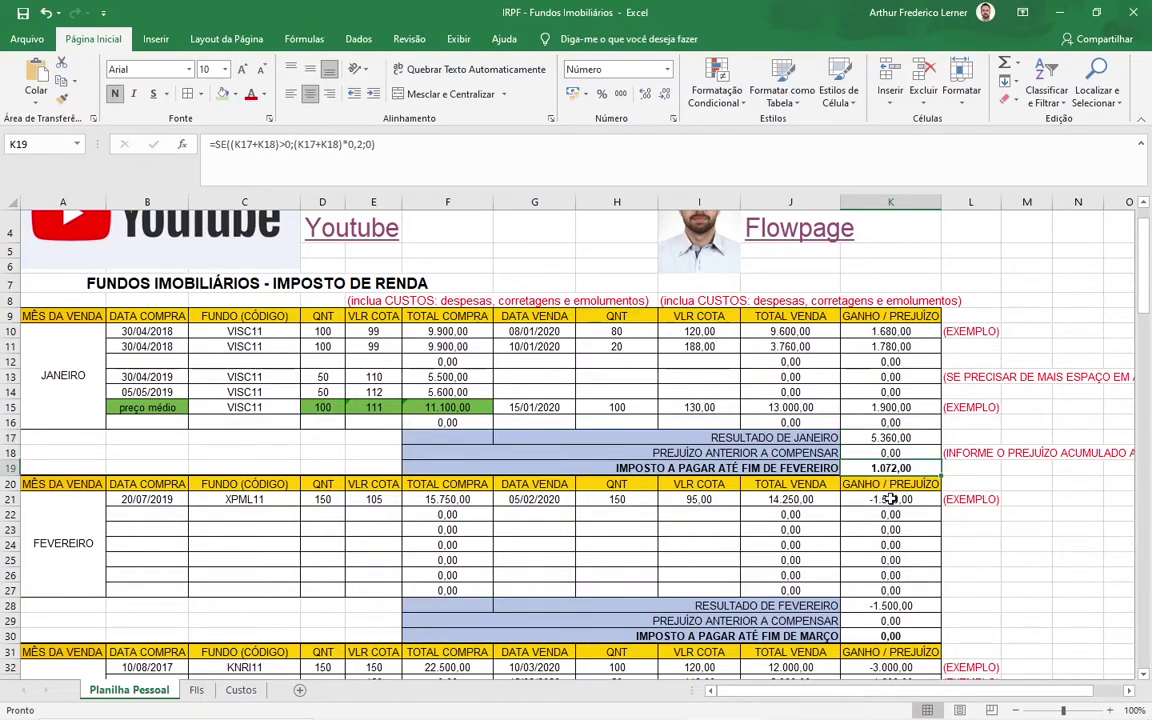
{"action": "key", "text": "Up"}
{"action": "key", "text": "Left"}
{"action": "key", "text": "Right"}
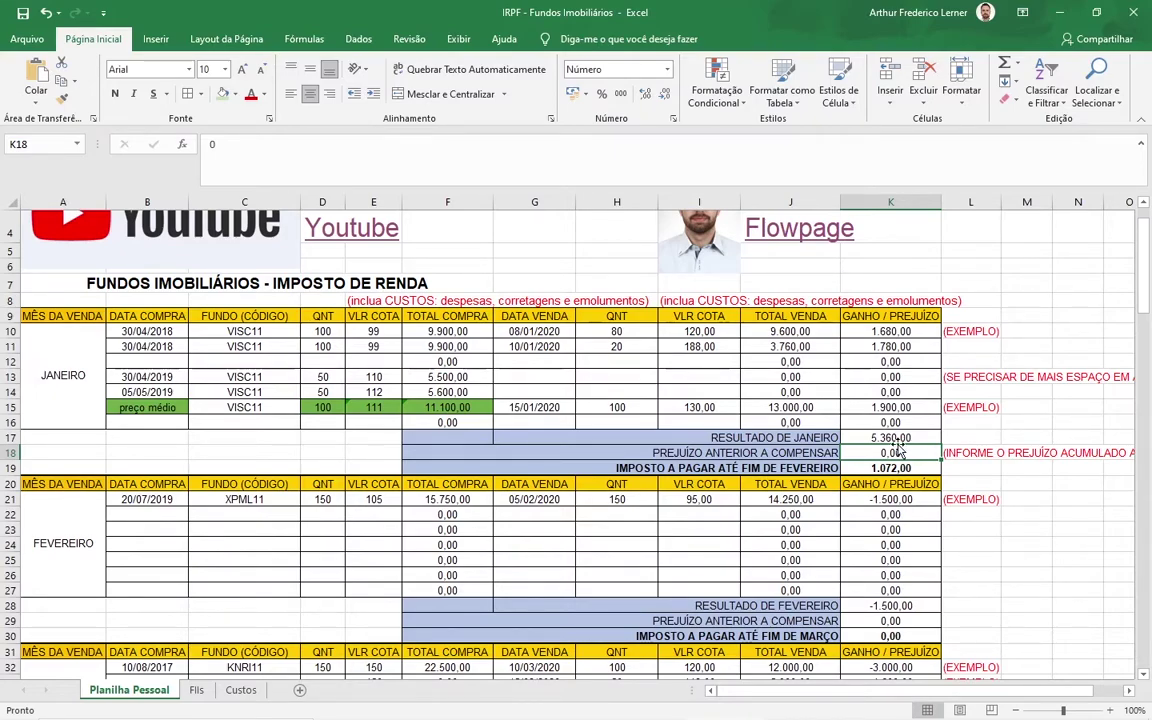
Step: Trace the cells referenced by the SE tax formula in K19 and compare it with the January result in K17
{"action": "left_click", "coordinate": [893, 468]}
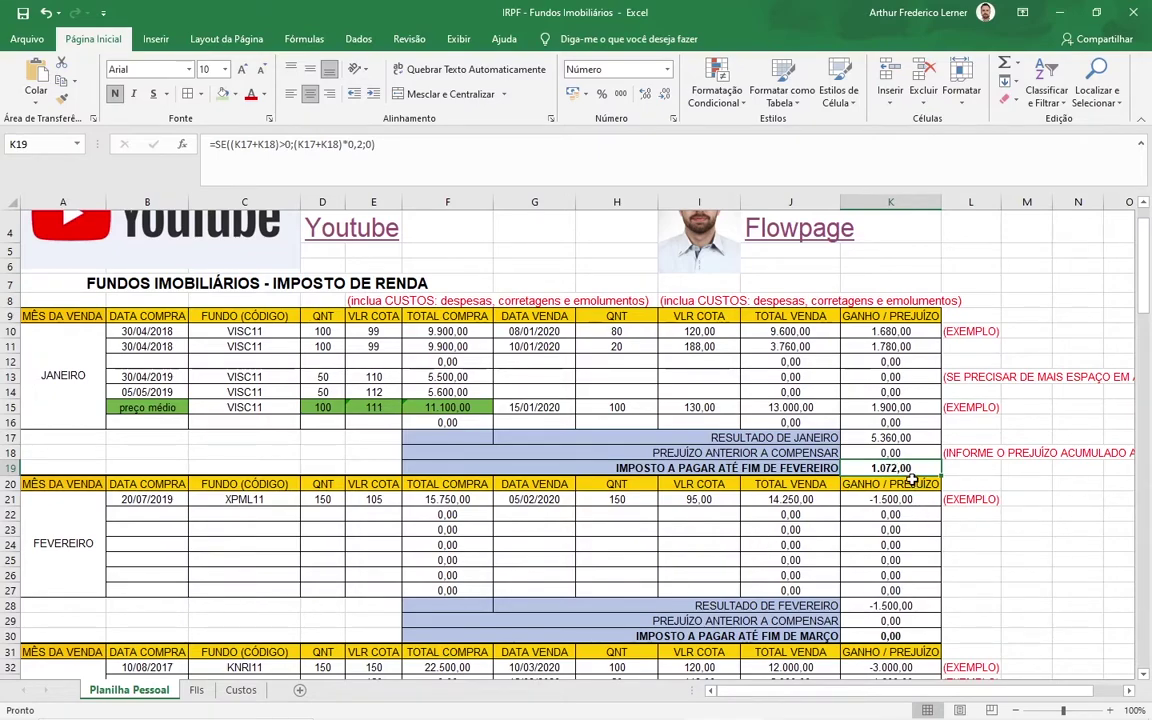
{"action": "double_click", "coordinate": [916, 468]}
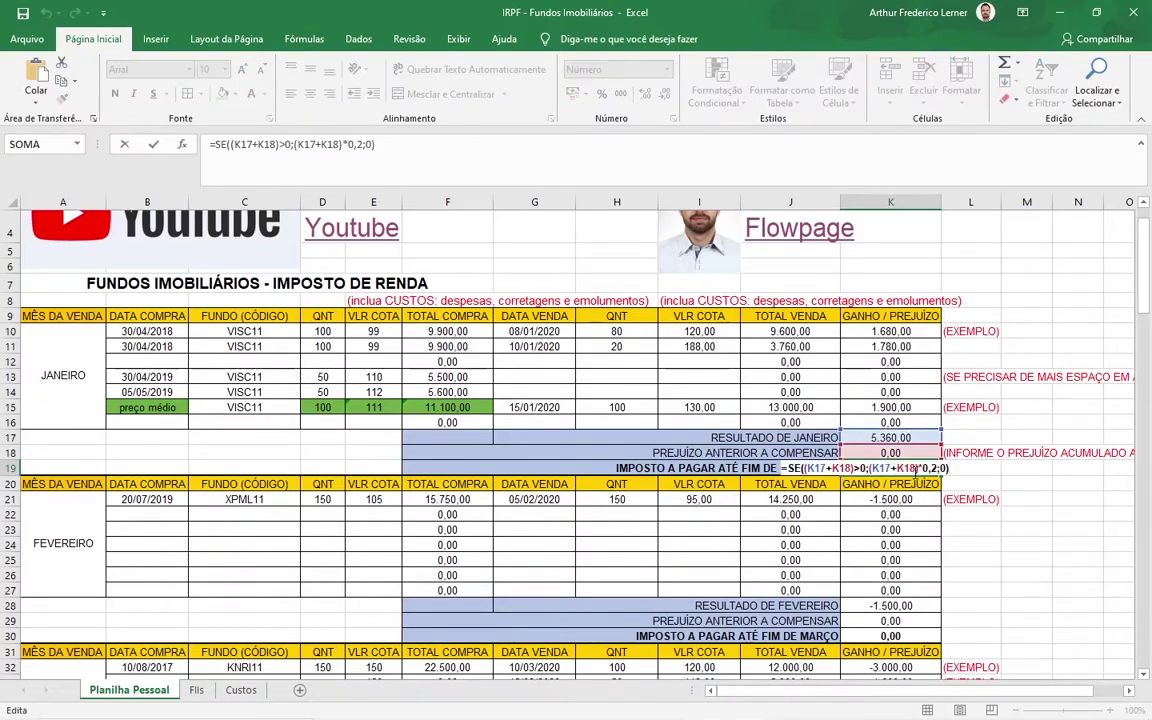
{"action": "key", "text": "Escape"}
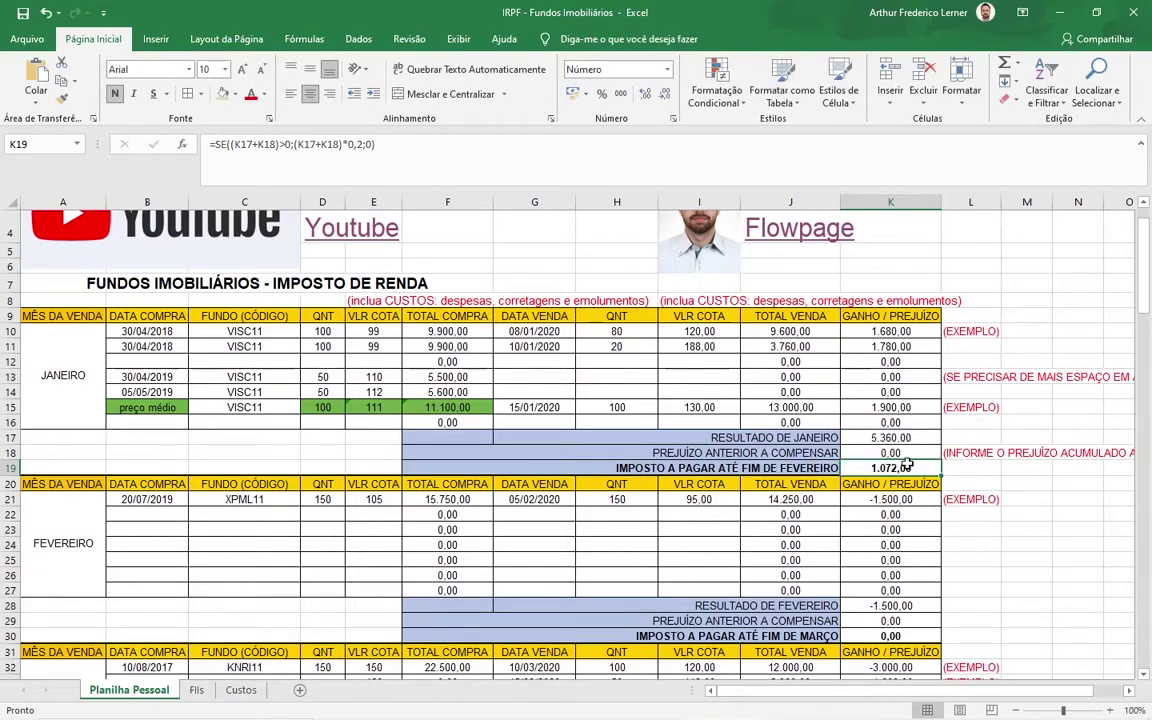
{"action": "left_click", "coordinate": [899, 438]}
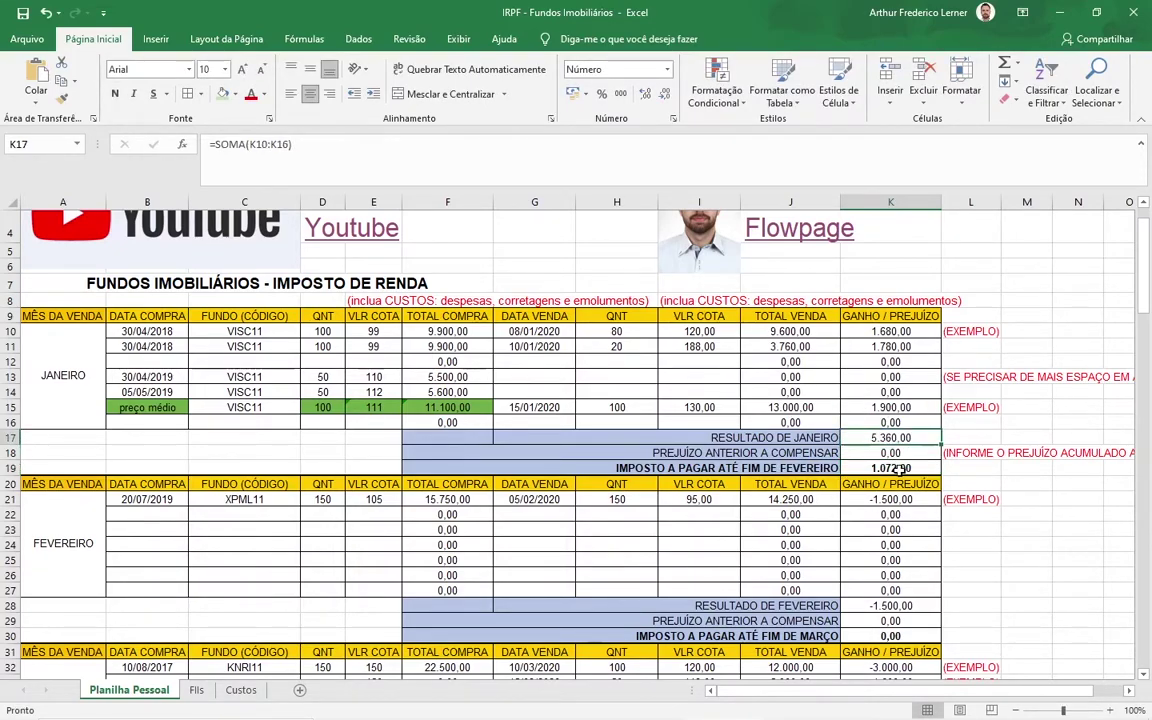
{"action": "left_click", "coordinate": [904, 470]}
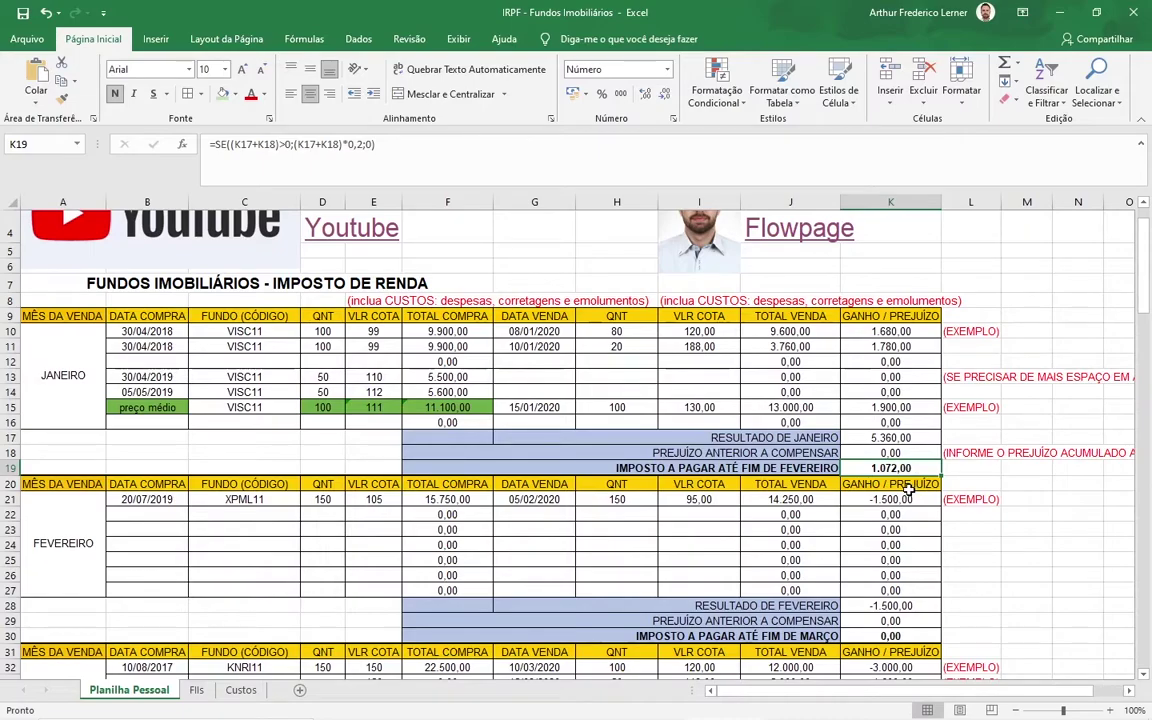
Step: Review the January result in K17 against the tax due by the end of February in K19
{"action": "scroll", "coordinate": [913, 500], "scroll_direction": "down", "scroll_amount": 2}
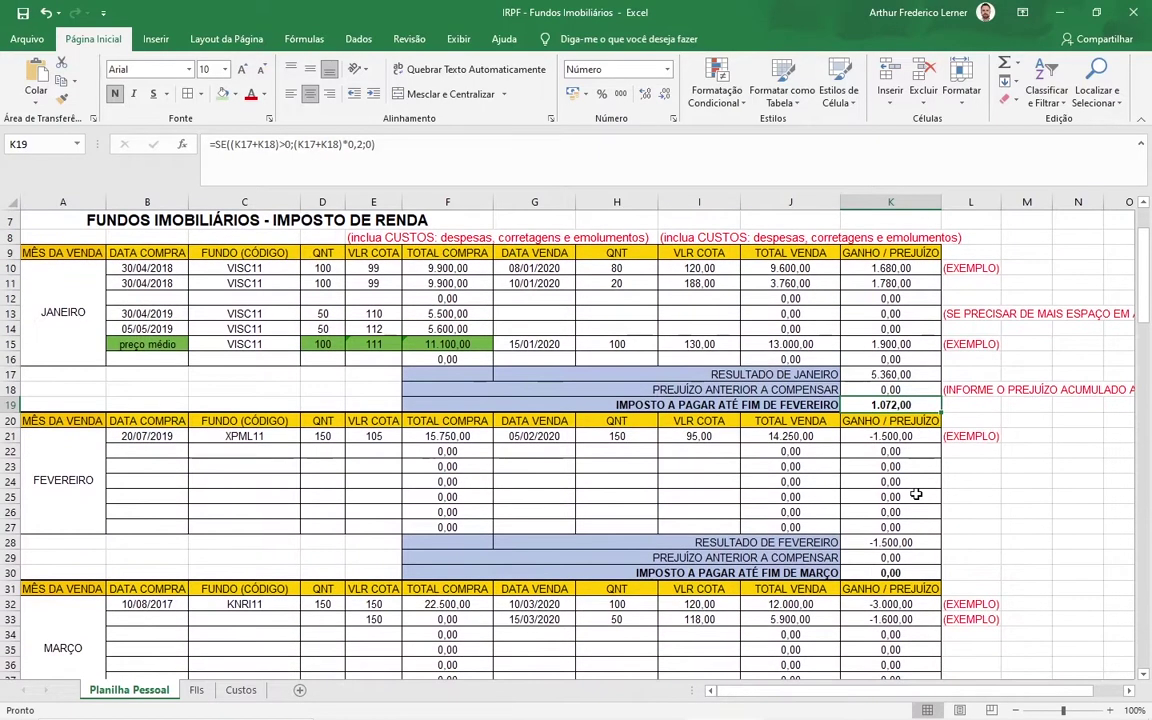
{"action": "key", "text": "Up"}
{"action": "key", "text": "Up"}
{"action": "scroll", "coordinate": [689, 364], "scroll_direction": "up", "scroll_amount": 1}
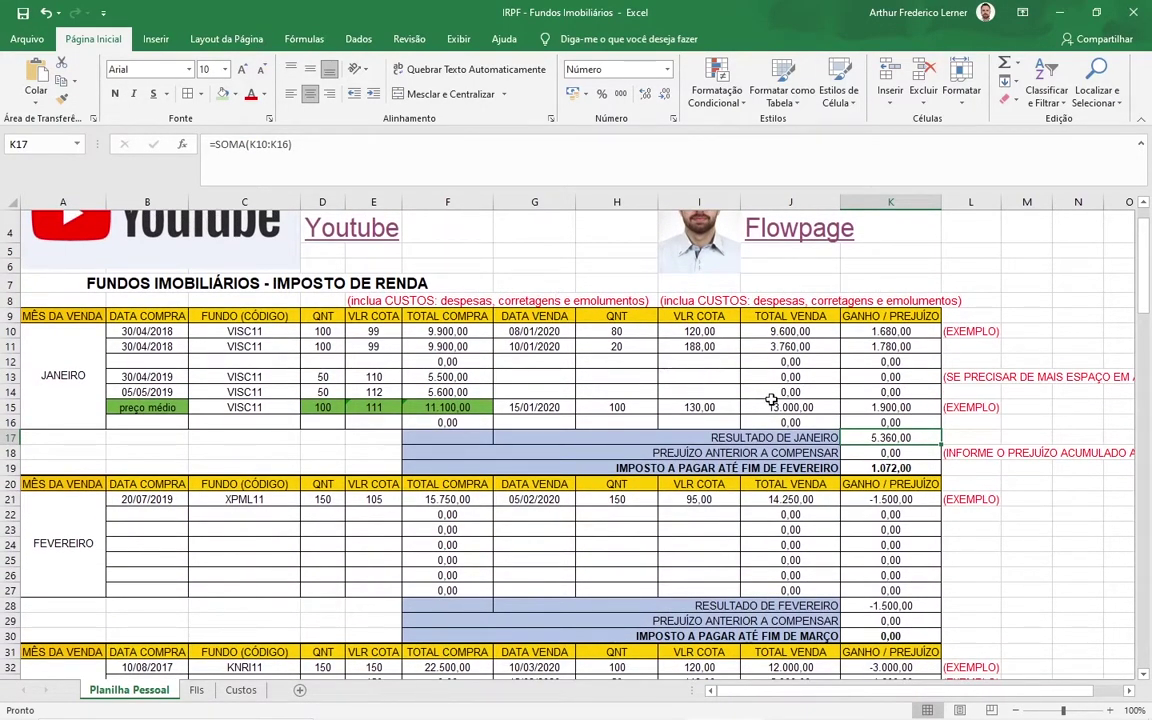
{"action": "key", "text": "Down"}
{"action": "key", "text": "Down"}
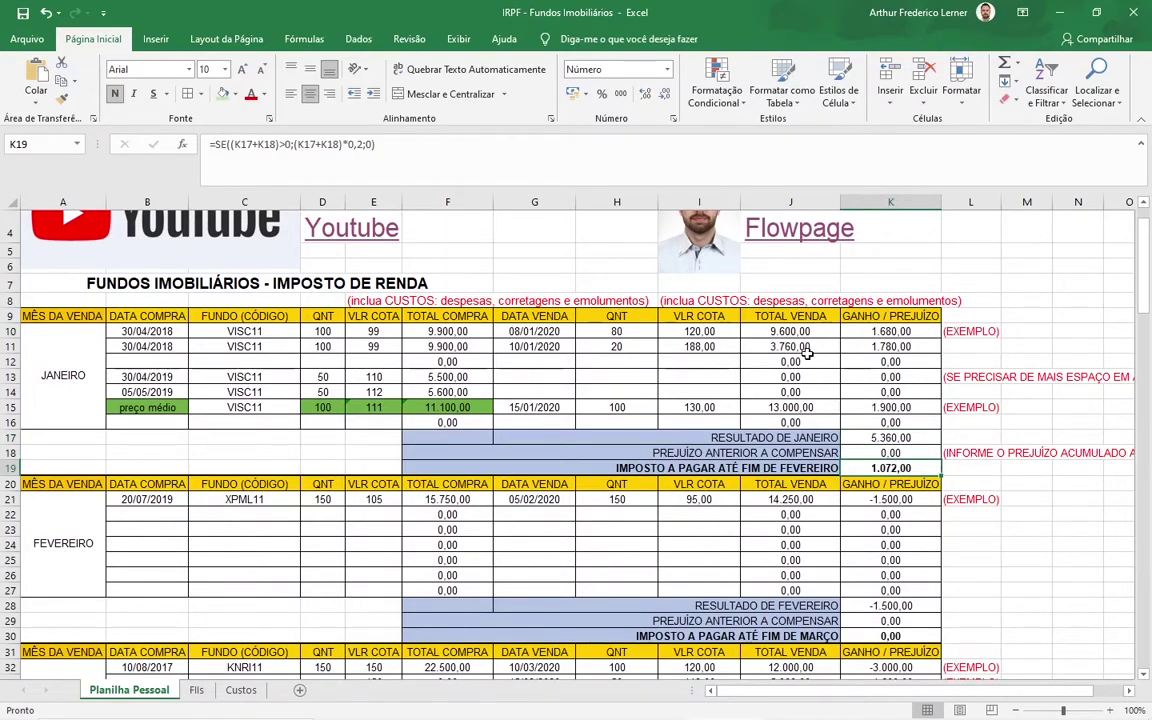
Step: Copy the January result from K17 and switch to the real-estate fund operations form in IRPF 2021
{"action": "key", "text": "alt+Tab"}
{"action": "key", "text": "alt+Tab"}
{"action": "key", "text": "alt+Tab"}
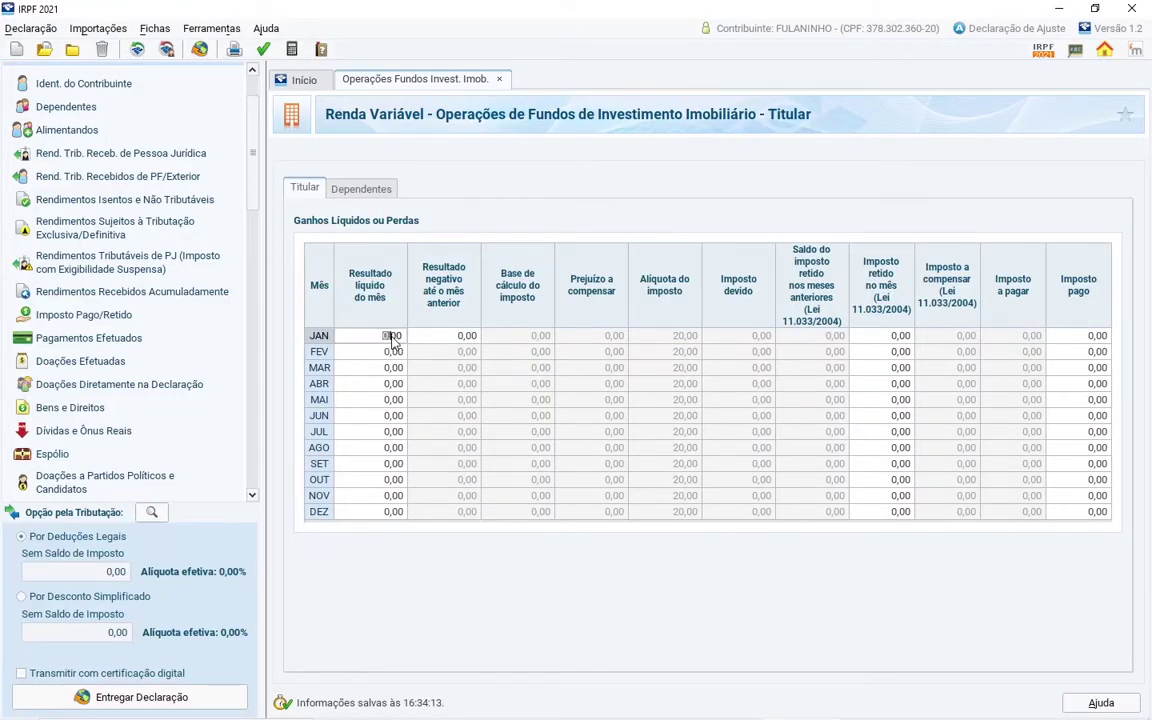
{"action": "key", "text": "alt+Tab"}
{"action": "left_click", "coordinate": [852, 437]}
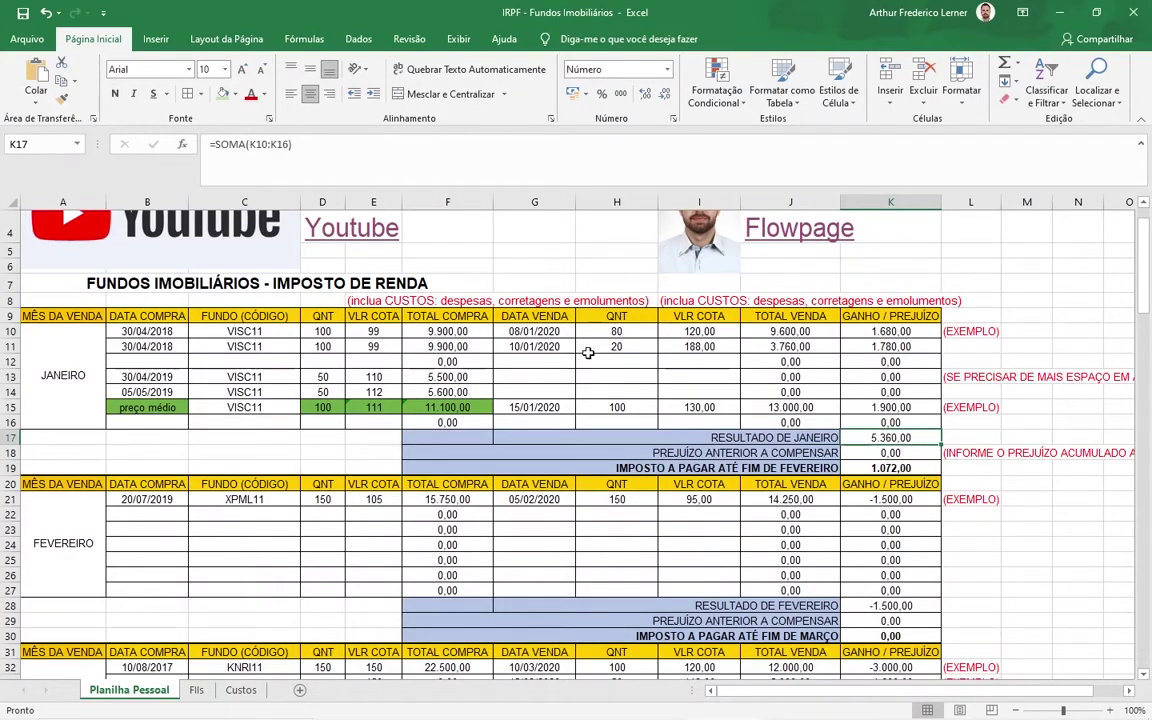
{"action": "key", "text": "ctrl+c"}
{"action": "key", "text": "alt+Tab"}
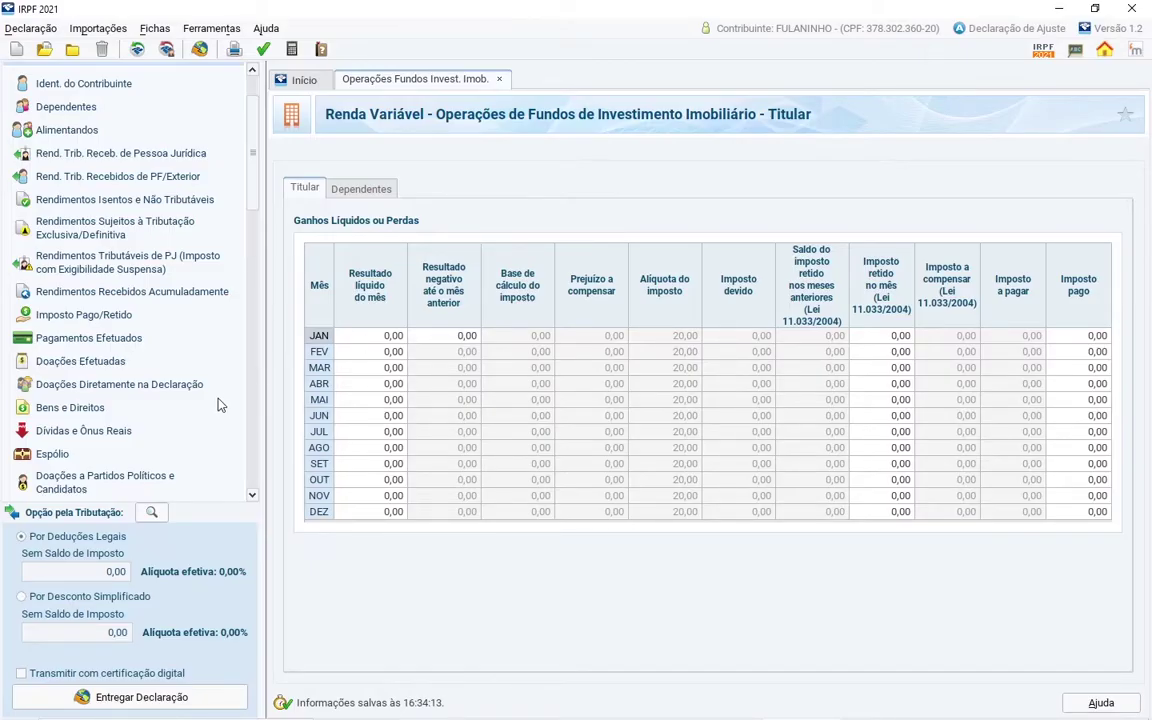
Step: Enter 5.360,00 as January's Resultado líquido do mês in the Operações Fundos Invest. Imob. table
{"action": "scroll", "coordinate": [150, 370], "scroll_direction": "down", "scroll_amount": 5}
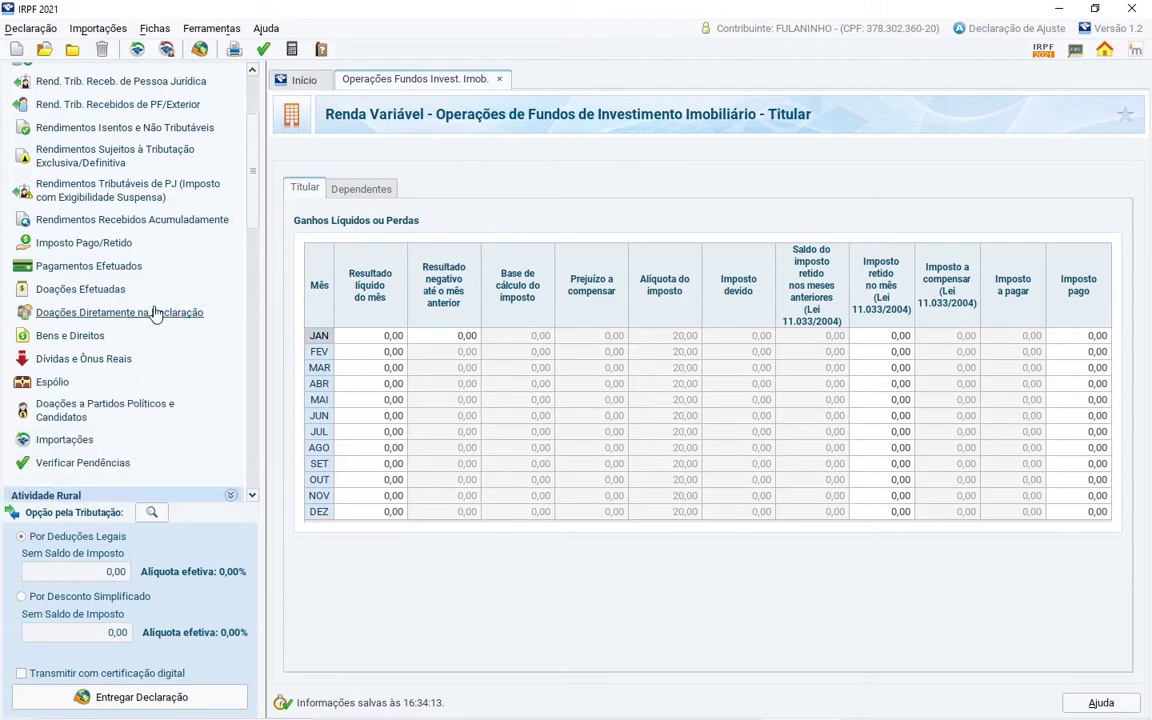
{"action": "scroll", "coordinate": [193, 427], "scroll_direction": "down", "scroll_amount": 2}
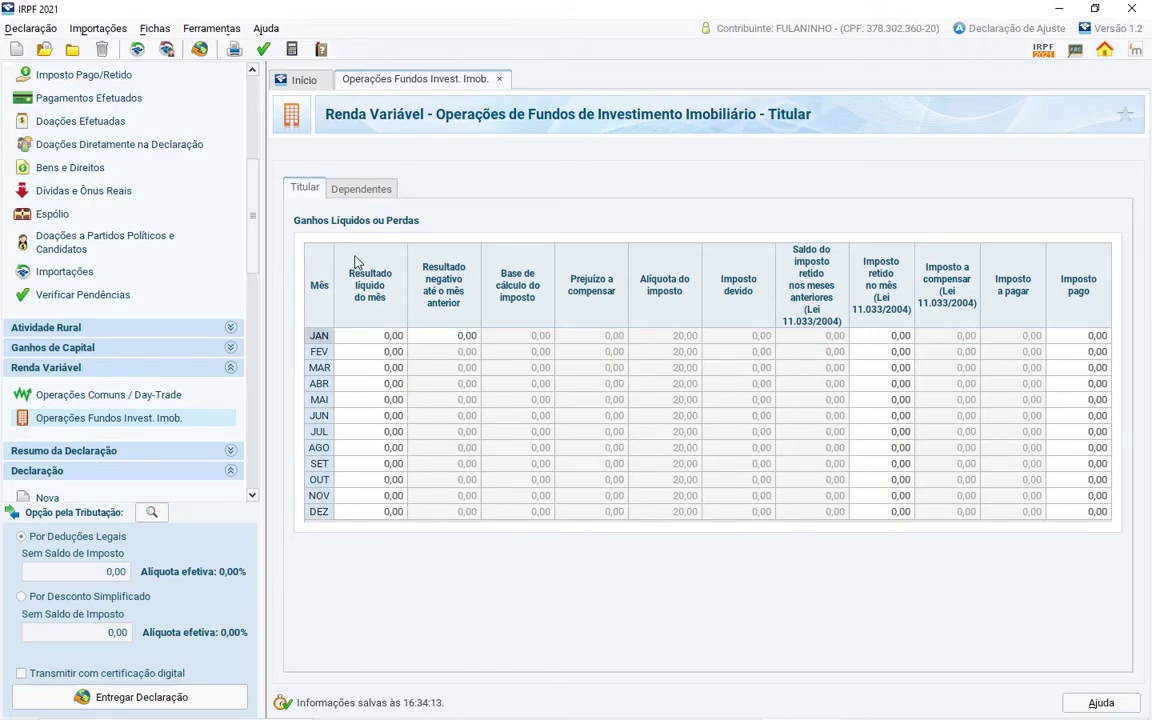
{"action": "left_click", "coordinate": [400, 338]}
{"action": "type", "text": "536000"}
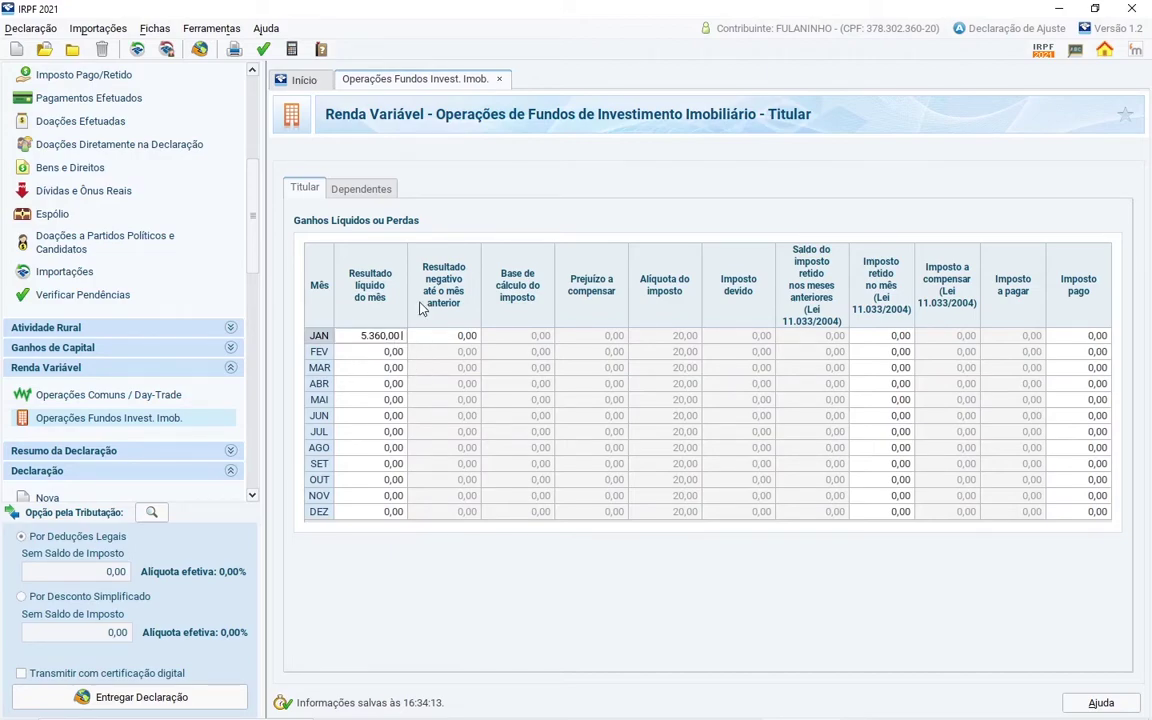
{"action": "left_click", "coordinate": [455, 334]}
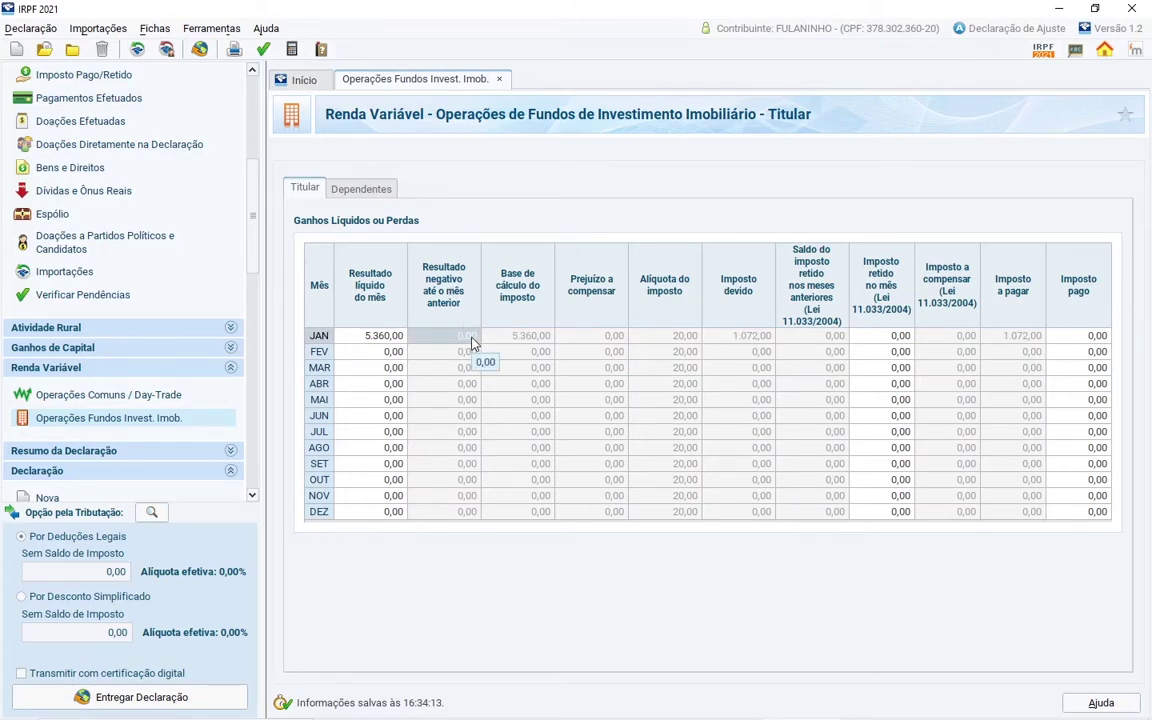
Step: Enter 3,00 as January's Imposto retido no mês, and compare Imposto devido with Imposto a pagar
{"action": "left_click", "coordinate": [900, 337]}
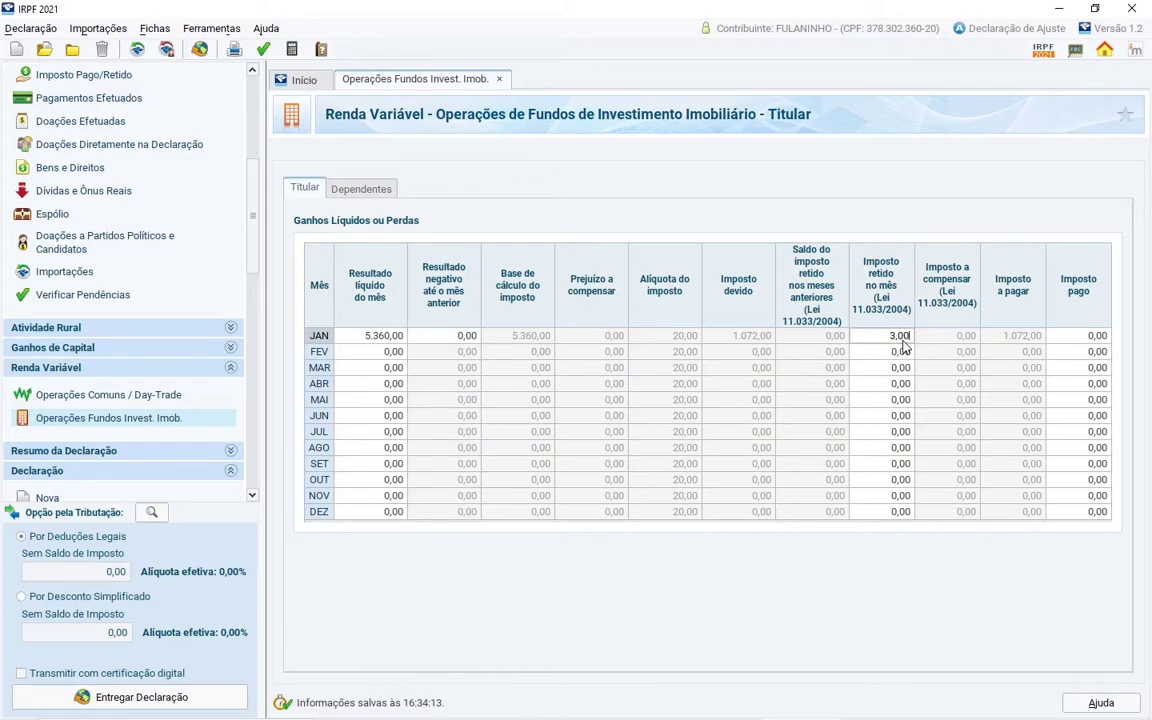
{"action": "left_click", "coordinate": [1034, 341]}
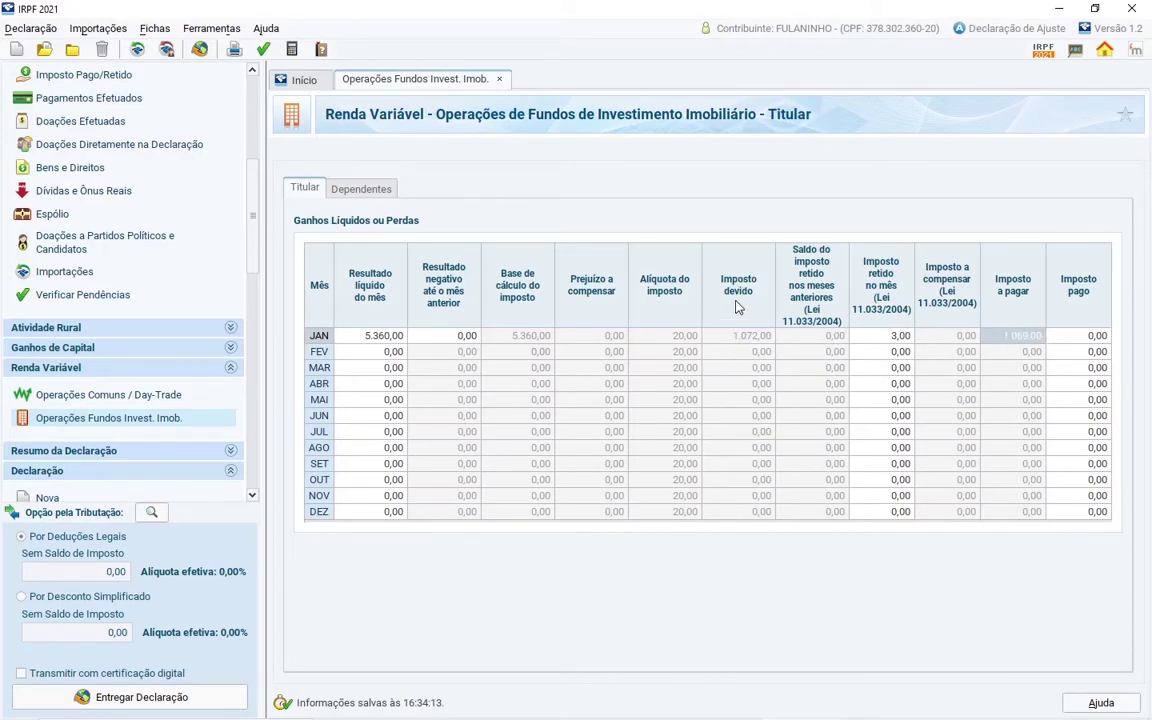
{"action": "left_click", "coordinate": [745, 337]}
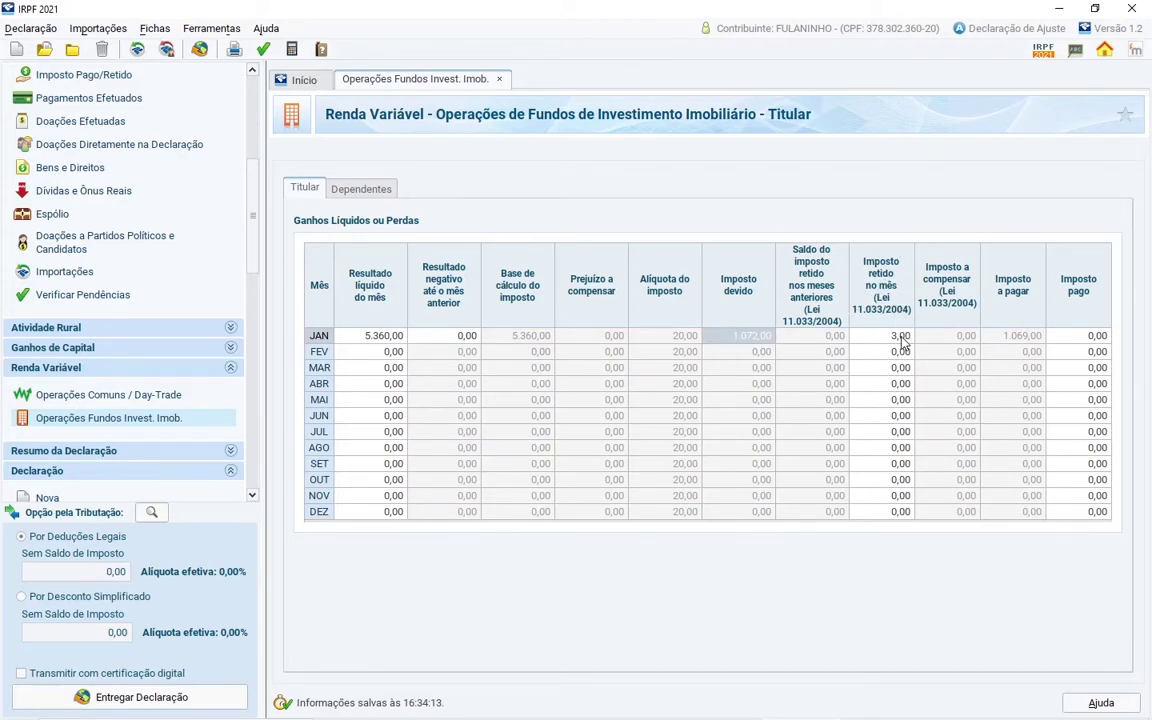
{"action": "left_click", "coordinate": [1015, 336]}
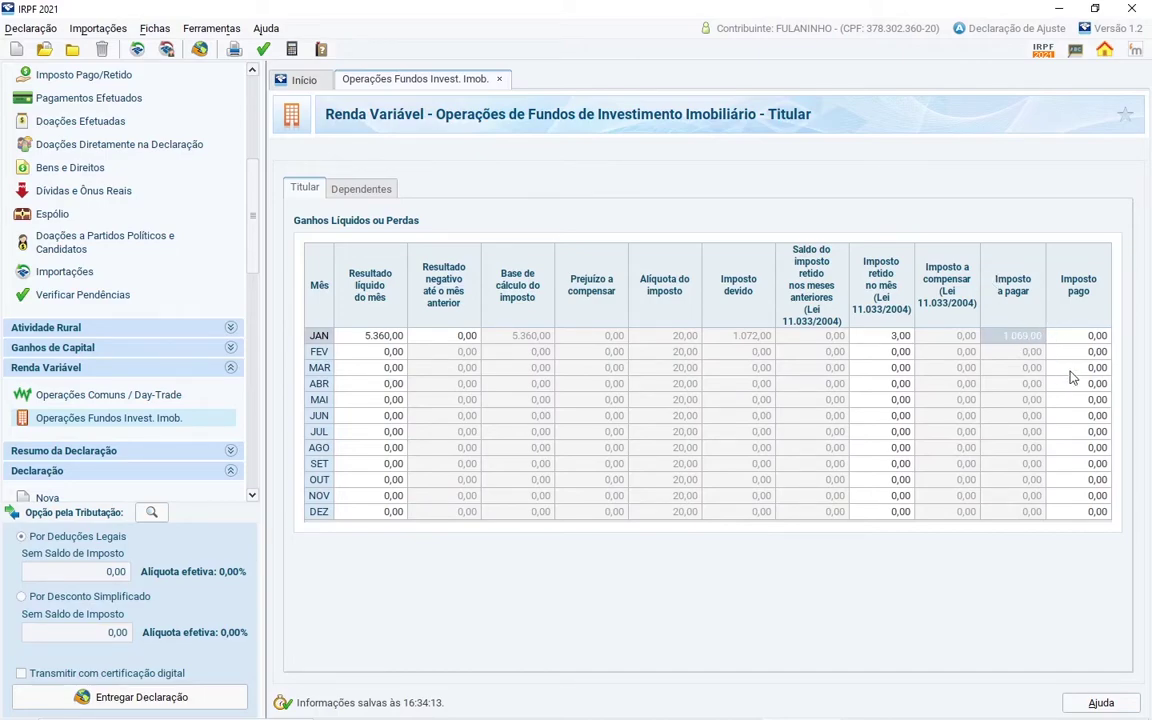
Step: Reset January's Imposto retido no mês to 0,00 and check January's Imposto a pagar
{"action": "left_click", "coordinate": [901, 340]}
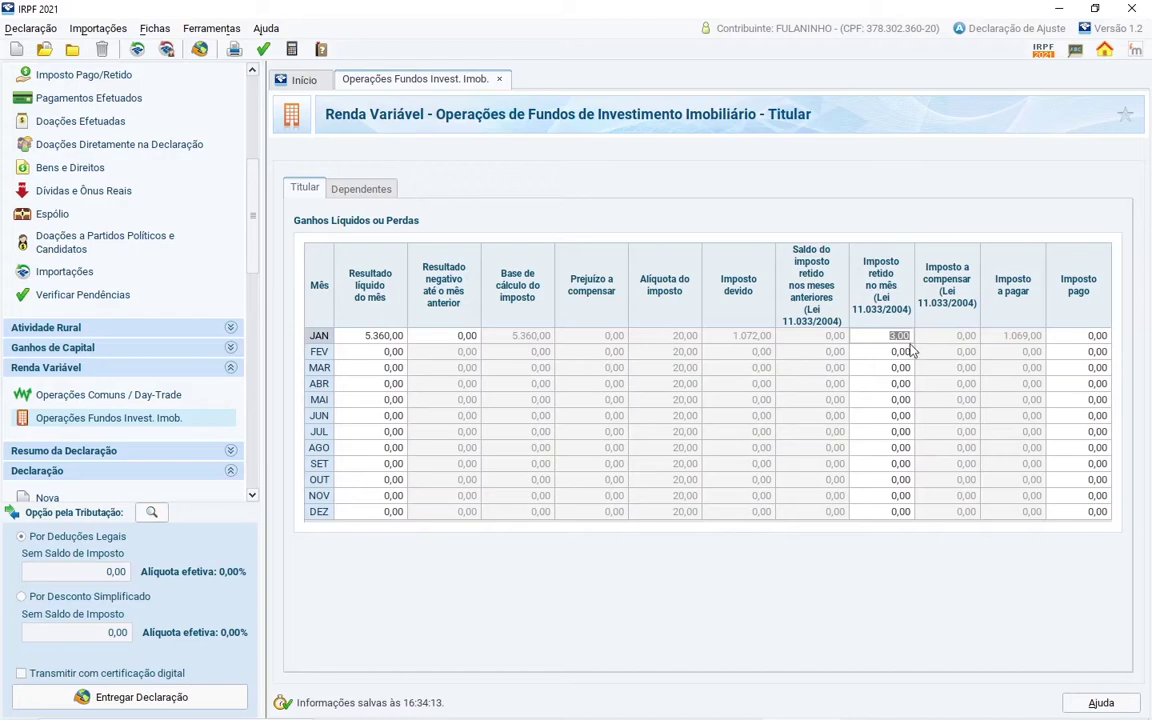
{"action": "type", "text": "0"}
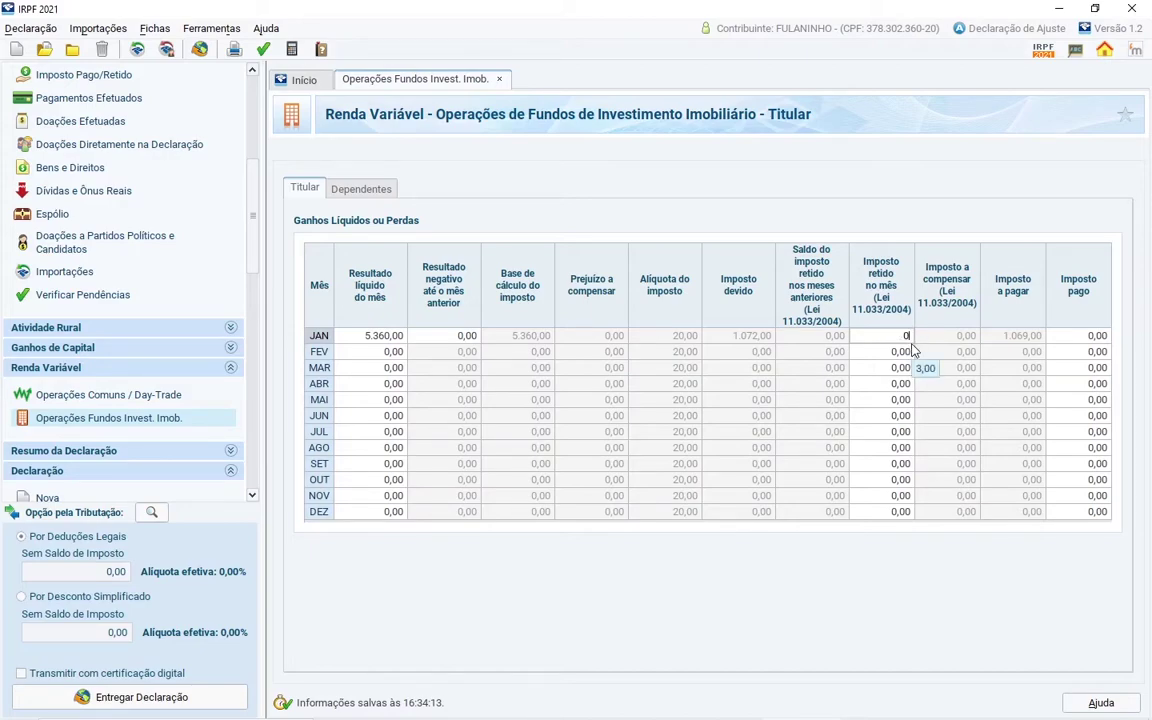
{"action": "key", "text": "Tab"}
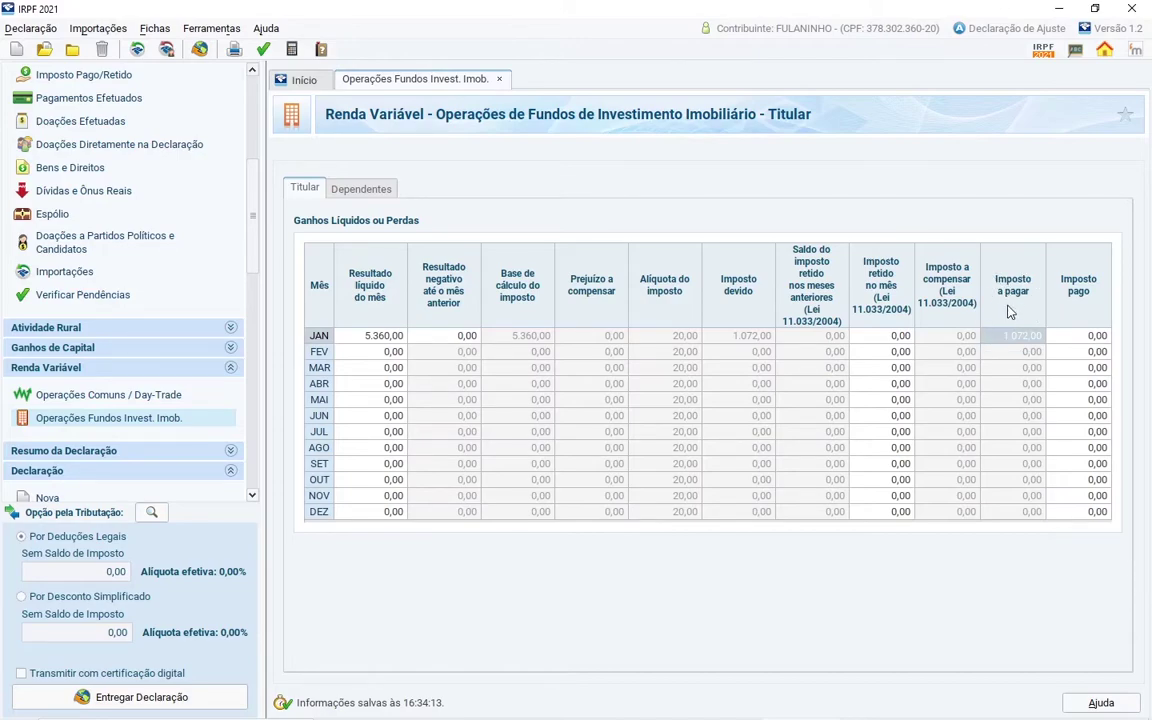
{"action": "key", "text": "Tab"}
{"action": "left_click", "coordinate": [1021, 341]}
Step: Enter 1.072,00 as January's Imposto pago
{"action": "left_click", "coordinate": [1092, 338]}
{"action": "left_click", "coordinate": [1095, 351]}
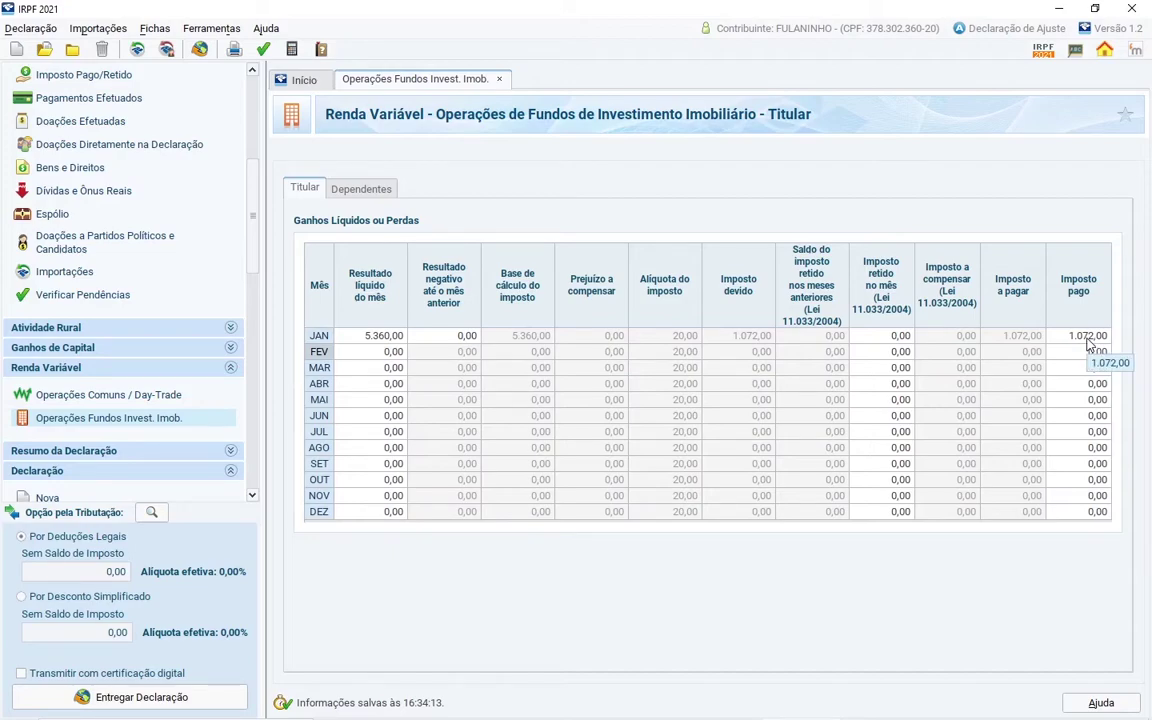
{"action": "left_click", "coordinate": [1089, 339]}
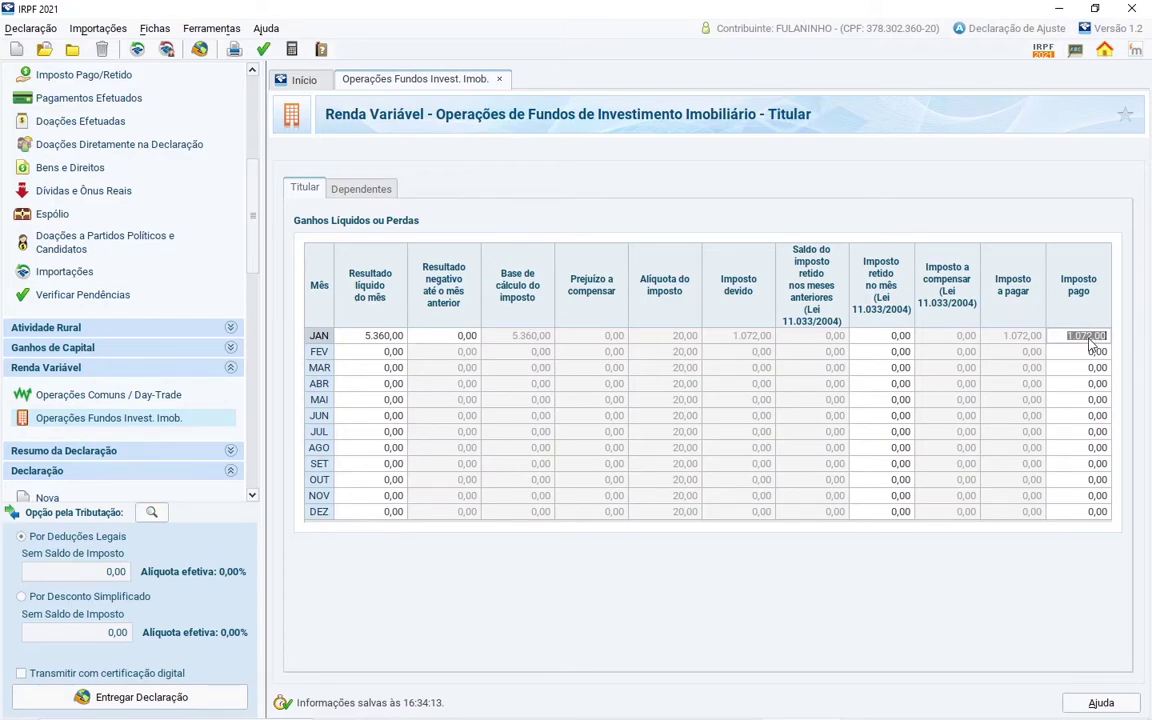
Step: Switch to the IRPF - Fundos Imobiliários workbook in Excel and review February's XPML11 purchase date, quantity, unit value and total
{"action": "key", "text": "alt+Tab"}
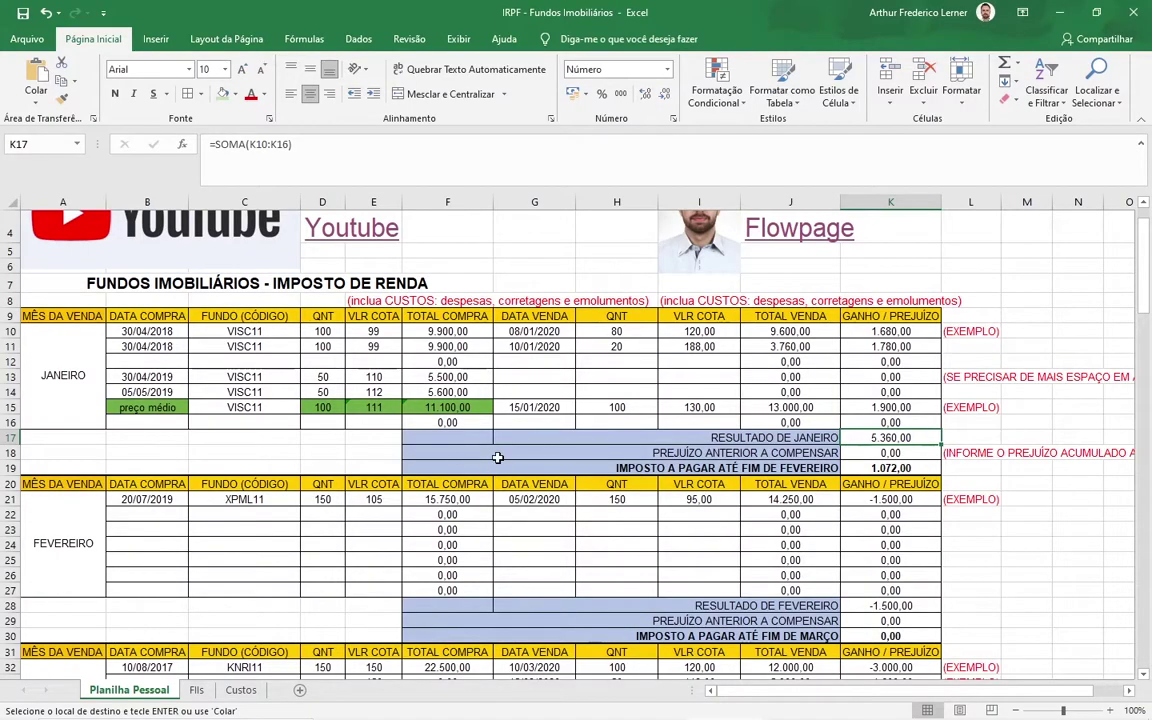
{"action": "scroll", "coordinate": [489, 449], "scroll_direction": "down", "scroll_amount": 1}
{"action": "left_click", "coordinate": [424, 466]}
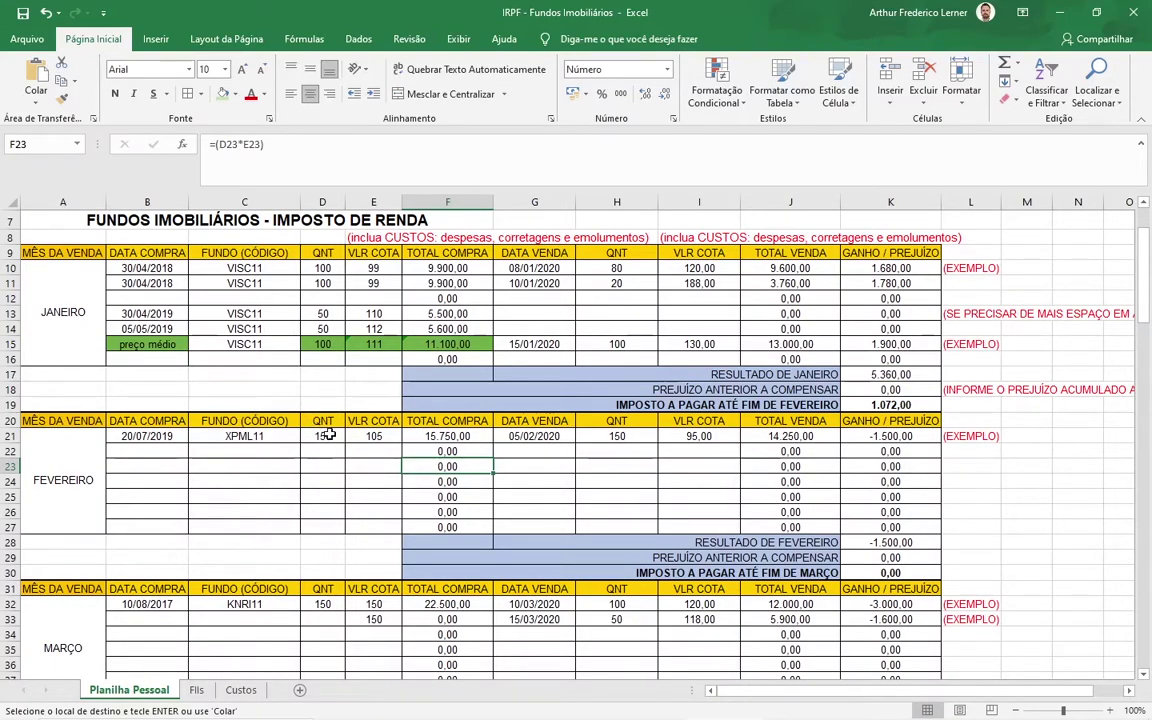
{"action": "key", "text": "Left"}
{"action": "key", "text": "Left"}
{"action": "key", "text": "Left"}
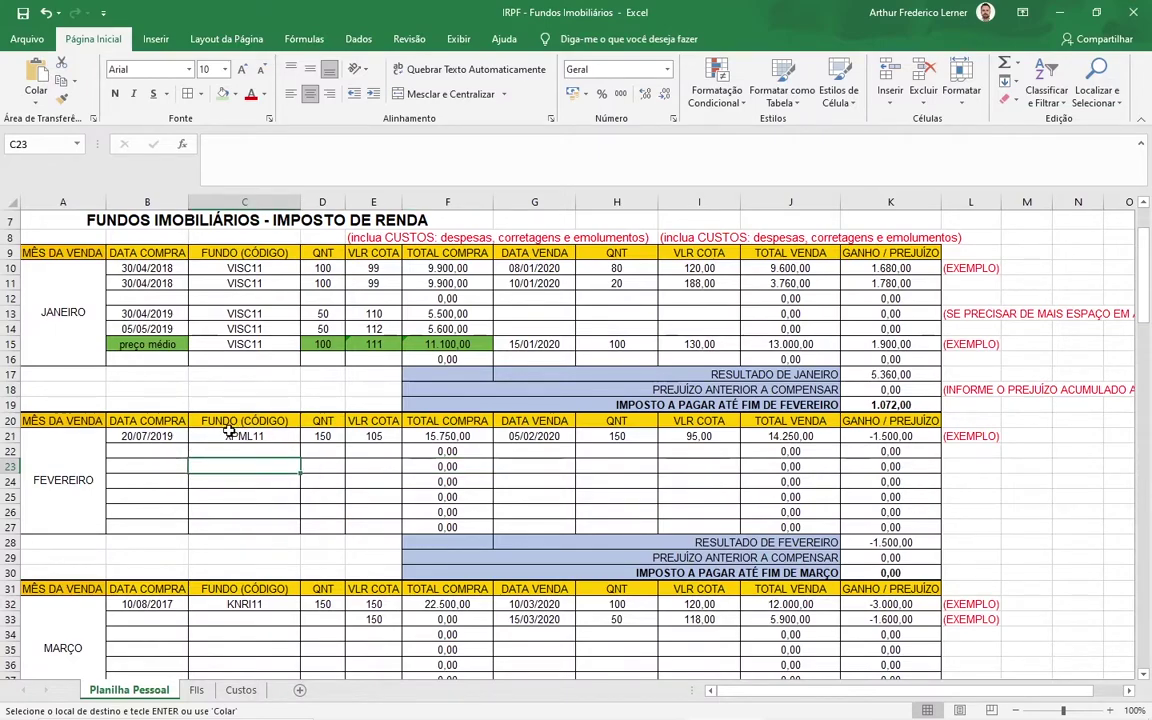
{"action": "left_click", "coordinate": [222, 440]}
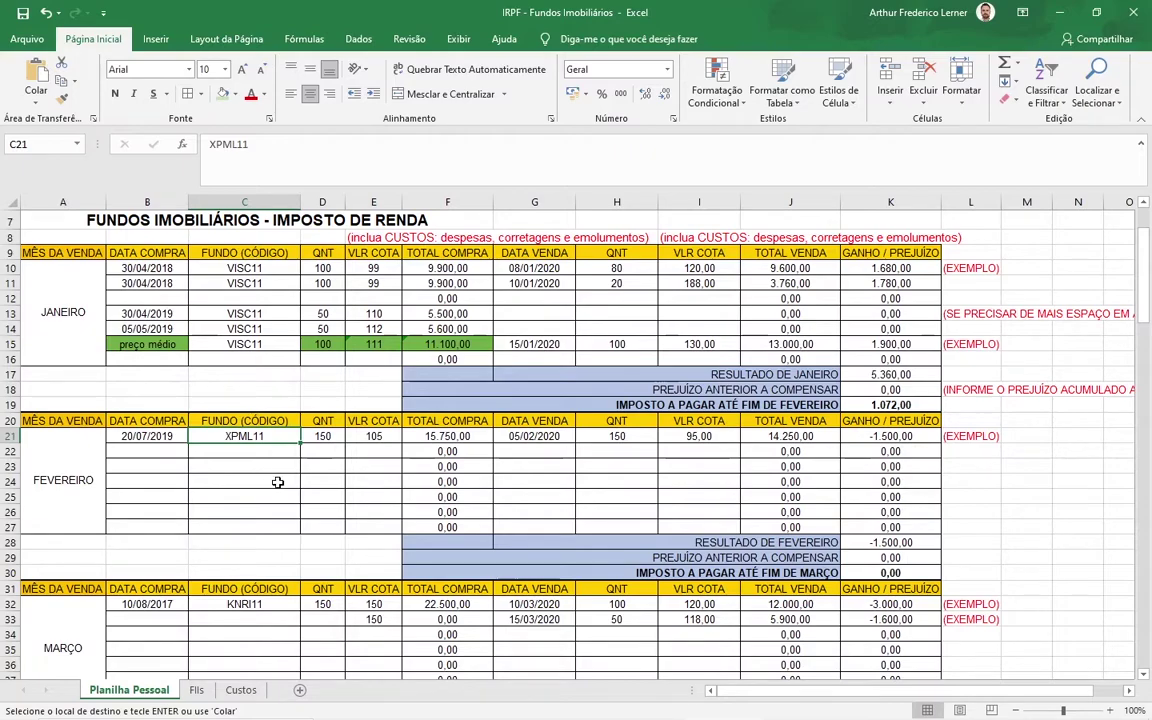
{"action": "left_click", "coordinate": [165, 437]}
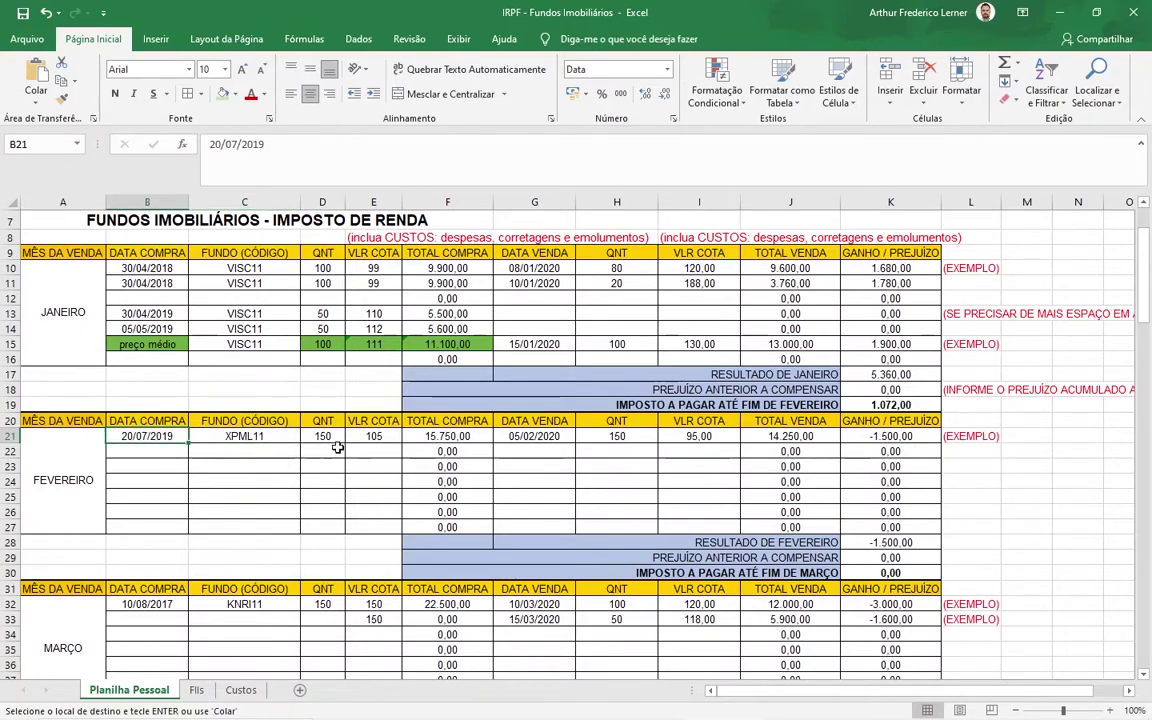
{"action": "left_click", "coordinate": [330, 438]}
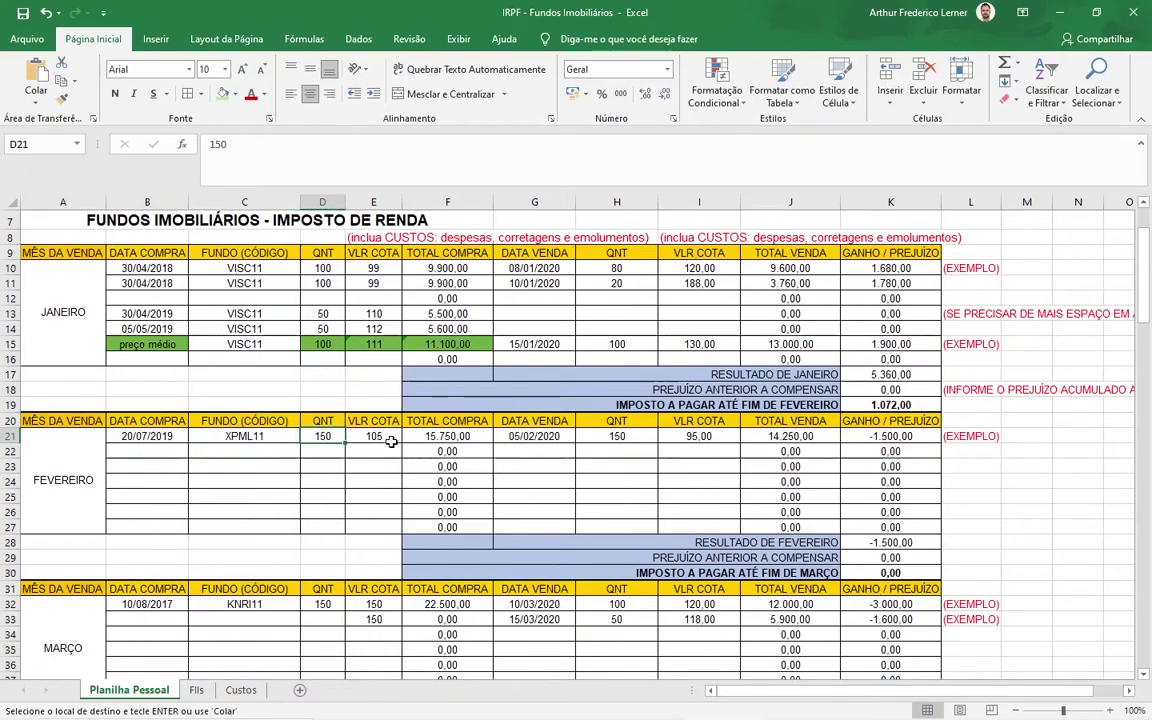
{"action": "left_click", "coordinate": [374, 437]}
{"action": "left_click", "coordinate": [447, 437]}
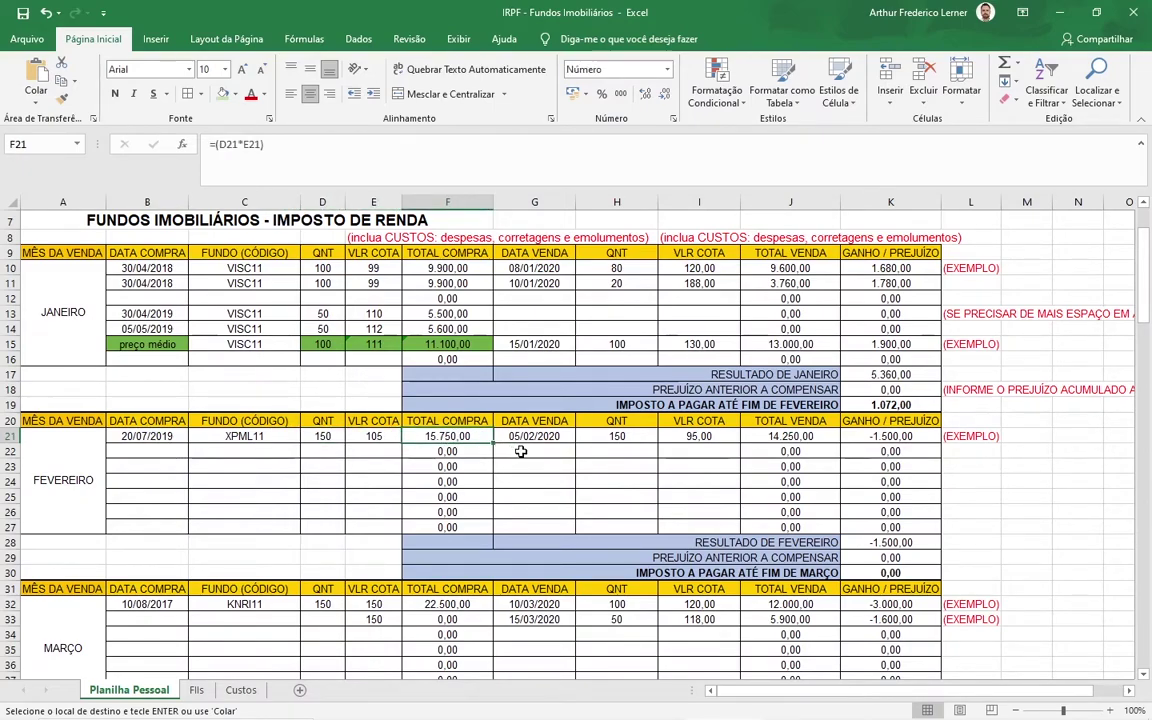
Step: Review February's XPML11 sale quantity and unit value, and inspect the TOTAL VENDA formula in J21
{"action": "left_click", "coordinate": [617, 437]}
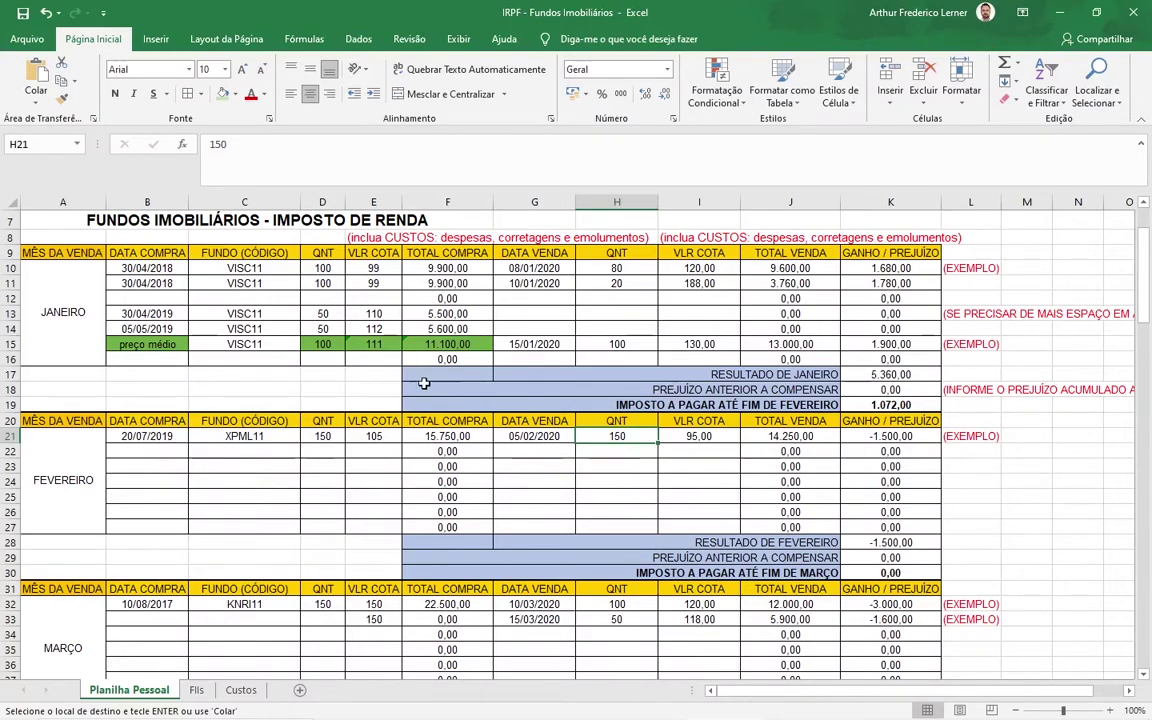
{"action": "left_click", "coordinate": [700, 438]}
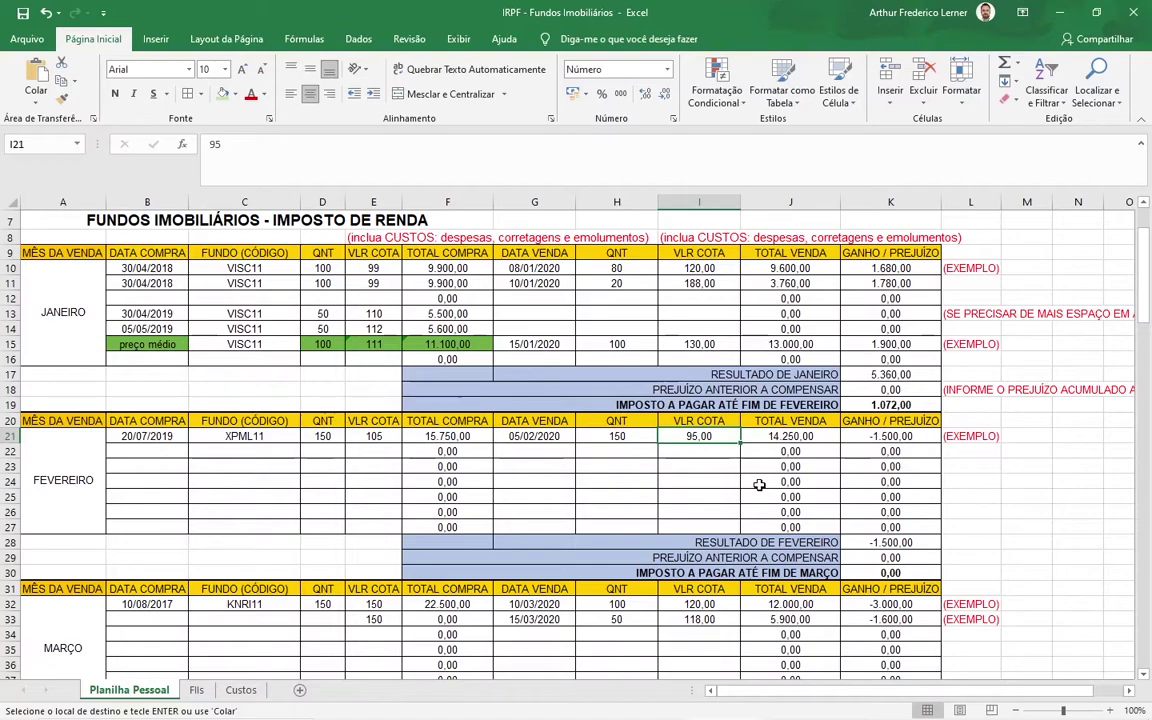
{"action": "key", "text": "Right"}
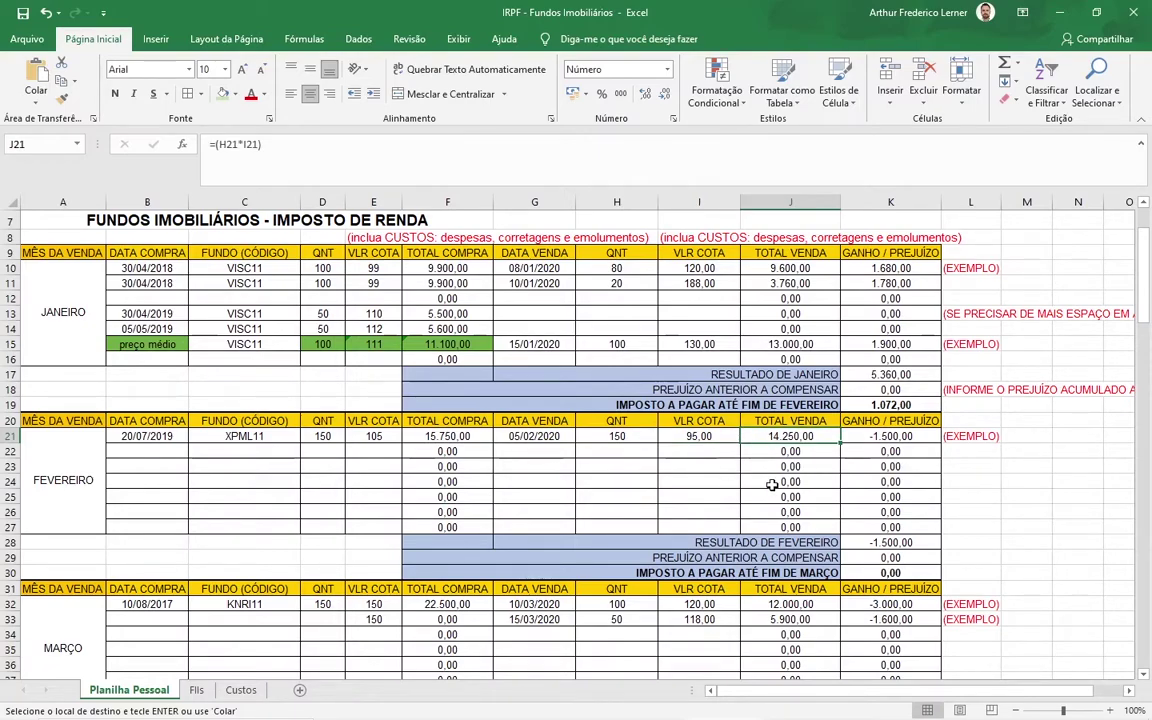
{"action": "key", "text": "F2"}
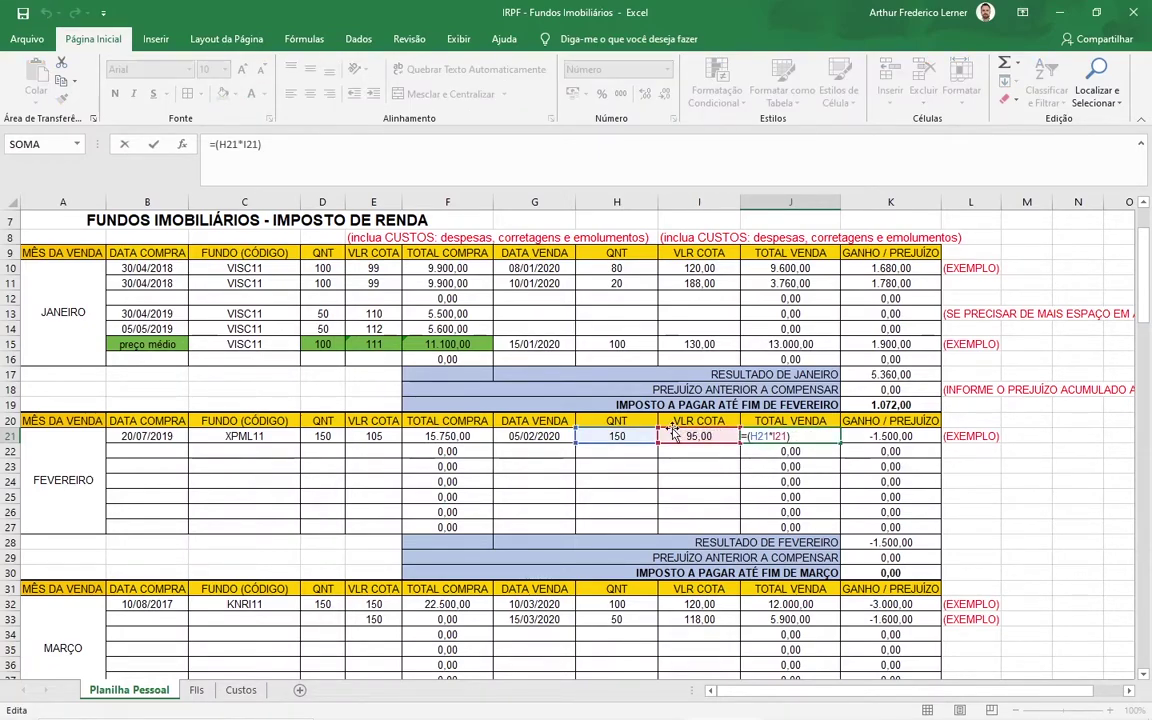
{"action": "key", "text": "Escape"}
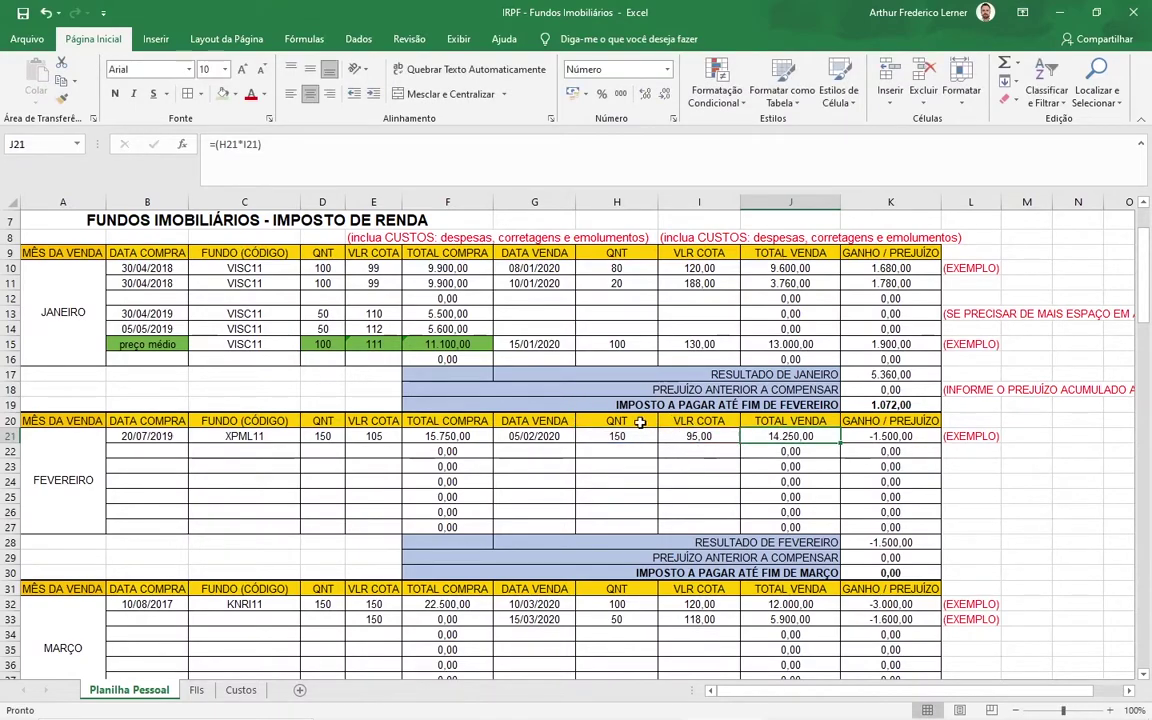
{"action": "double_click", "coordinate": [808, 440]}
{"action": "key", "text": "Escape"}
Step: Inspect the GANHO / PREJUÍZO formula in K21 and the cells it references for the XPML11 sale
{"action": "double_click", "coordinate": [888, 437]}
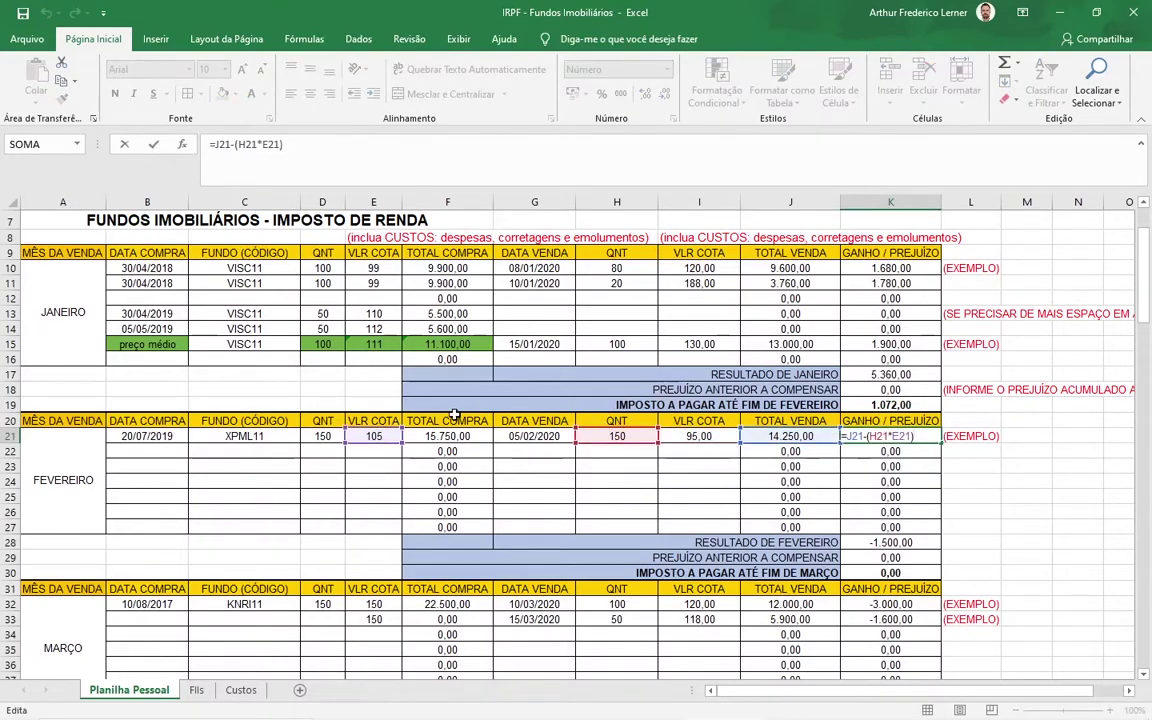
{"action": "key", "text": "Escape"}
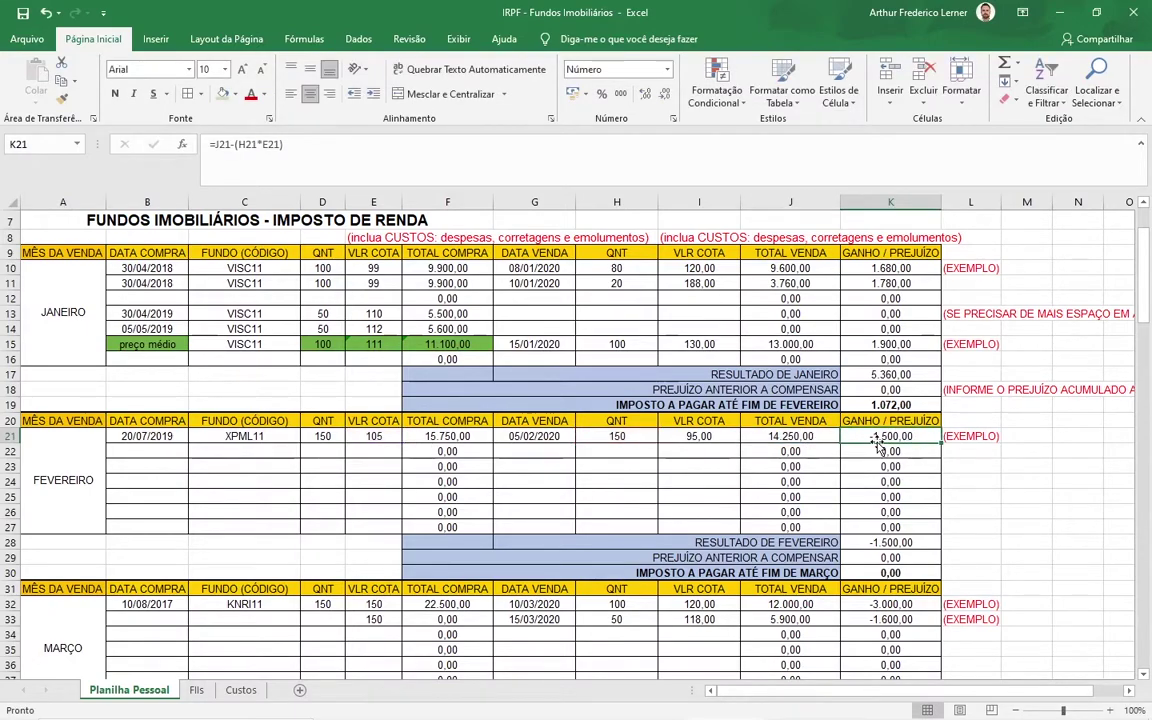
{"action": "key", "text": "F2"}
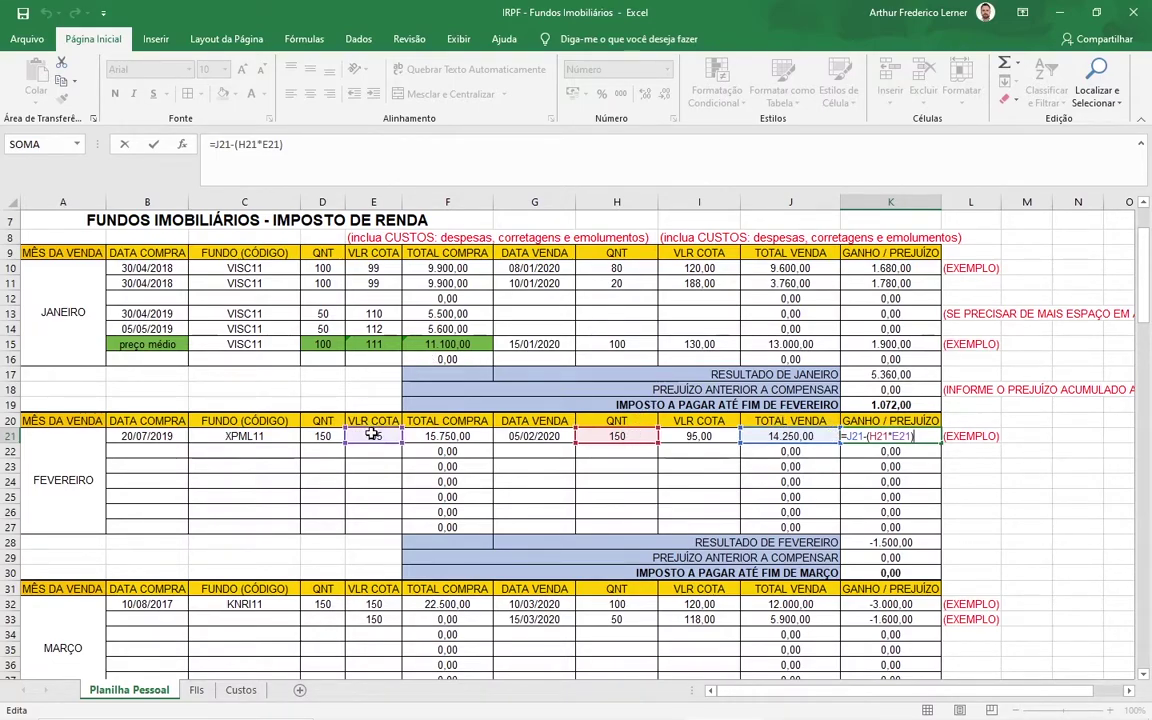
{"action": "key", "text": "Escape"}
{"action": "left_click", "coordinate": [870, 455]}
Step: Check RESULTADO DE FEVEREIRO in K28, and enter -1.500,00 as February's Resultado líquido do mês in IRPF 2021
{"action": "scroll", "coordinate": [860, 440], "scroll_direction": "down", "scroll_amount": 3}
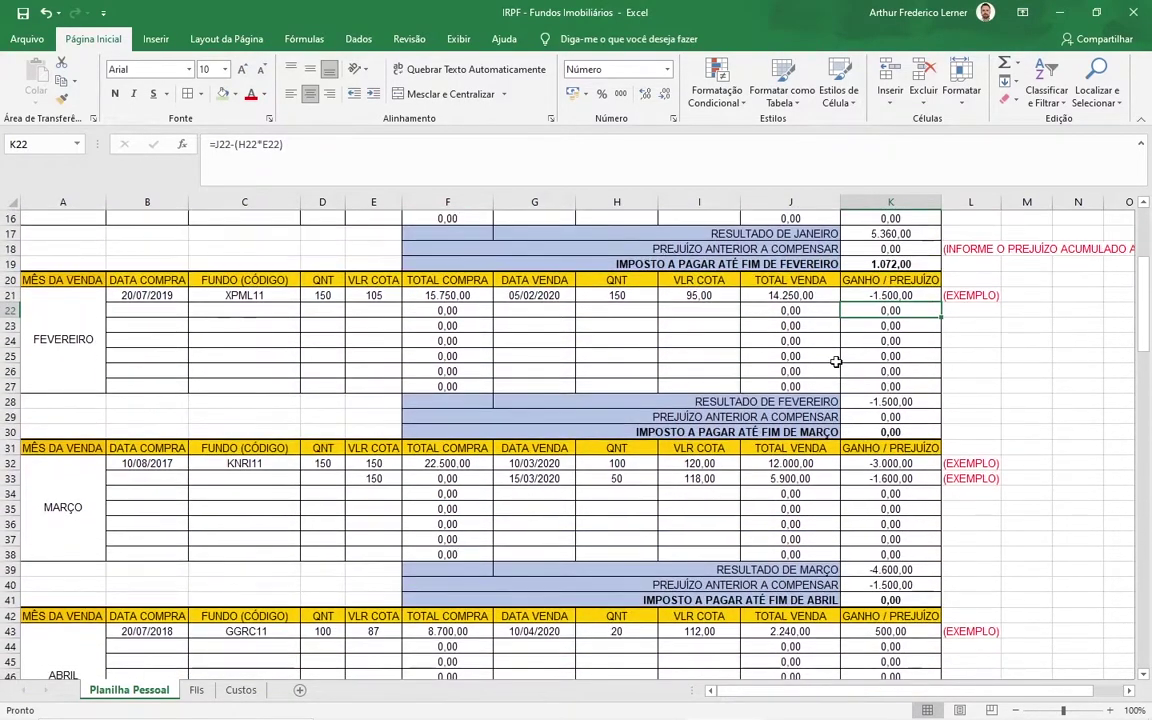
{"action": "left_click", "coordinate": [888, 402]}
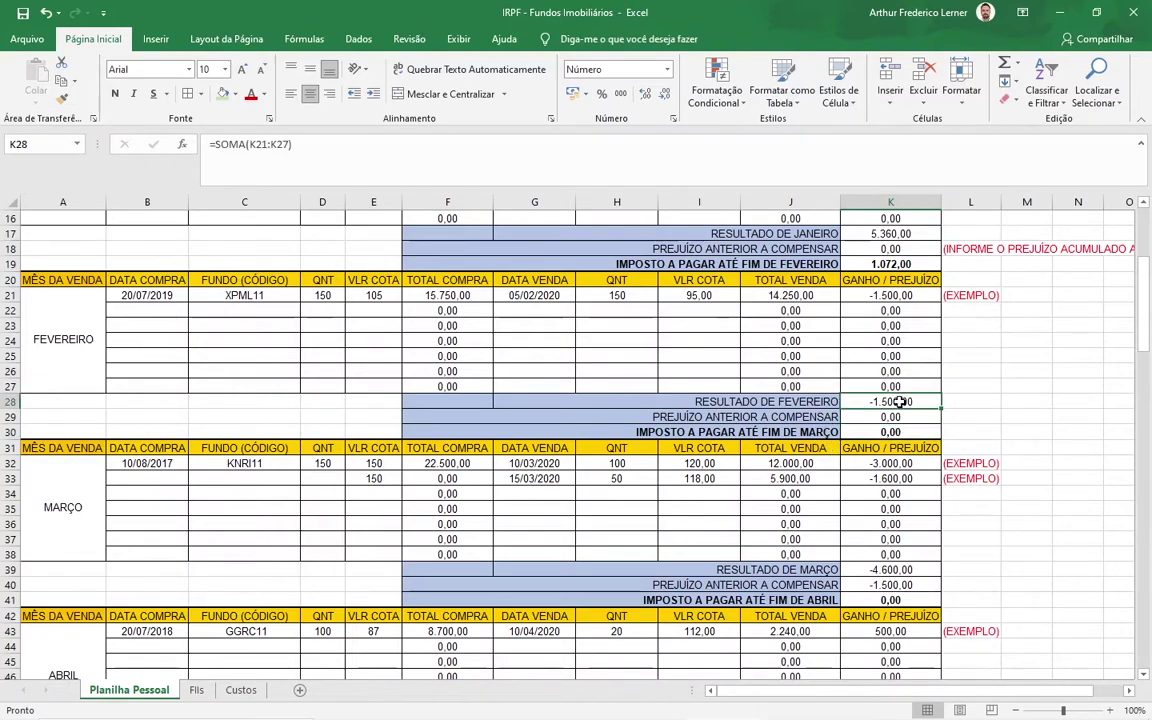
{"action": "key", "text": "alt+Tab"}
{"action": "left_click", "coordinate": [391, 351]}
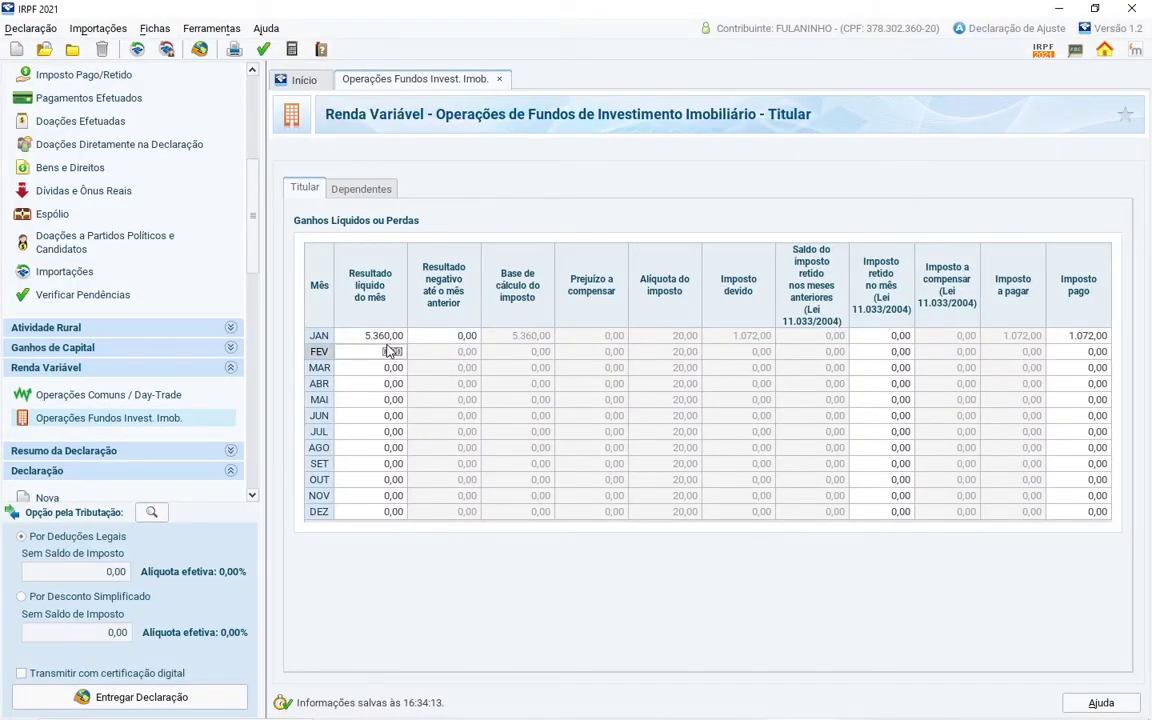
{"action": "type", "text": "-1500"}
{"action": "key", "text": "Tab"}
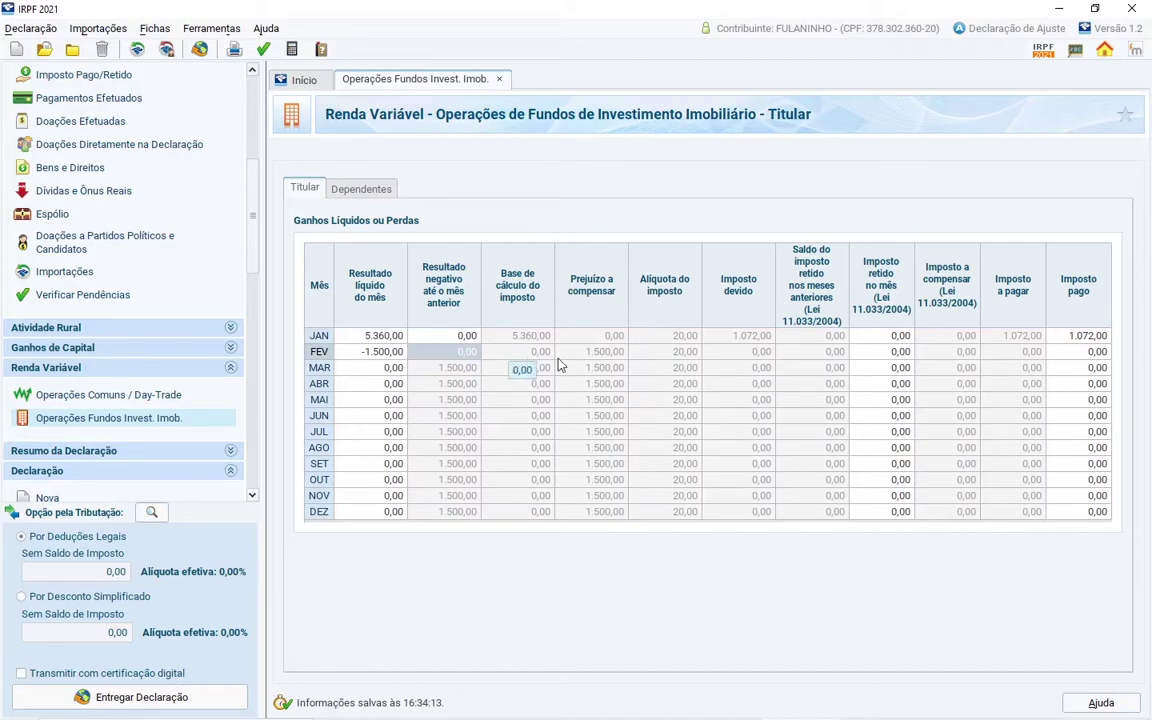
Step: Check February's Prejuízo a compensar, Alíquota do imposto and Imposto pago, and select March's Resultado líquido do mês
{"action": "left_click", "coordinate": [598, 354]}
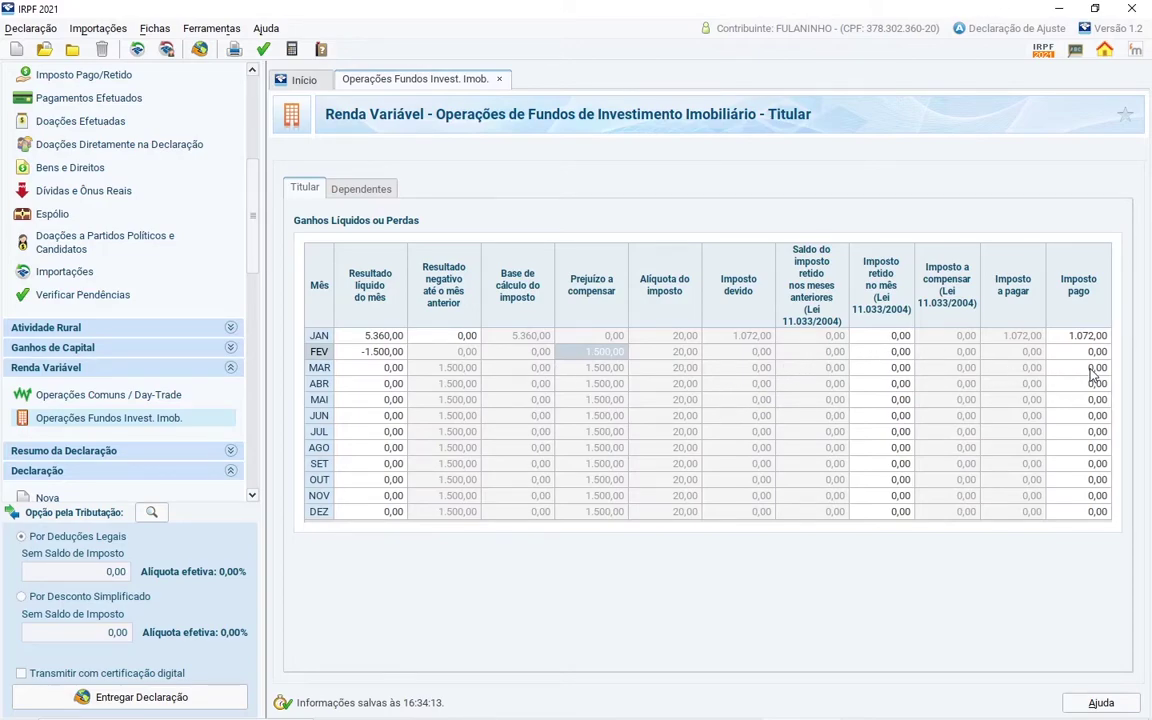
{"action": "key", "text": "Tab"}
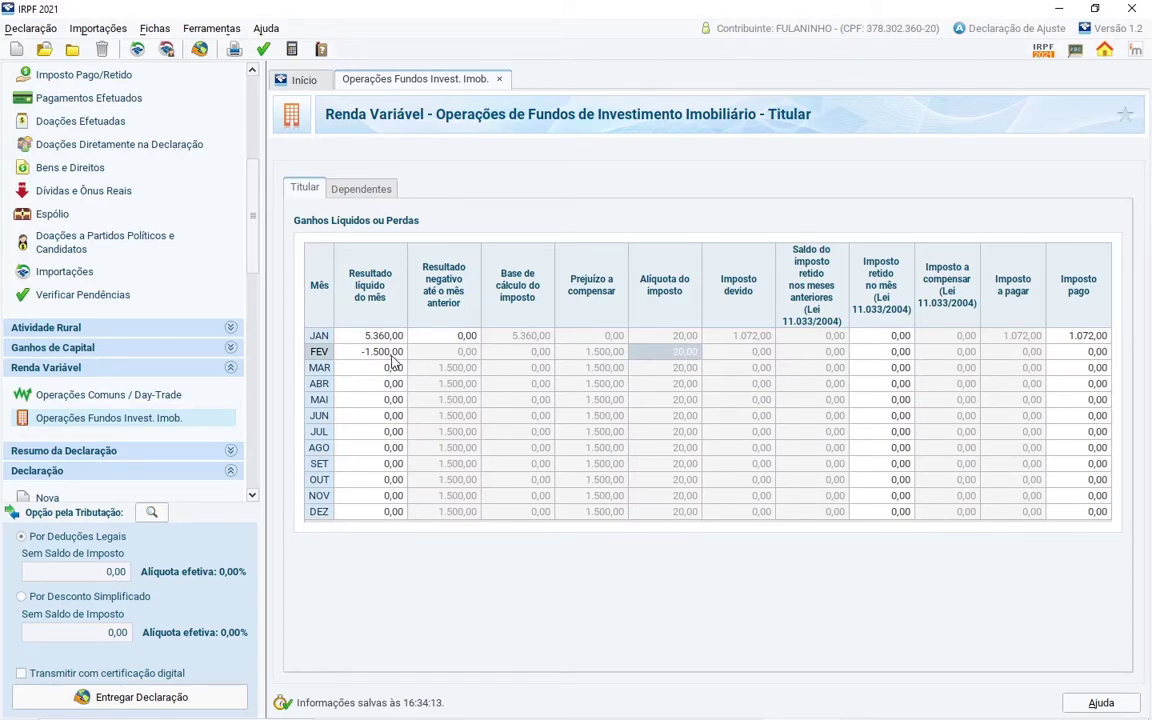
{"action": "left_click", "coordinate": [1095, 352]}
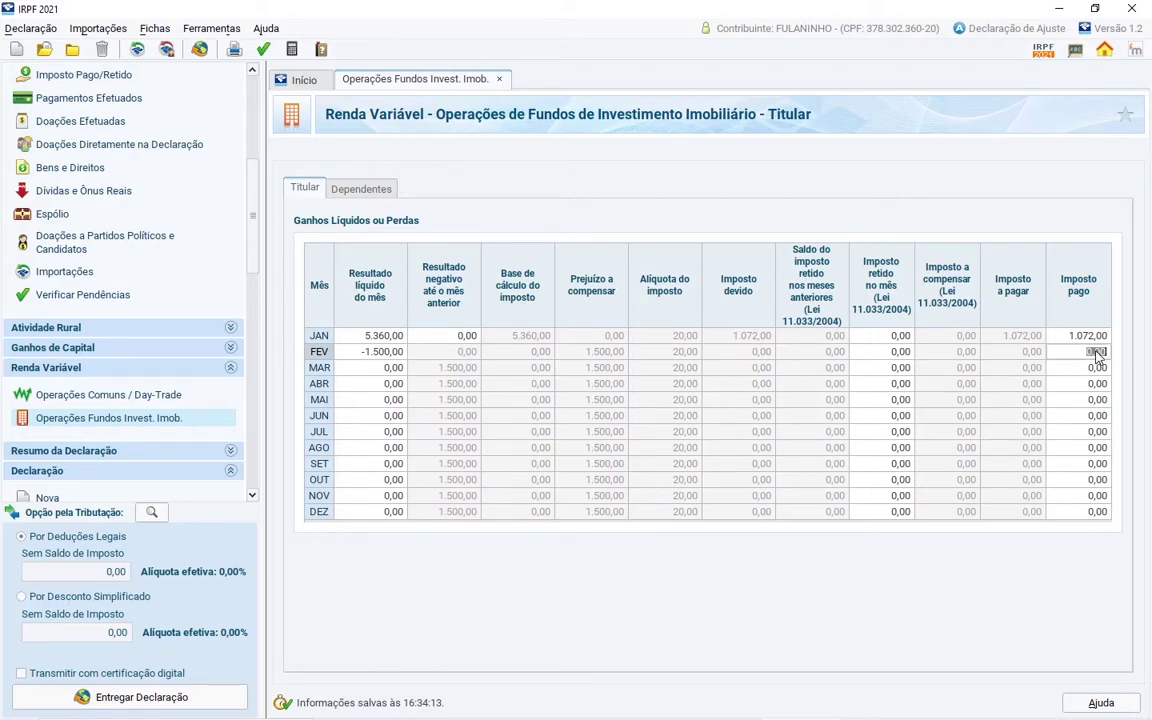
{"action": "left_click", "coordinate": [380, 368]}
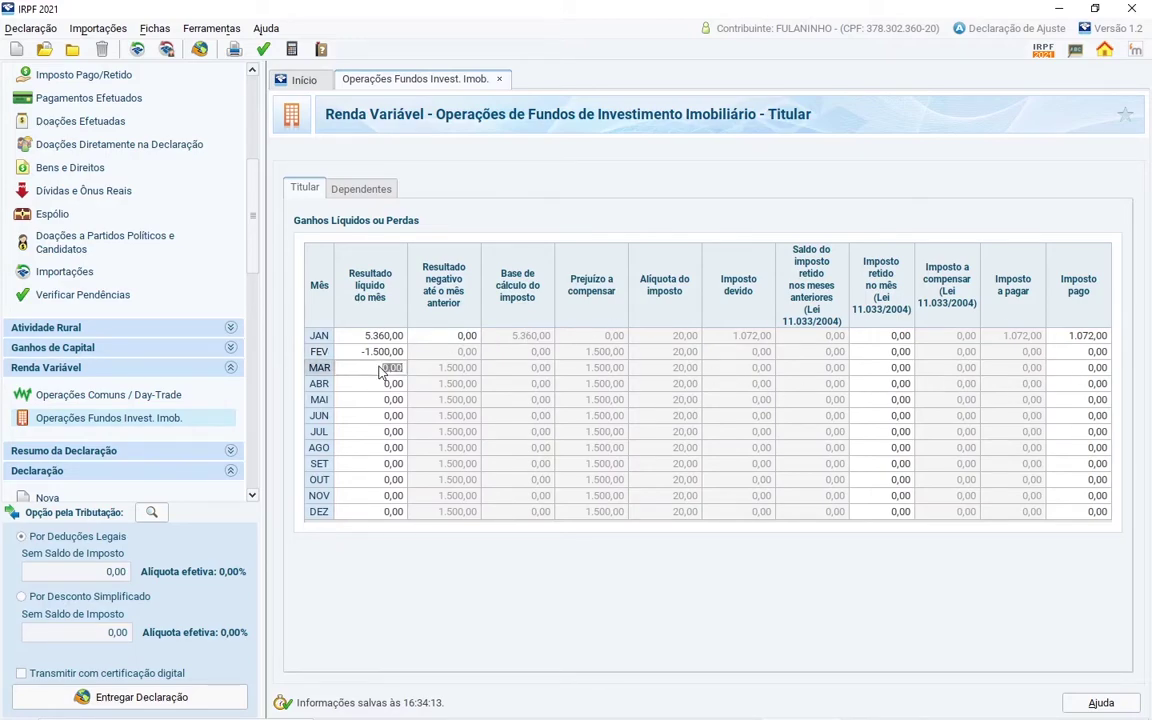
Step: Switch to the Excel workbook and review March's KNRI11 purchase quantity and TOTAL COMPRA
{"action": "key", "text": "alt+Tab"}
{"action": "scroll", "coordinate": [283, 463], "scroll_direction": "down", "scroll_amount": 1}
{"action": "left_click", "coordinate": [257, 457]}
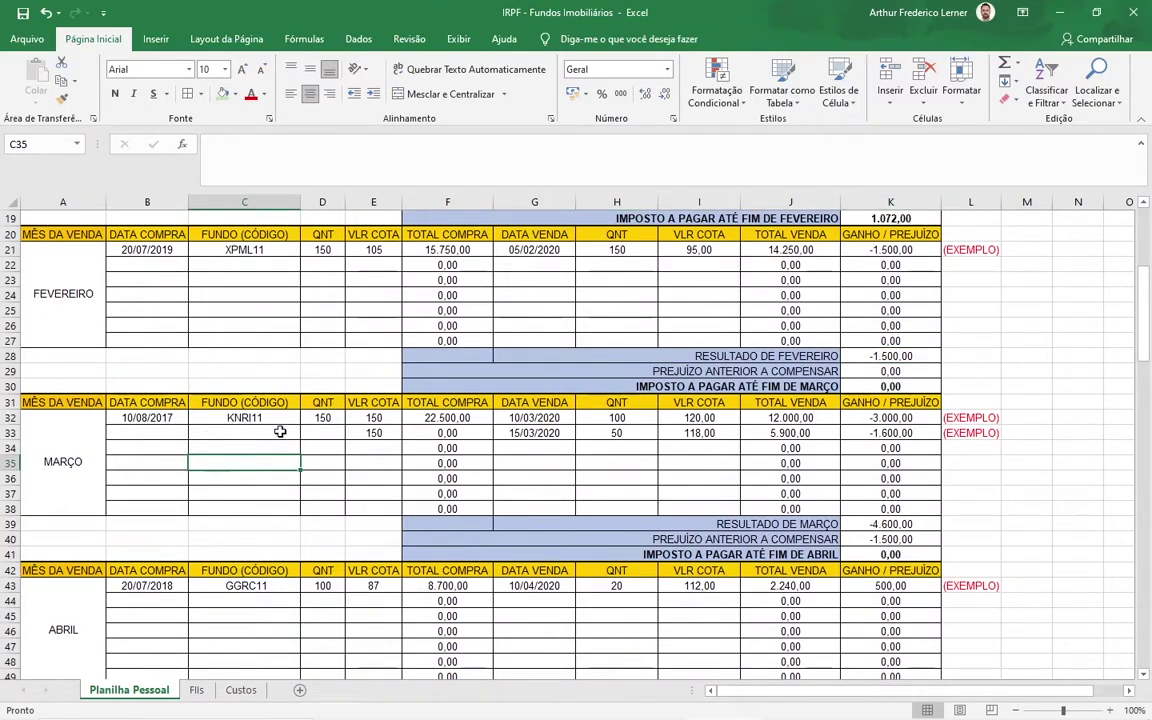
{"action": "left_click", "coordinate": [320, 418]}
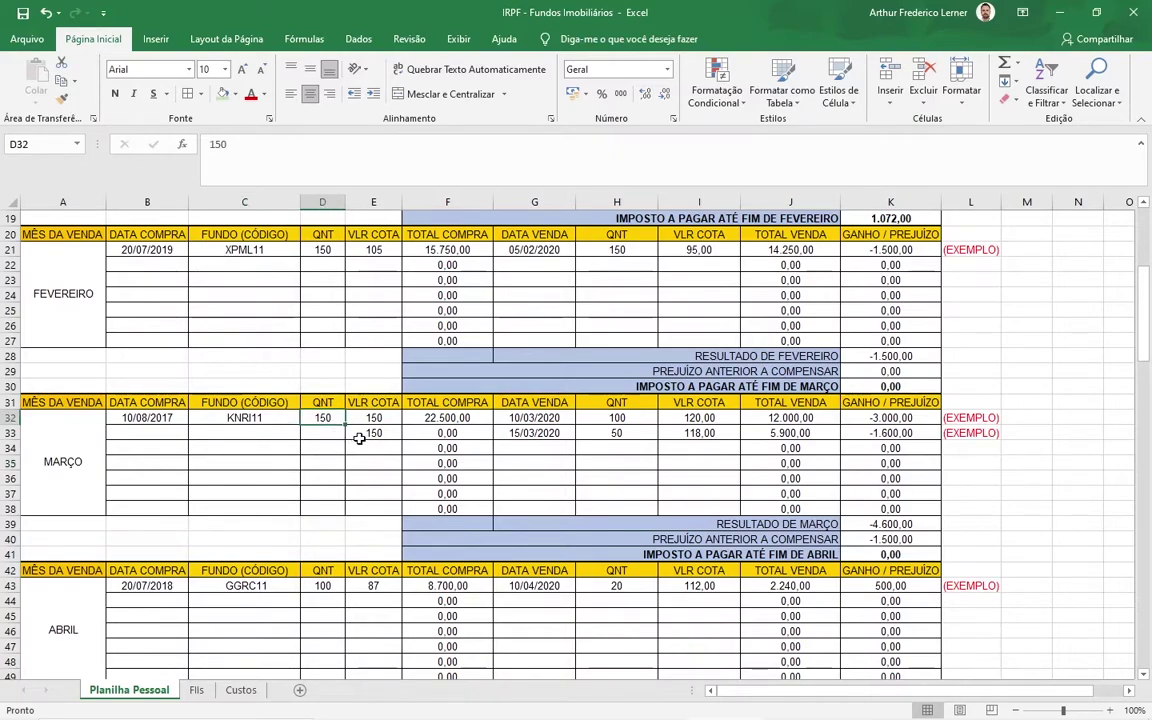
{"action": "left_click", "coordinate": [445, 418]}
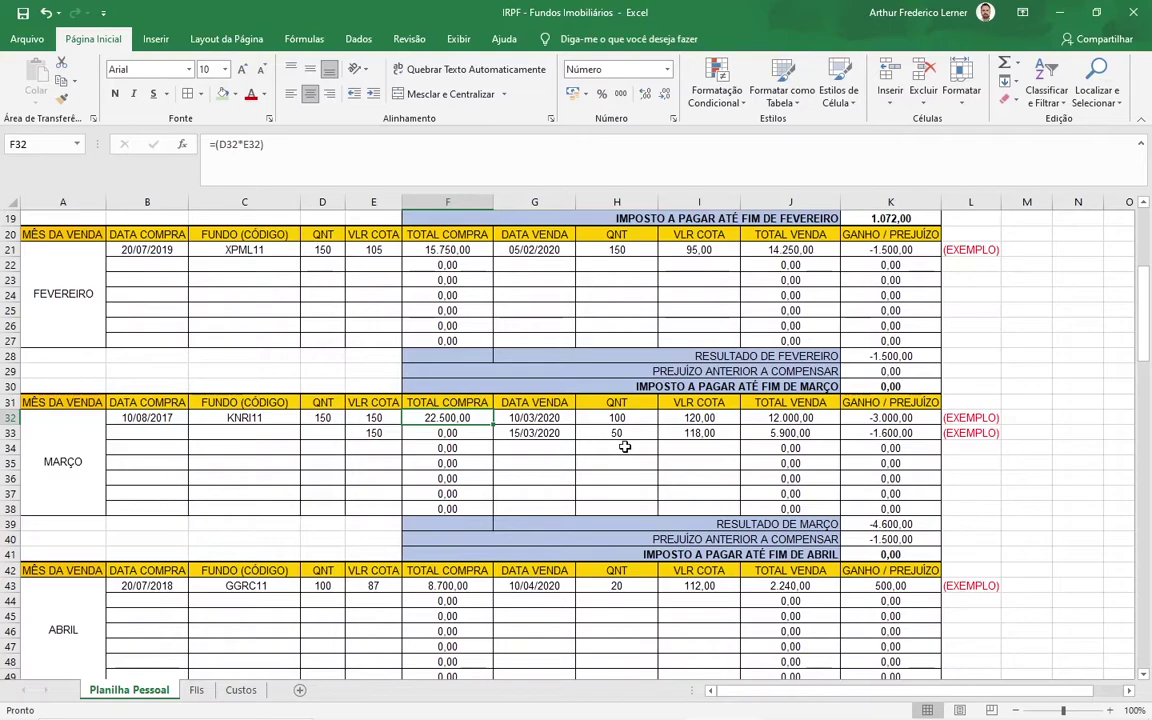
Step: Compare the quantities of both March KNRI11 sales, and examine the first sale's unit value, TOTAL VENDA and GANHO / PREJUÍZO
{"action": "key", "text": "Right"}
{"action": "key", "text": "Right"}
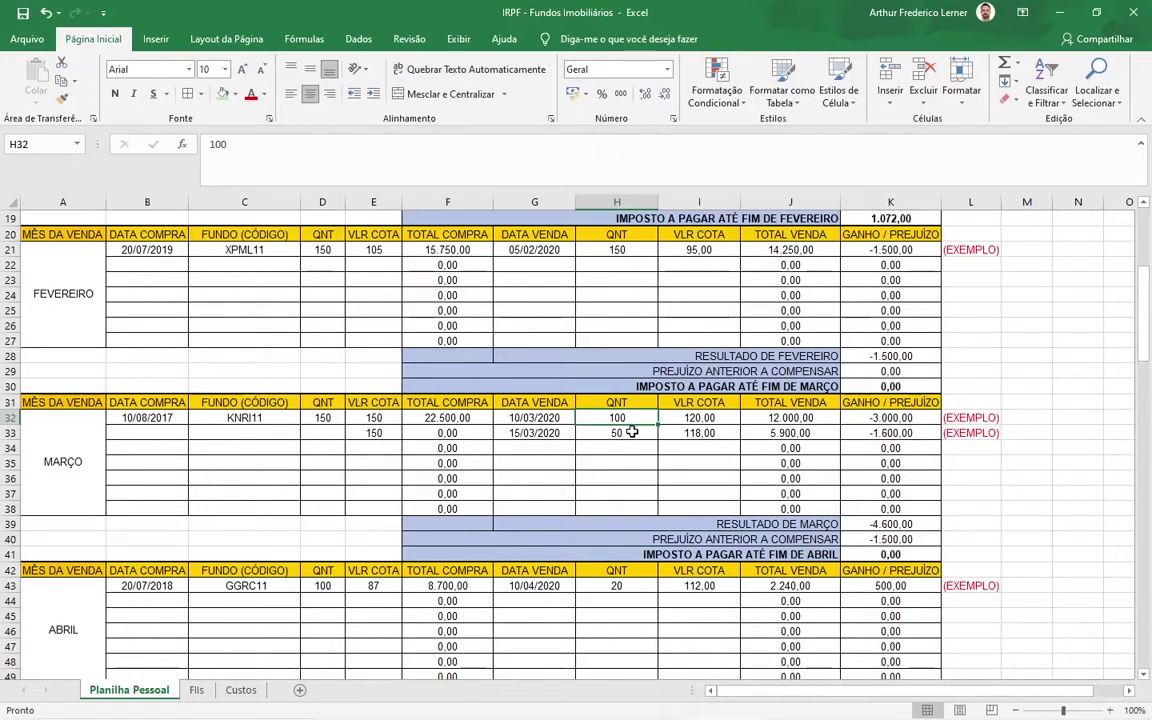
{"action": "left_click", "coordinate": [630, 433]}
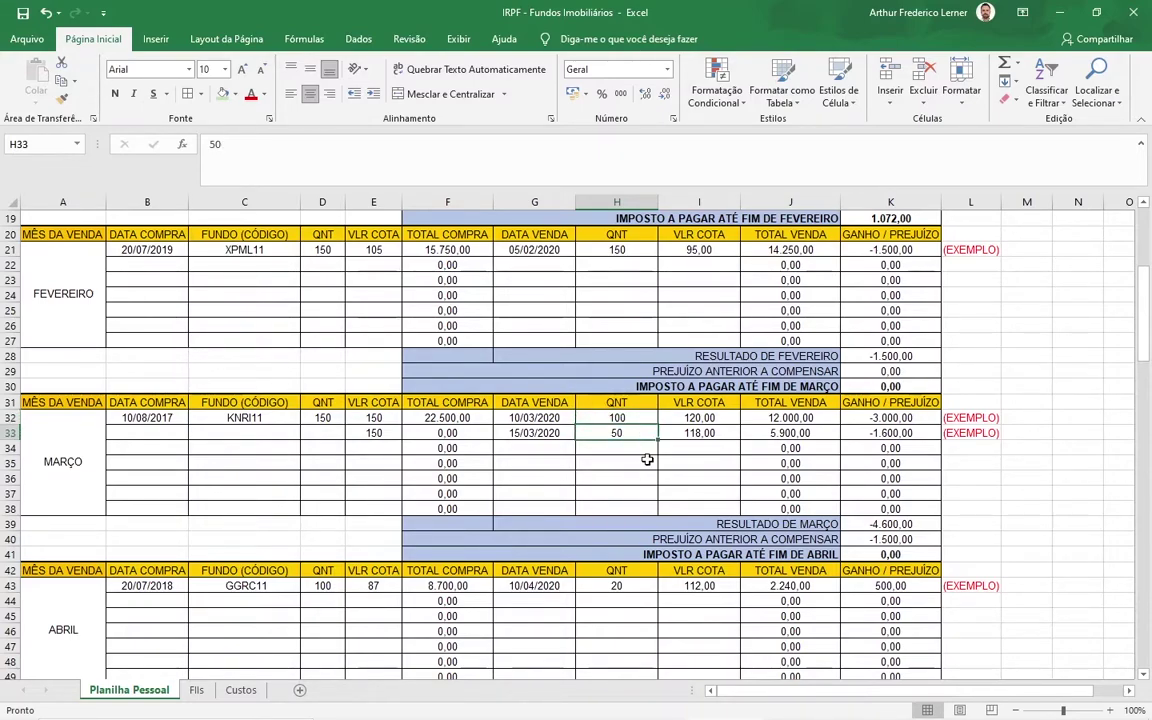
{"action": "left_click", "coordinate": [712, 418]}
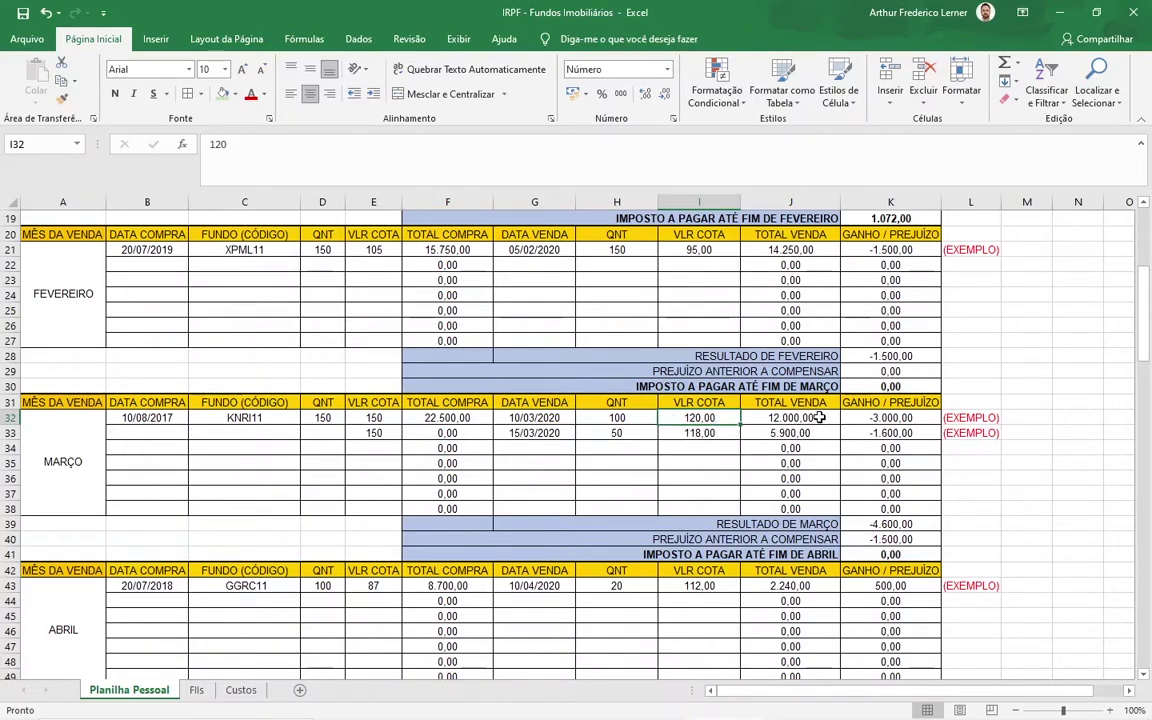
{"action": "key", "text": "Right"}
{"action": "key", "text": "Right"}
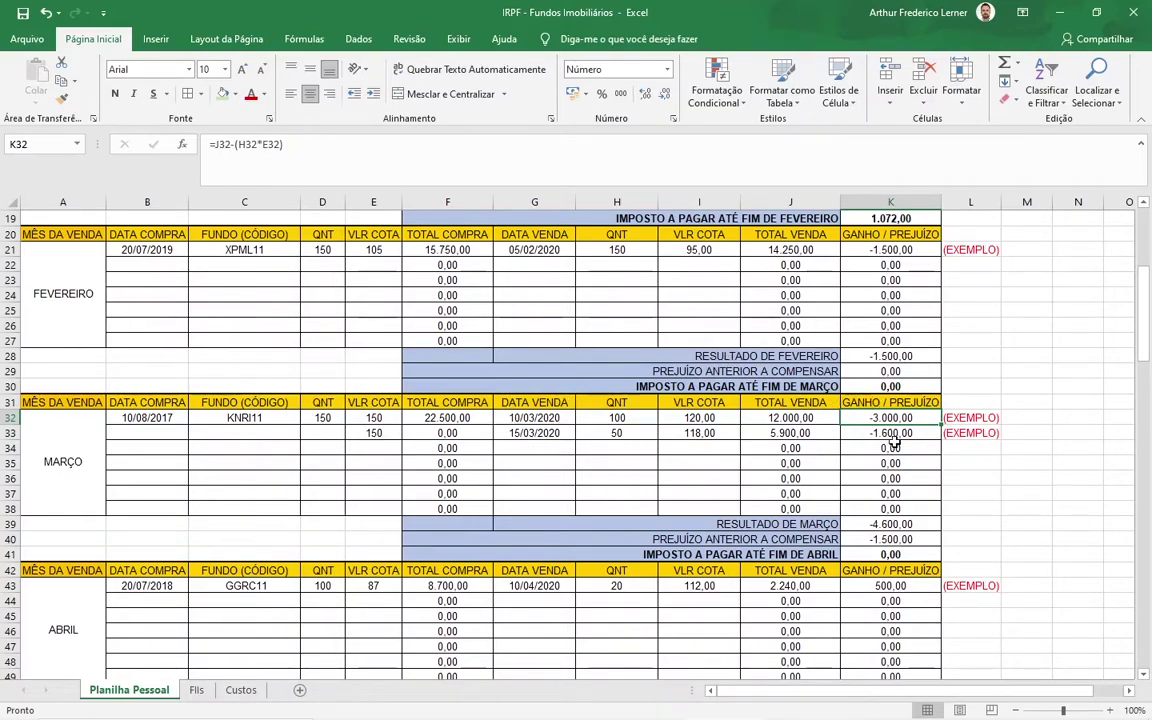
Step: Examine March's second KNRI11 sale: its quantity, the repeated purchase unit value in E33, and the GANHO / PREJUÍZO formula in K33
{"action": "left_click", "coordinate": [616, 432]}
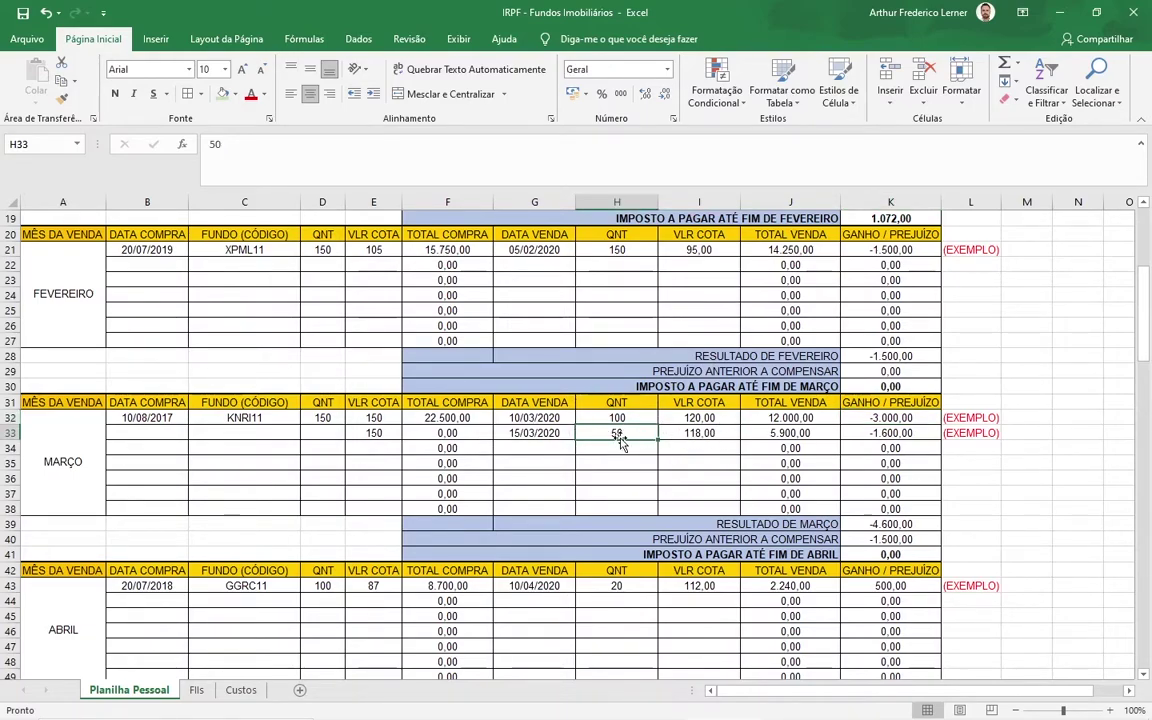
{"action": "key", "text": "Down"}
{"action": "key", "text": "Down"}
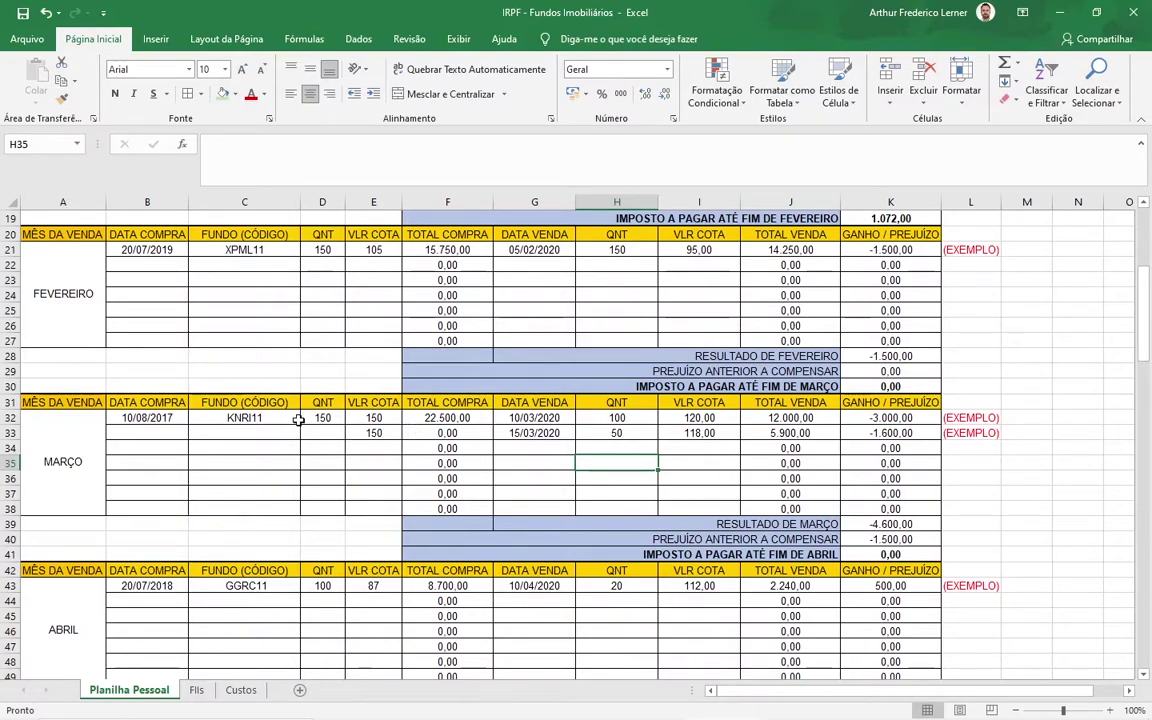
{"action": "left_click", "coordinate": [373, 435]}
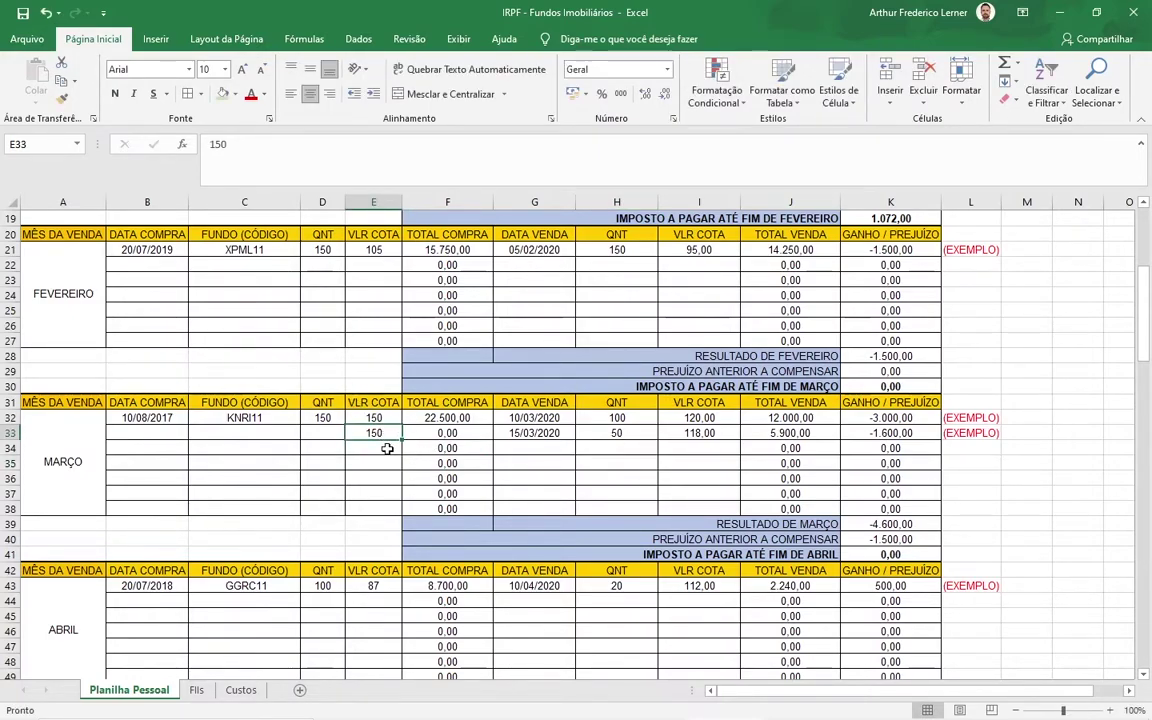
{"action": "left_click", "coordinate": [377, 418]}
{"action": "left_click", "coordinate": [375, 434]}
{"action": "left_click", "coordinate": [887, 433]}
{"action": "double_click", "coordinate": [887, 433]}
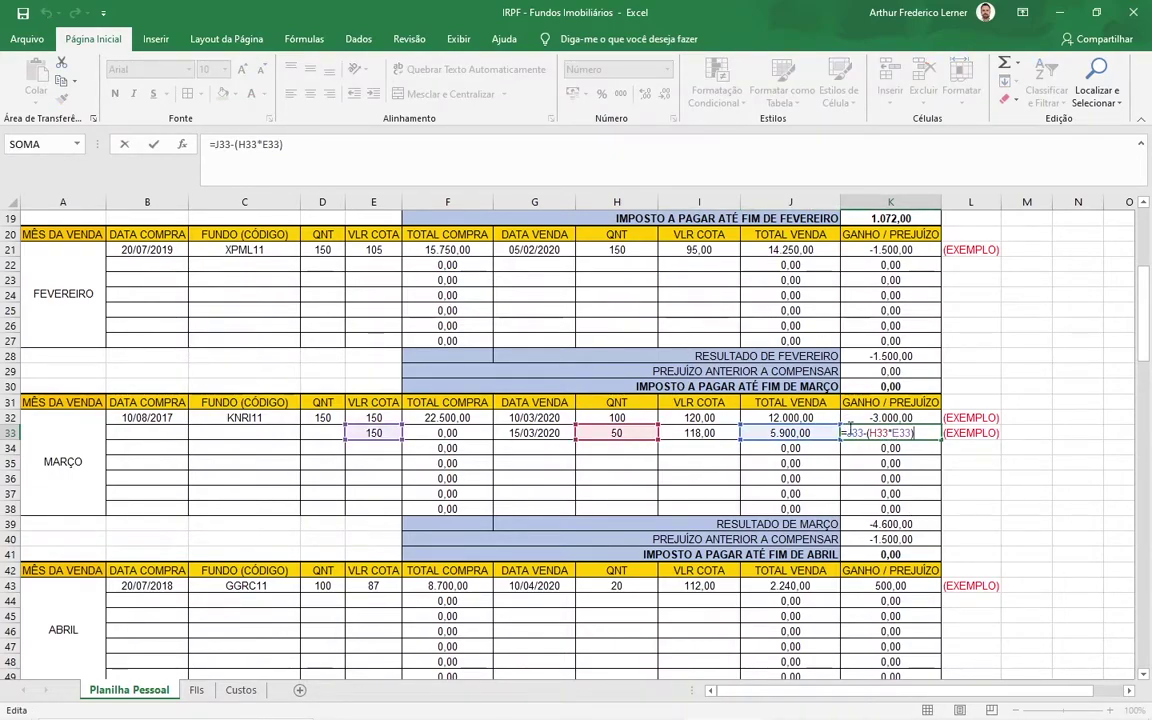
{"action": "key", "text": "Escape"}
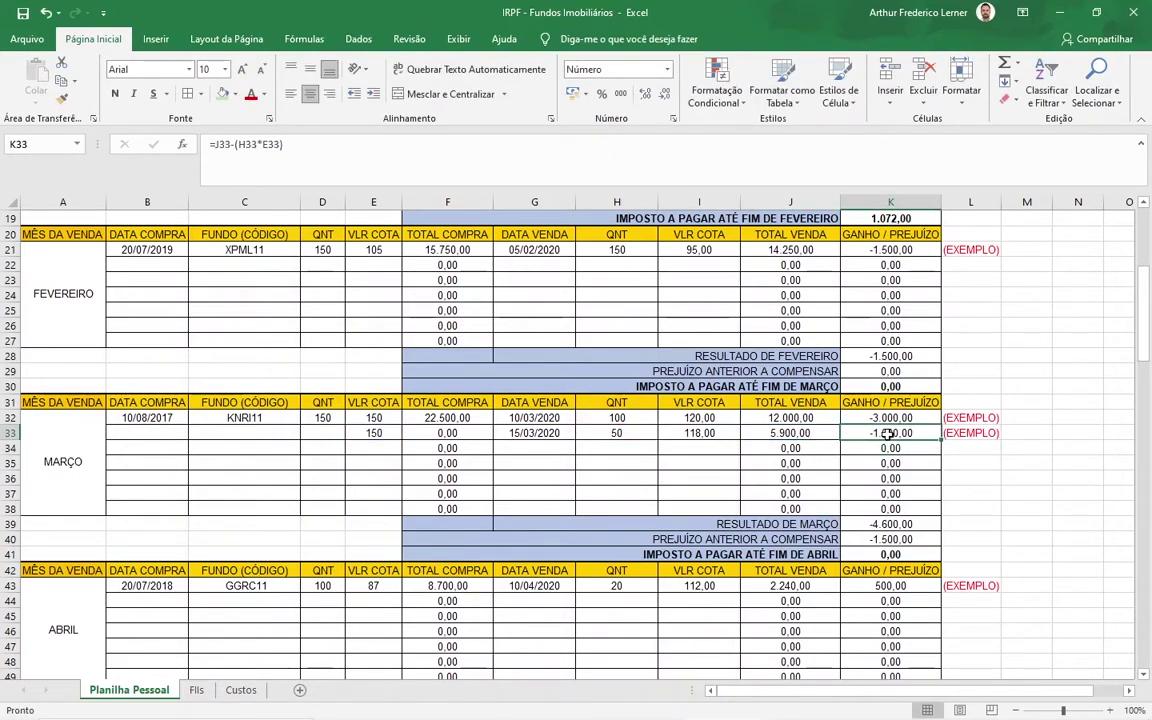
Step: Inspect the GANHO / PREJUÍZO formula of March's second KNRI11 sale in K33 and the RESULTADO DE MARÇO sum in K39
{"action": "double_click", "coordinate": [887, 435]}
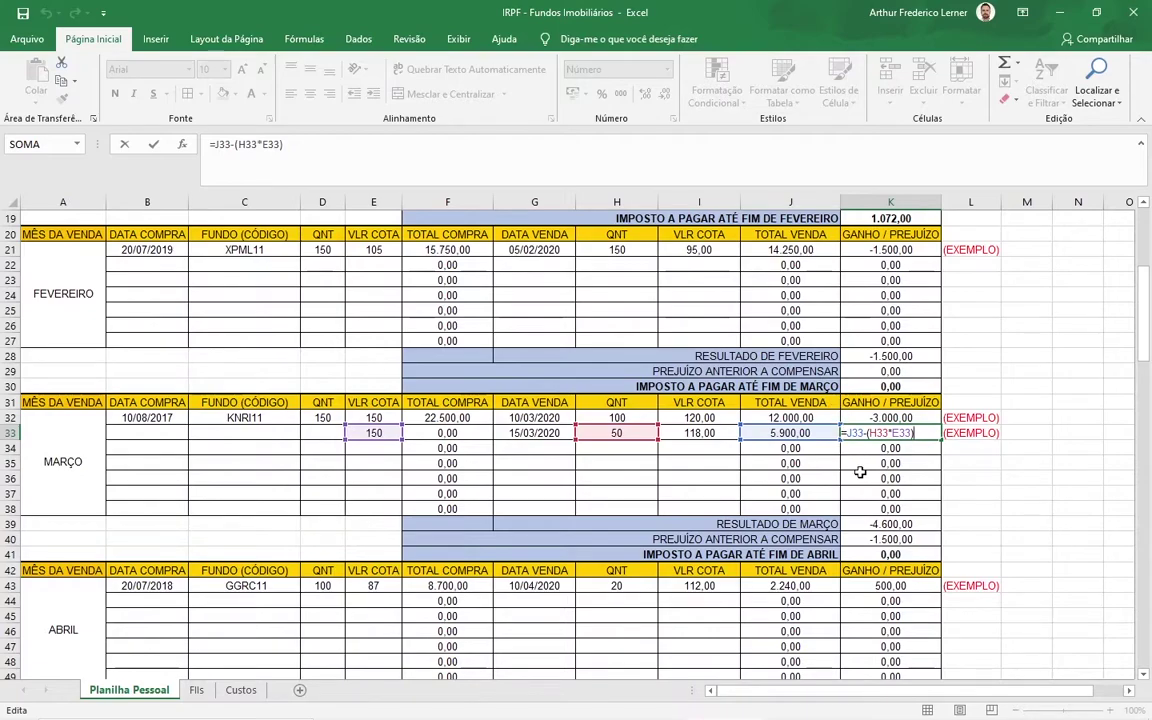
{"action": "key", "text": "Escape"}
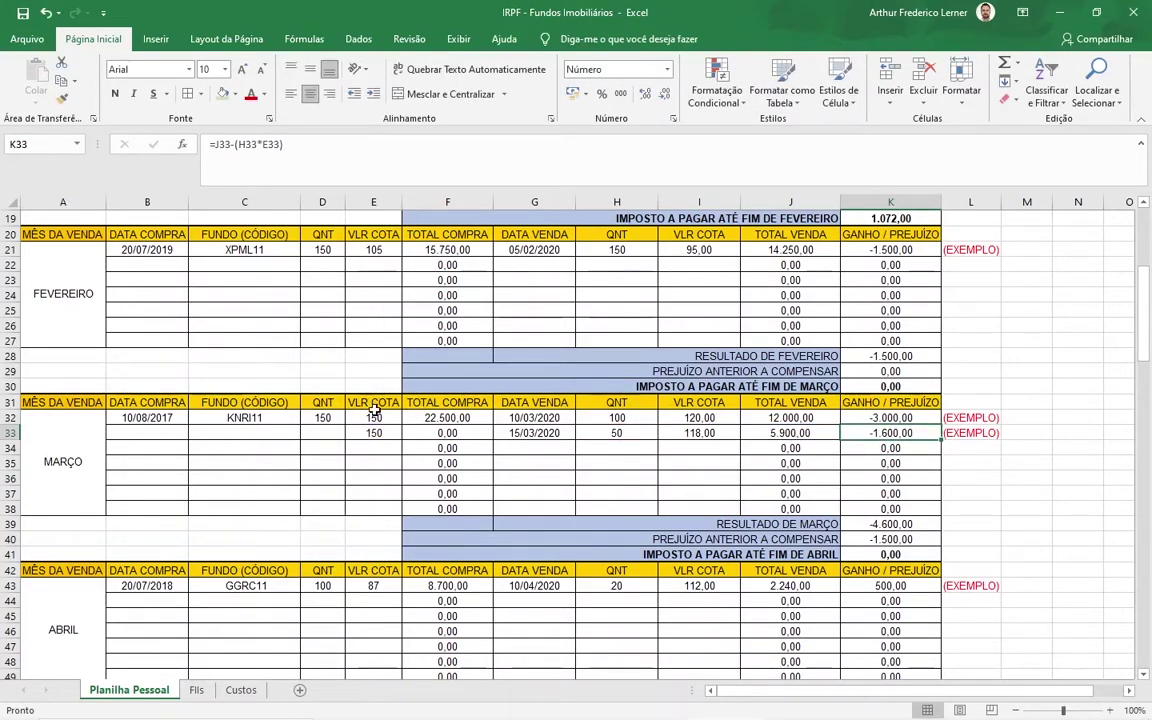
{"action": "left_click", "coordinate": [863, 477]}
{"action": "scroll", "coordinate": [864, 460], "scroll_direction": "down", "scroll_amount": 1}
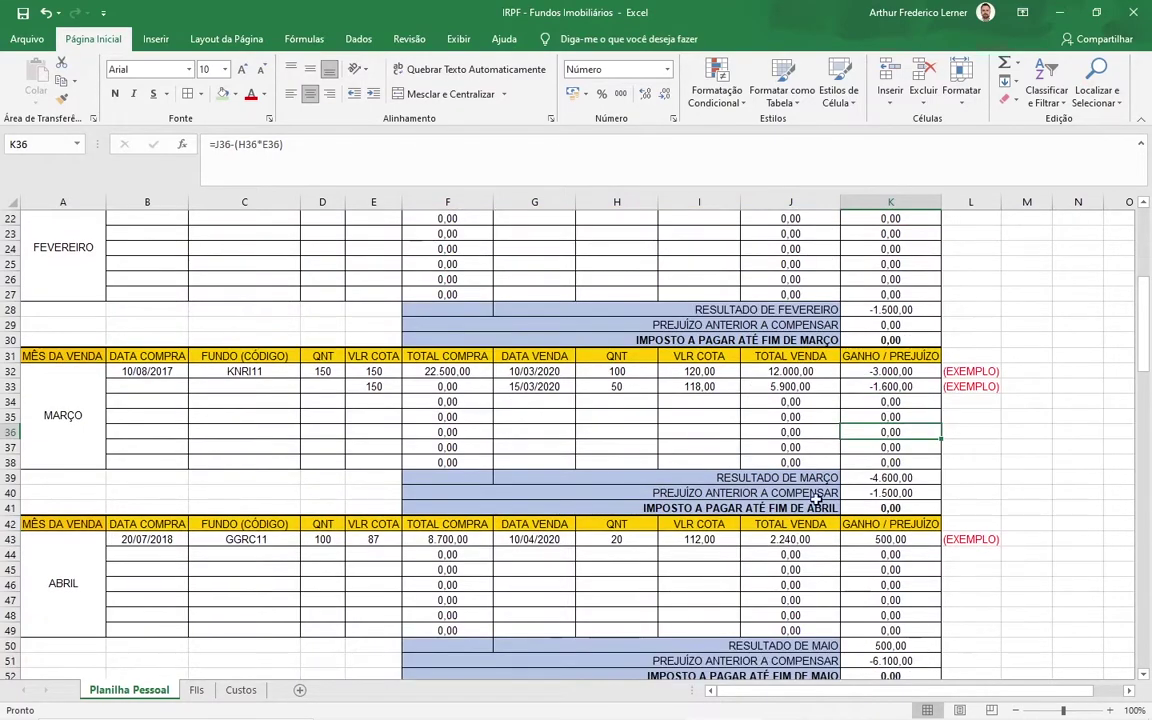
{"action": "left_click", "coordinate": [912, 477]}
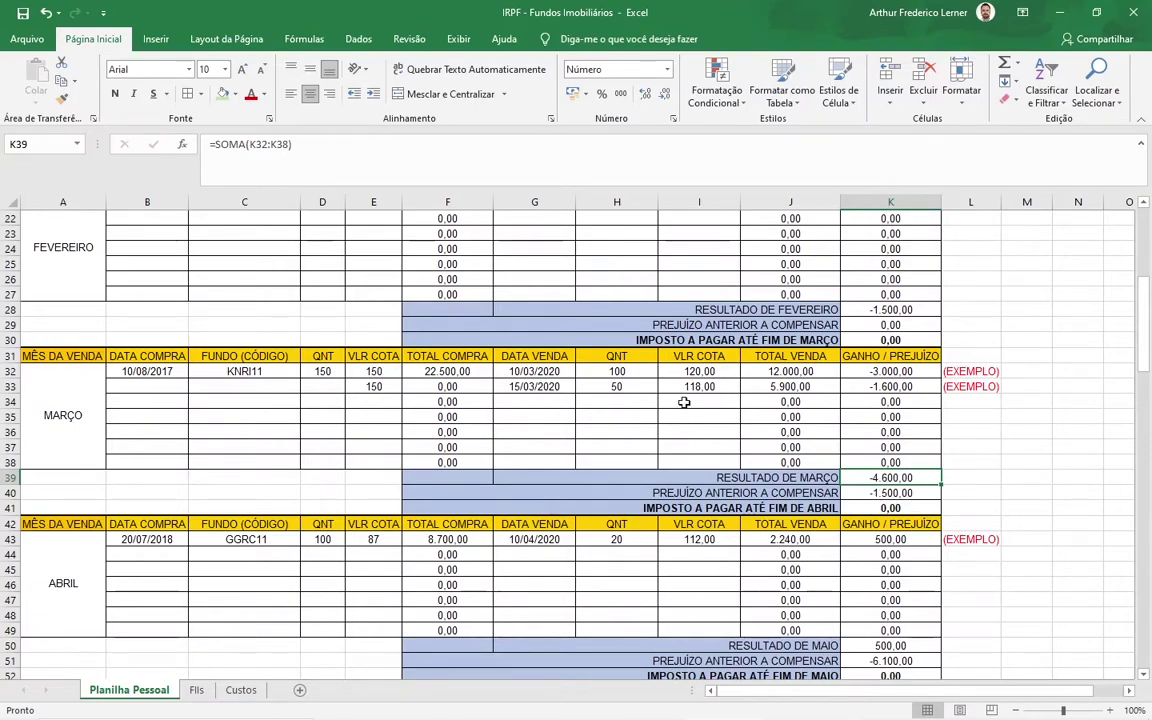
Step: Switch to IRPF 2021, set March's Resultado líquido do mês to -4.600,00 and check that month's Prejuízo a compensar
{"action": "key", "text": "alt+Tab"}
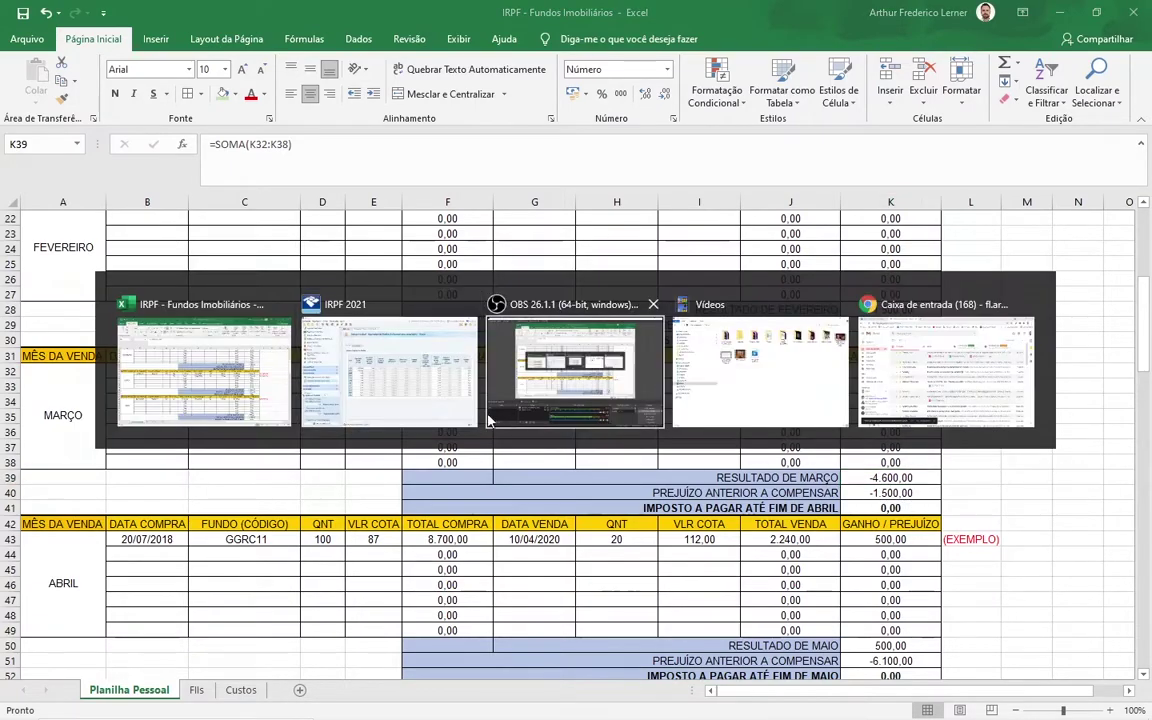
{"action": "left_click", "coordinate": [391, 370]}
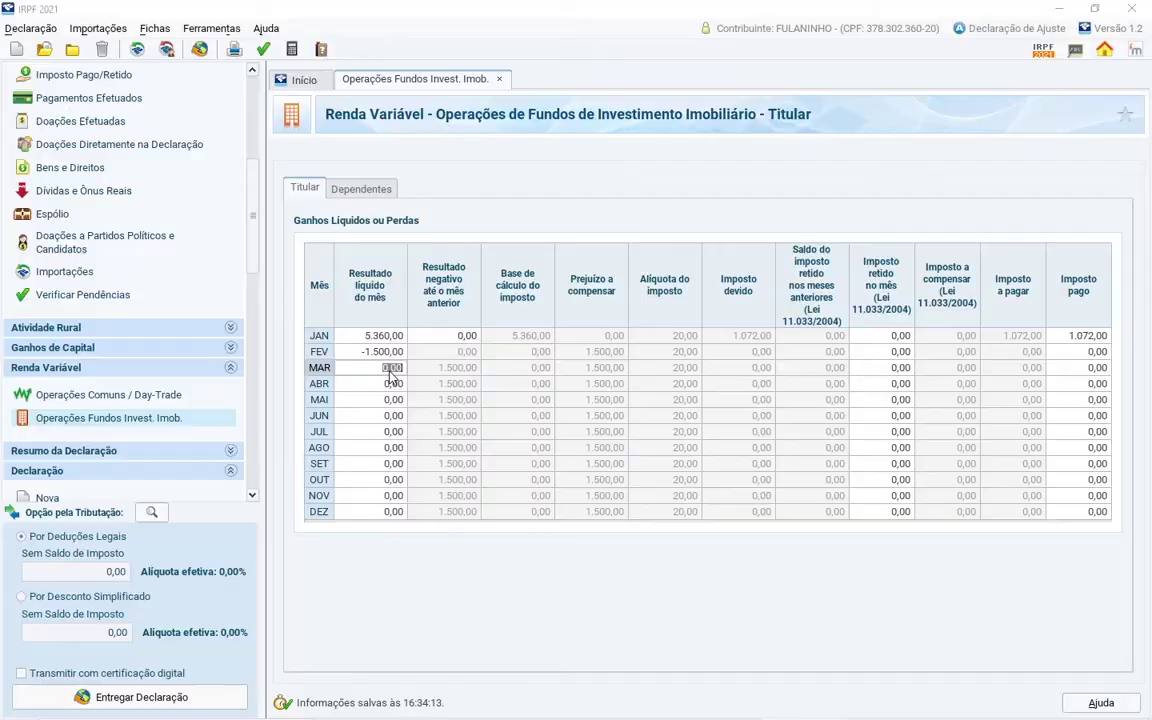
{"action": "key", "text": "alt+Tab"}
{"action": "key", "text": "alt+Tab"}
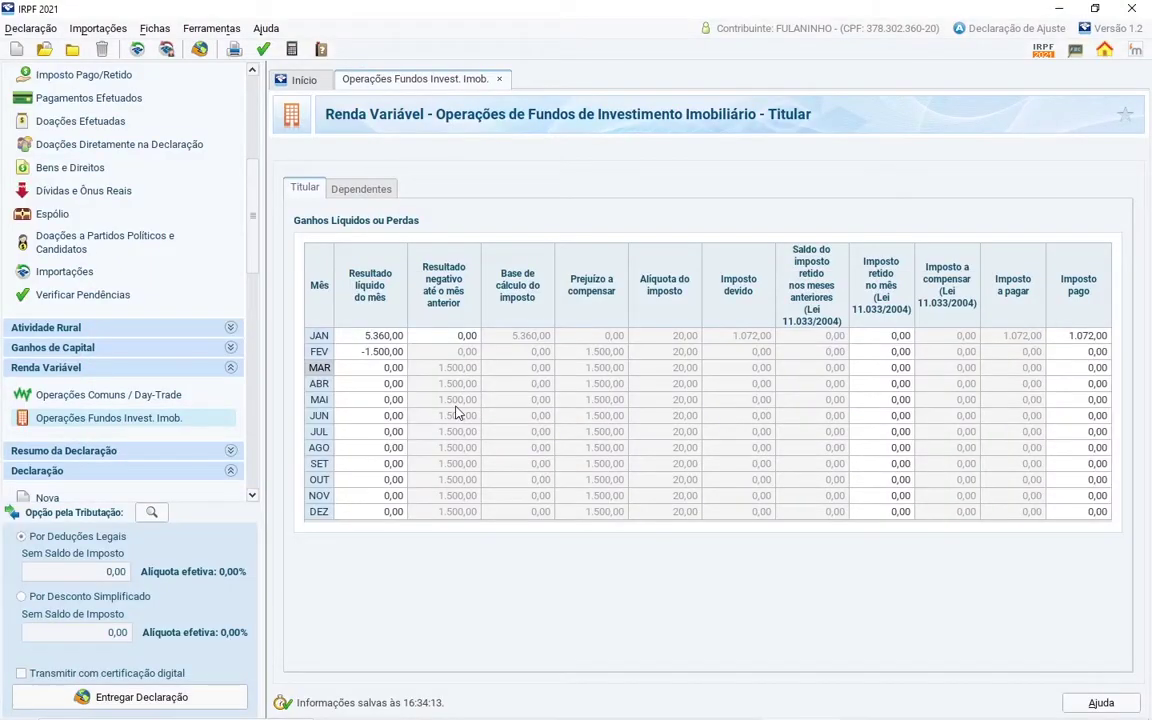
{"action": "left_click", "coordinate": [396, 370]}
{"action": "type", "text": "-4.600"}
{"action": "key", "text": "Tab"}
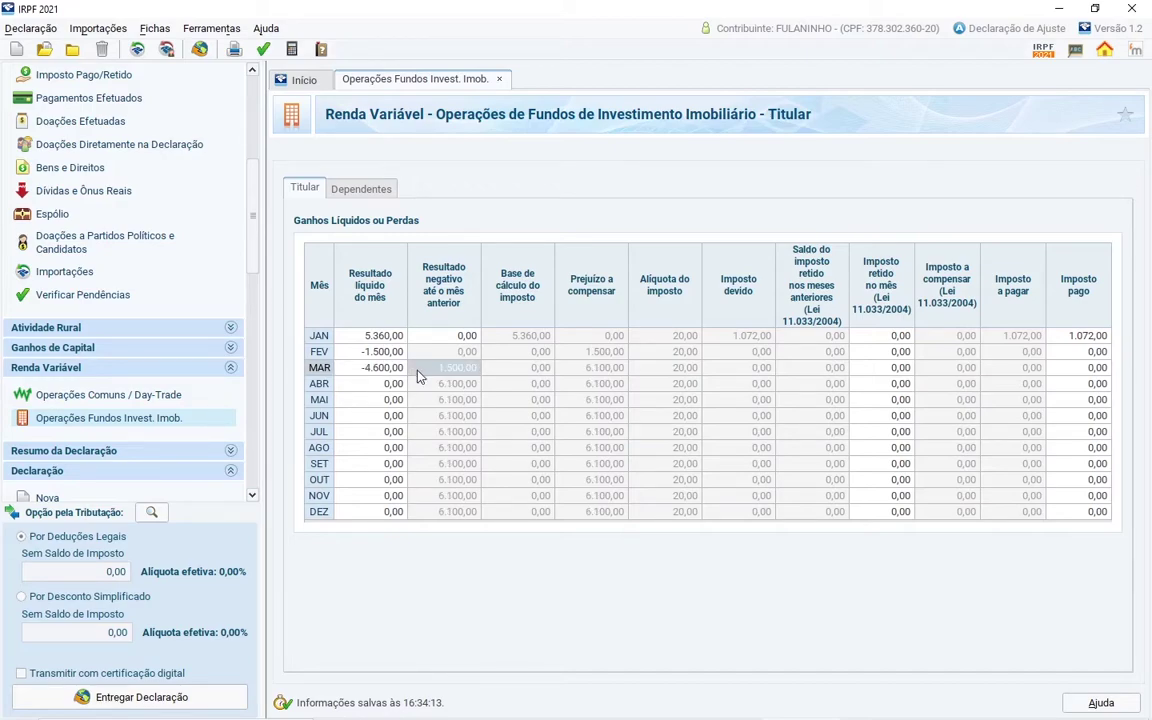
{"action": "left_click", "coordinate": [609, 370]}
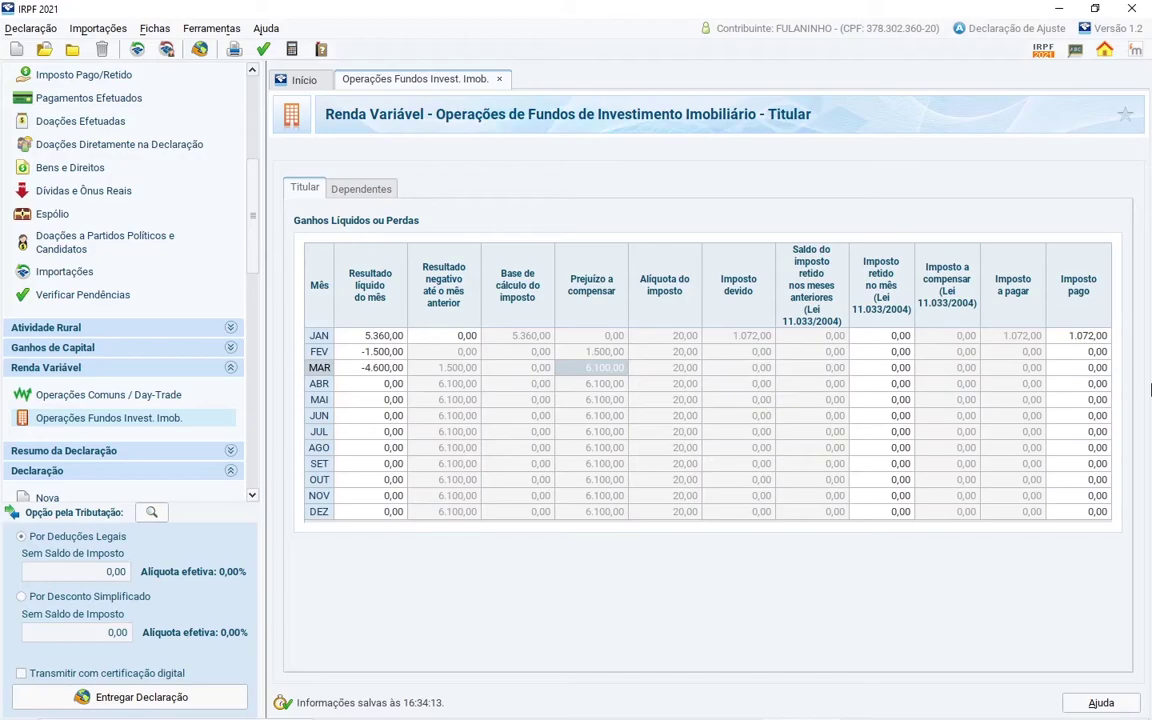
Step: Switch to the Excel workbook and review April's GGRC11 sale, including its unit sale value and GANHO / PREJUÍZO
{"action": "key", "text": "alt+Tab"}
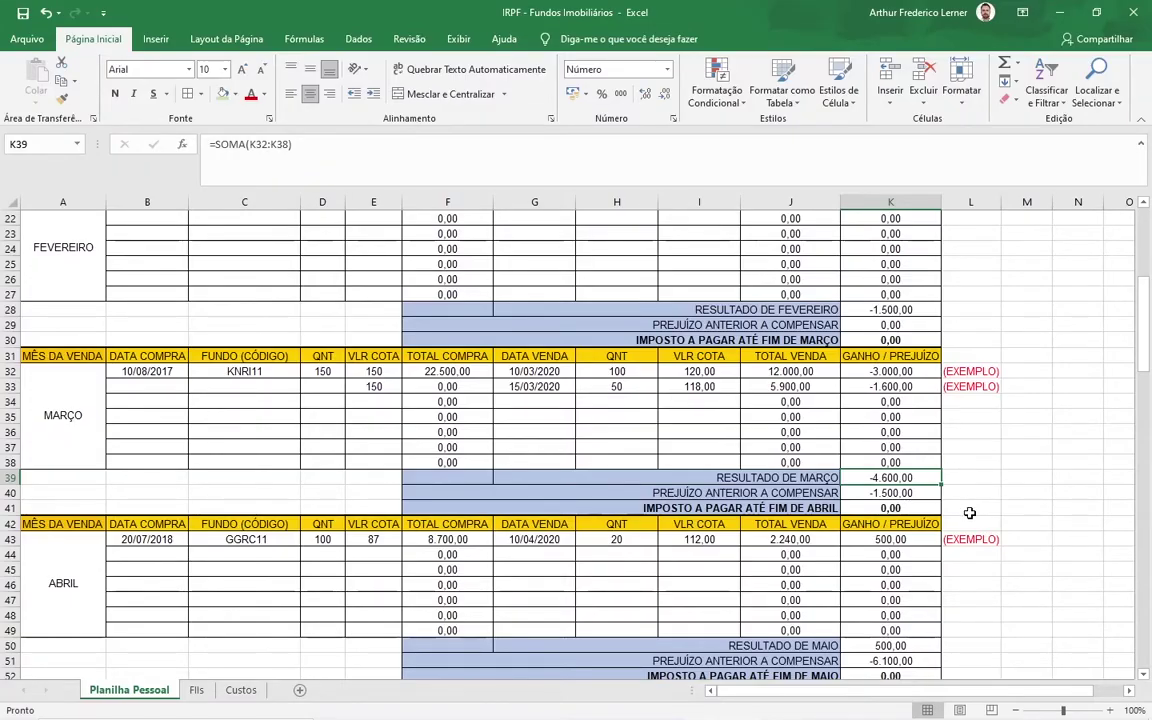
{"action": "scroll", "coordinate": [637, 467], "scroll_direction": "down", "scroll_amount": 1}
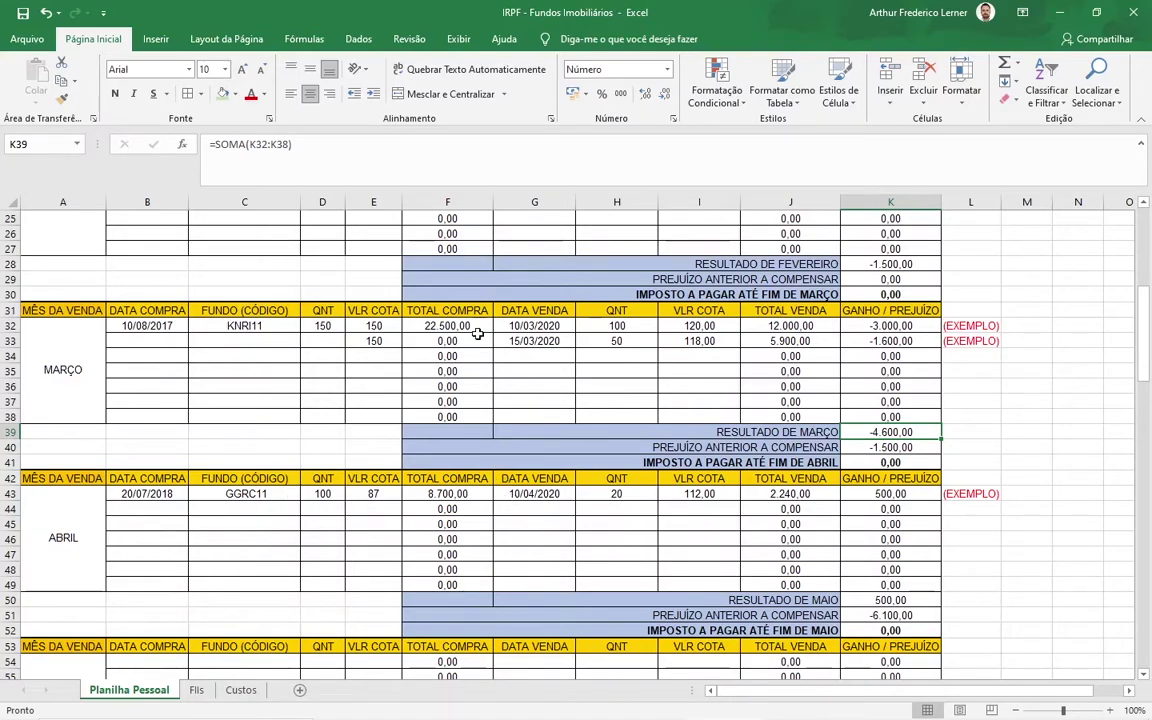
{"action": "left_click", "coordinate": [260, 510]}
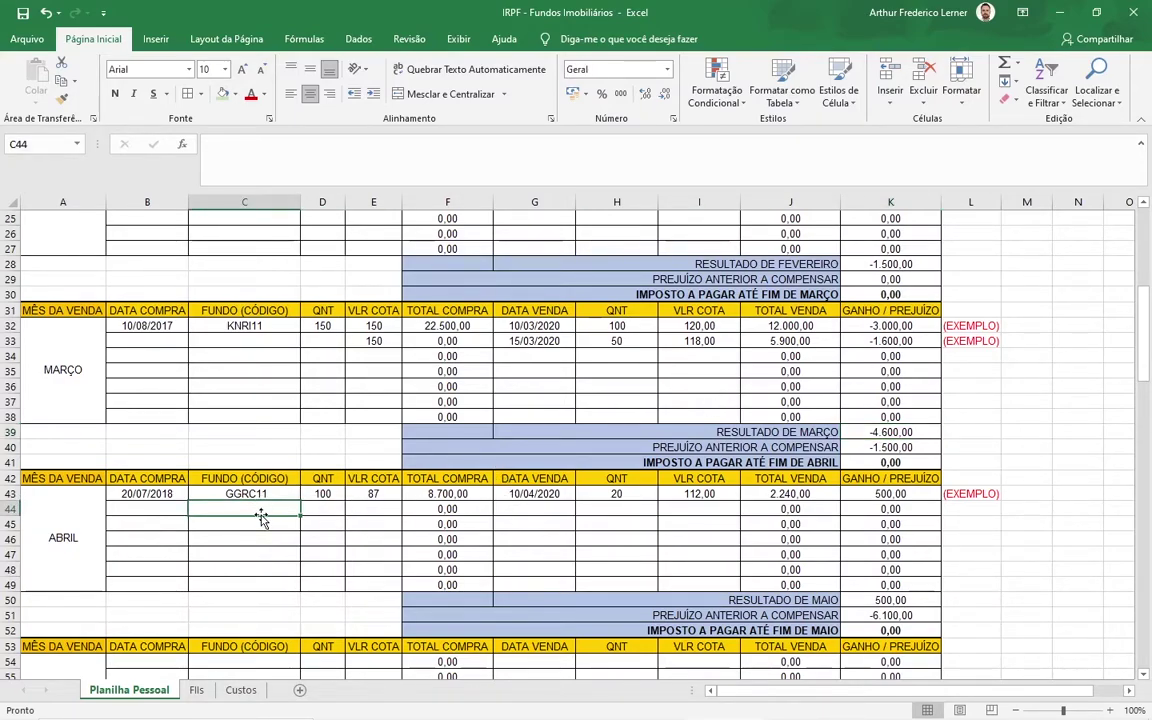
{"action": "key", "text": "alt+Tab"}
{"action": "key", "text": "Escape"}
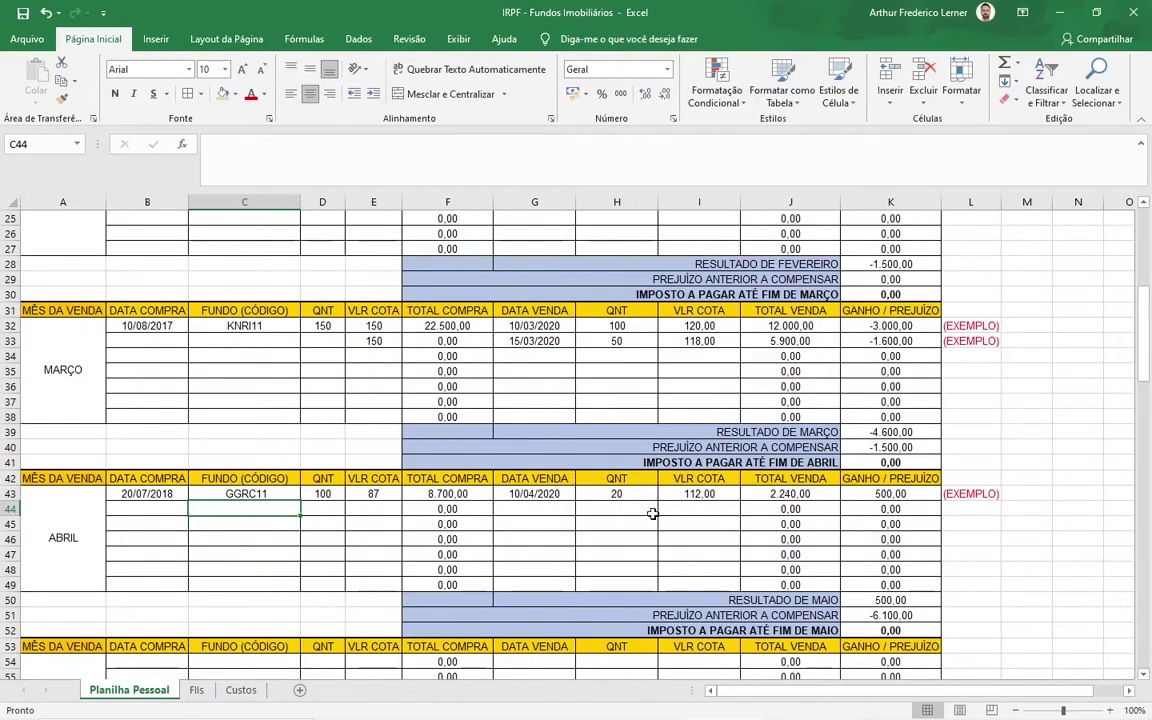
{"action": "left_click", "coordinate": [694, 495]}
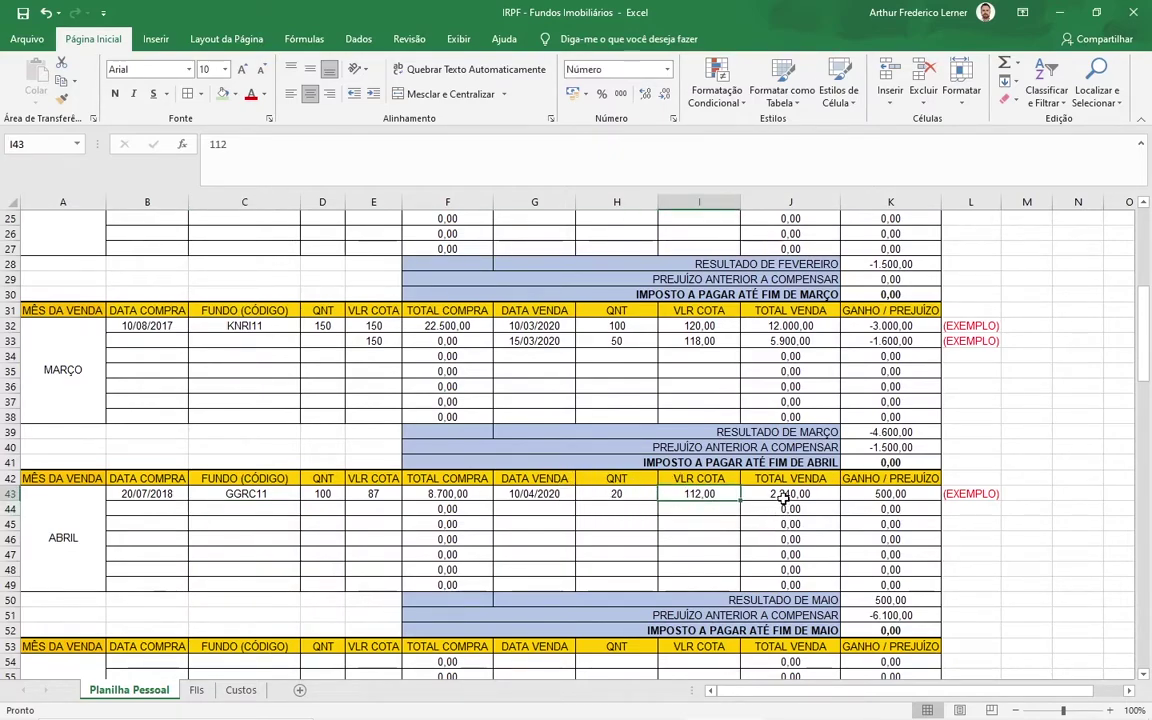
{"action": "left_click", "coordinate": [890, 494]}
{"action": "left_click", "coordinate": [891, 509]}
{"action": "key", "text": "Up"}
Step: Examine the SOMA formula that gives April's monthly result in K50
{"action": "scroll", "coordinate": [890, 509], "scroll_direction": "down", "scroll_amount": 1}
{"action": "left_click", "coordinate": [889, 554]}
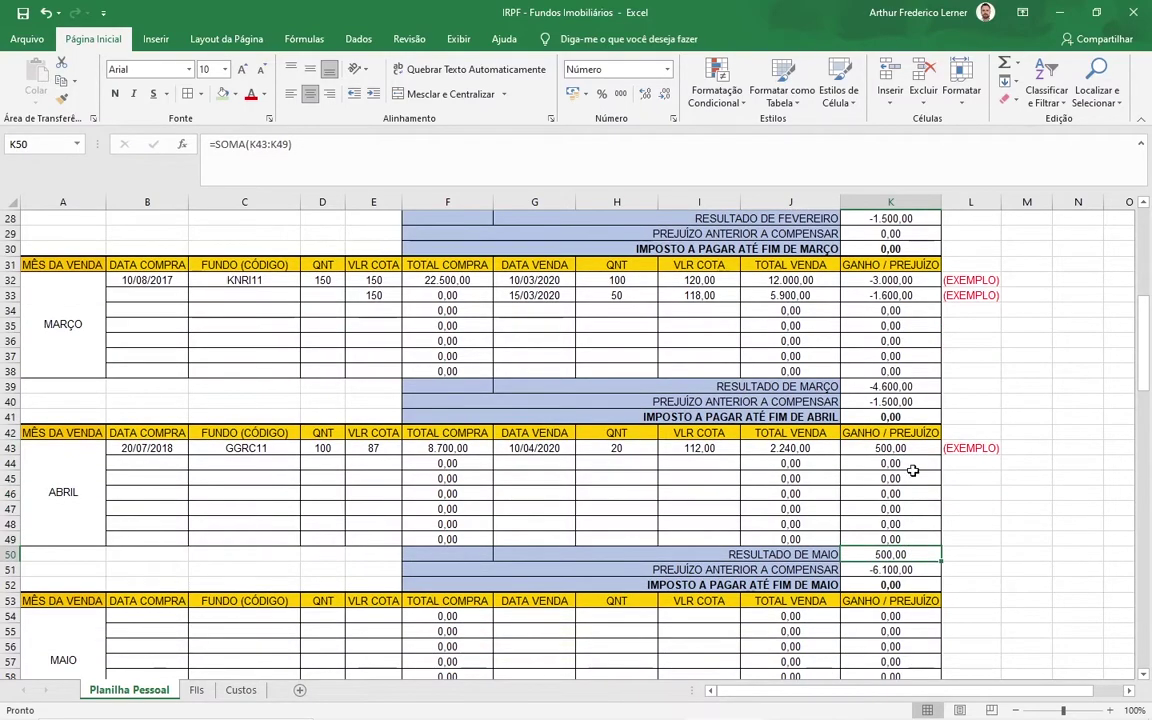
{"action": "key", "text": "F2"}
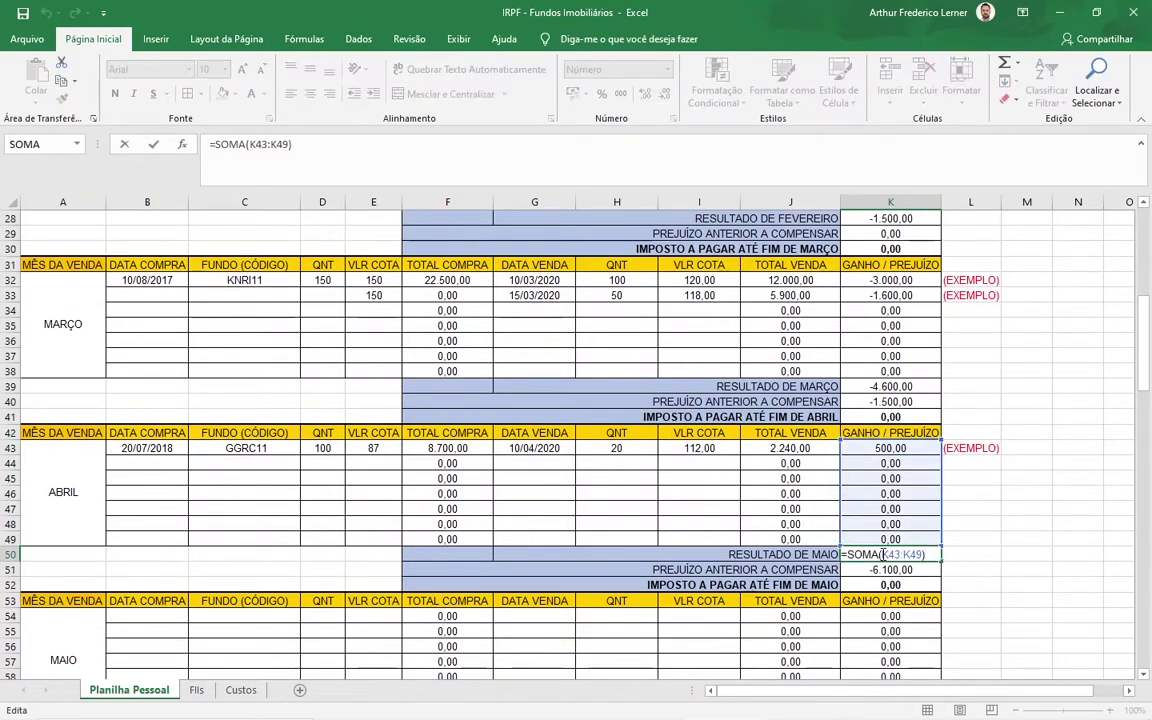
{"action": "key", "text": "Escape"}
Step: Switch to IRPF 2021, set April's Resultado líquido do mês to 500,00 and check that month's Prejuízo a compensar
{"action": "key", "text": "alt+Tab"}
{"action": "left_click", "coordinate": [388, 388]}
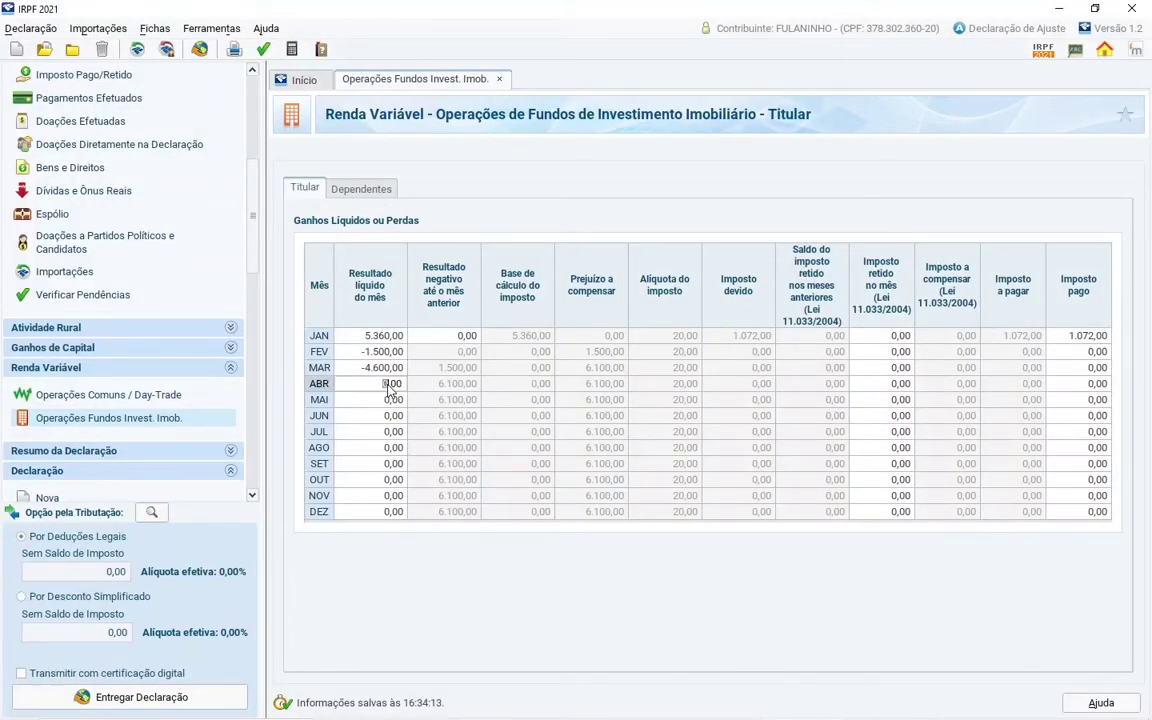
{"action": "left_click", "coordinate": [403, 390]}
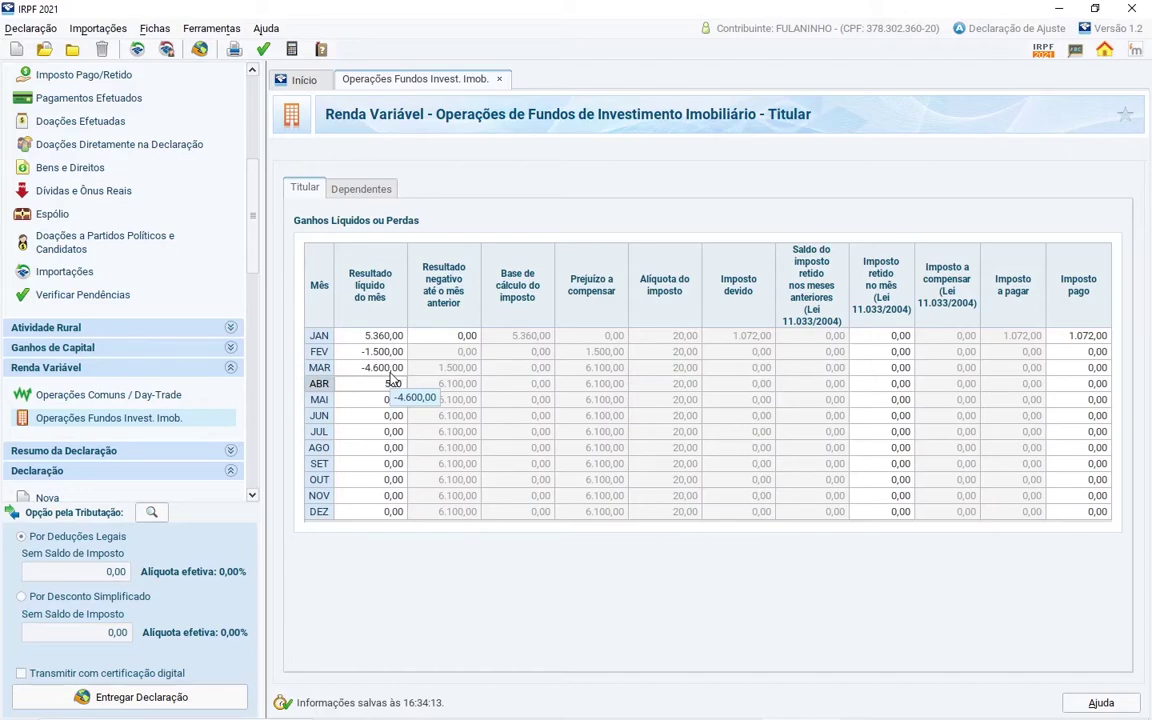
{"action": "key", "text": "Tab"}
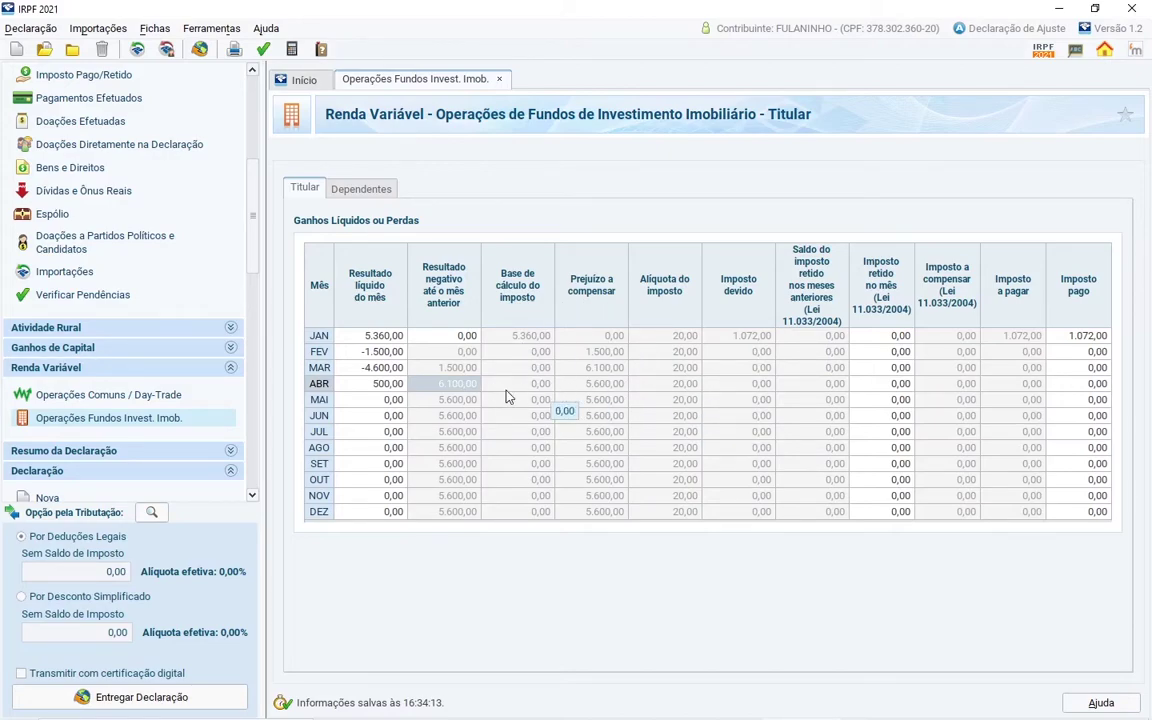
{"action": "left_click", "coordinate": [596, 384]}
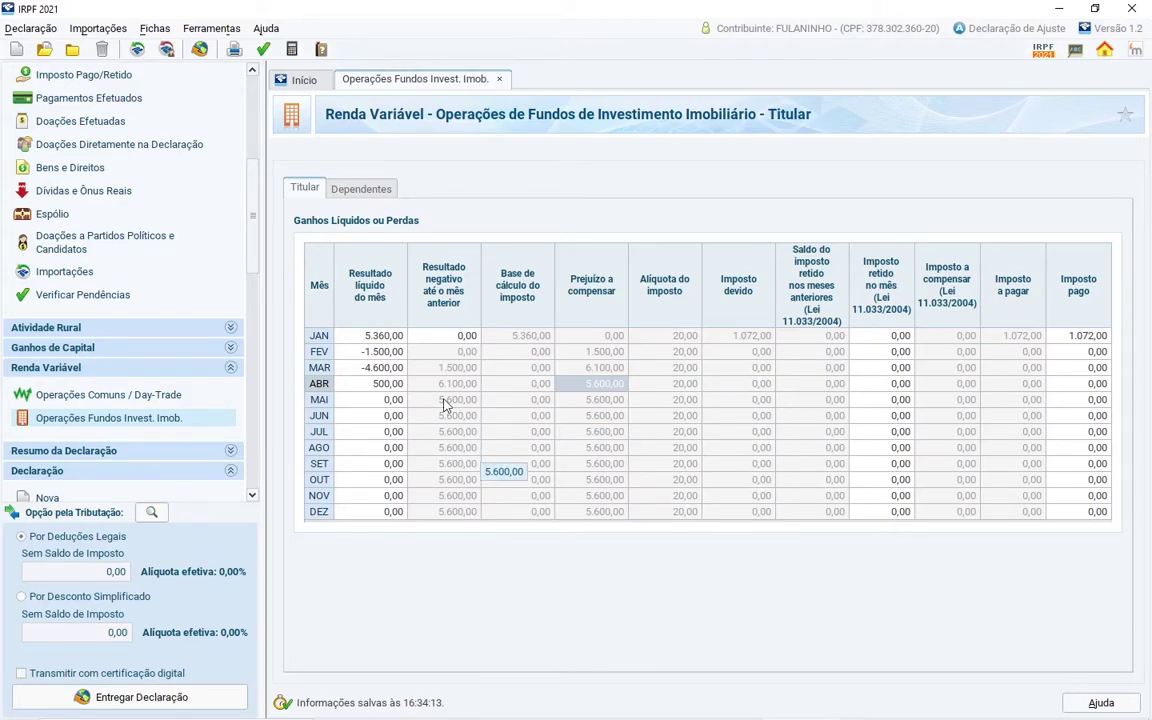
Step: Switch to the Excel workbook, look over the monthly blocks again and examine the sale date and quantity of April's GGRC11 sale
{"action": "key", "text": "alt+Tab"}
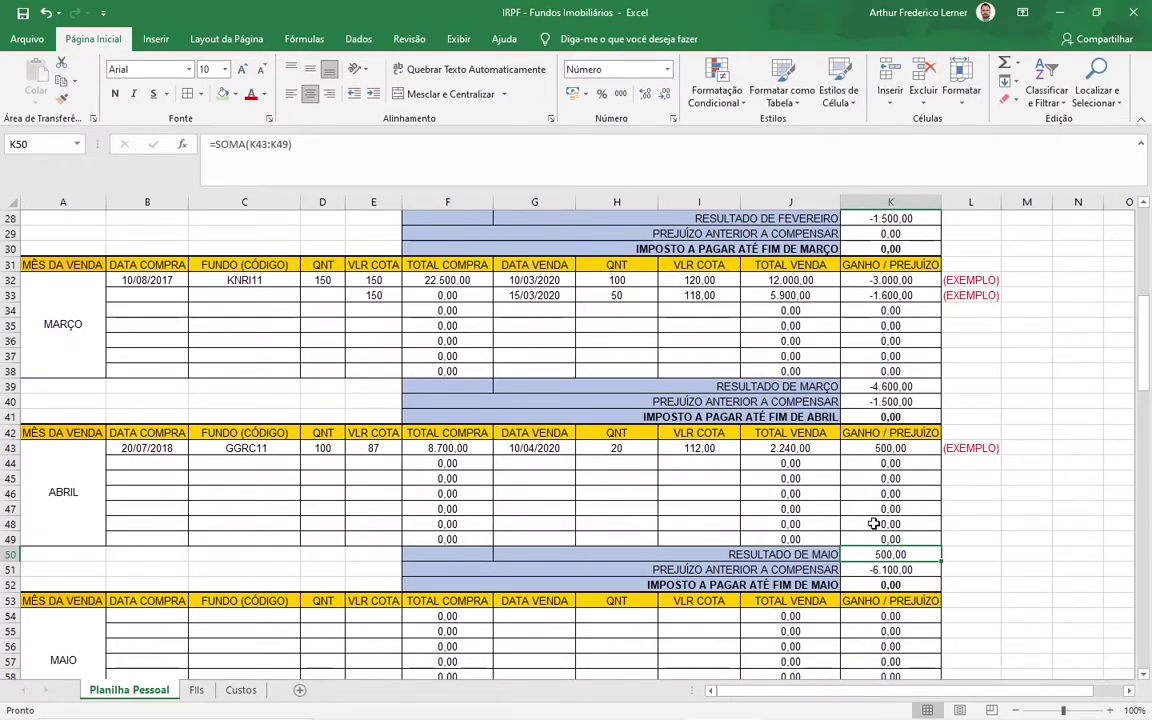
{"action": "left_click", "coordinate": [893, 507]}
{"action": "scroll", "coordinate": [890, 500], "scroll_direction": "down", "scroll_amount": 4}
{"action": "scroll", "coordinate": [884, 470], "scroll_direction": "up", "scroll_amount": 4}
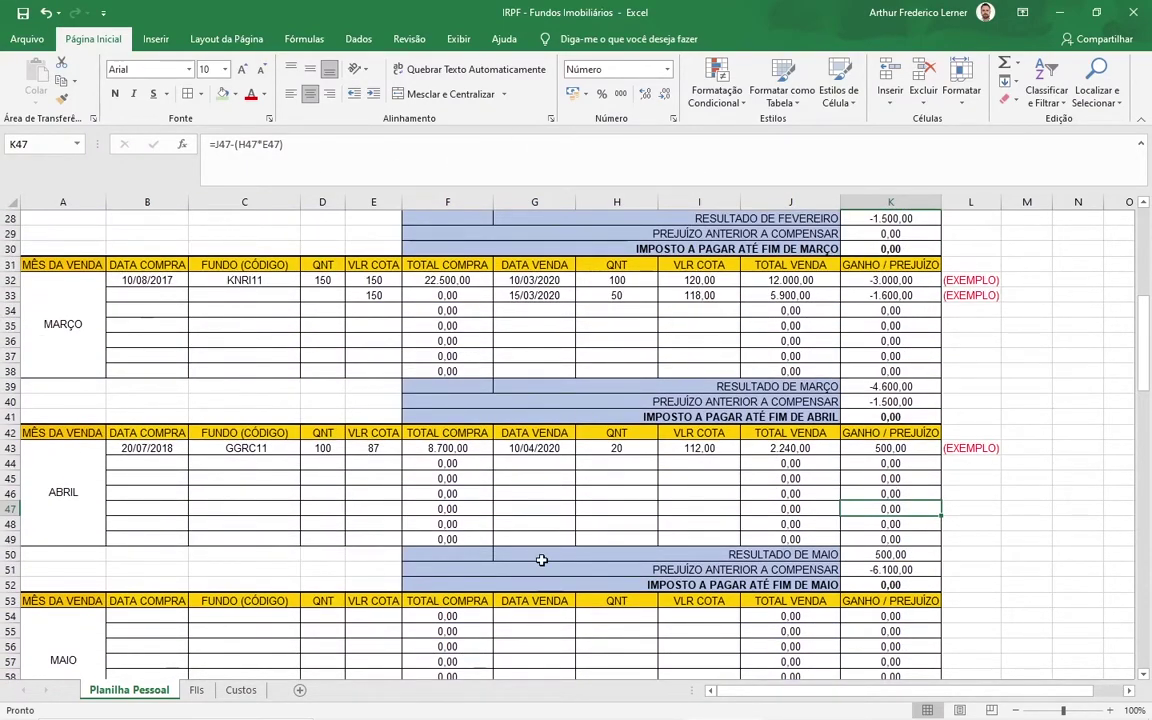
{"action": "scroll", "coordinate": [607, 449], "scroll_direction": "up", "scroll_amount": 3}
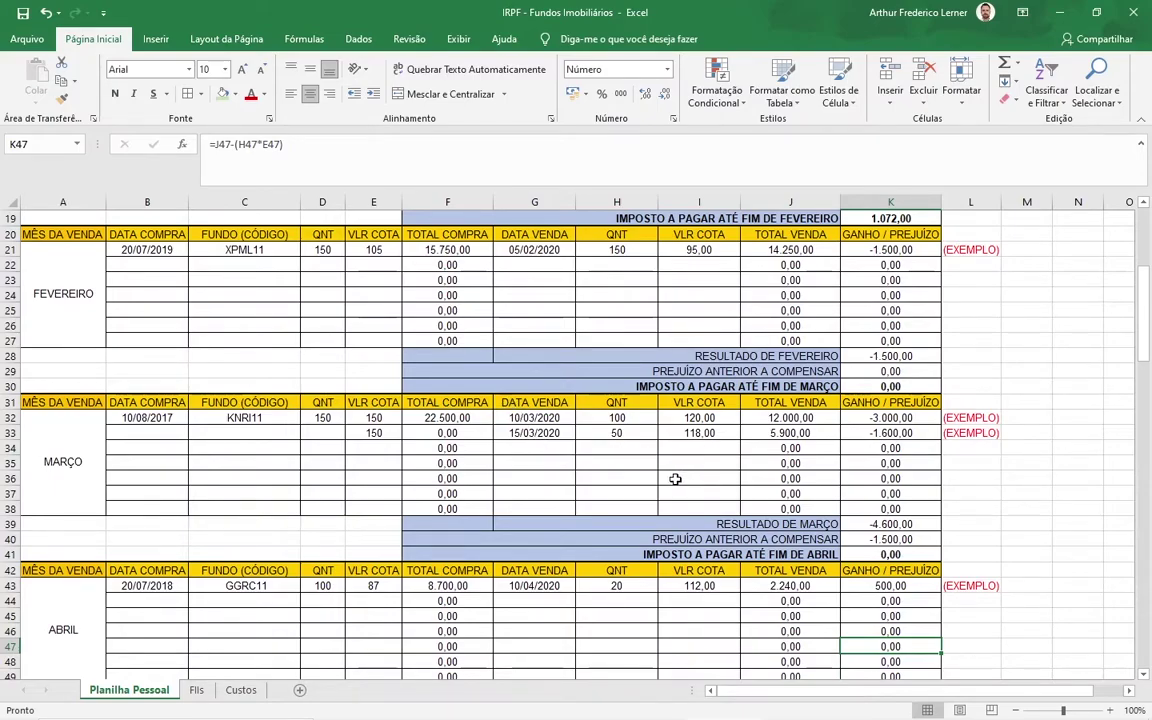
{"action": "scroll", "coordinate": [522, 476], "scroll_direction": "down", "scroll_amount": 3}
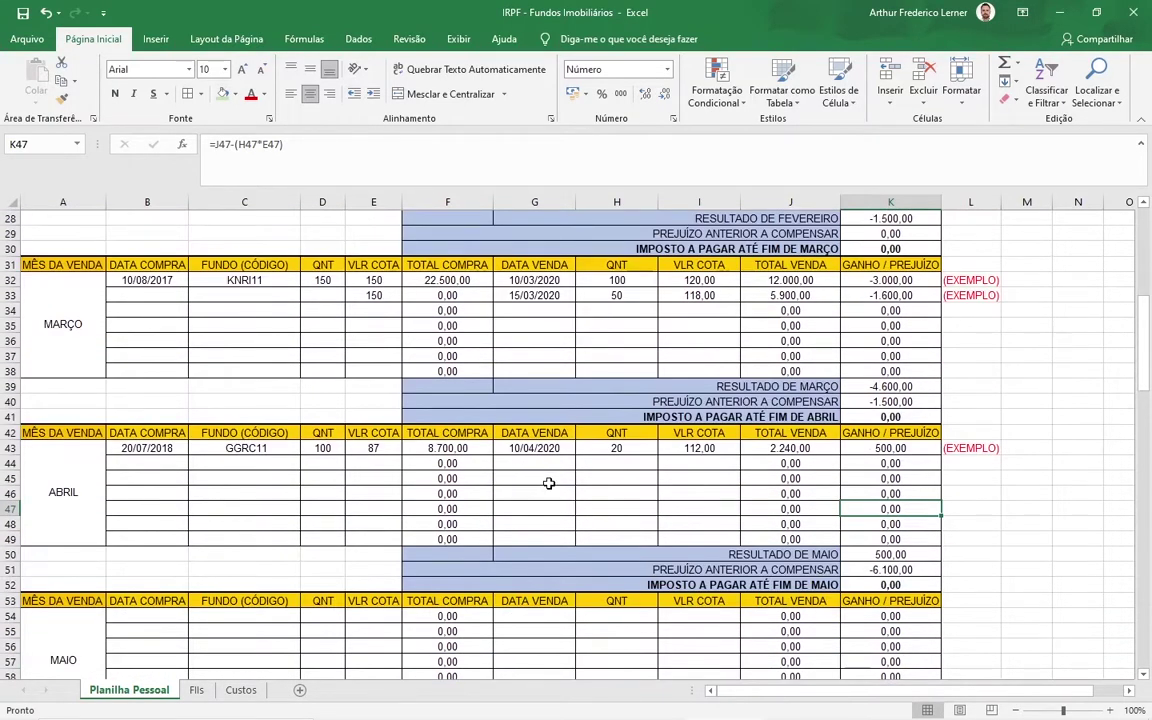
{"action": "left_click", "coordinate": [513, 497]}
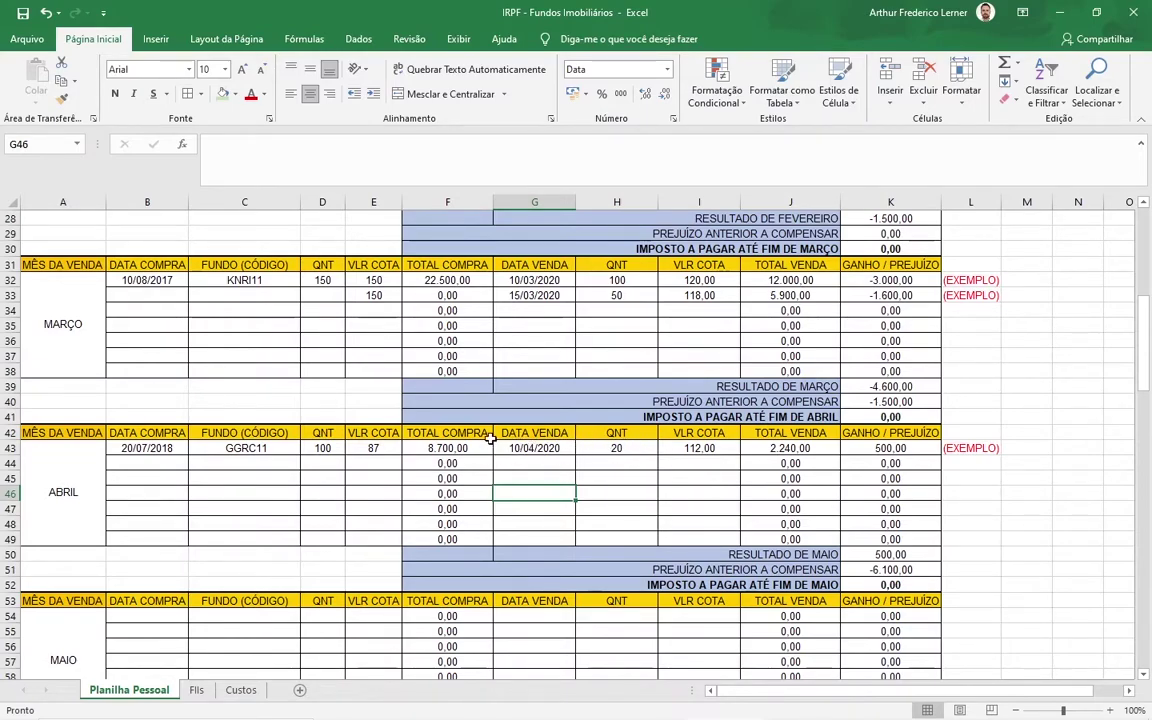
{"action": "left_click", "coordinate": [534, 449]}
{"action": "left_click", "coordinate": [620, 449]}
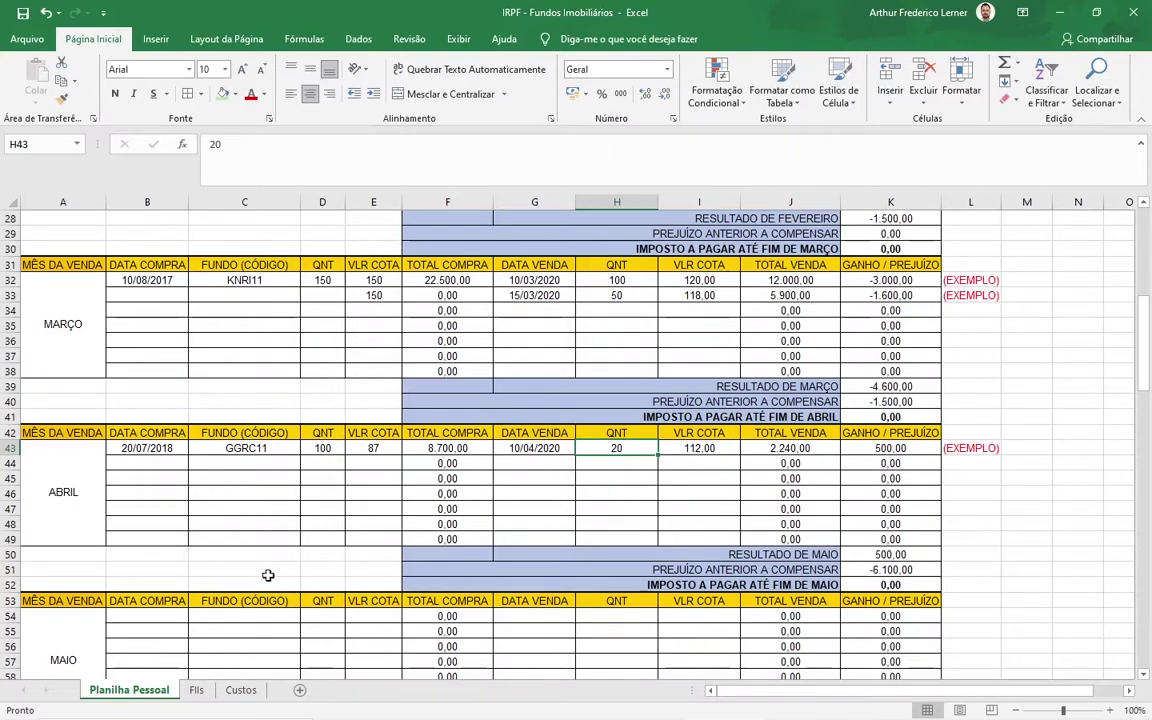
Step: Copy the full GGRC11 example text from cell C8 of the FIIs sheet
{"action": "left_click", "coordinate": [196, 690]}
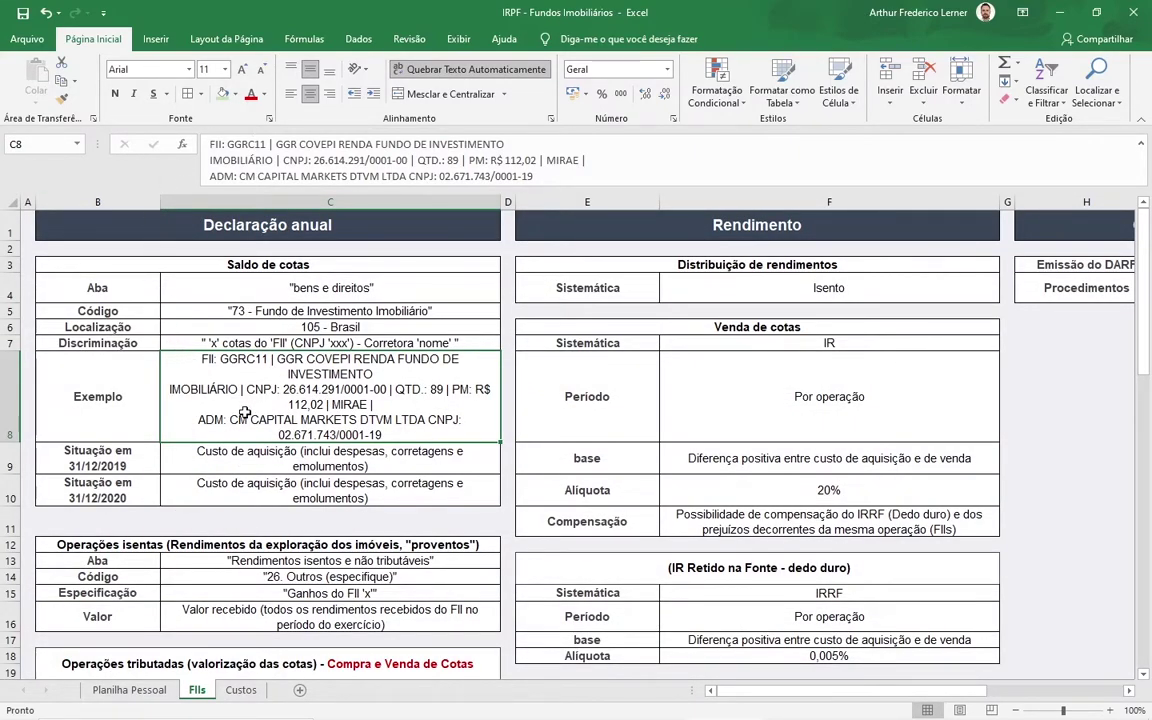
{"action": "key", "text": "Down"}
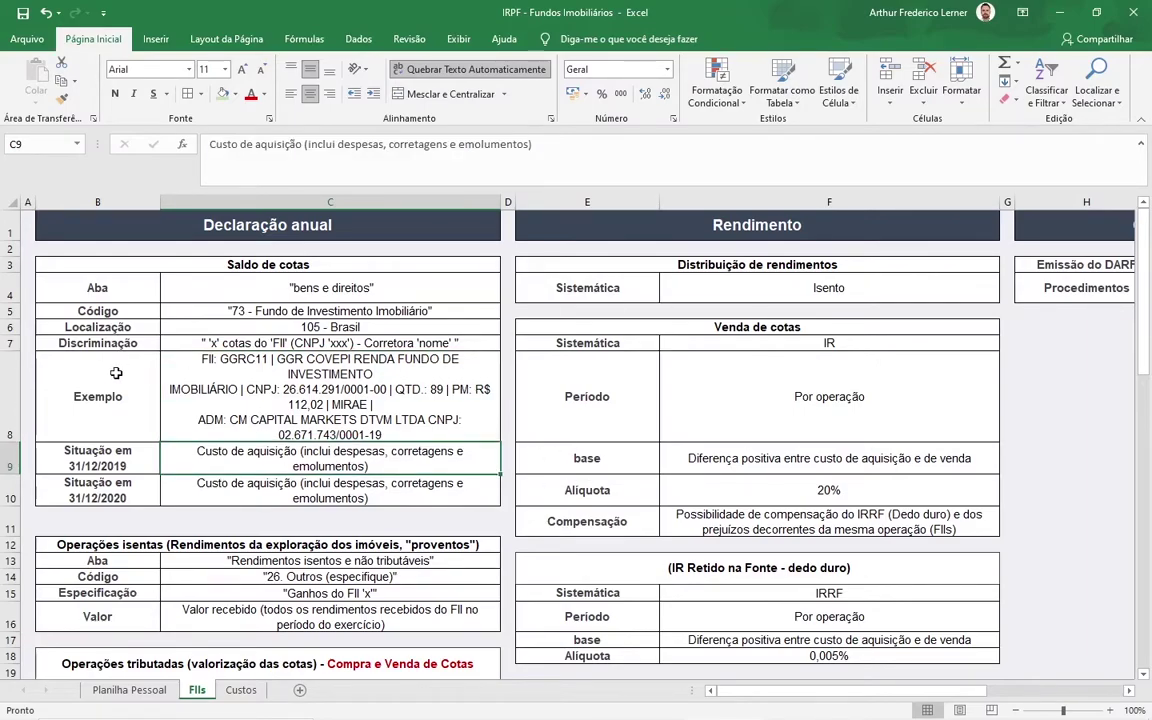
{"action": "scroll", "coordinate": [240, 455], "scroll_direction": "down", "scroll_amount": 2}
{"action": "scroll", "coordinate": [213, 470], "scroll_direction": "up", "scroll_amount": 2}
{"action": "key", "text": "Up"}
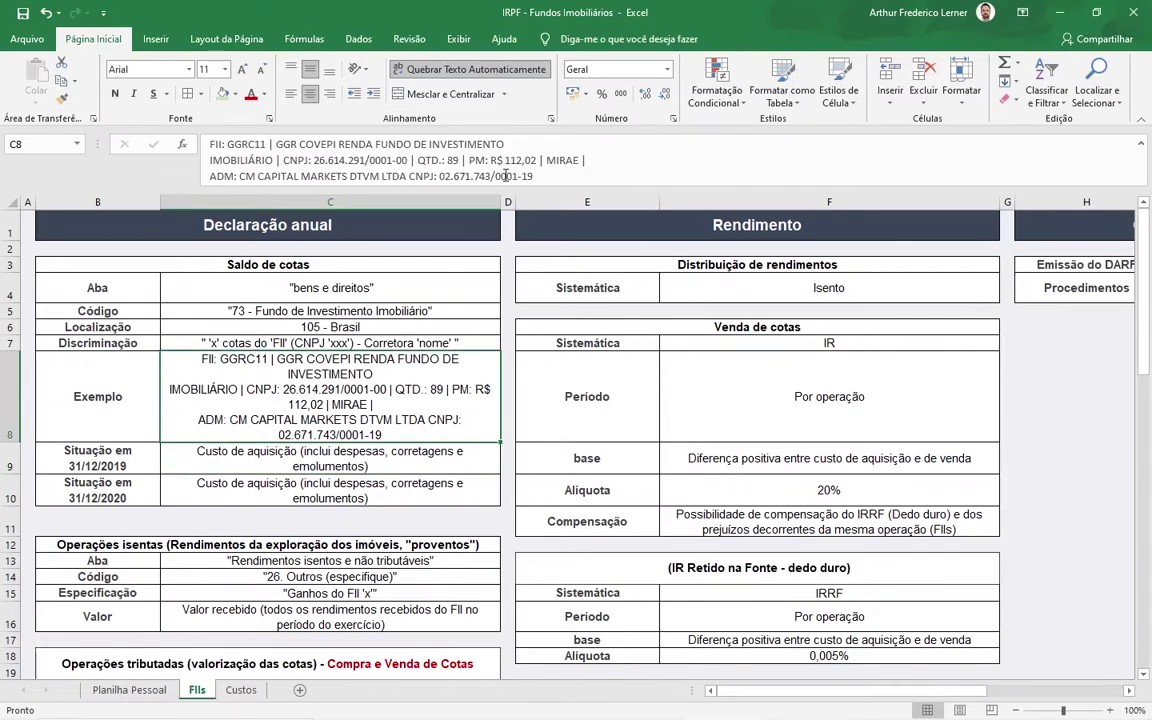
{"action": "left_click", "coordinate": [545, 177]}
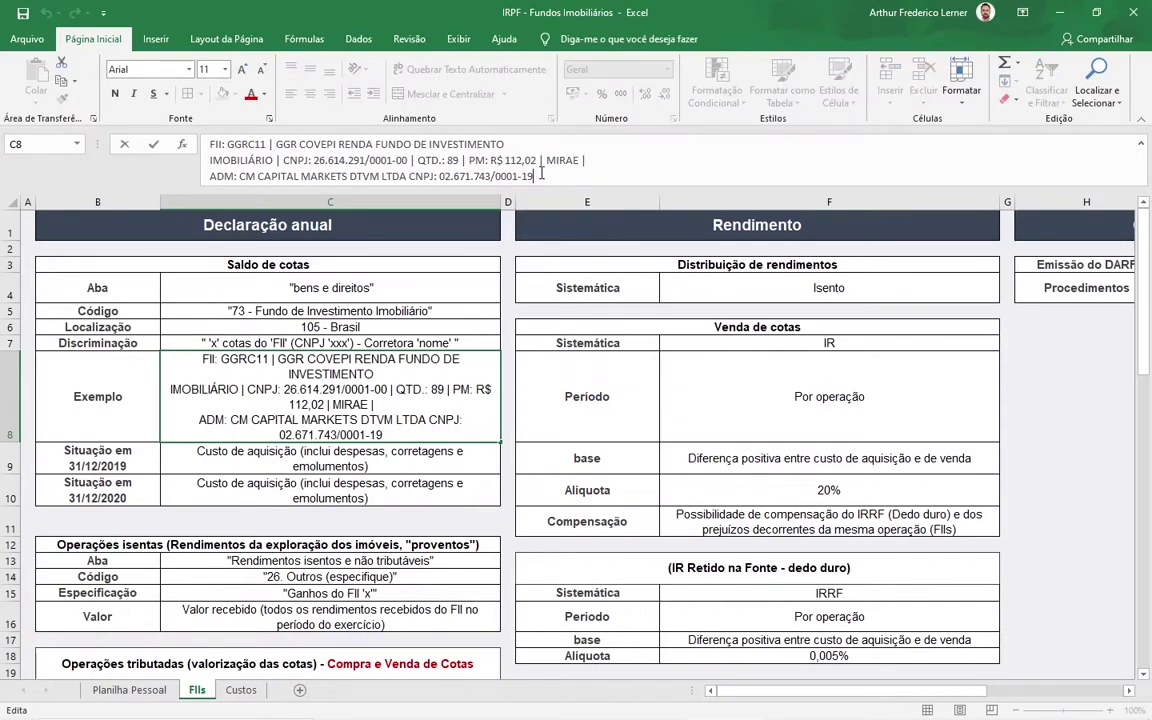
{"action": "left_click_drag", "start_coordinate": [544, 176], "coordinate": [200, 120]}
{"action": "key", "text": "ctrl+c"}
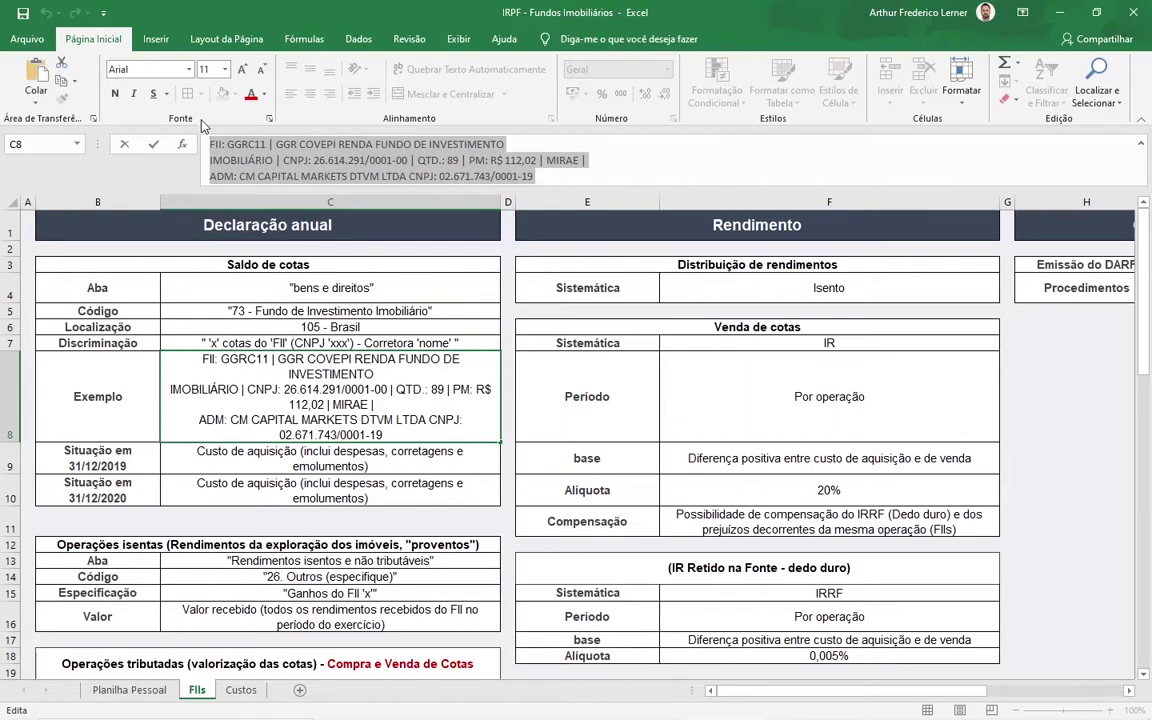
Step: Switch to IRPF 2021 and start a new item in the Bens e Direitos form
{"action": "mouse_move", "coordinate": [668, 717]}
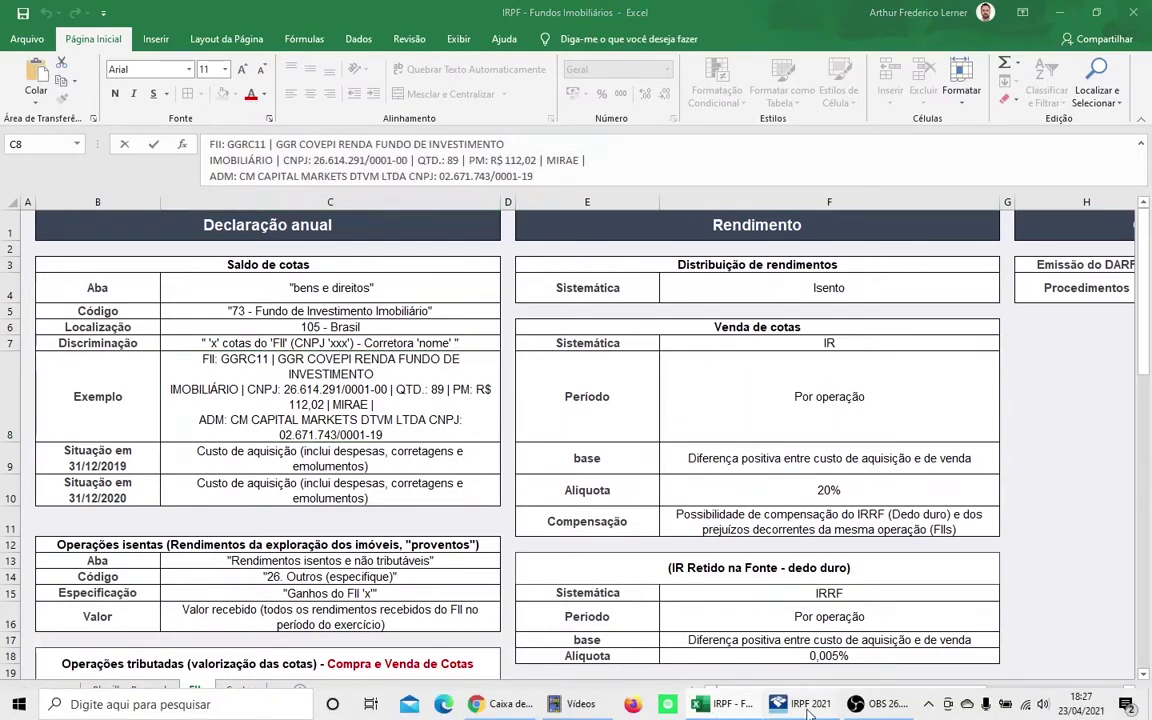
{"action": "left_click", "coordinate": [810, 706]}
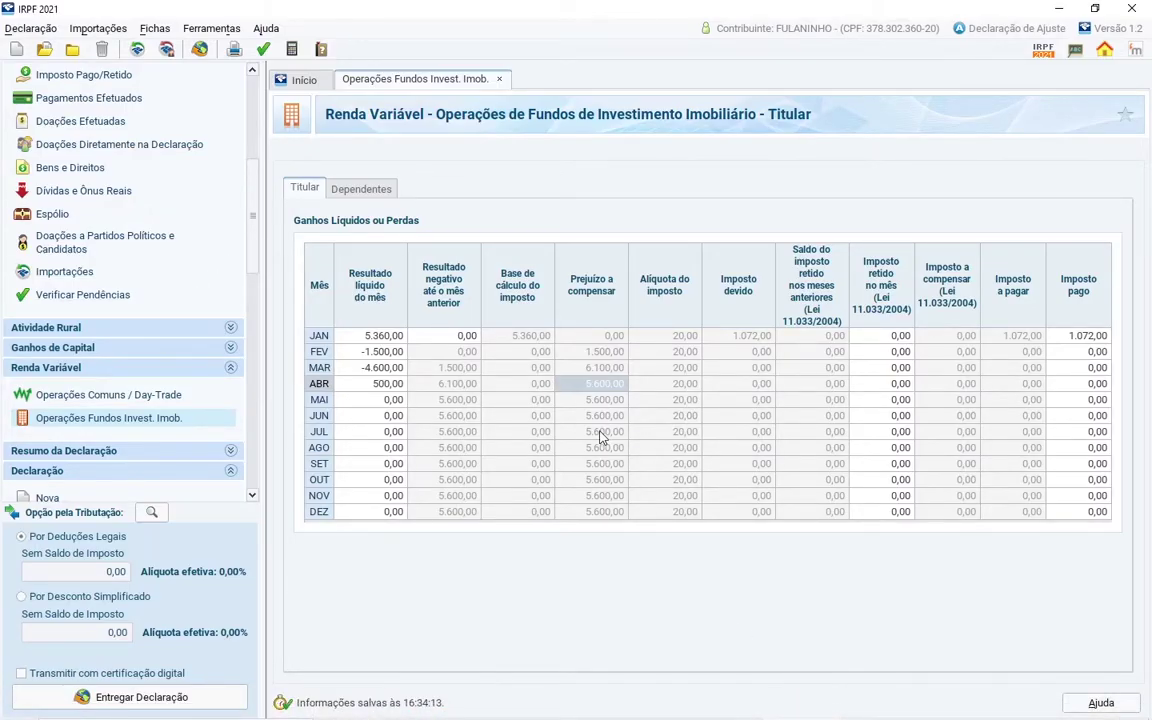
{"action": "left_click", "coordinate": [391, 404]}
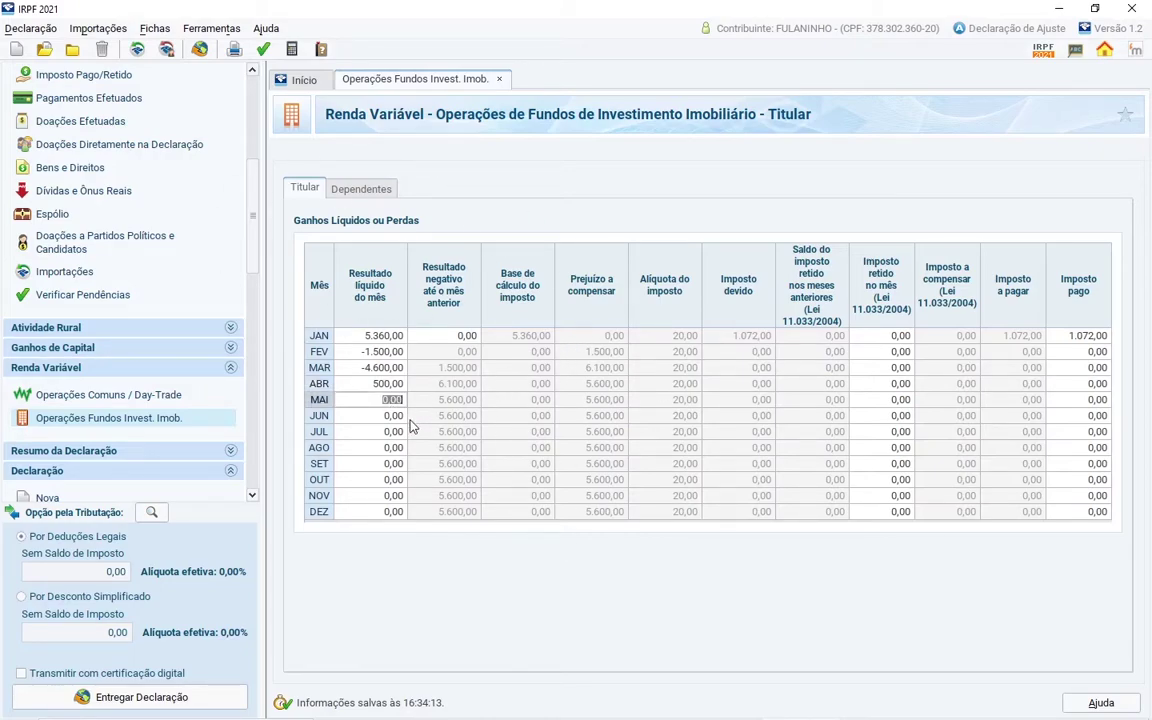
{"action": "left_click", "coordinate": [86, 168]}
{"action": "left_click", "coordinate": [938, 670]}
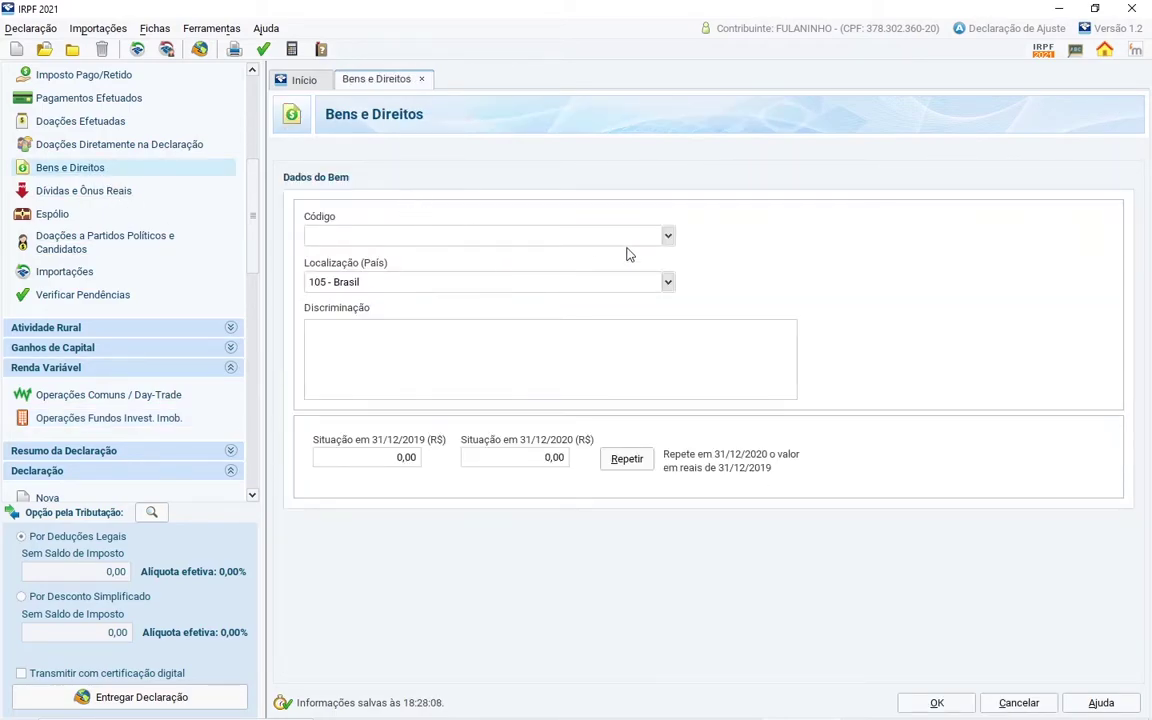
Step: Set the new item's code to 73 - Fundo de Investimento Imobiliário and paste the copied GGRC11 text into Discriminação
{"action": "left_click", "coordinate": [668, 237]}
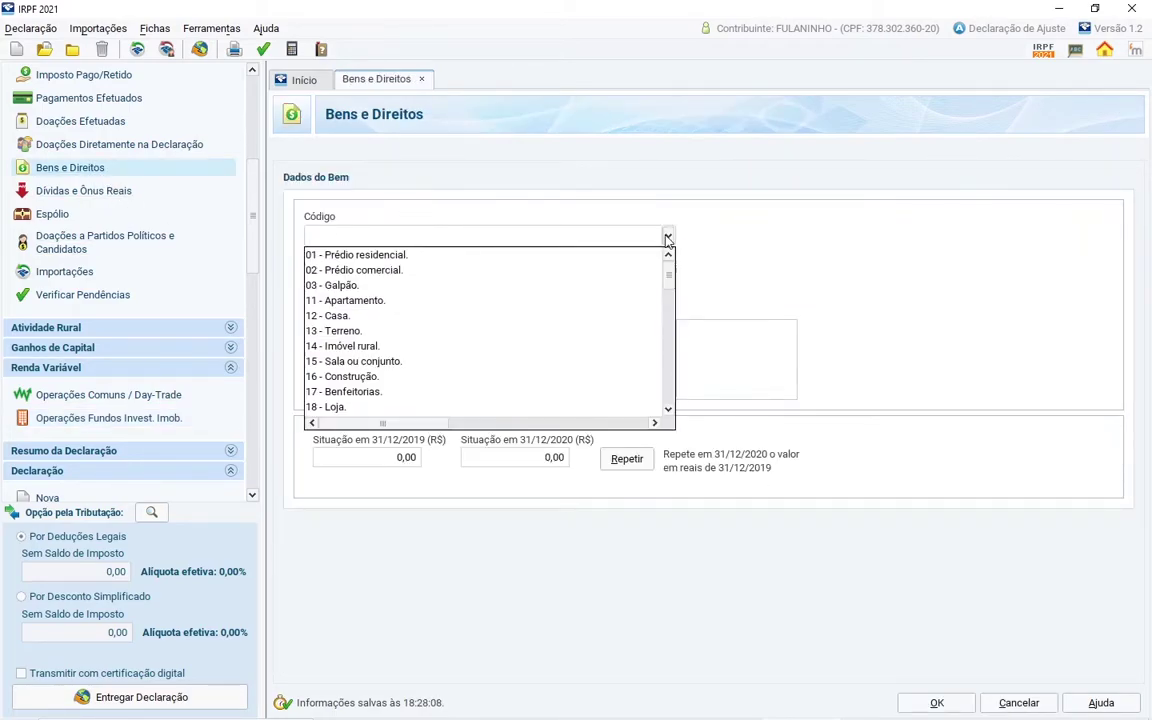
{"action": "type", "text": "73"}
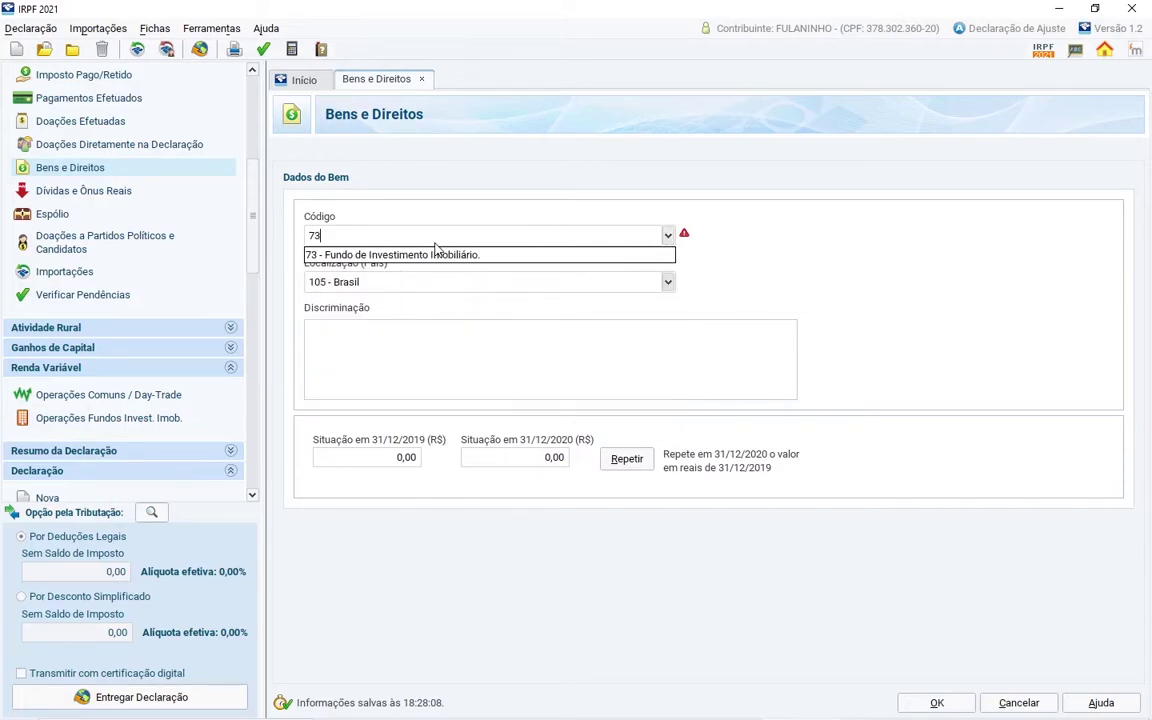
{"action": "left_click", "coordinate": [438, 256]}
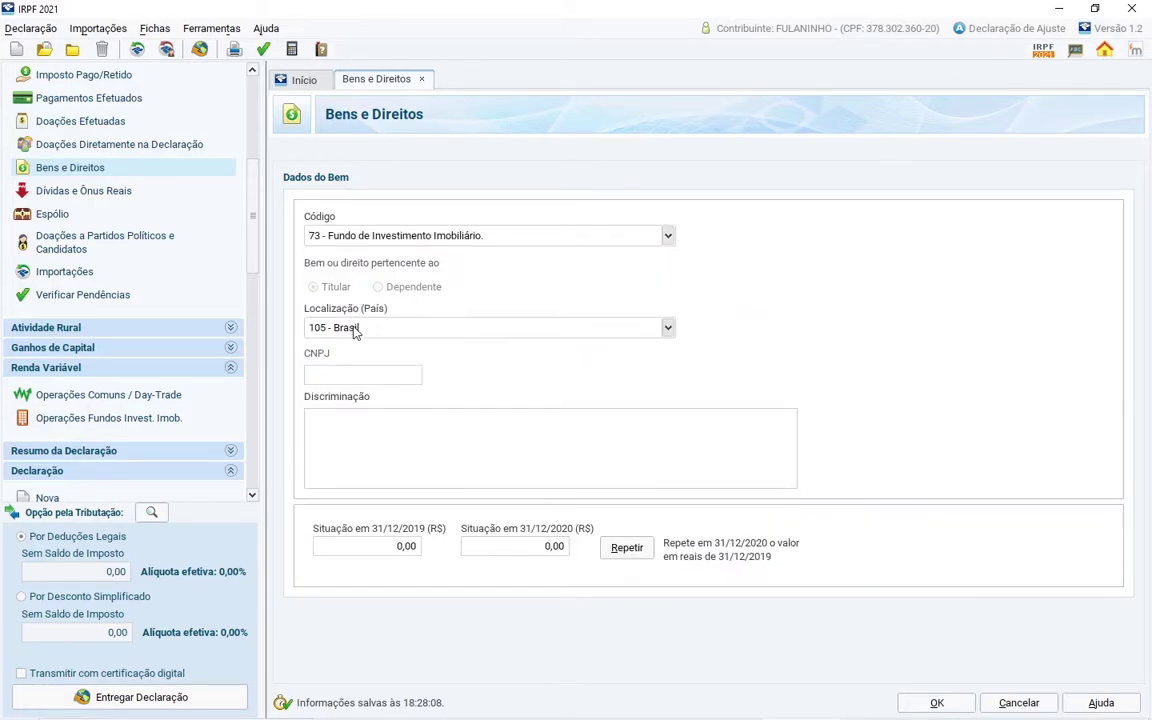
{"action": "left_click", "coordinate": [332, 430]}
{"action": "key", "text": "ctrl+v"}
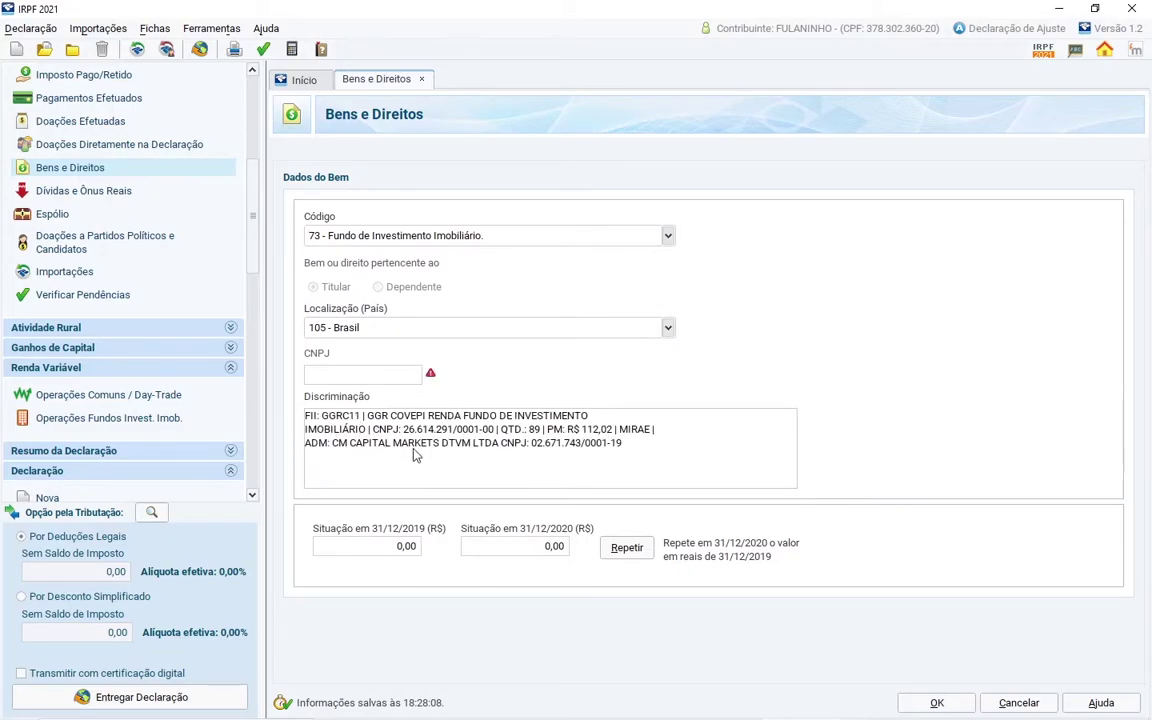
Step: Fill in the CNPJ field with the fund's CNPJ copied from the Discriminação text
{"action": "left_click", "coordinate": [333, 371]}
{"action": "key", "text": "ctrl+v"}
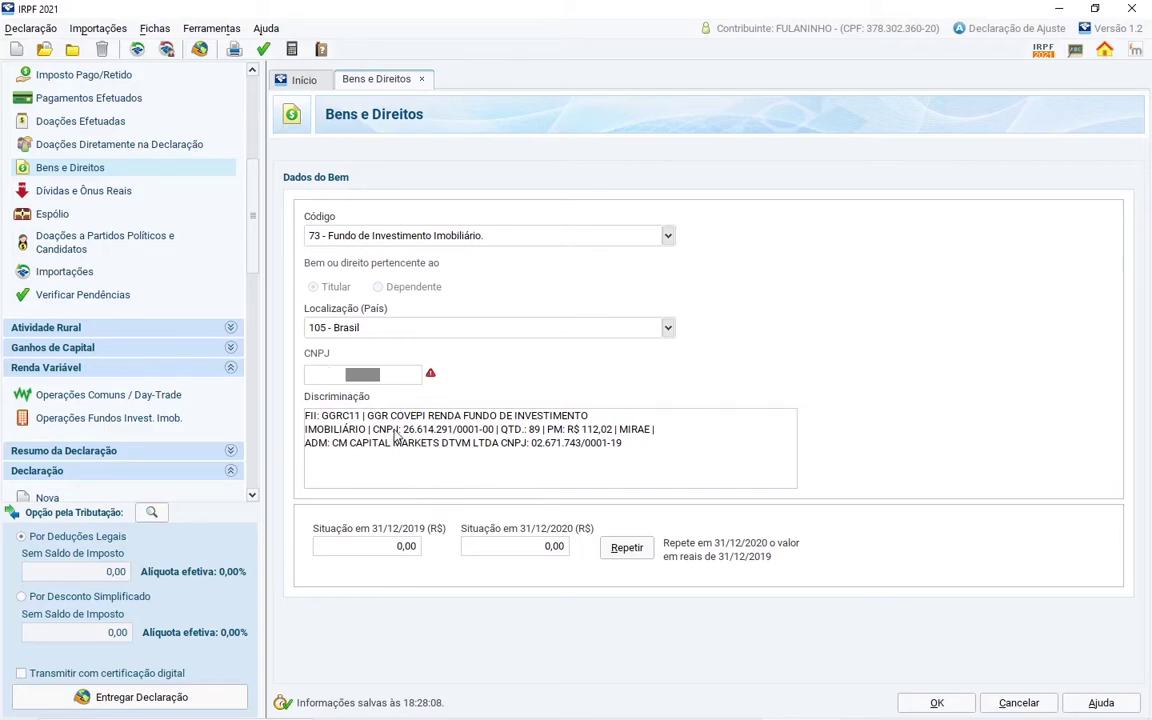
{"action": "left_click_drag", "start_coordinate": [405, 432], "coordinate": [495, 439]}
{"action": "key", "text": "ctrl+c"}
{"action": "left_click", "coordinate": [360, 374]}
{"action": "key", "text": "ctrl+v"}
{"action": "left_click_drag", "start_coordinate": [404, 430], "coordinate": [495, 431]}
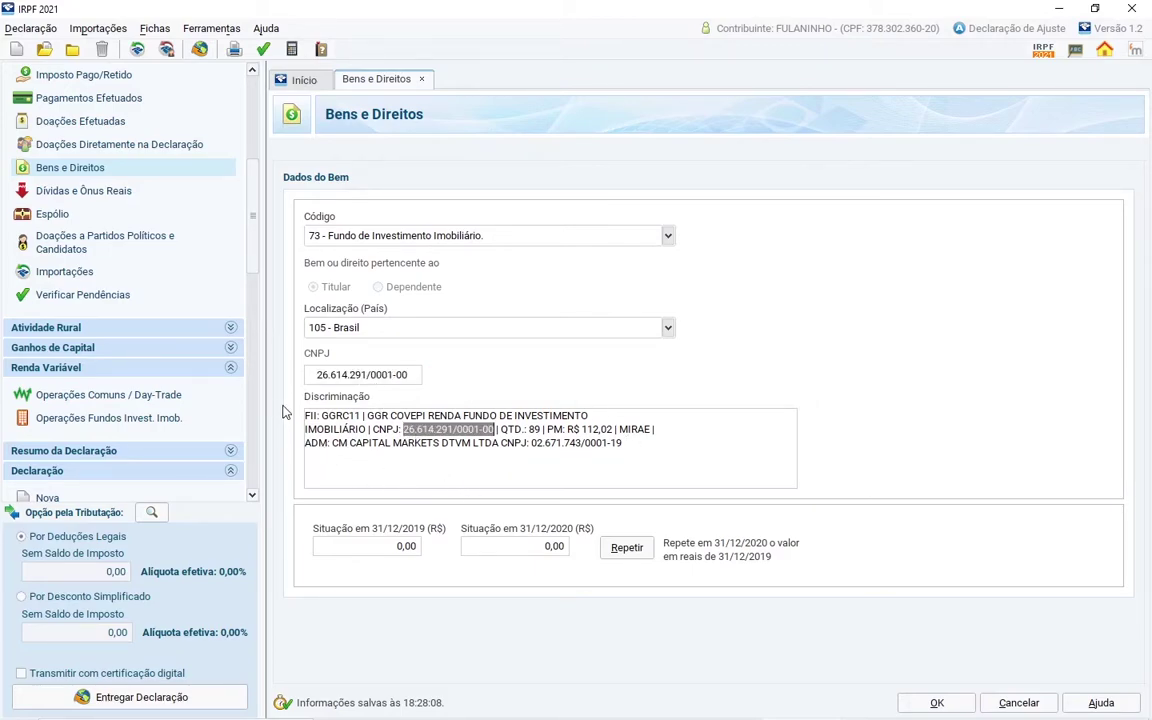
{"action": "left_click", "coordinate": [395, 470]}
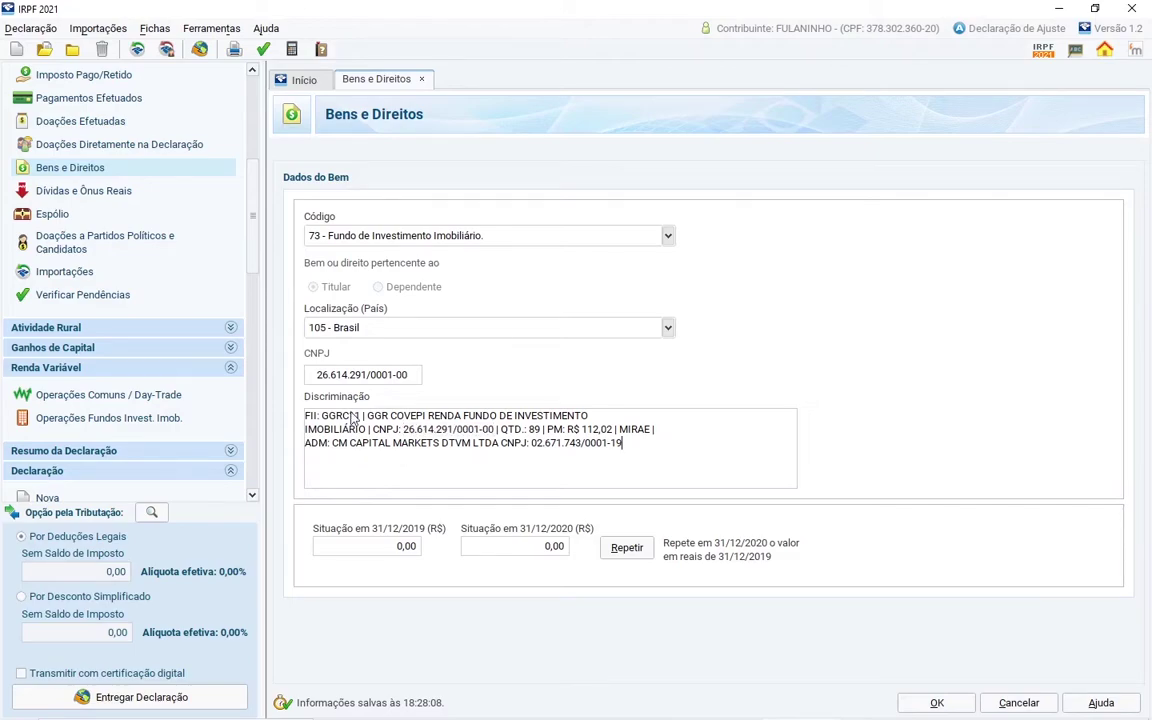
Step: Set the quantity (QTD.) in the Discriminação text to 80 and examine the fund's name there
{"action": "left_click", "coordinate": [536, 434]}
{"action": "key", "text": "shift+Right"}
{"action": "key", "text": "shift+Right"}
{"action": "key", "text": "shift+Right"}
{"action": "key", "text": "shift+Right"}
{"action": "key", "text": "shift+Right"}
{"action": "key", "text": "shift+Right"}
{"action": "key", "text": "shift+Right"}
{"action": "key", "text": "shift+Right"}
{"action": "key", "text": "shift+Right"}
{"action": "key", "text": "shift+Right"}
{"action": "key", "text": "shift+Right"}
{"action": "key", "text": "shift+Right"}
{"action": "key", "text": "shift+Right"}
{"action": "key", "text": "shift+Right"}
{"action": "key", "text": "shift+Right"}
{"action": "key", "text": "shift+Right"}
{"action": "key", "text": "shift+Right"}
{"action": "key", "text": "shift+Right"}
{"action": "key", "text": "shift+Right"}
{"action": "key", "text": "shift+Right"}
{"action": "key", "text": "shift+Left"}
{"action": "key", "text": "shift+Left"}
{"action": "key", "text": "shift+Left"}
{"action": "key", "text": "shift+Left"}
{"action": "key", "text": "shift+Left"}
{"action": "key", "text": "shift+Left"}
{"action": "key", "text": "shift+Left"}
{"action": "key", "text": "shift+Left"}
{"action": "key", "text": "shift+Left"}
{"action": "key", "text": "shift+Left"}
{"action": "key", "text": "shift+Left"}
{"action": "key", "text": "shift+Left"}
{"action": "key", "text": "shift+Left"}
{"action": "key", "text": "shift+Left"}
{"action": "key", "text": "shift+Left"}
{"action": "key", "text": "shift+Left"}
{"action": "key", "text": "shift+Left"}
{"action": "key", "text": "shift+Left"}
{"action": "key", "text": "shift+Left"}
{"action": "key", "text": "shift+Left"}
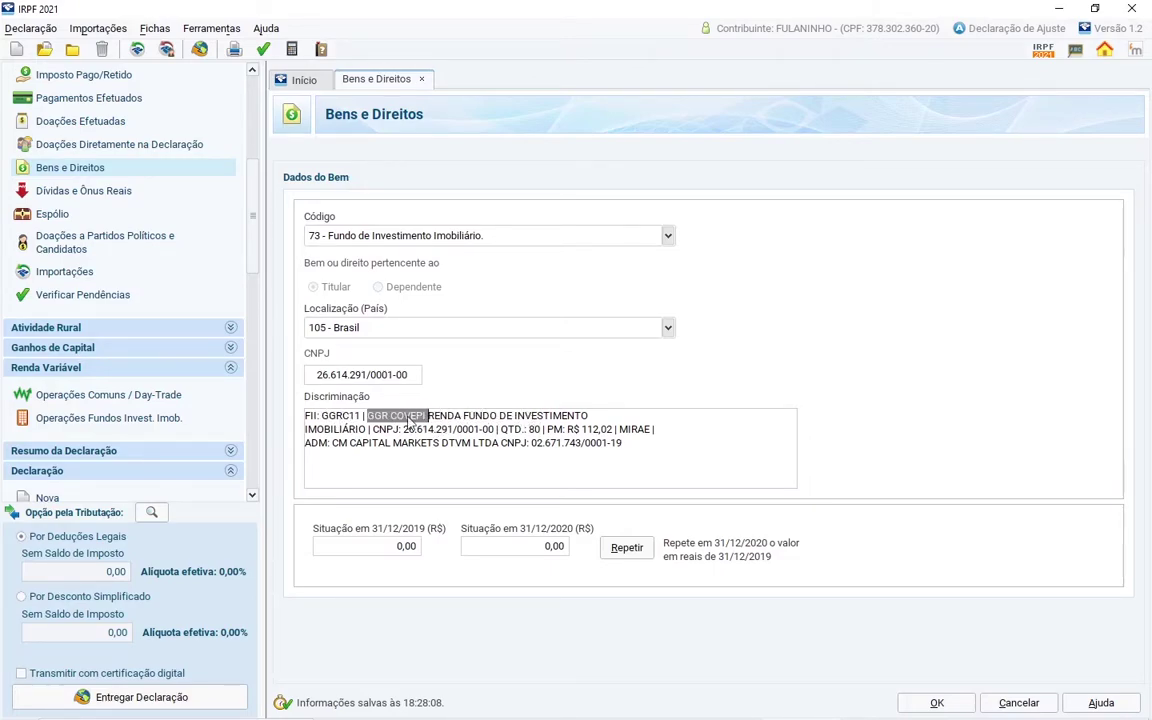
Step: Look up GGRC11's purchase price per share in Excel's Planilha Pessoal sheet and set the PM in IRPF 2021's Discriminação text to R$ 87,00
{"action": "left_click_drag", "start_coordinate": [418, 432], "coordinate": [549, 436]}
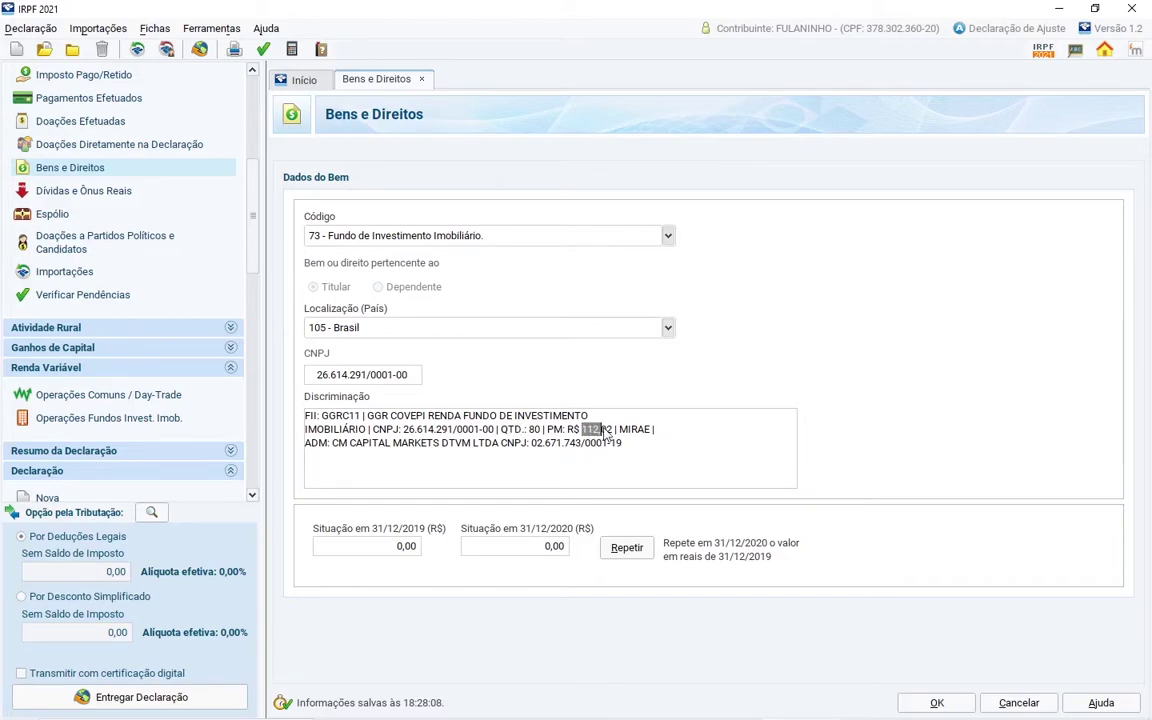
{"action": "key", "text": "alt+Tab"}
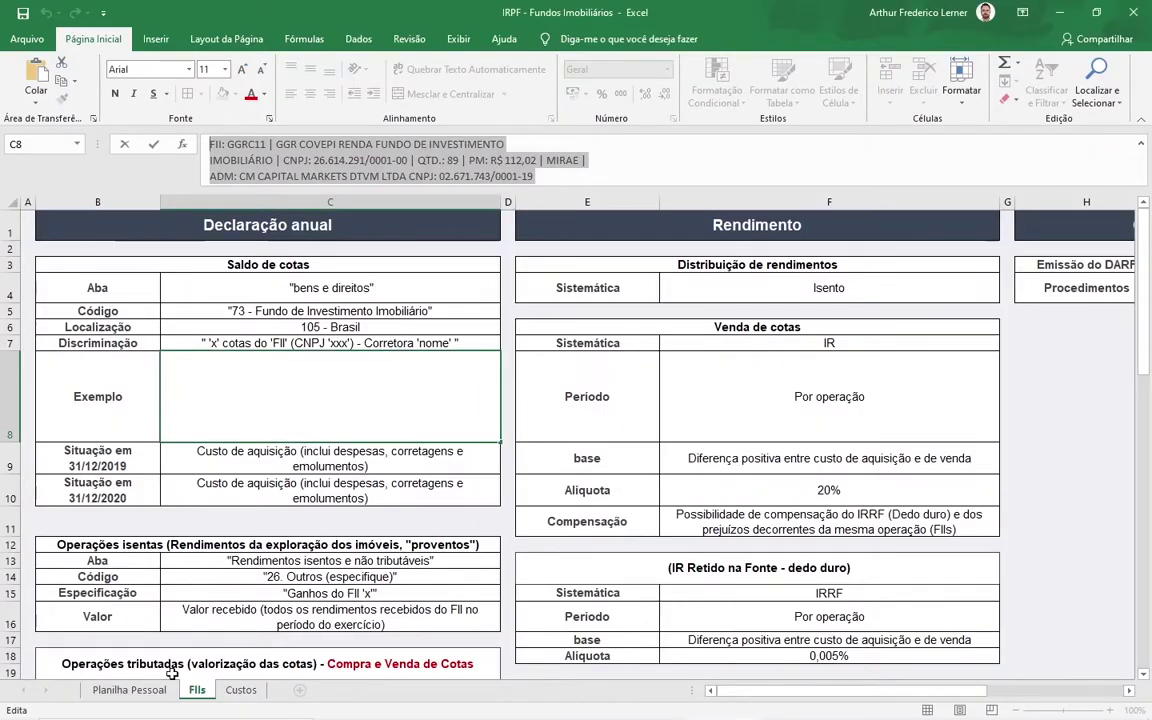
{"action": "left_click", "coordinate": [129, 690]}
{"action": "left_click", "coordinate": [552, 460]}
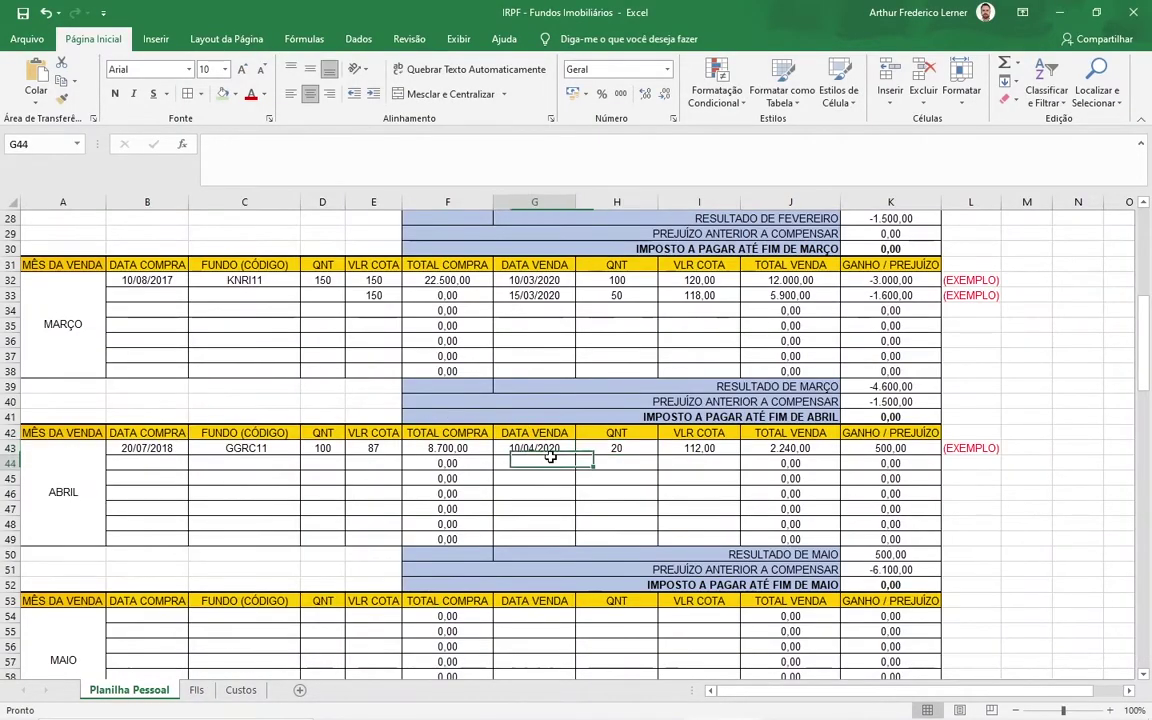
{"action": "left_click", "coordinate": [322, 448]}
{"action": "left_click", "coordinate": [374, 448]}
{"action": "key", "text": "alt+Tab"}
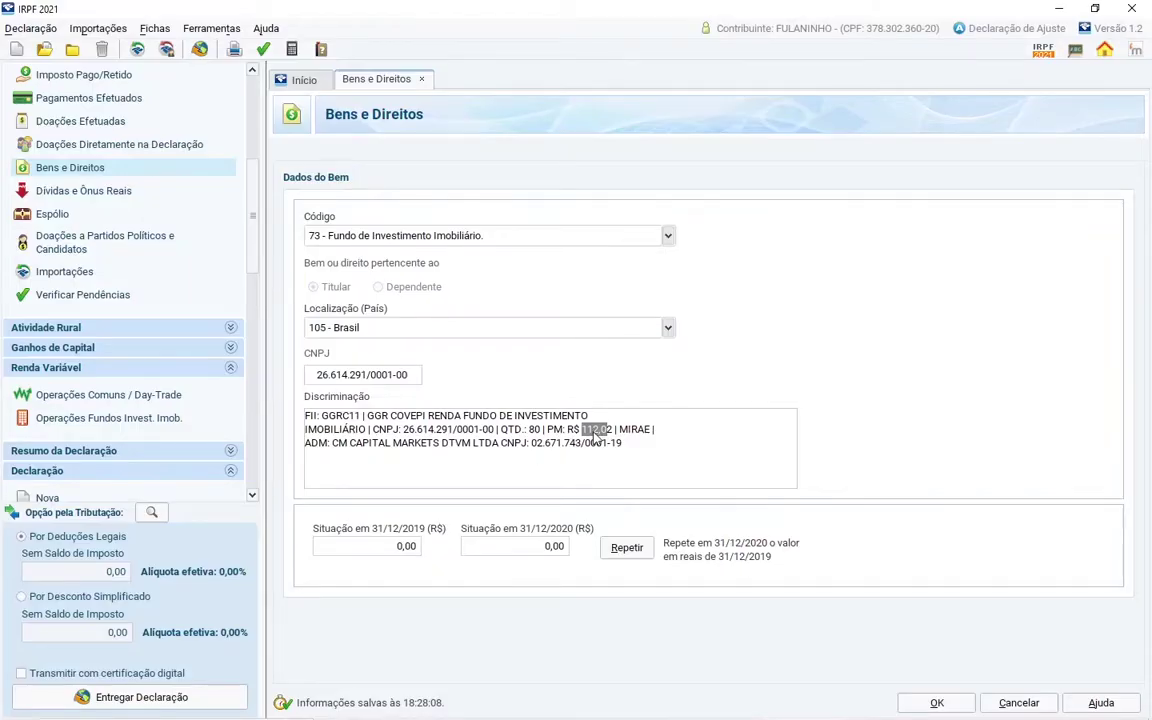
{"action": "key", "text": "Delete"}
{"action": "type", "text": "87,00"}
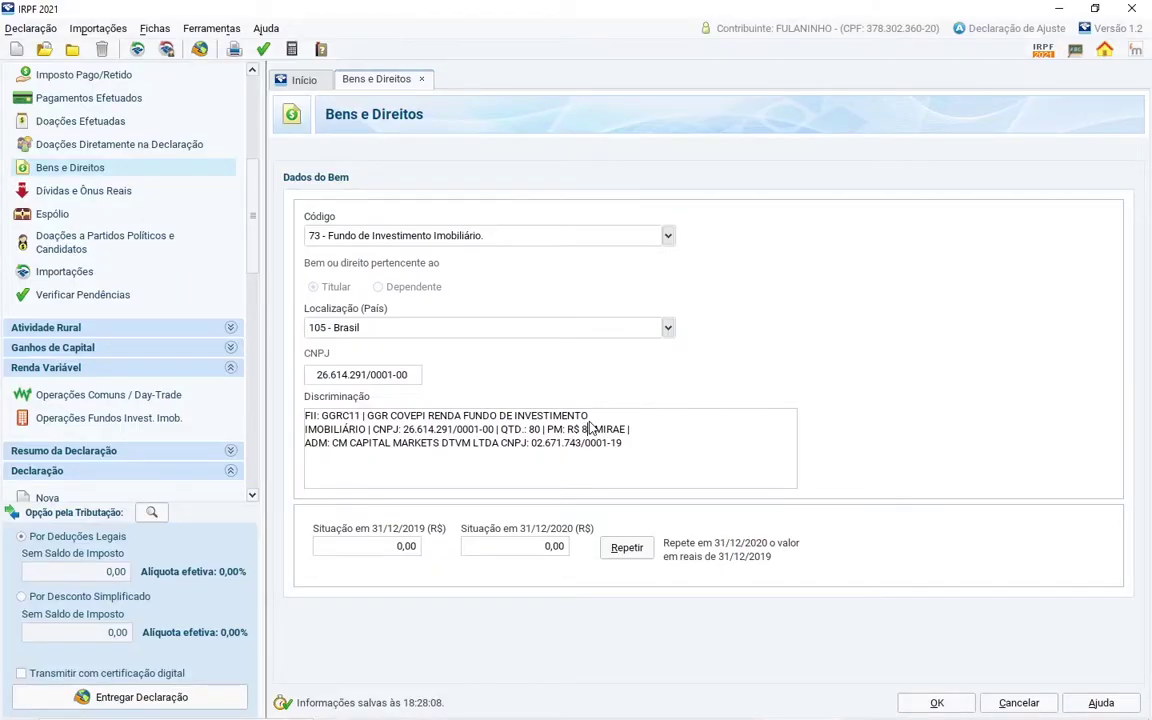
Step: Replace the broker name MIRAE in the Discriminação text with CLEAR
{"action": "double_click", "coordinate": [620, 429]}
{"action": "type", "text": "cla"}
{"action": "key", "text": "BackSpace"}
{"action": "key", "text": "Caps_Lock"}
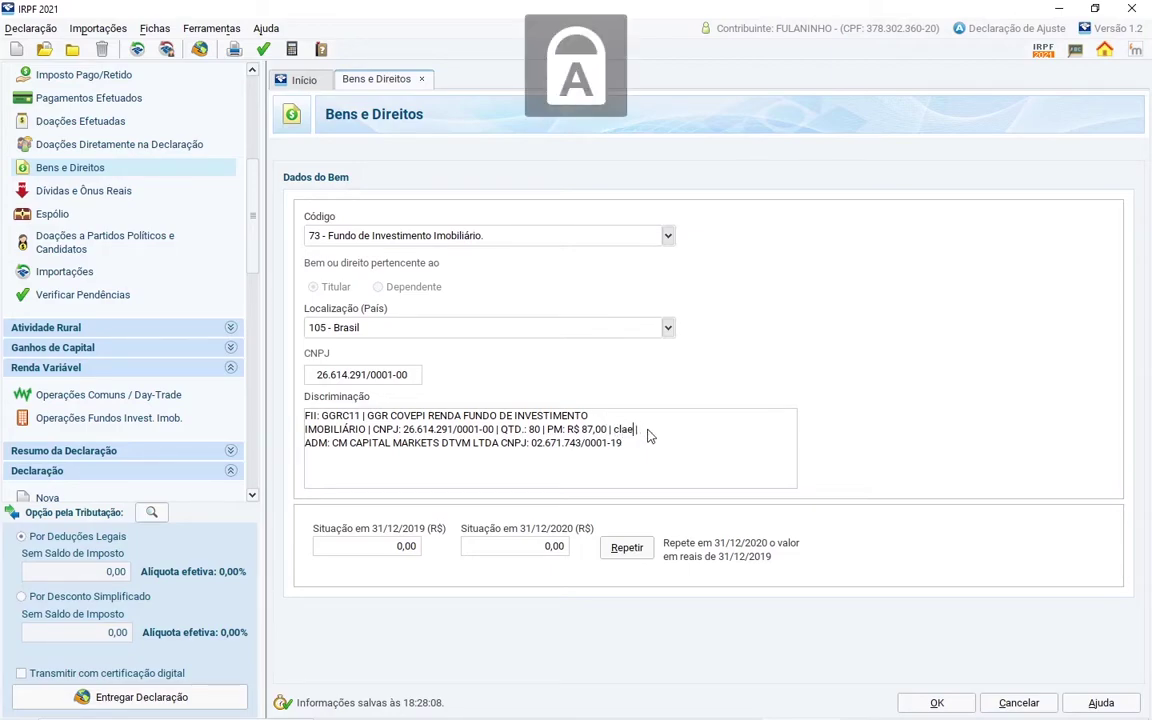
{"action": "key", "text": "BackSpace"}
{"action": "type", "text": "CLEAR"}
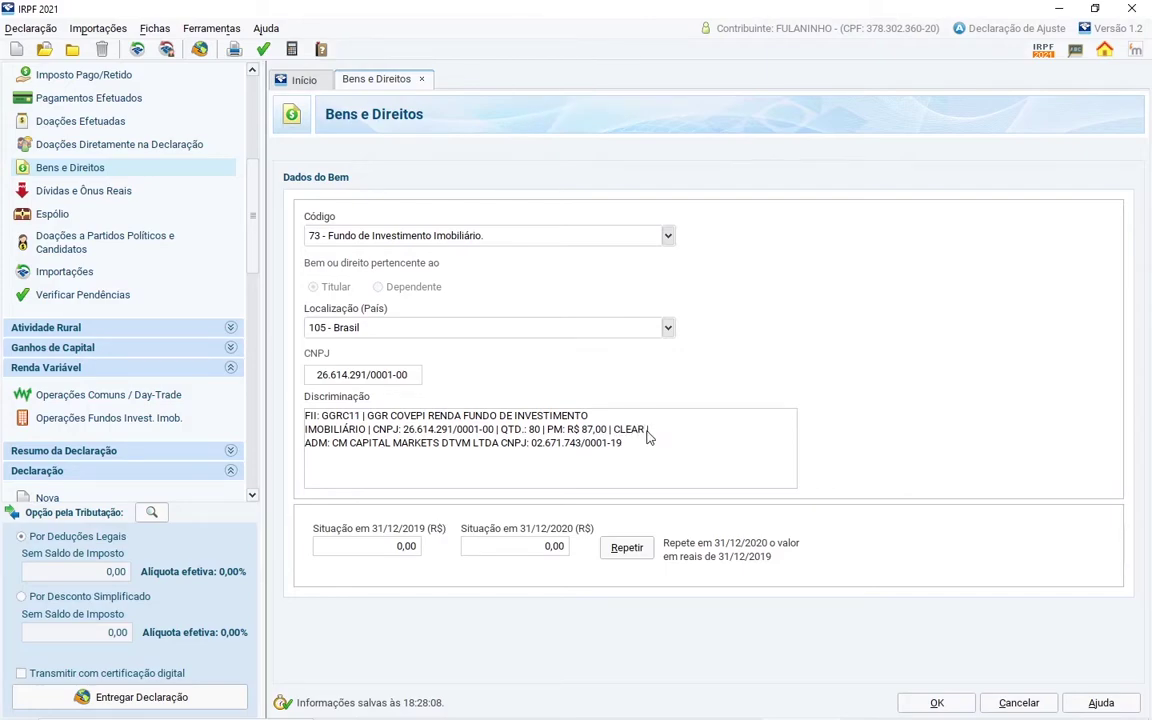
Step: Examine the fund administrator's details on the last line of the Discriminação text
{"action": "left_click_drag", "start_coordinate": [305, 449], "coordinate": [331, 449]}
{"action": "left_click_drag", "start_coordinate": [310, 451], "coordinate": [367, 451]}
{"action": "left_click", "coordinate": [428, 466]}
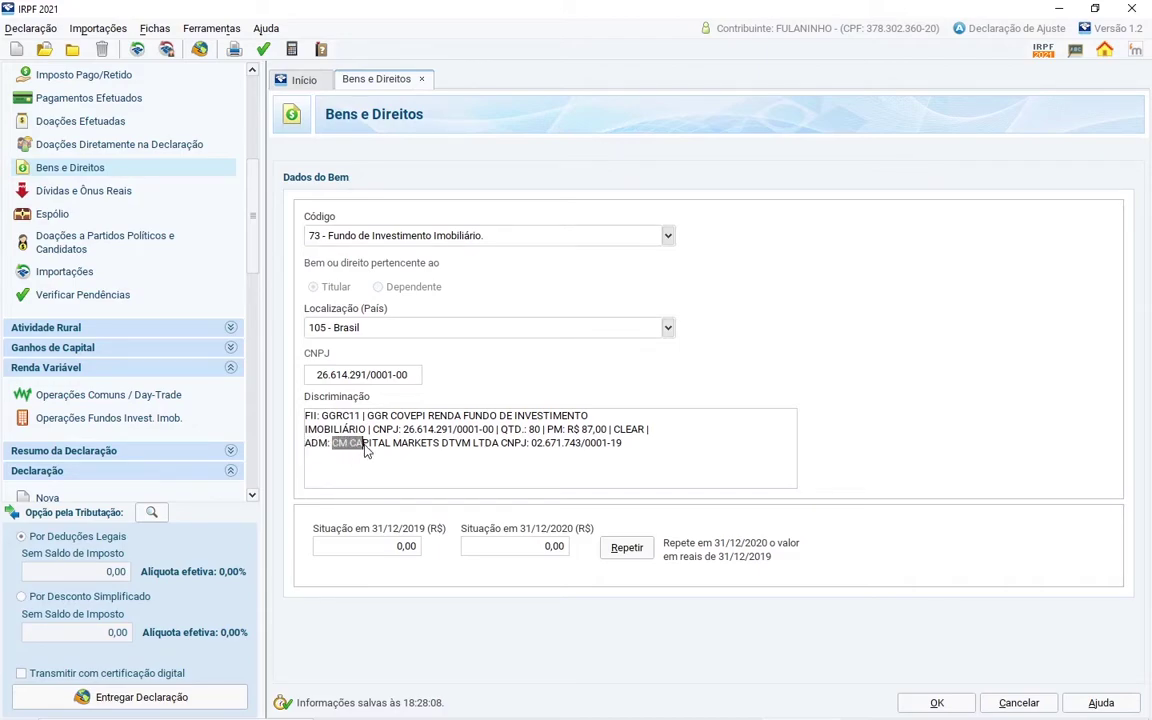
{"action": "left_click", "coordinate": [505, 462]}
{"action": "left_click", "coordinate": [429, 443]}
{"action": "left_click_drag", "start_coordinate": [311, 445], "coordinate": [493, 481]}
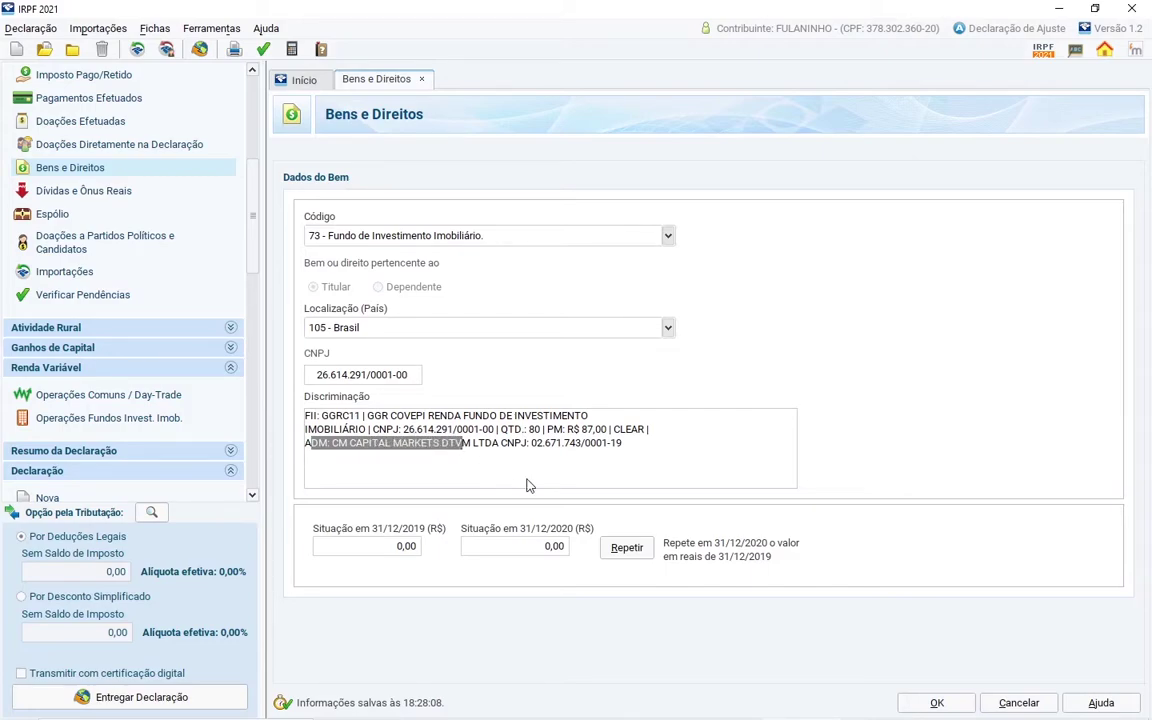
{"action": "left_click", "coordinate": [301, 455]}
{"action": "left_click_drag", "start_coordinate": [331, 445], "coordinate": [455, 463]}
{"action": "left_click", "coordinate": [416, 455]}
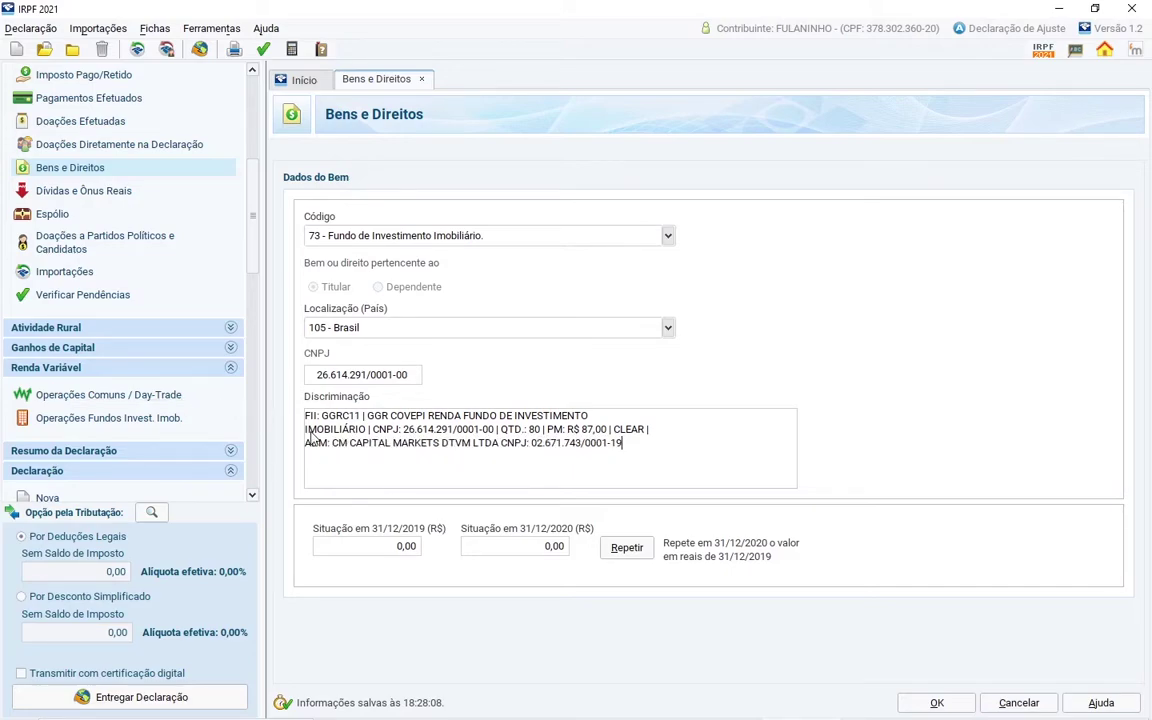
{"action": "left_click", "coordinate": [386, 429]}
Step: Copy the ticker GGRC11 from the Discriminação text, switch to Chrome and search Google for it in a new tab
{"action": "left_click_drag", "start_coordinate": [321, 416], "coordinate": [364, 419]}
{"action": "key", "text": "alt+Tab"}
{"action": "key", "text": "alt+Tab"}
{"action": "key", "text": "alt+Tab"}
{"action": "key", "text": "alt+Tab"}
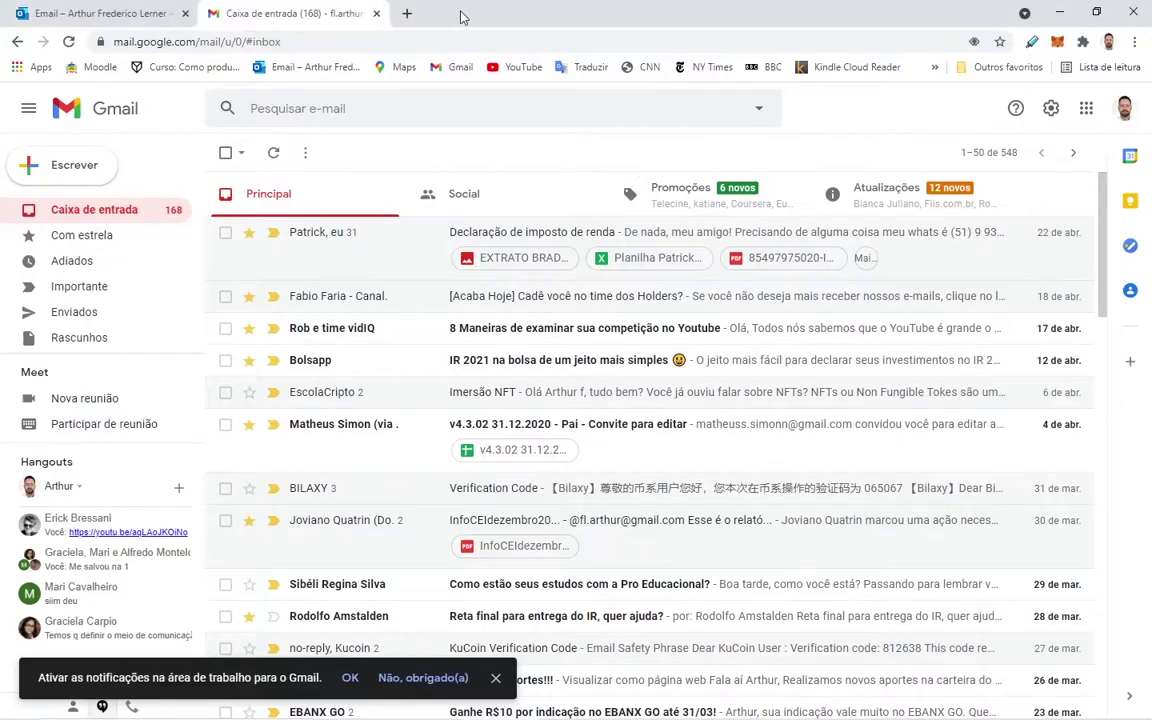
{"action": "key", "text": "ctrl+t"}
{"action": "left_click", "coordinate": [462, 331]}
{"action": "key", "text": "ctrl+v"}
{"action": "key", "text": "Return"}
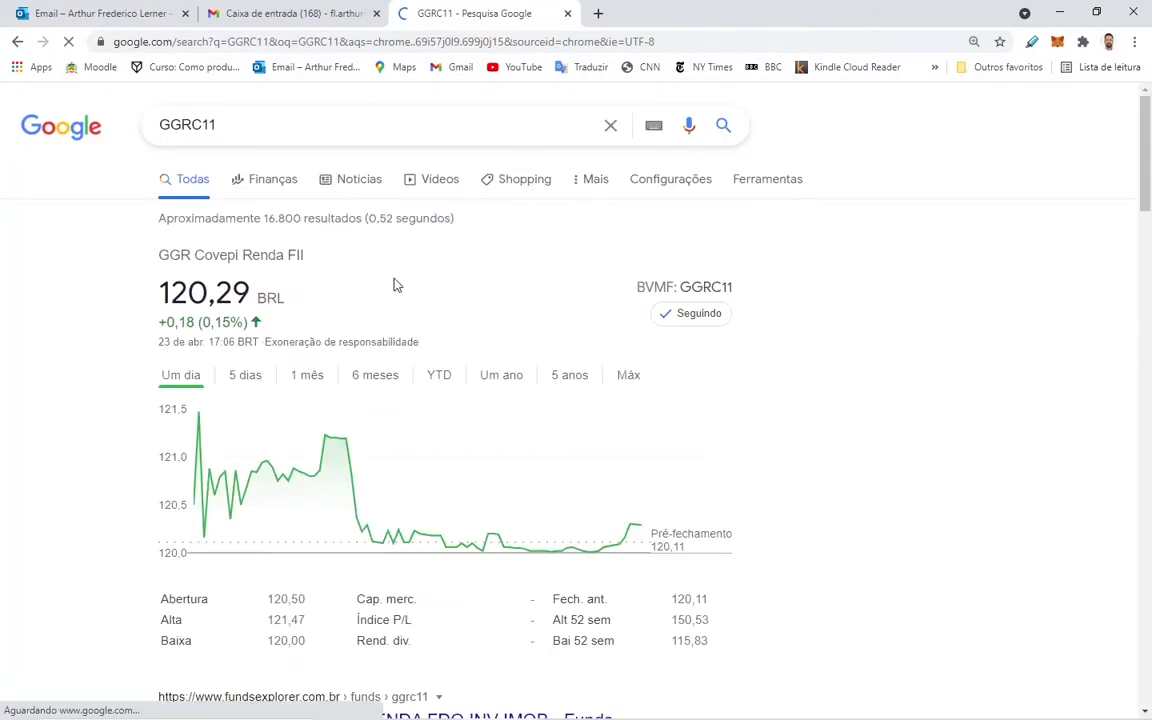
Step: Open the fund's Clube FII page and one of its monthly reports (Informe Mensal), and examine the administrator's name and CNPJ
{"action": "scroll", "coordinate": [150, 327], "scroll_direction": "down", "scroll_amount": 2}
{"action": "scroll", "coordinate": [150, 327], "scroll_direction": "down", "scroll_amount": 3}
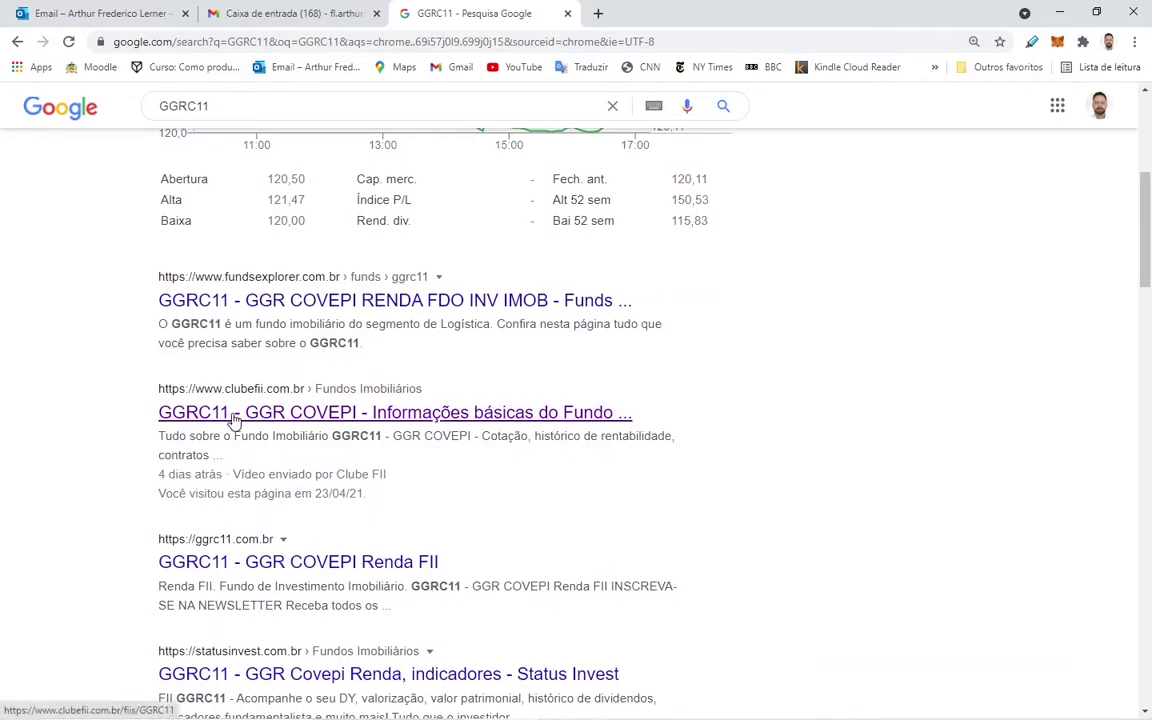
{"action": "left_click", "coordinate": [281, 304]}
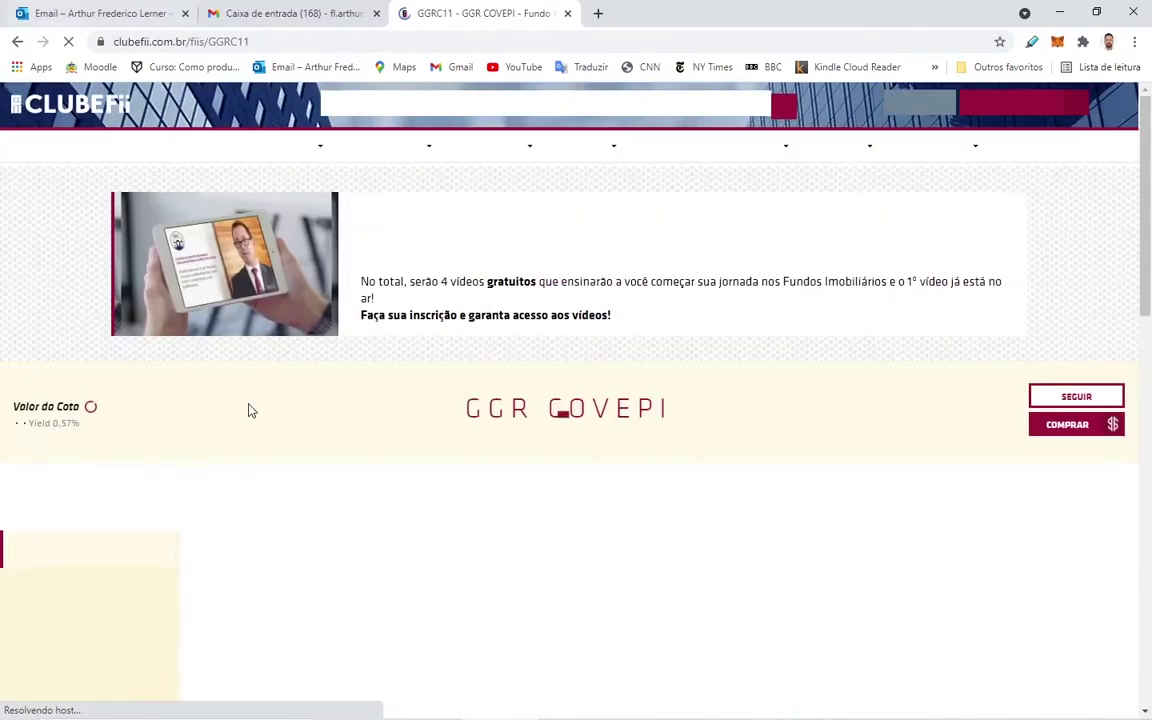
{"action": "left_click_drag", "start_coordinate": [1150, 162], "coordinate": [1113, 545]}
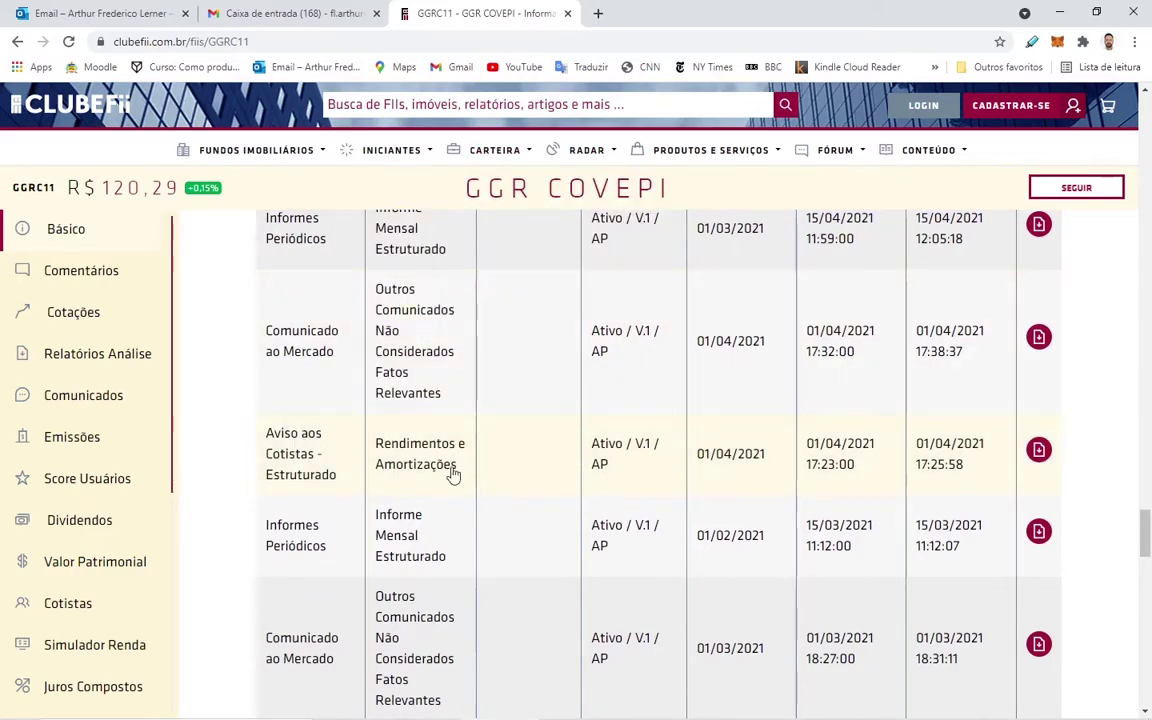
{"action": "left_click", "coordinate": [290, 527]}
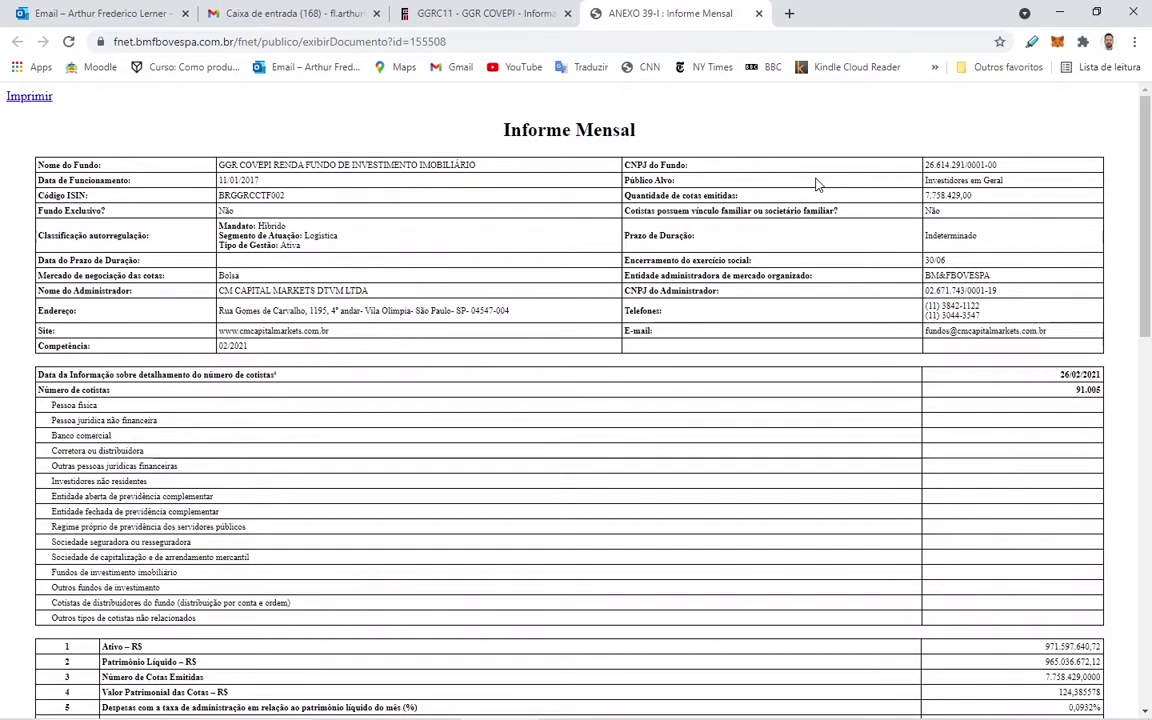
{"action": "left_click_drag", "start_coordinate": [628, 290], "coordinate": [982, 291]}
{"action": "left_click_drag", "start_coordinate": [41, 290], "coordinate": [369, 288]}
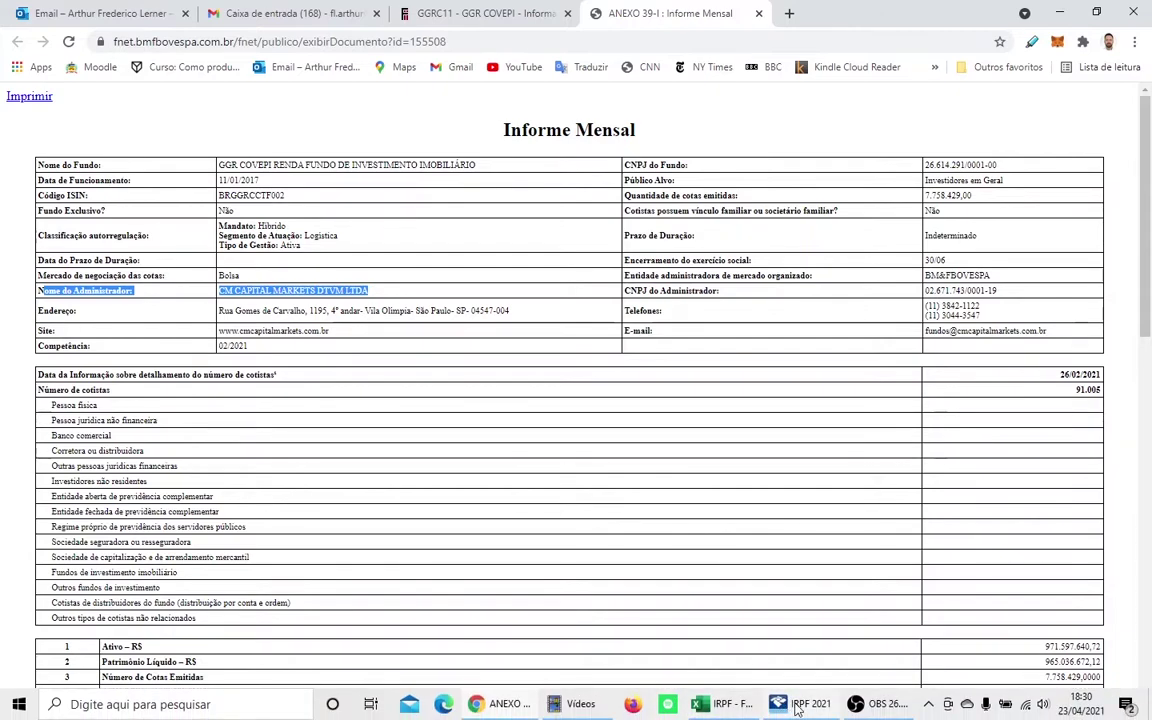
Step: Switch back to IRPF 2021 and multiply 80 by 87 in the Windows calculator
{"action": "left_click", "coordinate": [796, 708]}
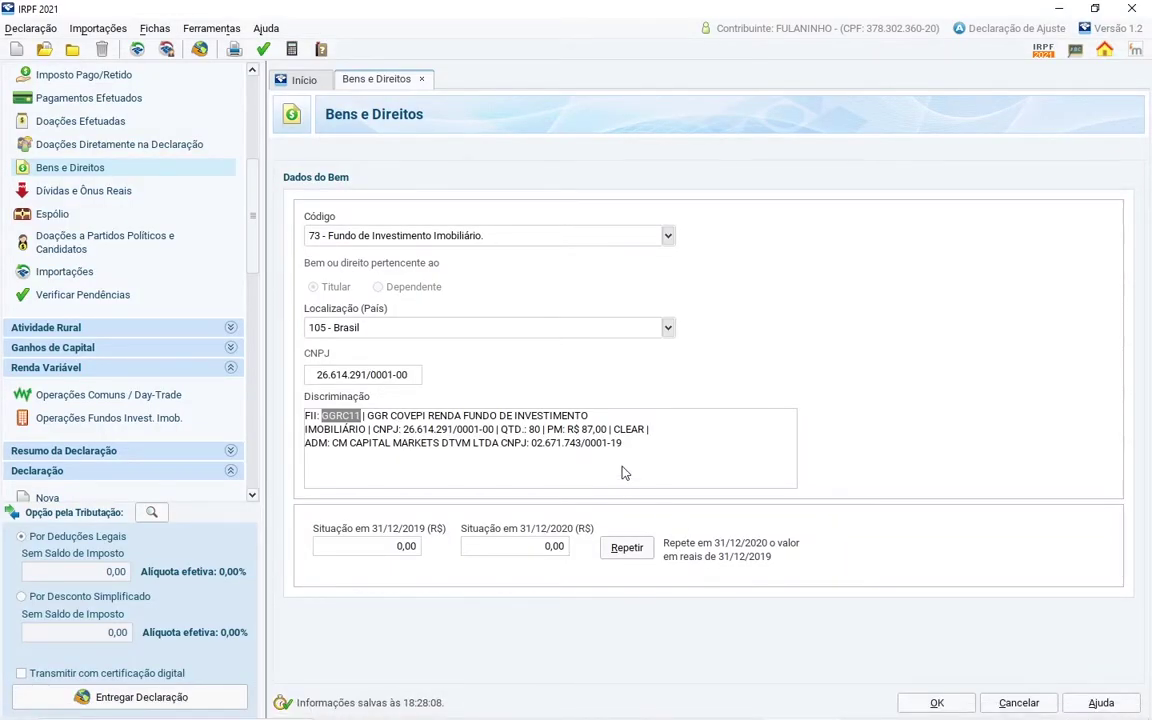
{"action": "key", "text": "Tab"}
{"action": "key", "text": "XF86Calculator"}
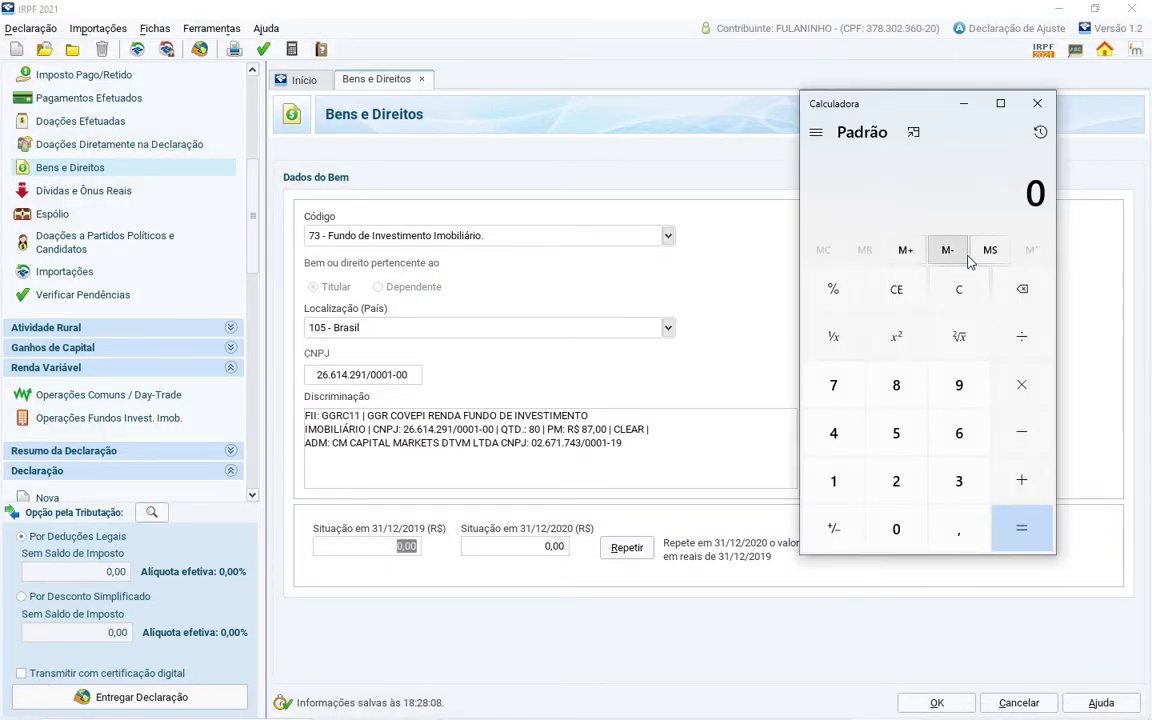
{"action": "type", "text": "80"}
{"action": "key", "text": "asterisk"}
{"action": "type", "text": "87"}
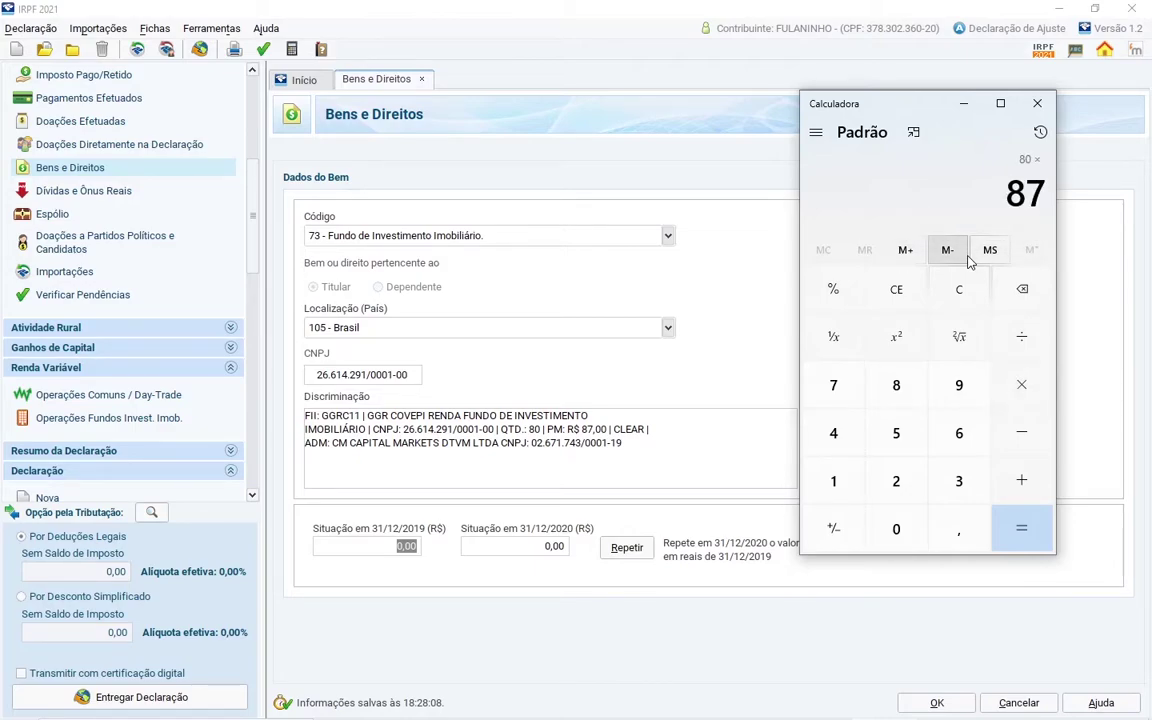
{"action": "key", "text": "Return"}
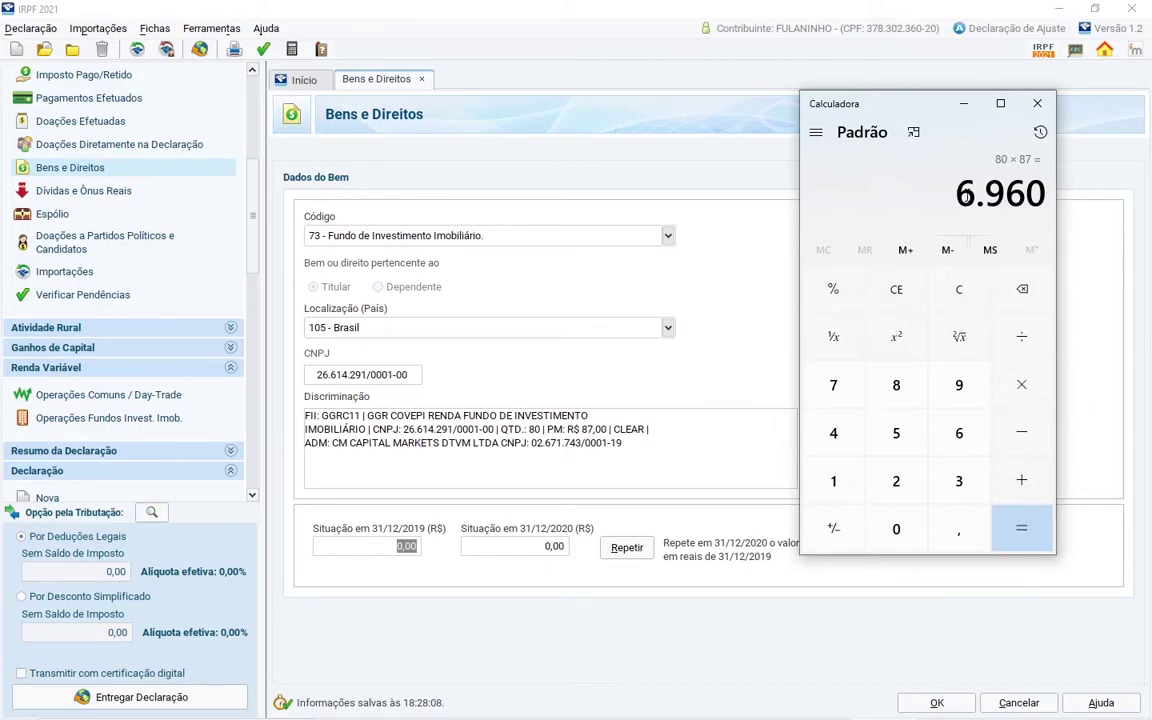
Step: Set Situação em 31/12/2020 to 6.960,00 and save the GGRC11 item
{"action": "left_click", "coordinate": [555, 546]}
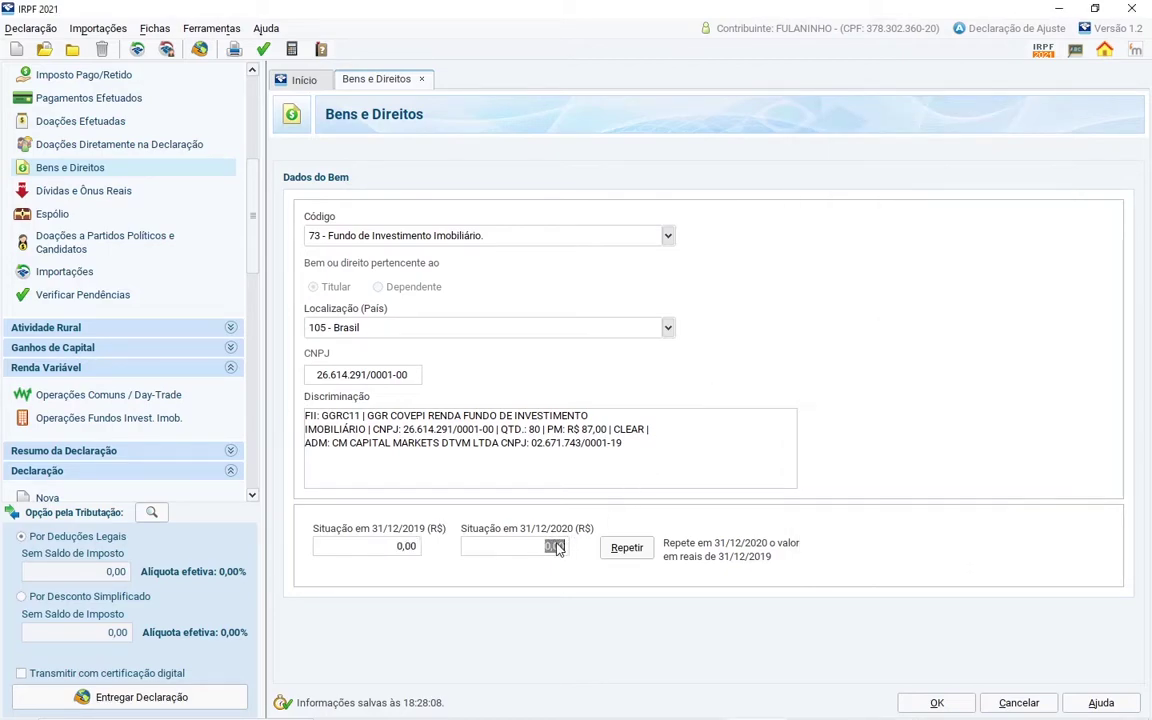
{"action": "key", "text": "BackSpace"}
{"action": "key", "text": "Tab"}
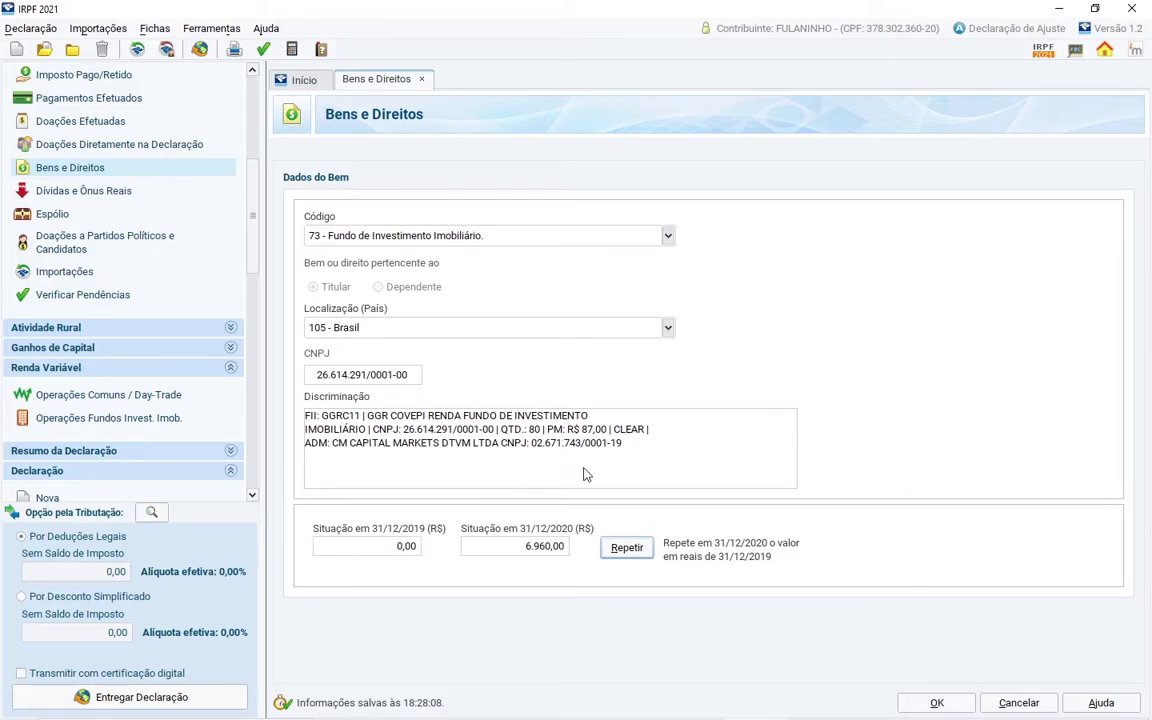
{"action": "left_click", "coordinate": [937, 702]}
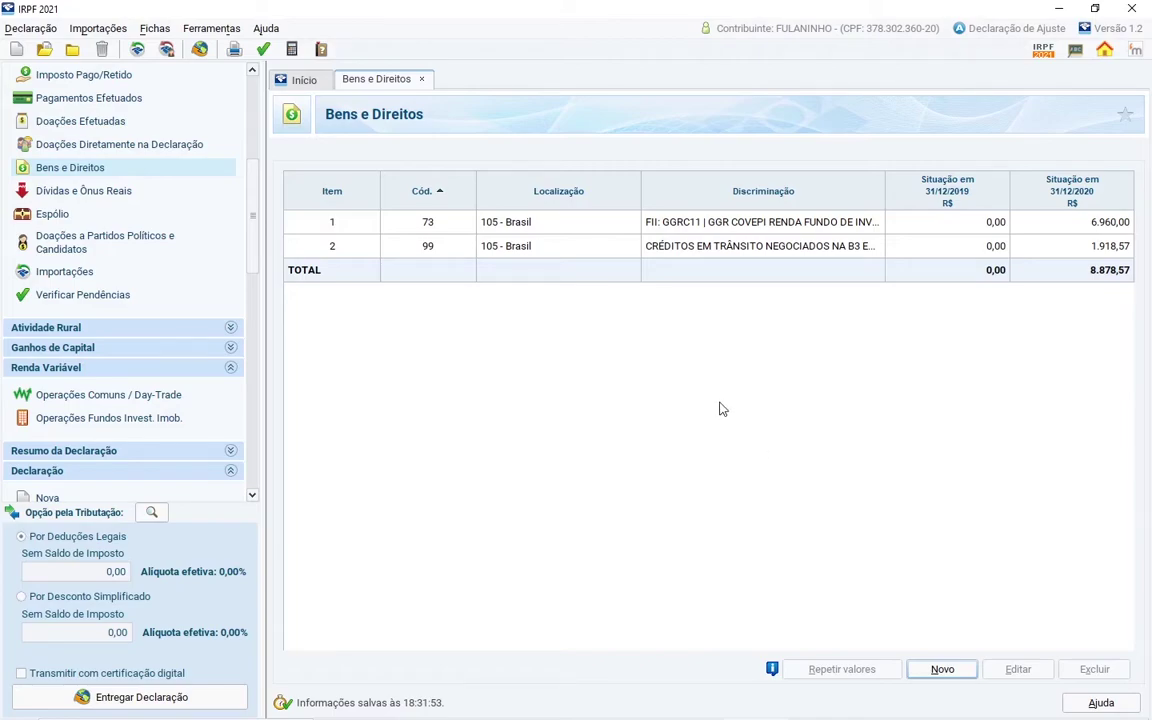
Step: Close the calculator, switch to the Excel workbook and look over the annual declaration instructions on the FIIs sheet
{"action": "key", "text": "alt+Tab"}
{"action": "key", "text": "alt+Tab"}
{"action": "key", "text": "alt+Tab"}
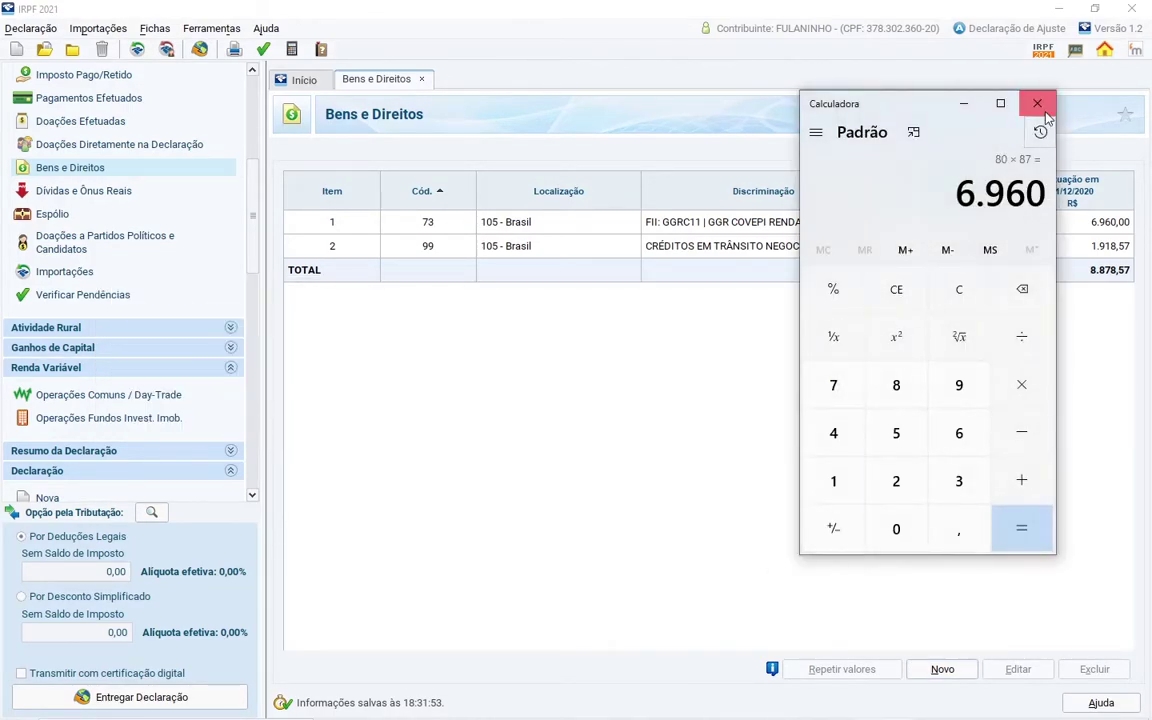
{"action": "left_click", "coordinate": [1034, 103]}
{"action": "key", "text": "alt+Tab"}
{"action": "left_click", "coordinate": [196, 690]}
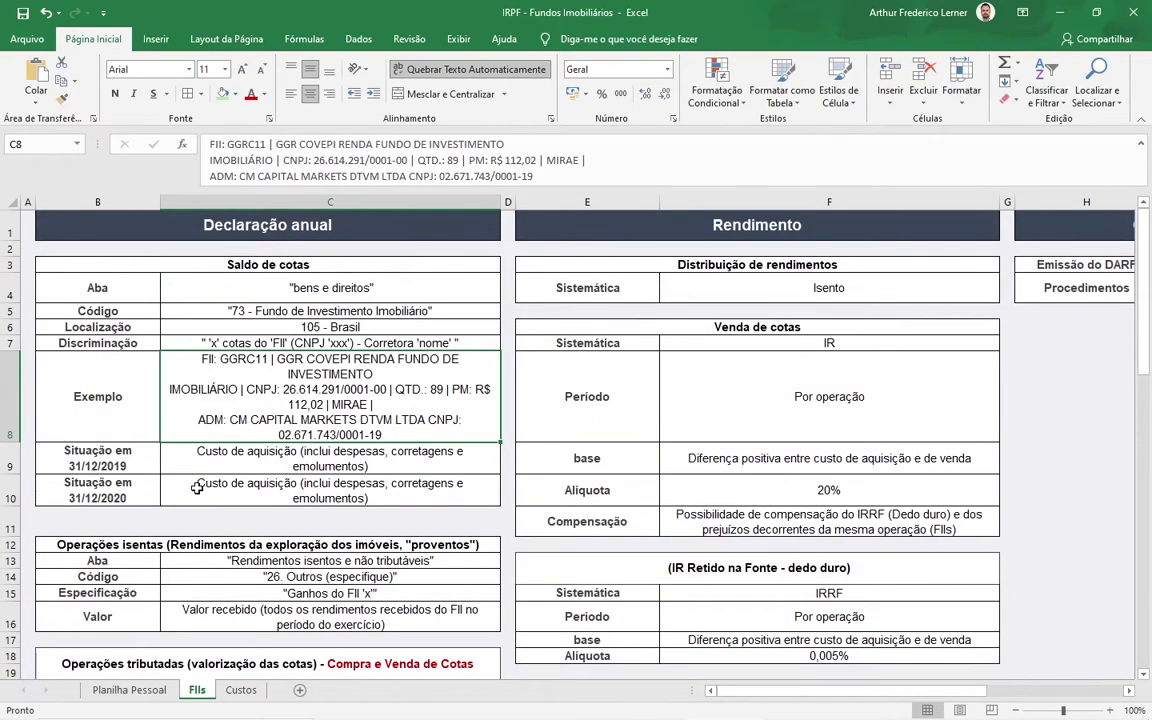
{"action": "left_click", "coordinate": [265, 478]}
{"action": "scroll", "coordinate": [265, 478], "scroll_direction": "down", "scroll_amount": 2}
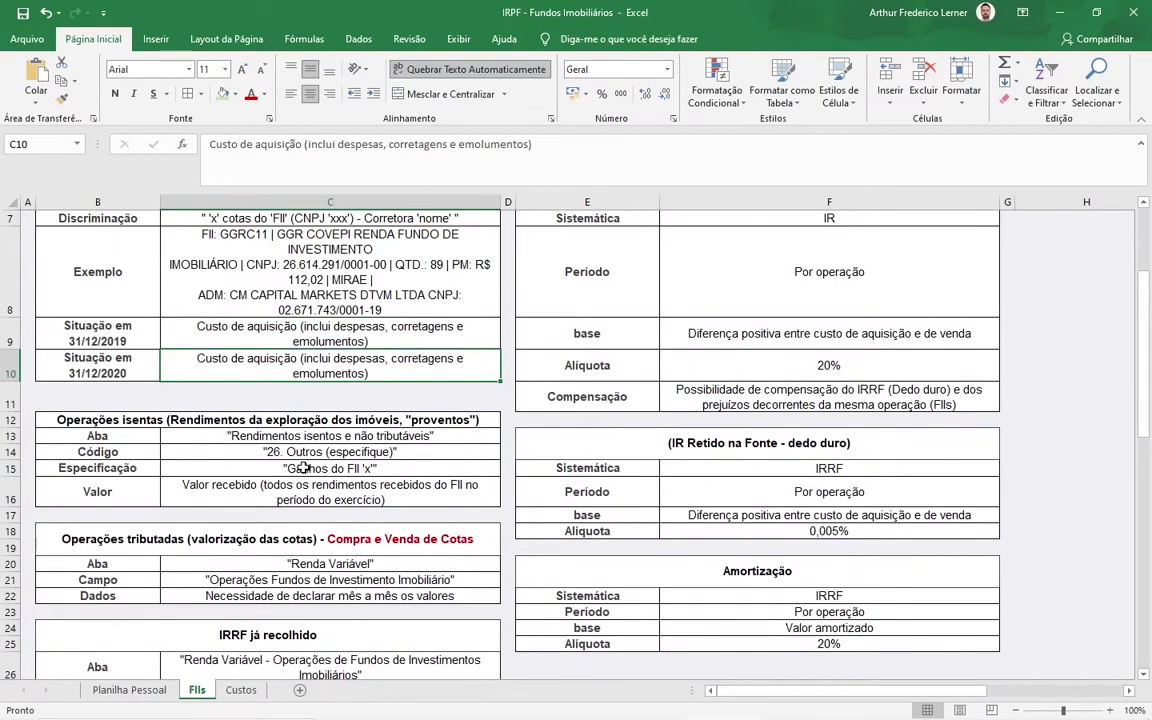
Step: Examine the tab, code and specification instructions for exempt operations (proventos) on the FIIs sheet
{"action": "left_click", "coordinate": [280, 436]}
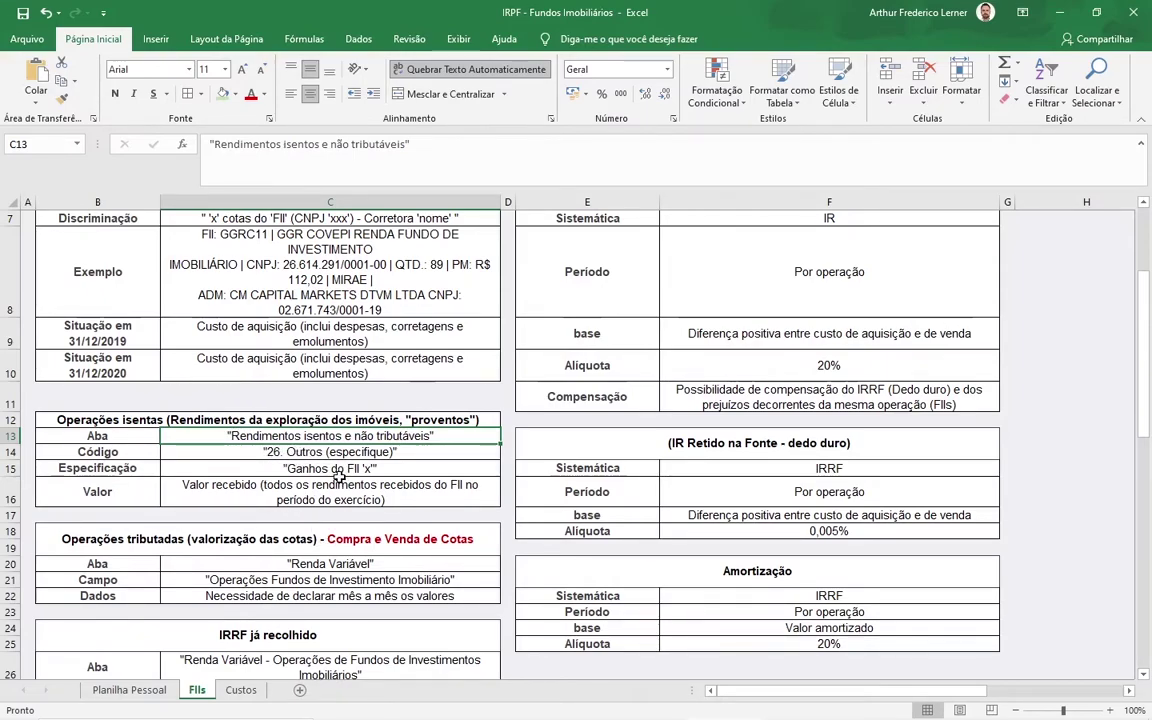
{"action": "left_click", "coordinate": [322, 452]}
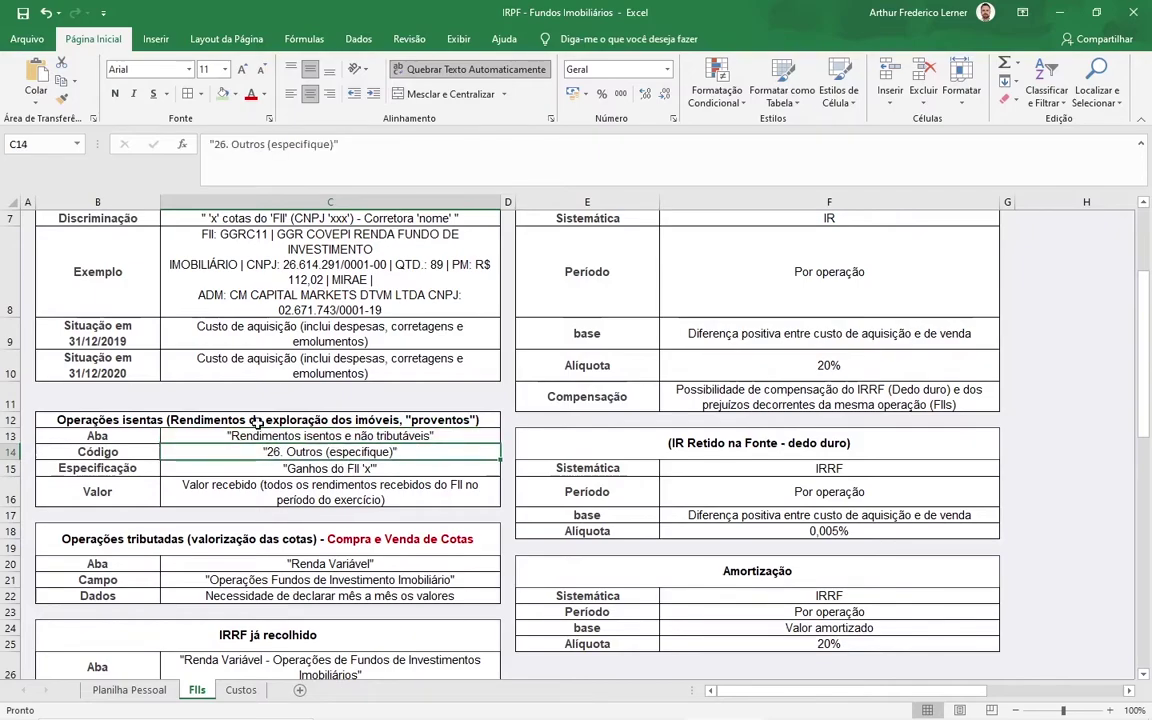
{"action": "left_click", "coordinate": [308, 463]}
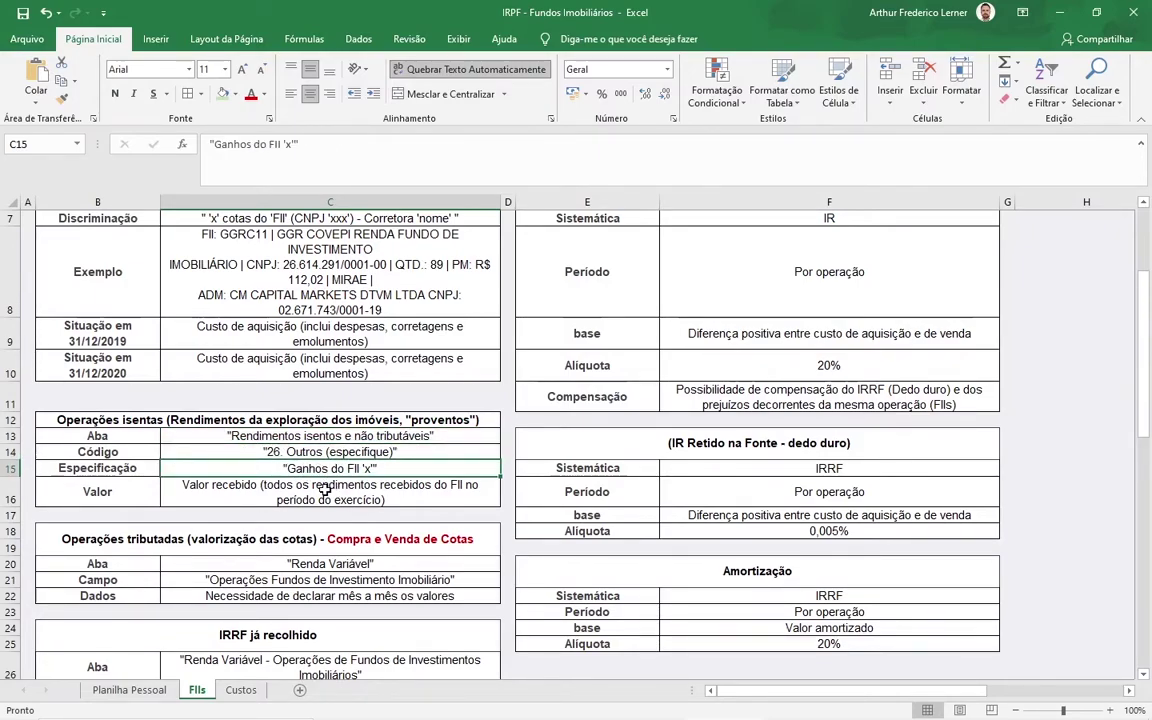
Step: Switch to IRPF 2021 and start a new entry in Rendimentos Isentos e Não Tributáveis with type 26 - Outros
{"action": "key", "text": "alt+Tab"}
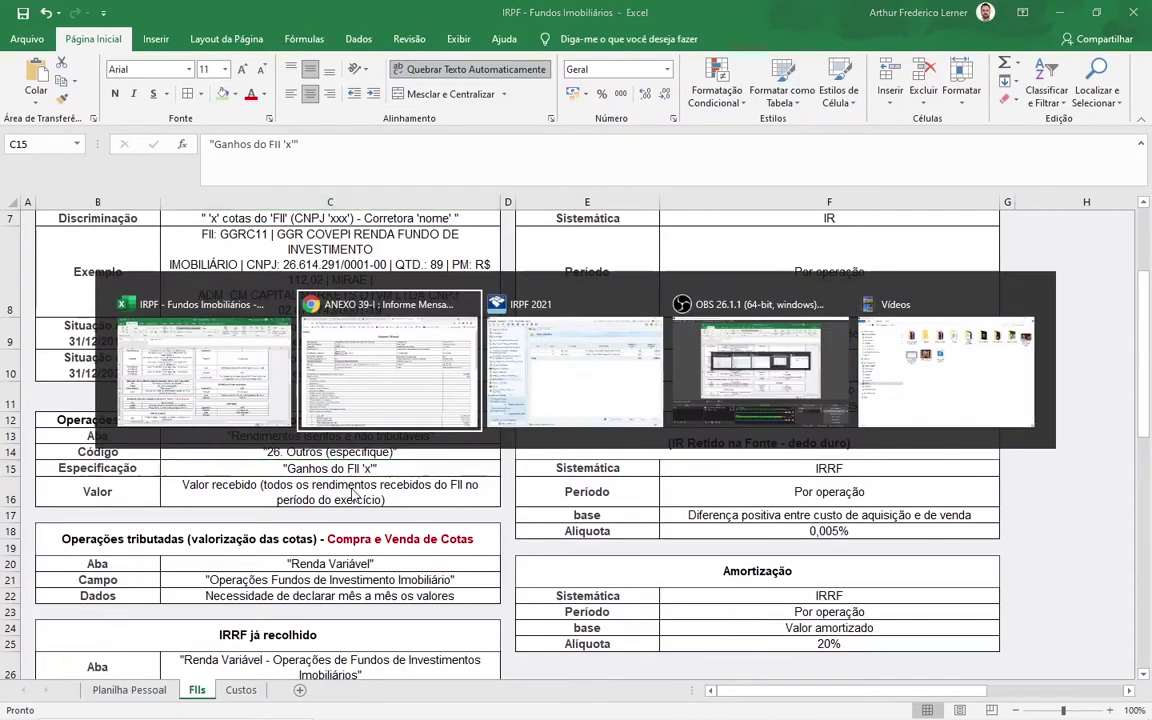
{"action": "key", "text": "alt+Tab"}
{"action": "key", "text": "Tab"}
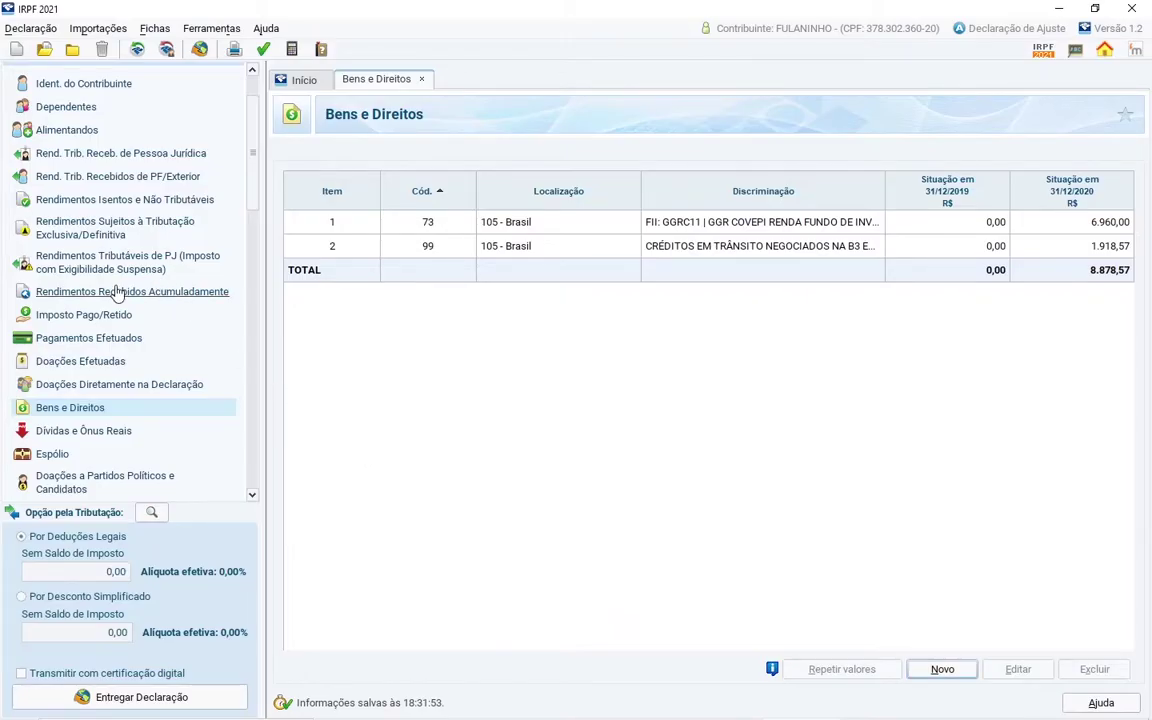
{"action": "scroll", "coordinate": [113, 292], "scroll_direction": "up", "scroll_amount": 3}
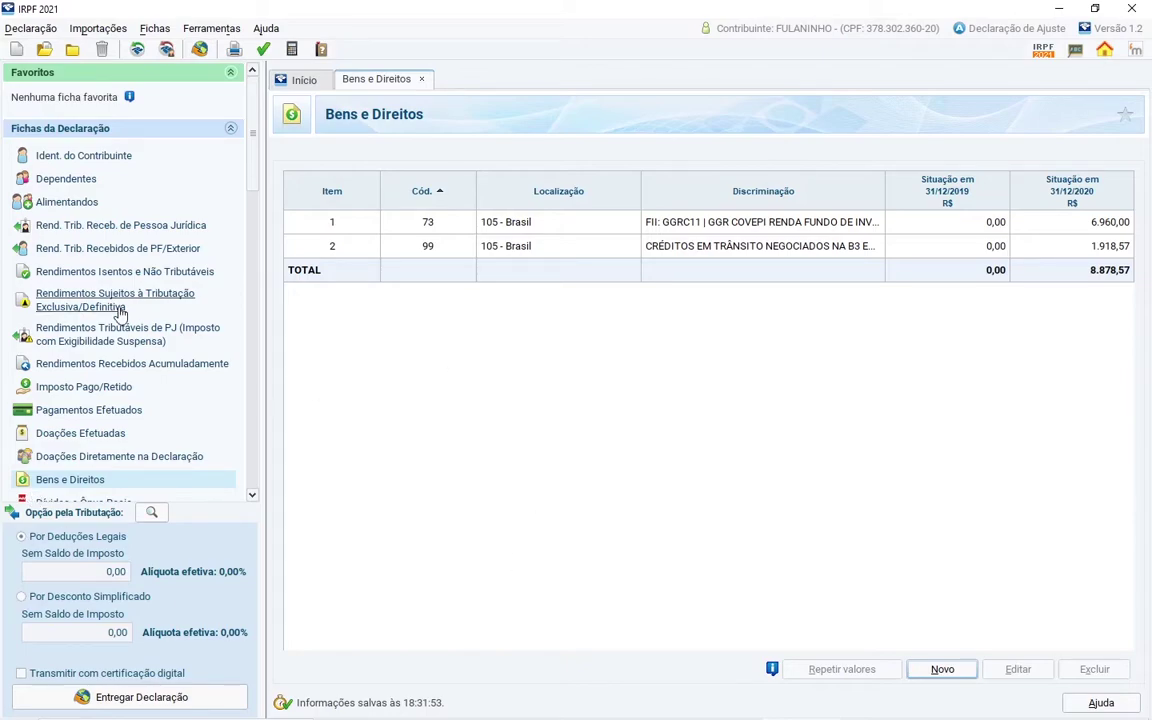
{"action": "left_click", "coordinate": [113, 271]}
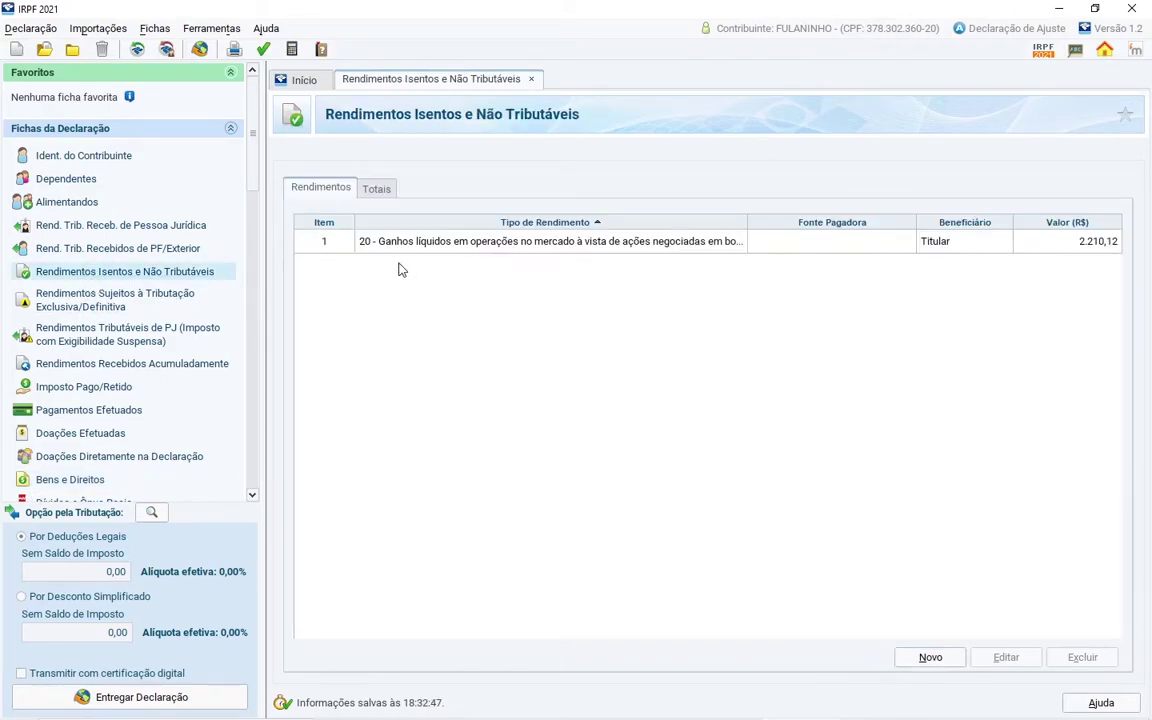
{"action": "left_click", "coordinate": [926, 660]}
{"action": "type", "text": "26"}
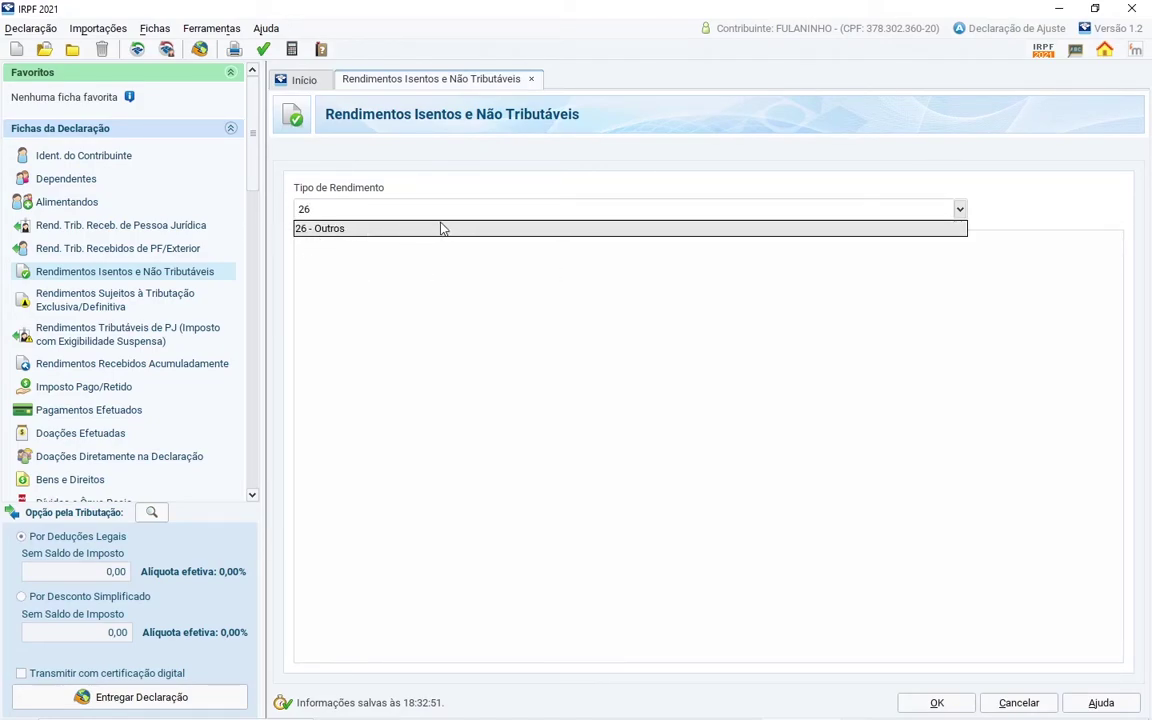
{"action": "left_click", "coordinate": [324, 229]}
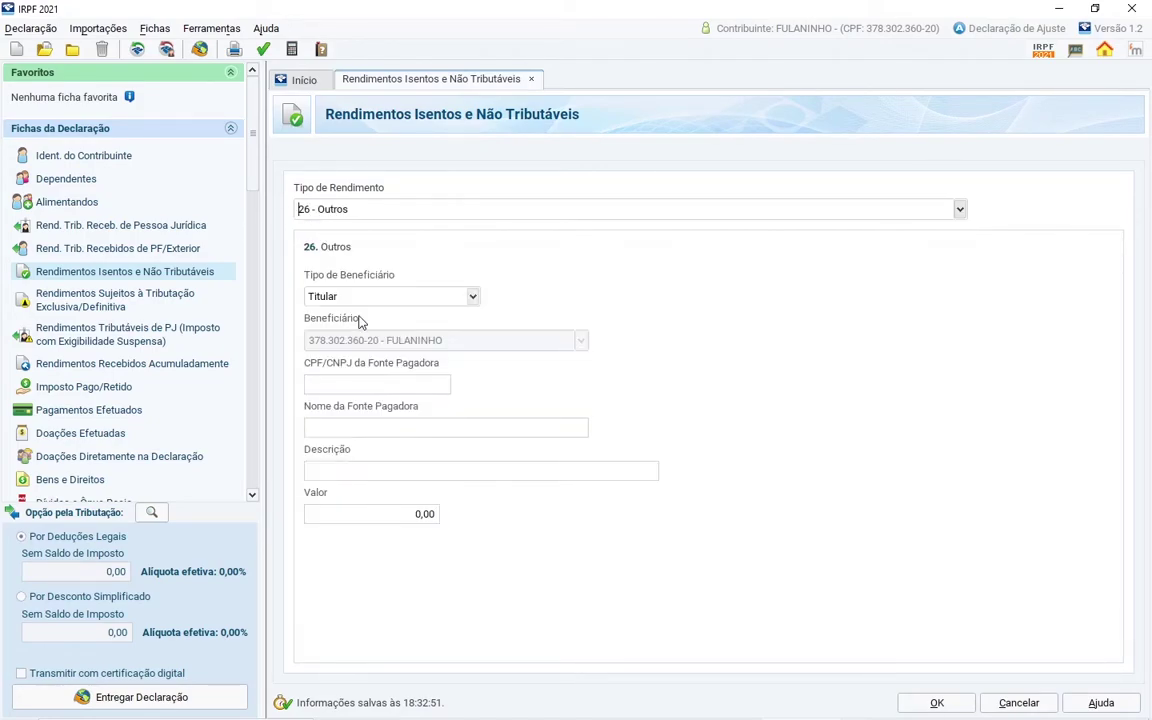
Step: Open the GGRC11 item in Bens e Direitos and copy the administrator's CNPJ from its Discriminação
{"action": "left_click", "coordinate": [368, 385]}
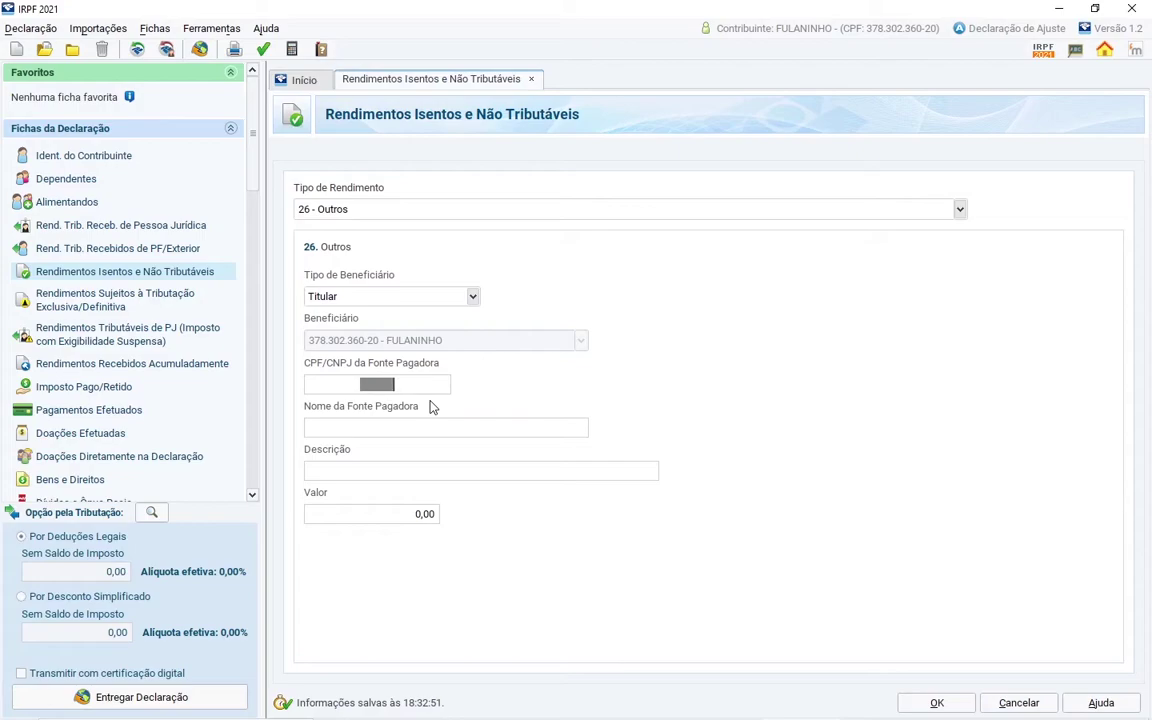
{"action": "left_click", "coordinate": [110, 476]}
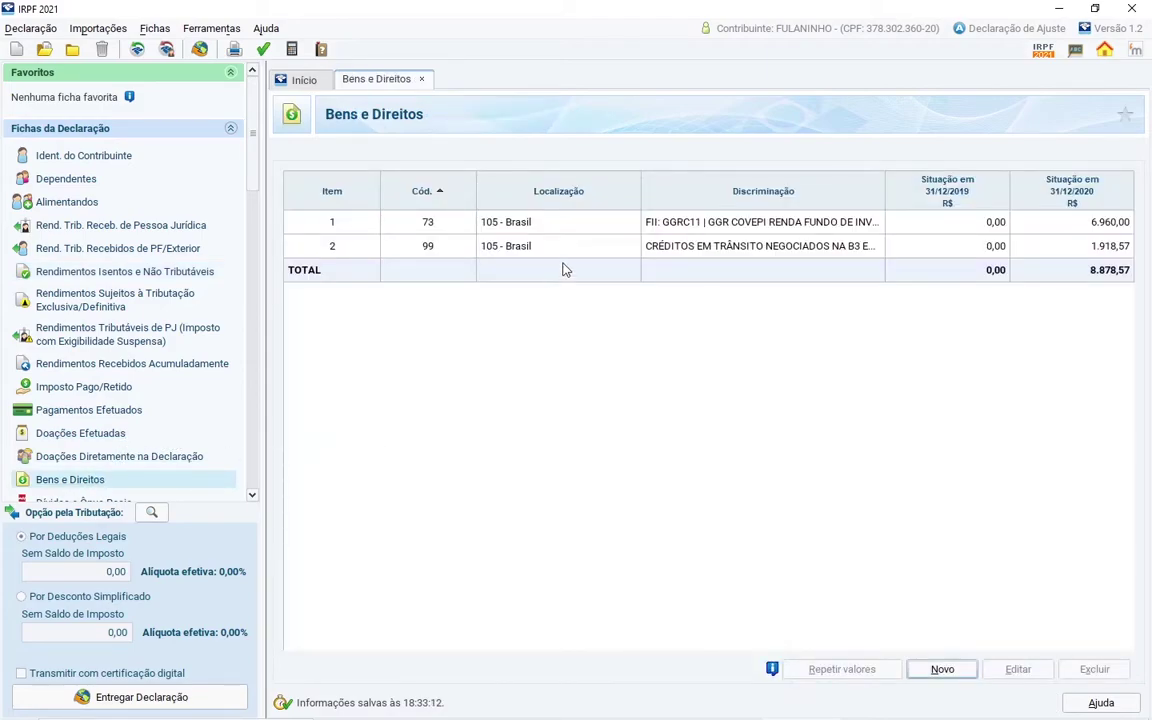
{"action": "double_click", "coordinate": [690, 222]}
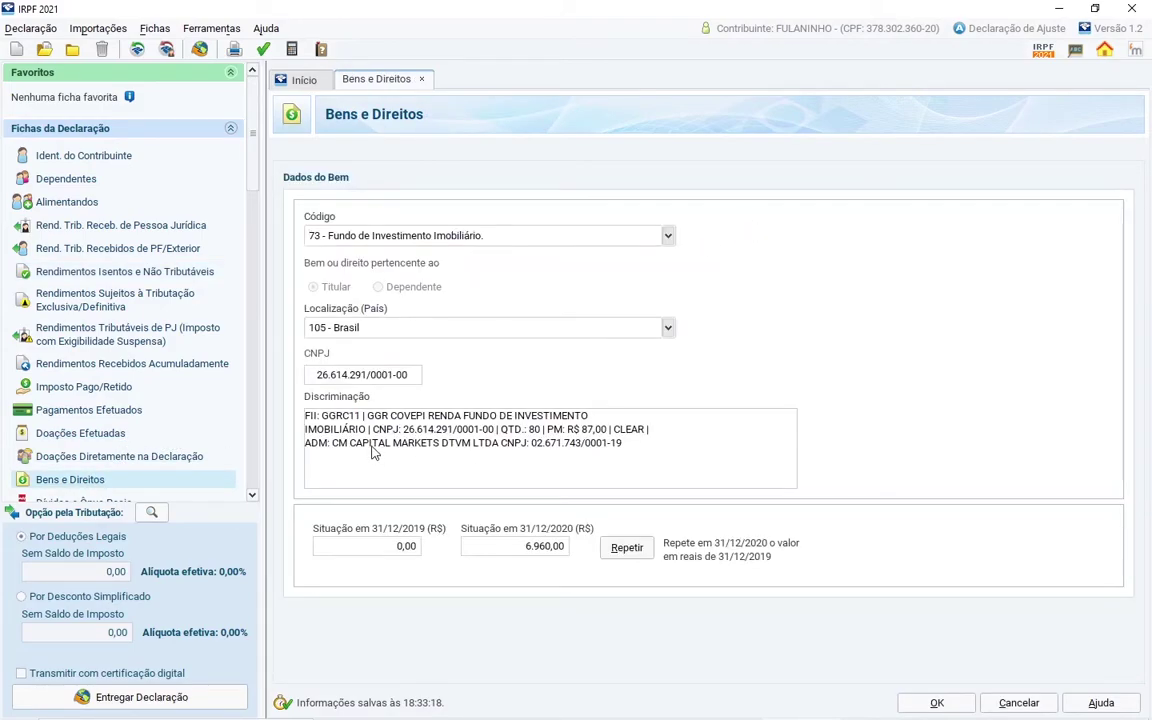
{"action": "left_click_drag", "start_coordinate": [532, 444], "coordinate": [623, 446]}
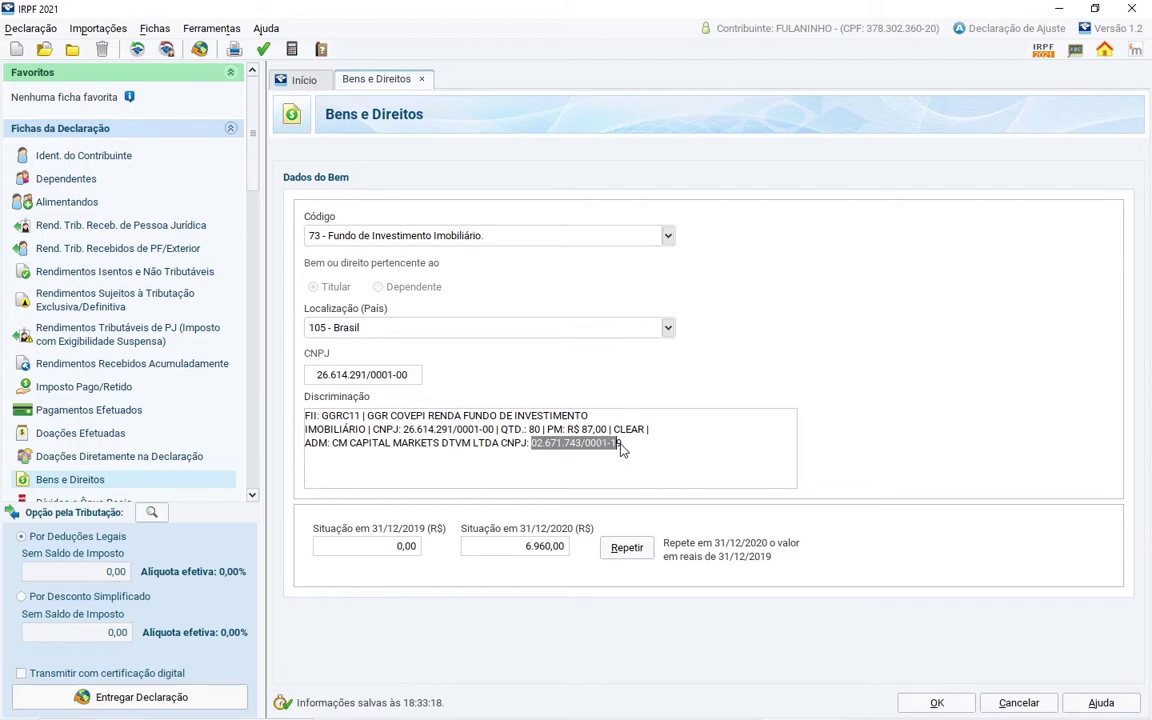
Step: Reopen the 26 - Outros item in Rendimentos Isentos e Não Tributáveis and paste the administrator's CNPJ as the Fonte Pagadora
{"action": "left_click", "coordinate": [102, 271]}
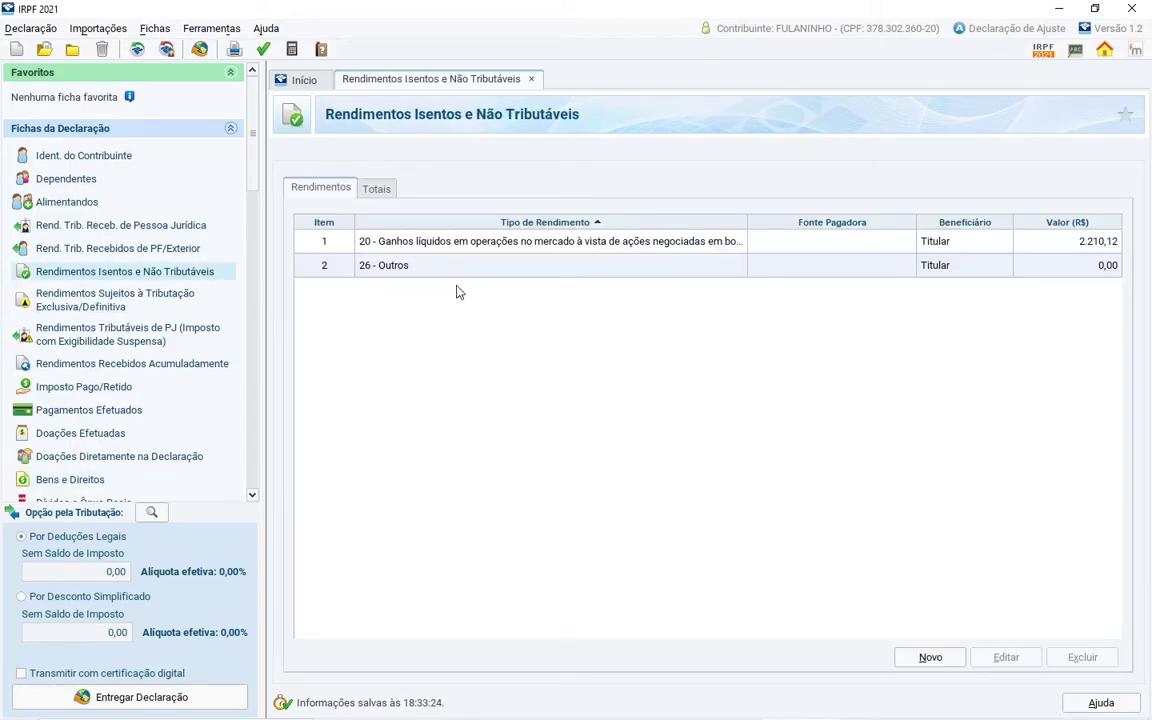
{"action": "double_click", "coordinate": [509, 266]}
{"action": "left_click", "coordinate": [411, 383]}
{"action": "key", "text": "ctrl+v"}
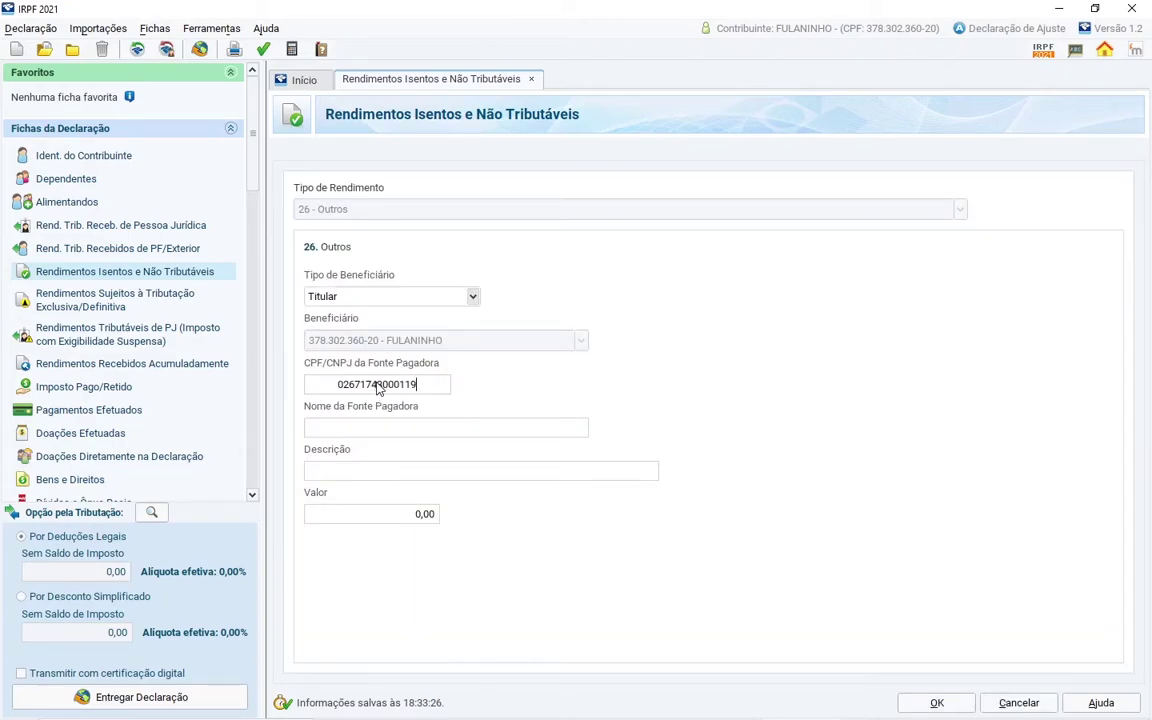
{"action": "key", "text": "Tab"}
Step: Set Descrição to "RENDIMENTOS DO FII - GGCR11" and Valor to 250,00, and save the exempt income item
{"action": "left_click", "coordinate": [404, 472]}
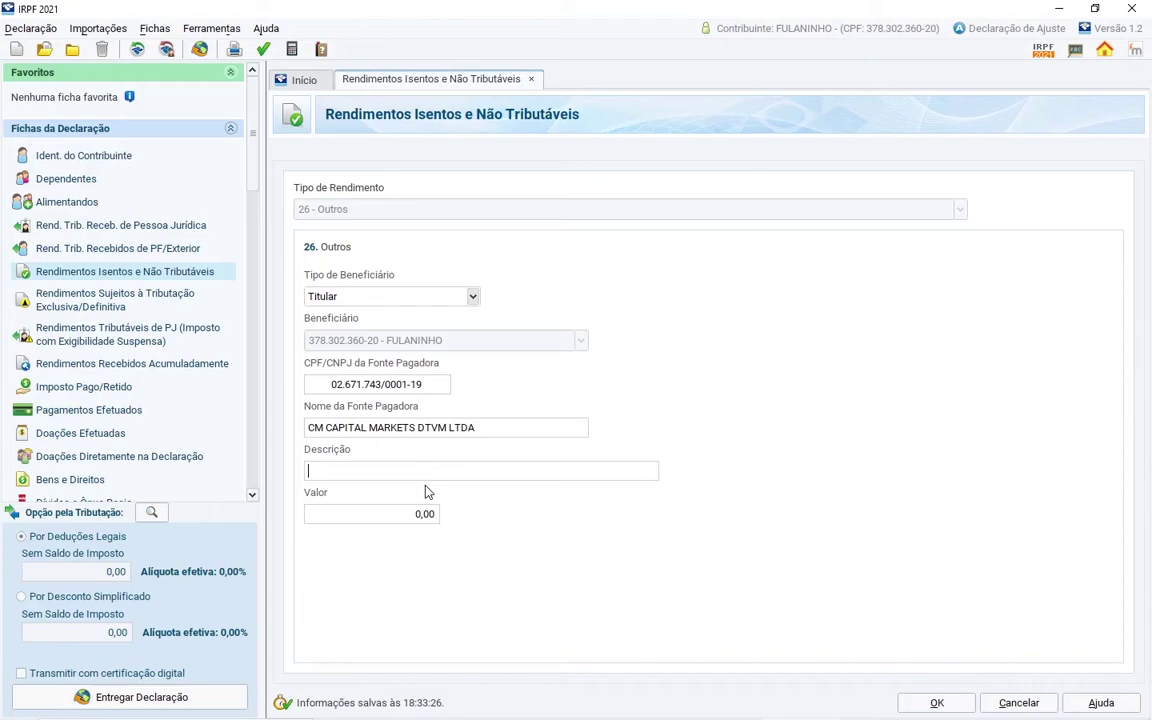
{"action": "type", "text": "REDN"}
{"action": "key", "text": "BackSpace"}
{"action": "key", "text": "BackSpace"}
{"action": "type", "text": "NDIMENTOS DO FII - GGCR11"}
{"action": "left_click", "coordinate": [428, 514]}
{"action": "type", "text": "250"}
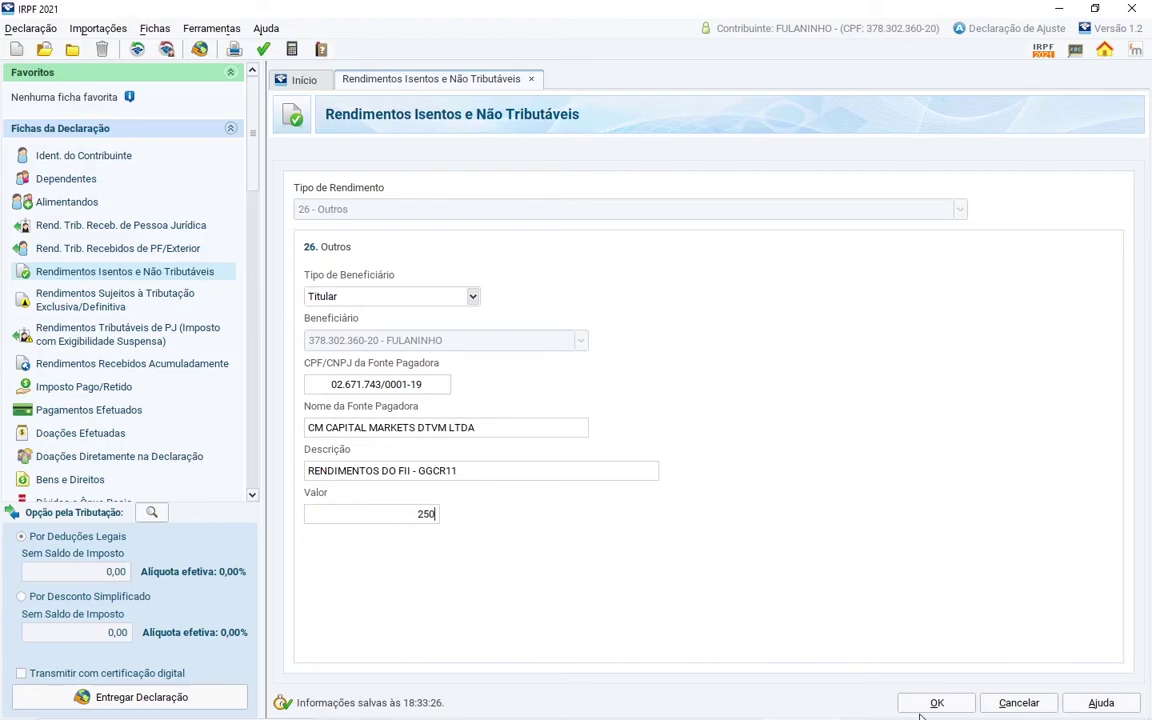
{"action": "left_click", "coordinate": [938, 704]}
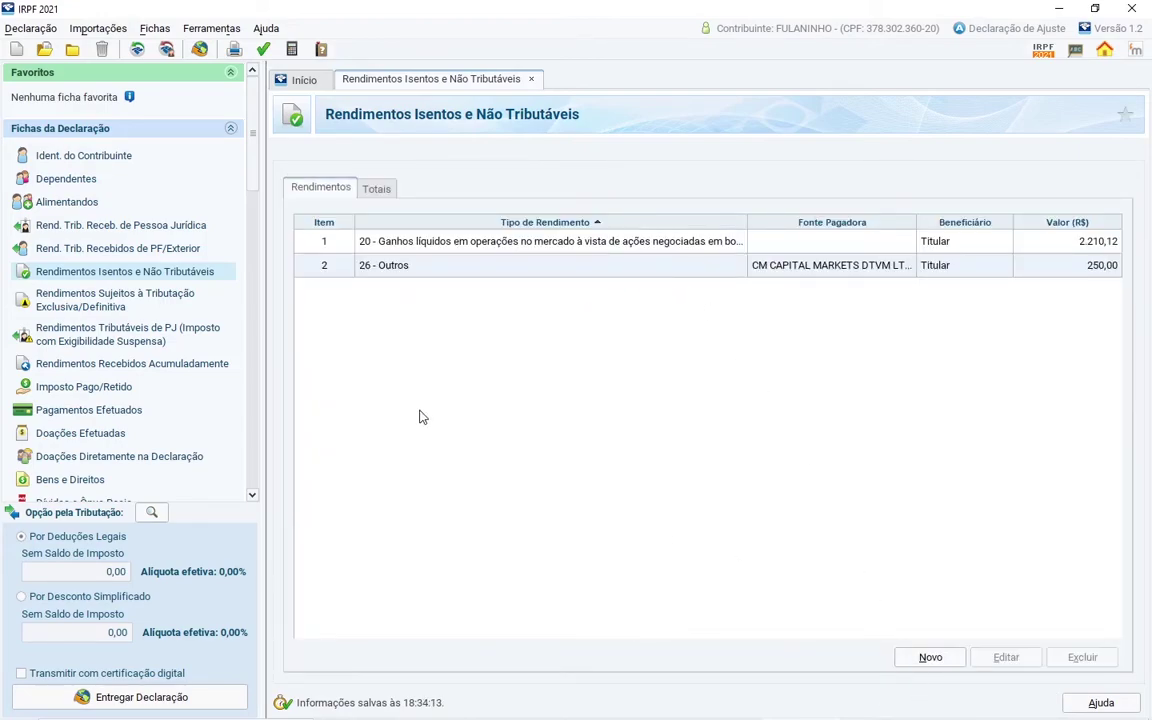
{"action": "scroll", "coordinate": [245, 150], "scroll_direction": "down", "scroll_amount": 5}
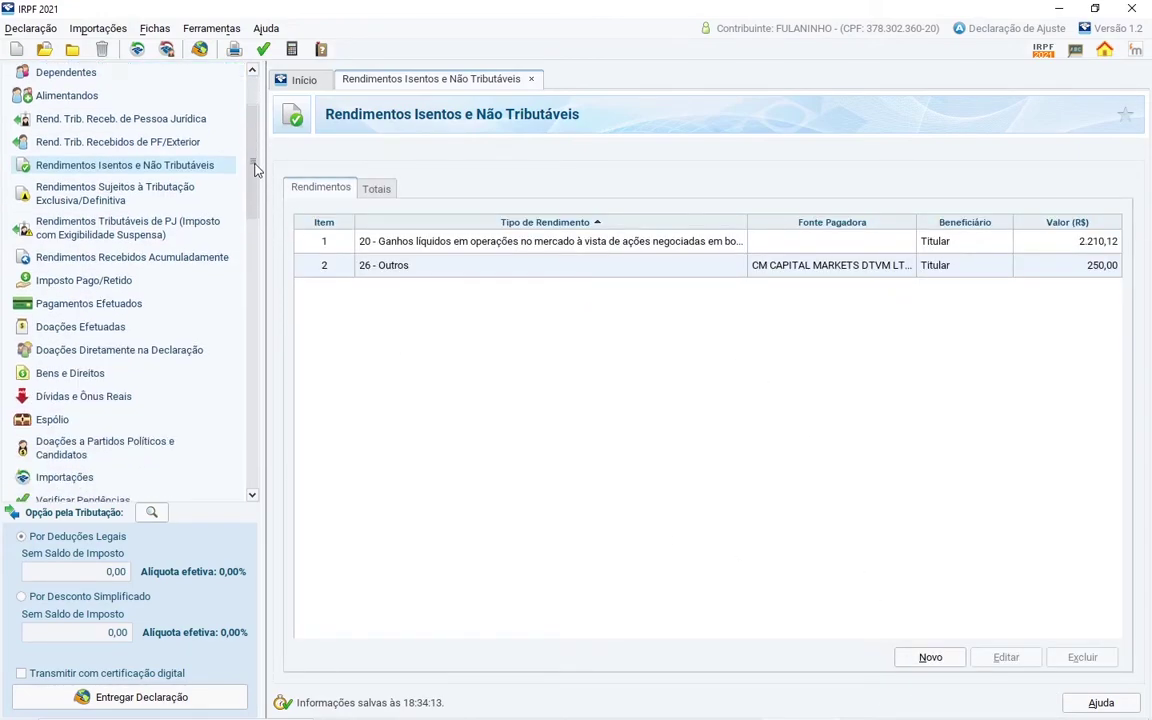